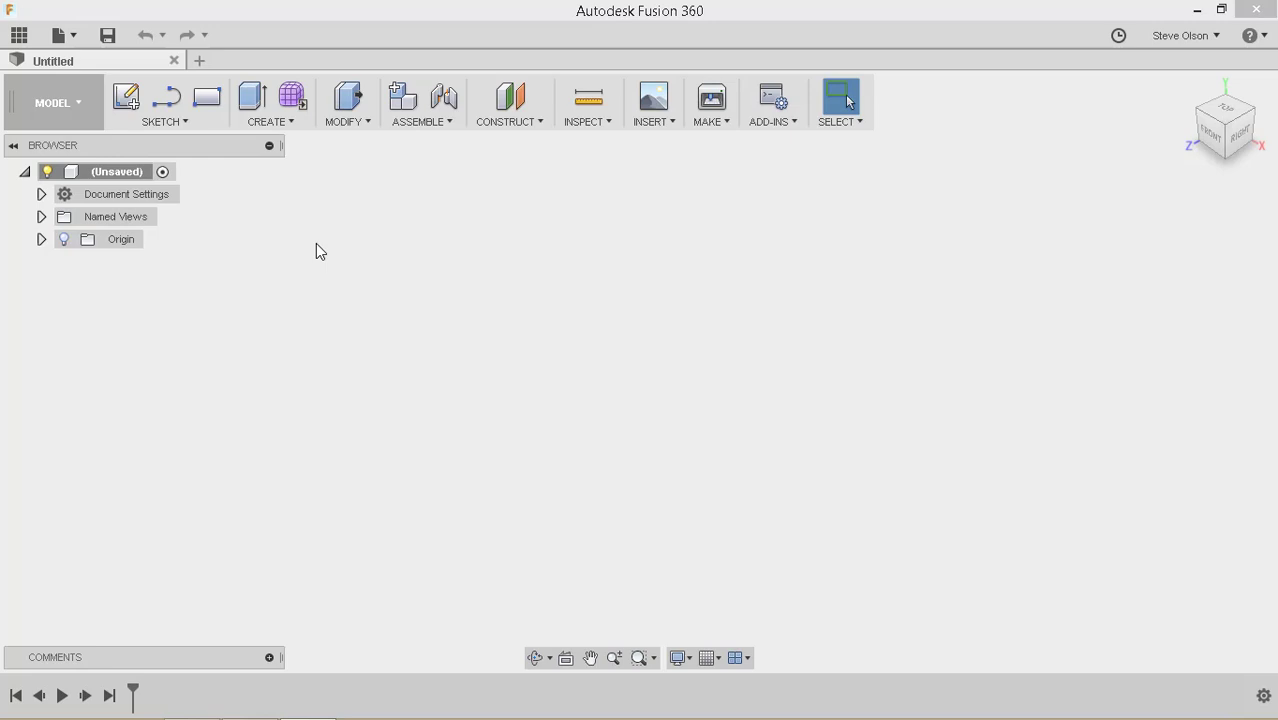
# Step: Create a new component in the top-level assembly and name it Foundation
pyautogui.rightClick(132, 172)
pyautogui.click(159, 180)
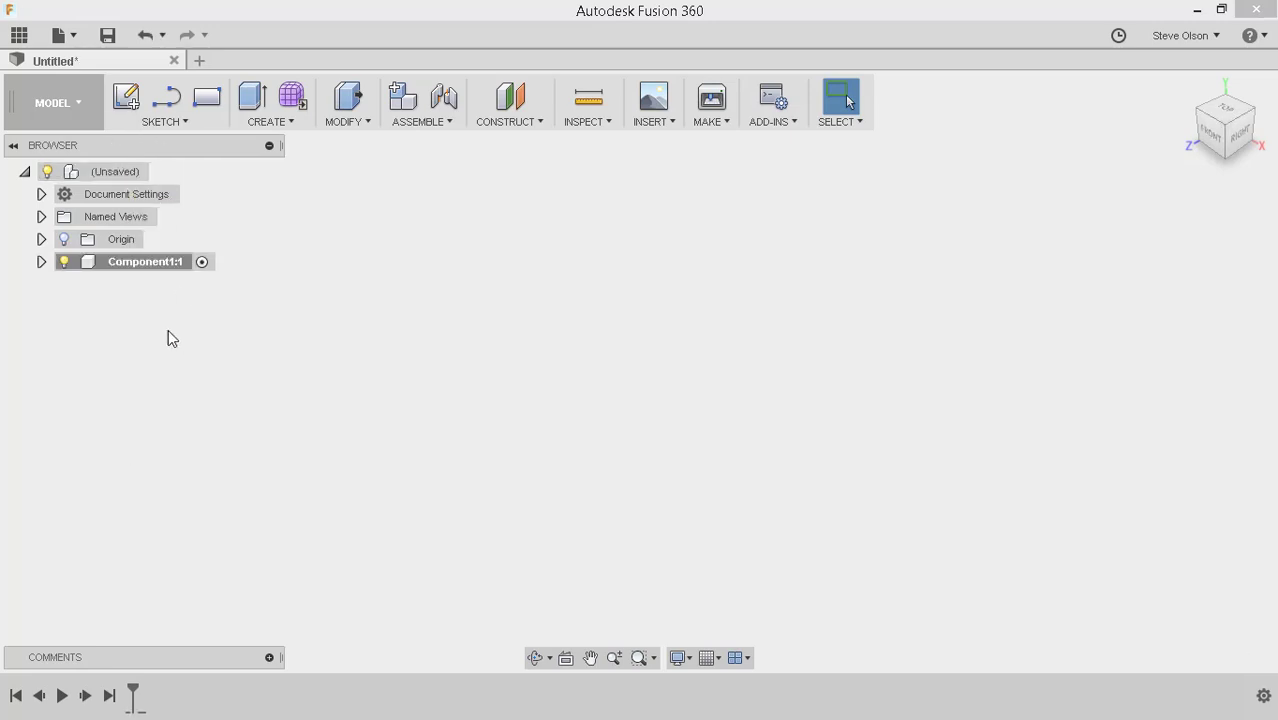
pyautogui.doubleClick(152, 261)
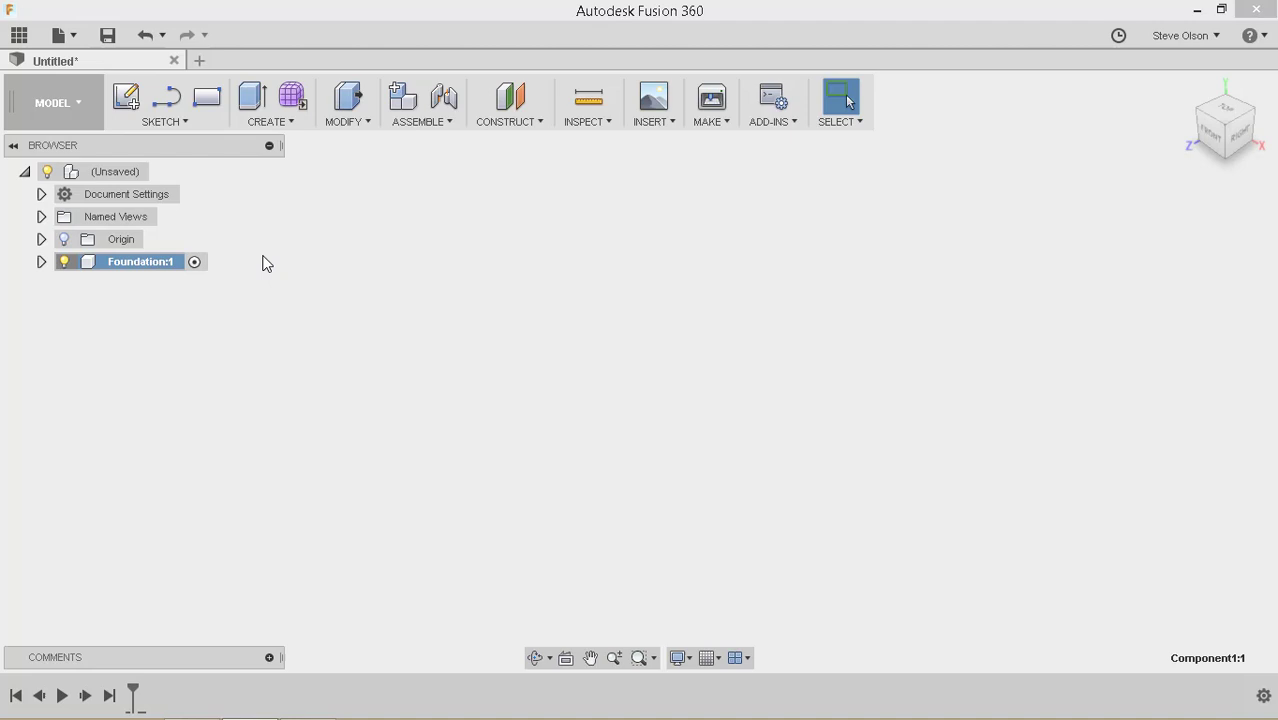
# Step: Sketch a center rectangle 7' high and 11' wide from the origin on the horizontal plane, and finish the sketch
pyautogui.click(126, 96)
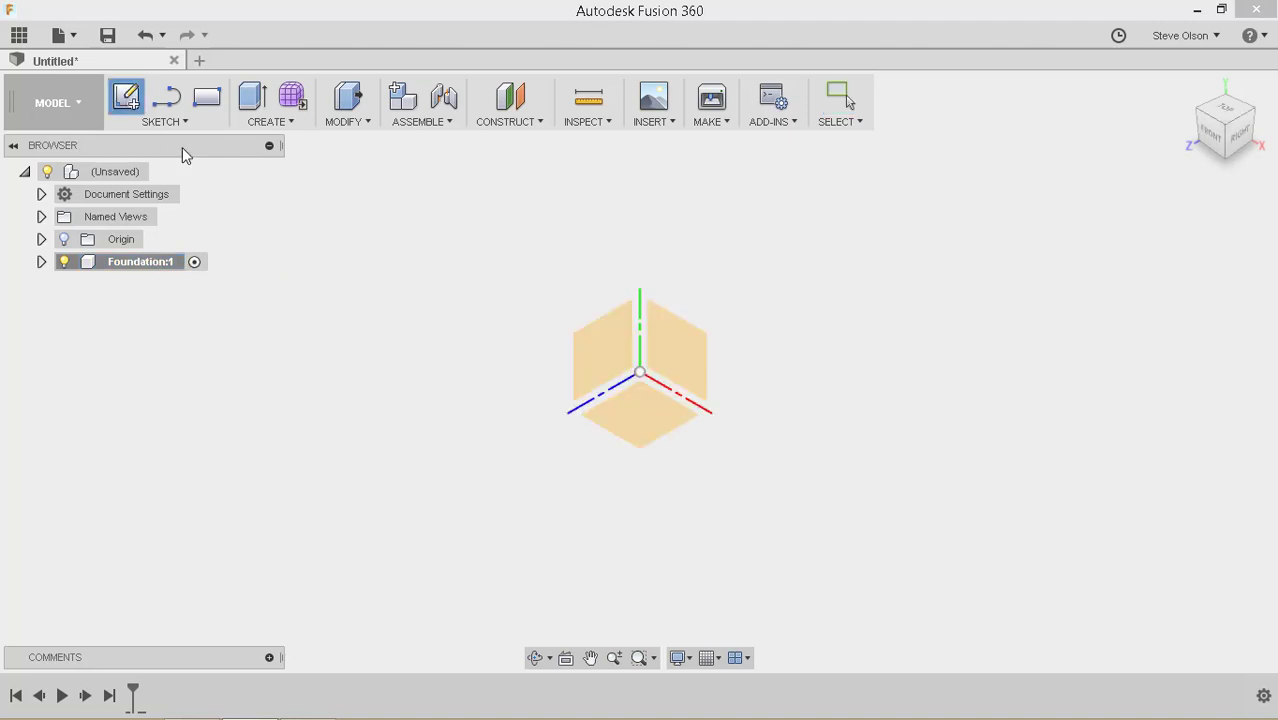
pyautogui.click(640, 419)
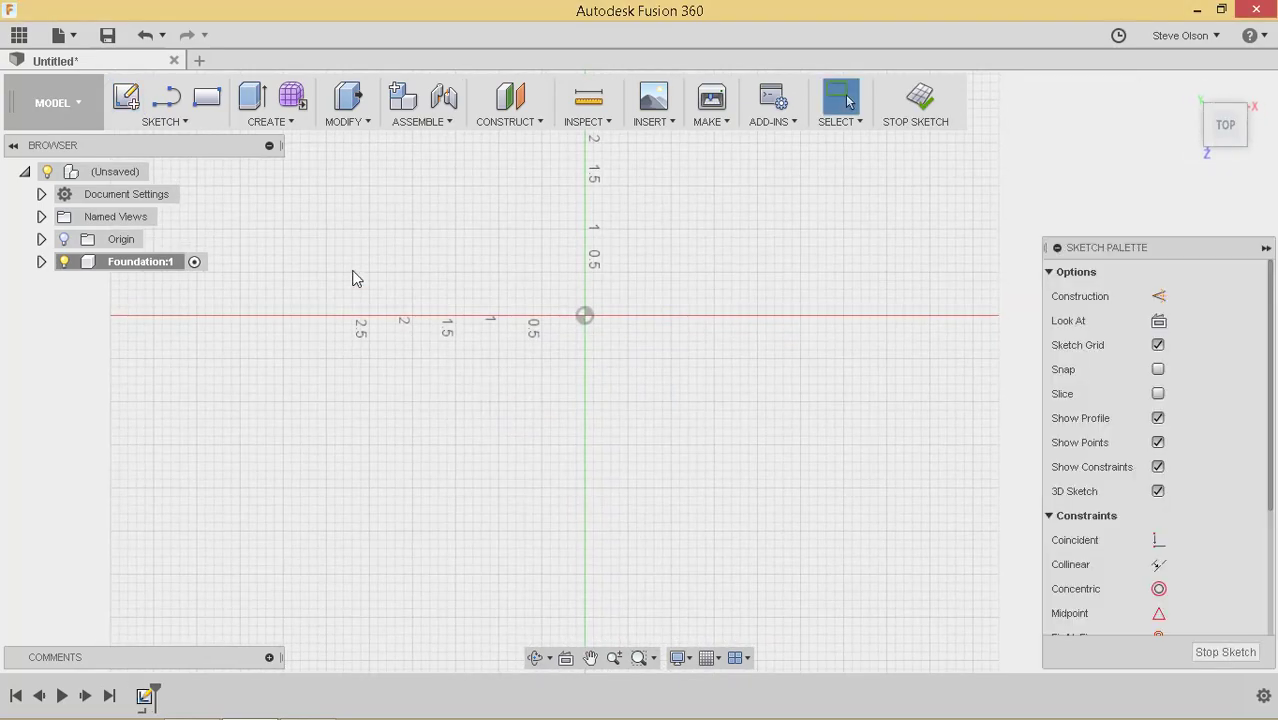
pyautogui.click(182, 123)
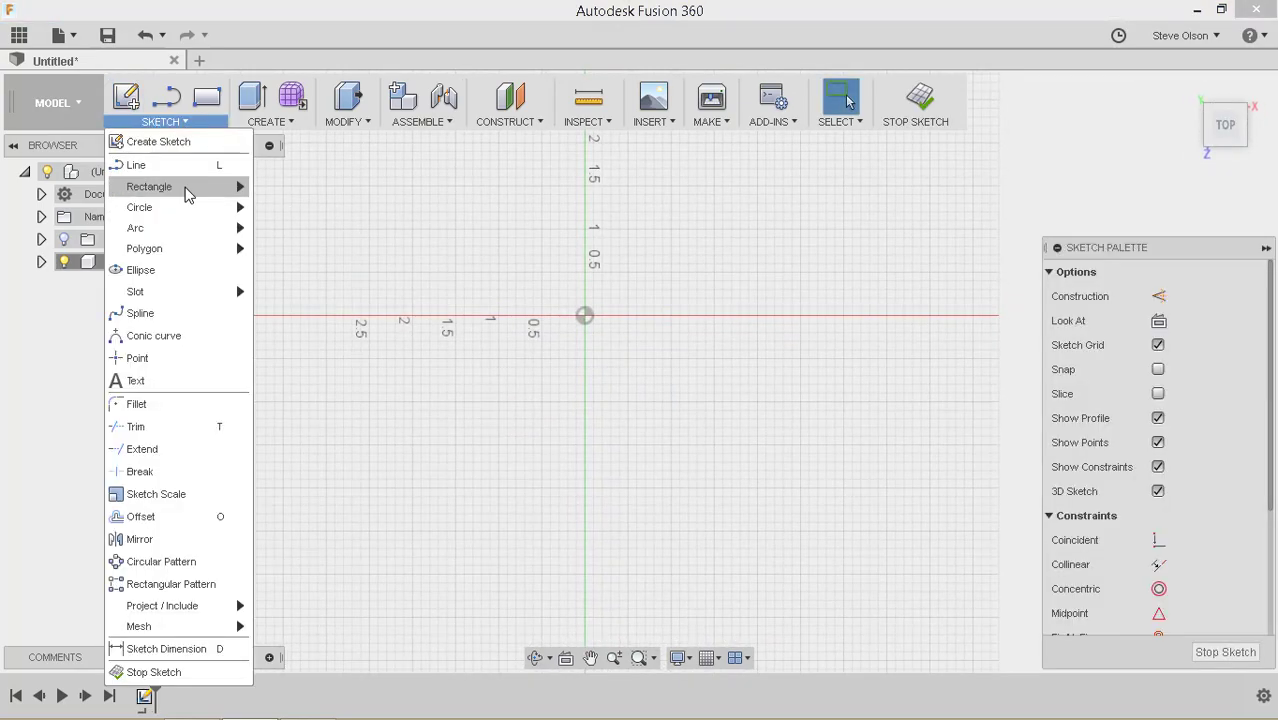
pyautogui.moveTo(186, 191)
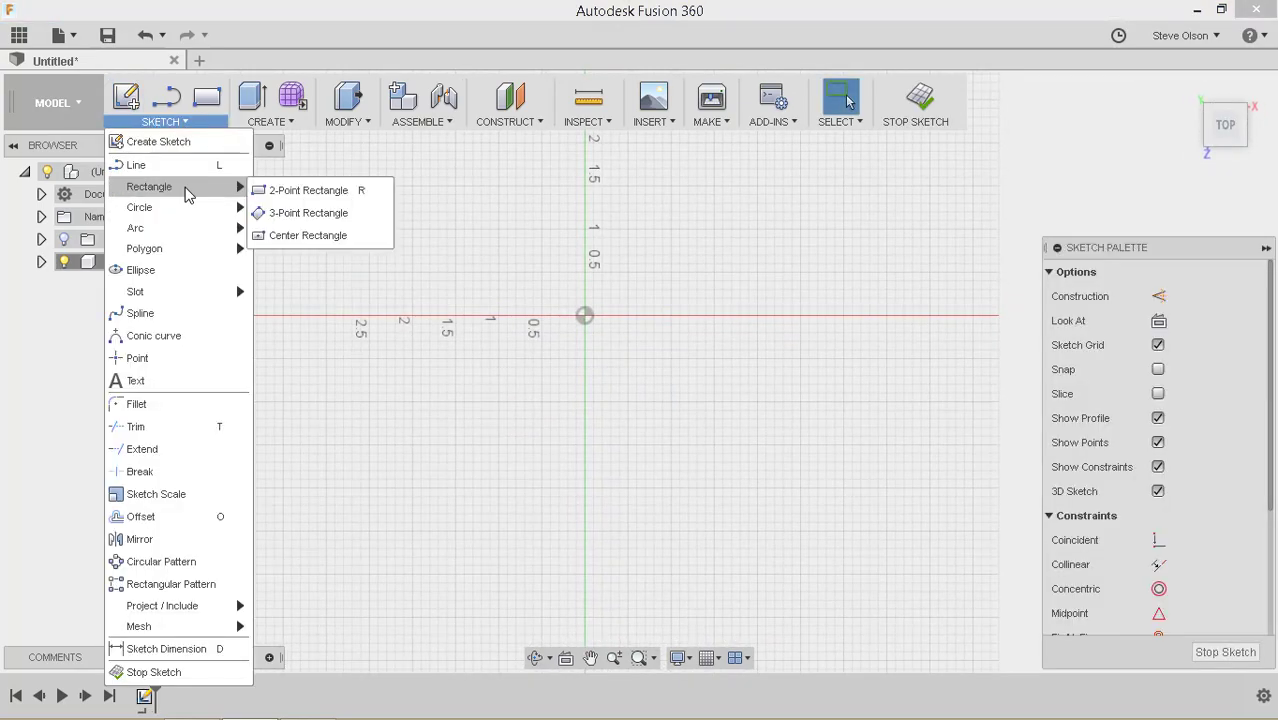
pyautogui.click(336, 236)
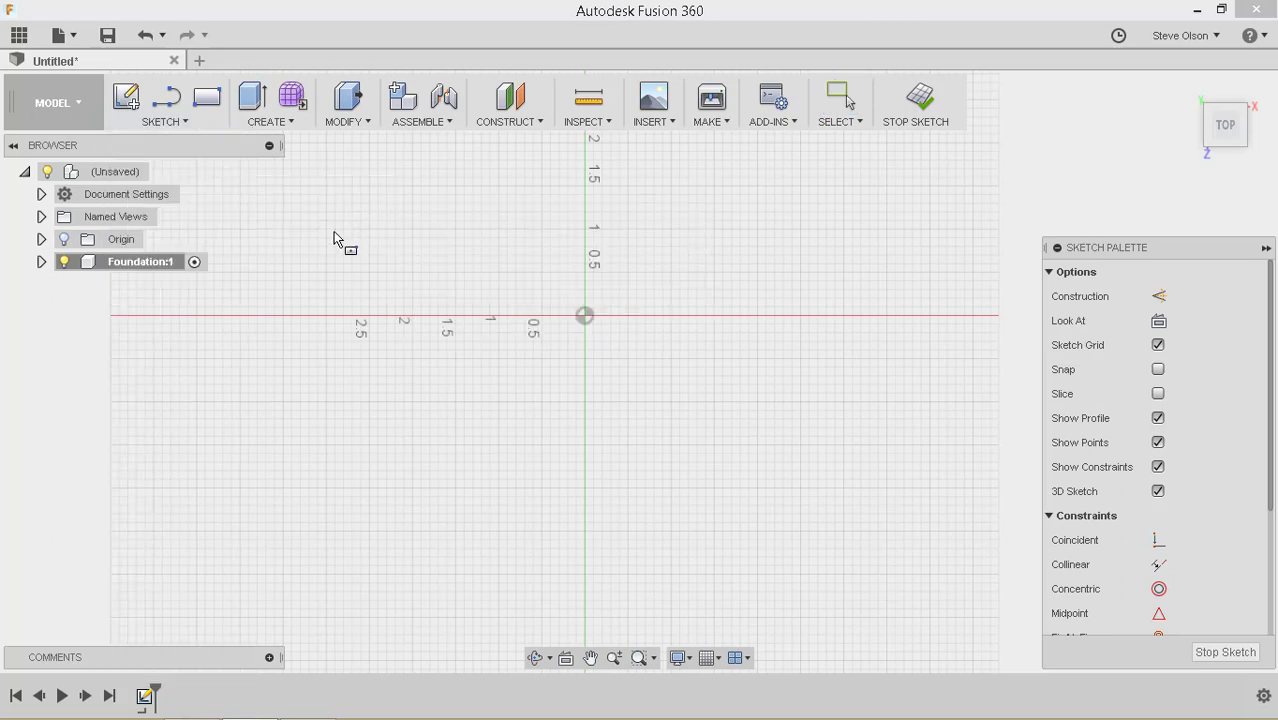
pyautogui.click(585, 316)
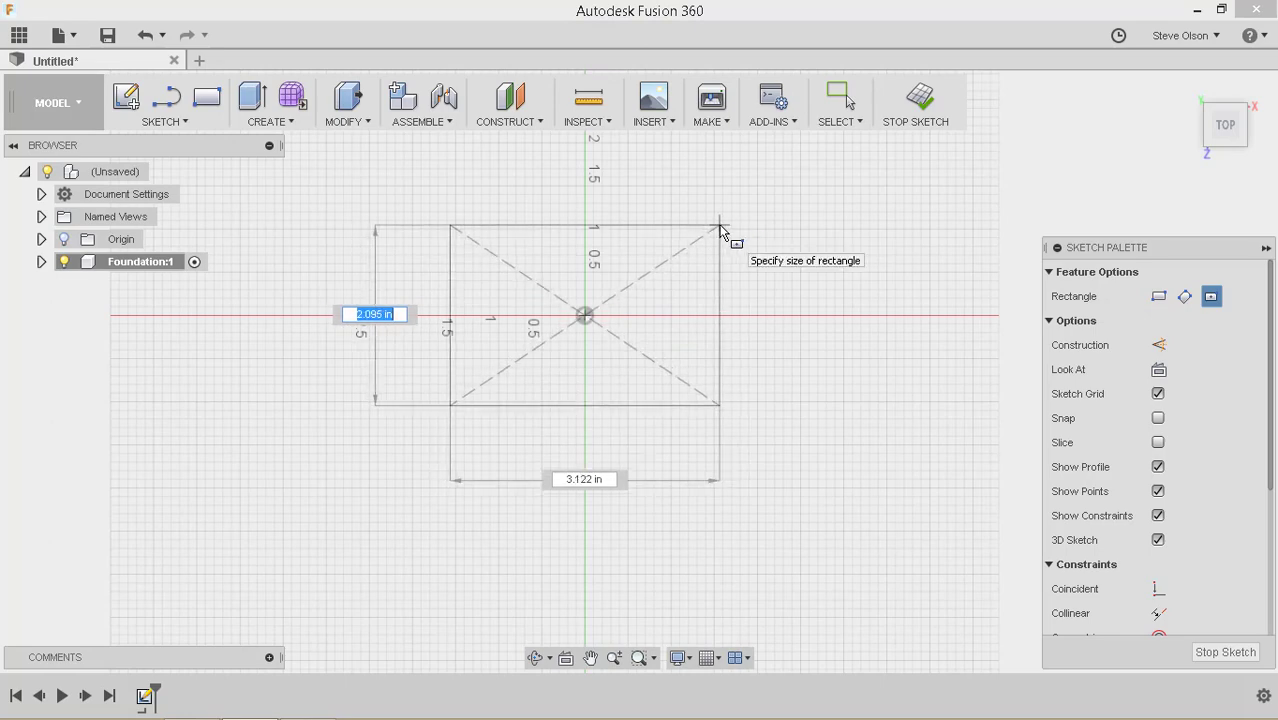
pyautogui.write("7'")
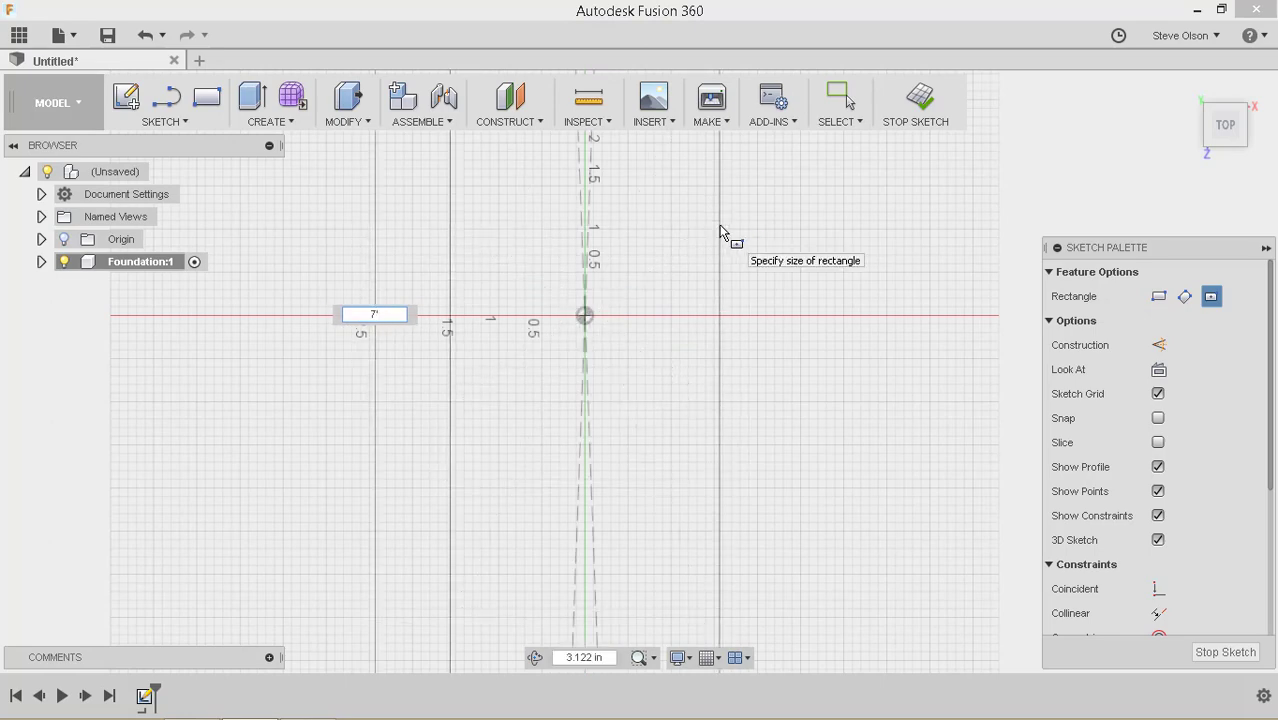
pyautogui.press('Tab')
pyautogui.write("11'")
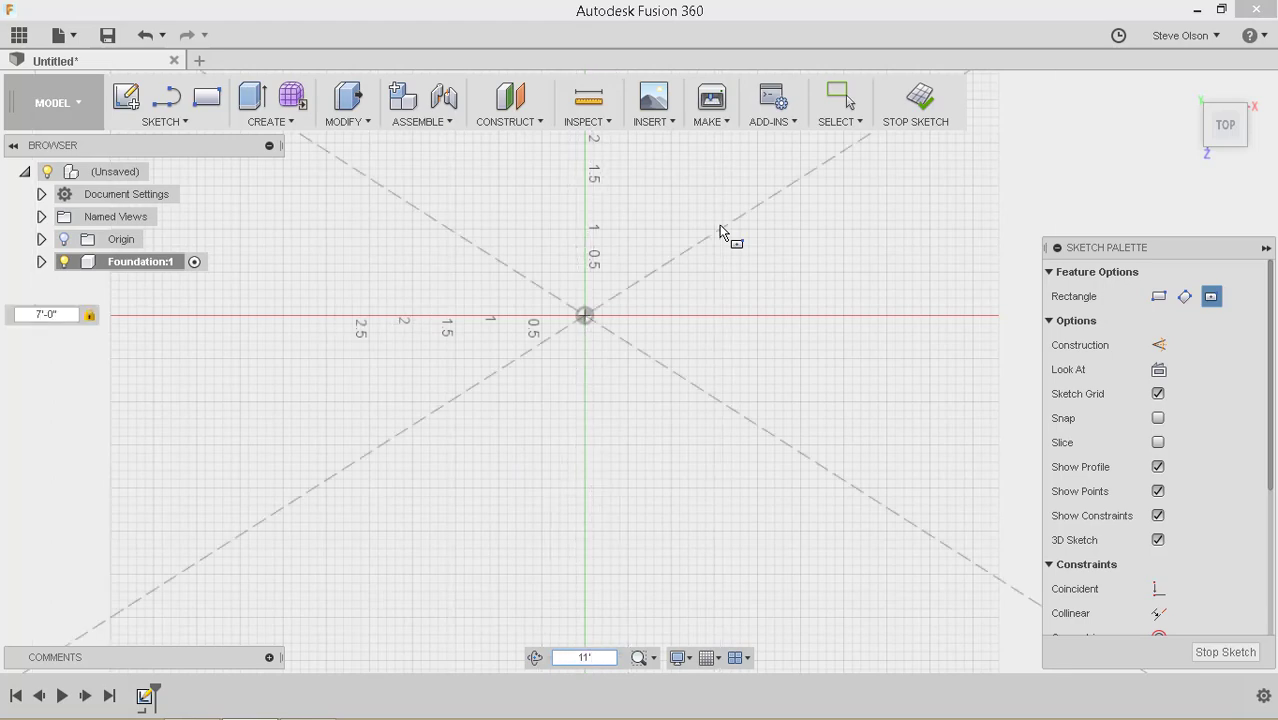
pyautogui.press('Return')
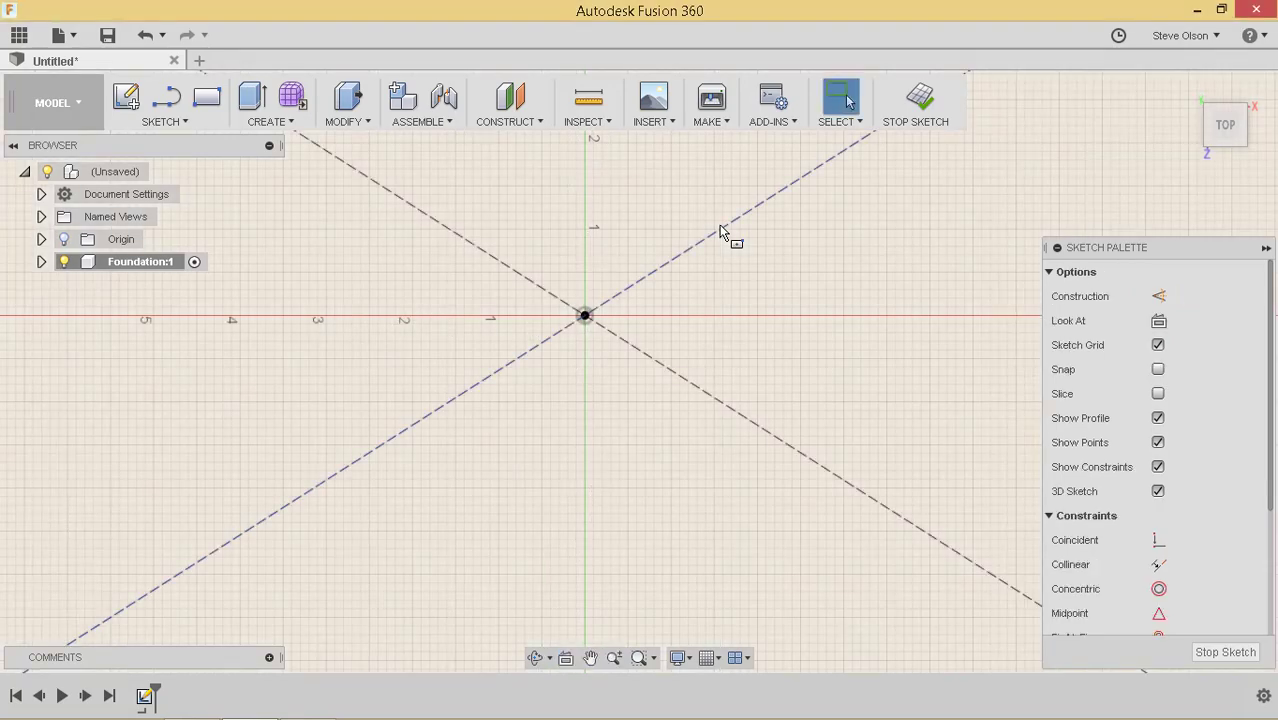
pyautogui.scroll(-5, 701, 336)
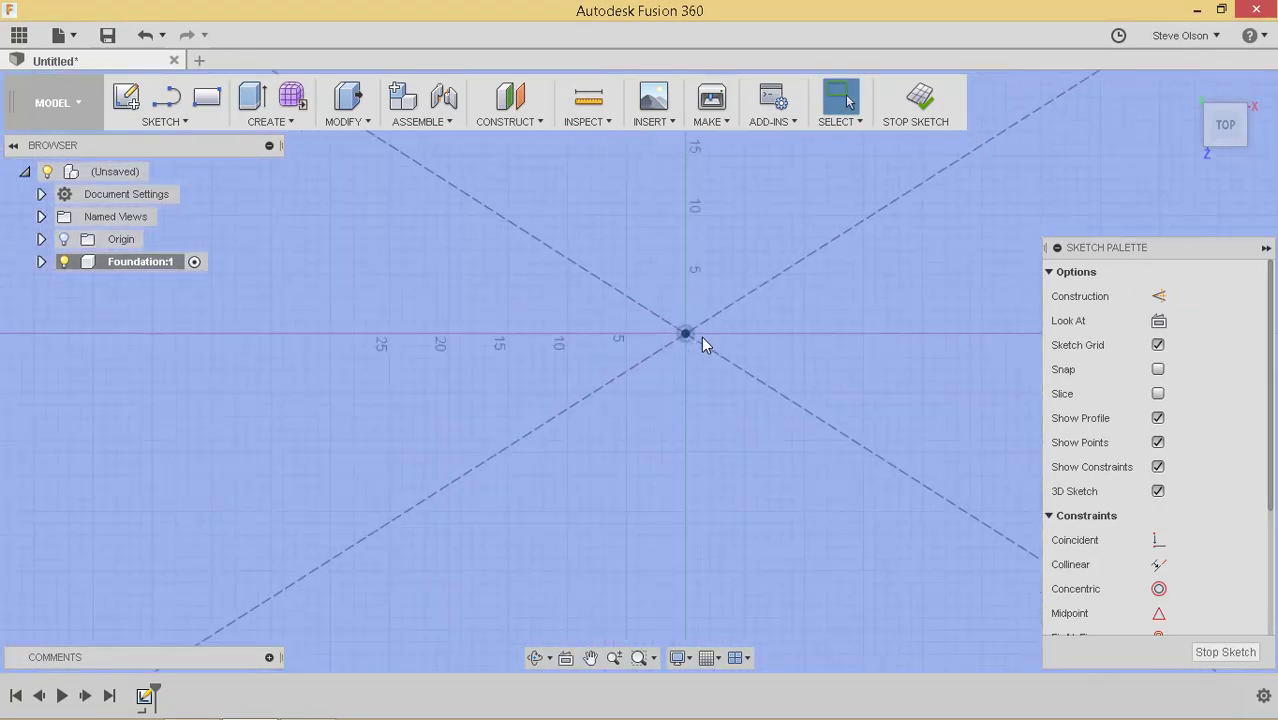
pyautogui.scroll(-5, 701, 336)
pyautogui.moveTo(698, 336)
pyautogui.mouseDown(button='middle')
pyautogui.moveTo(633, 360)
pyautogui.moveTo(630, 330)
pyautogui.moveTo(600, 300)
pyautogui.moveTo(660, 285)
pyautogui.mouseUp(button='middle')
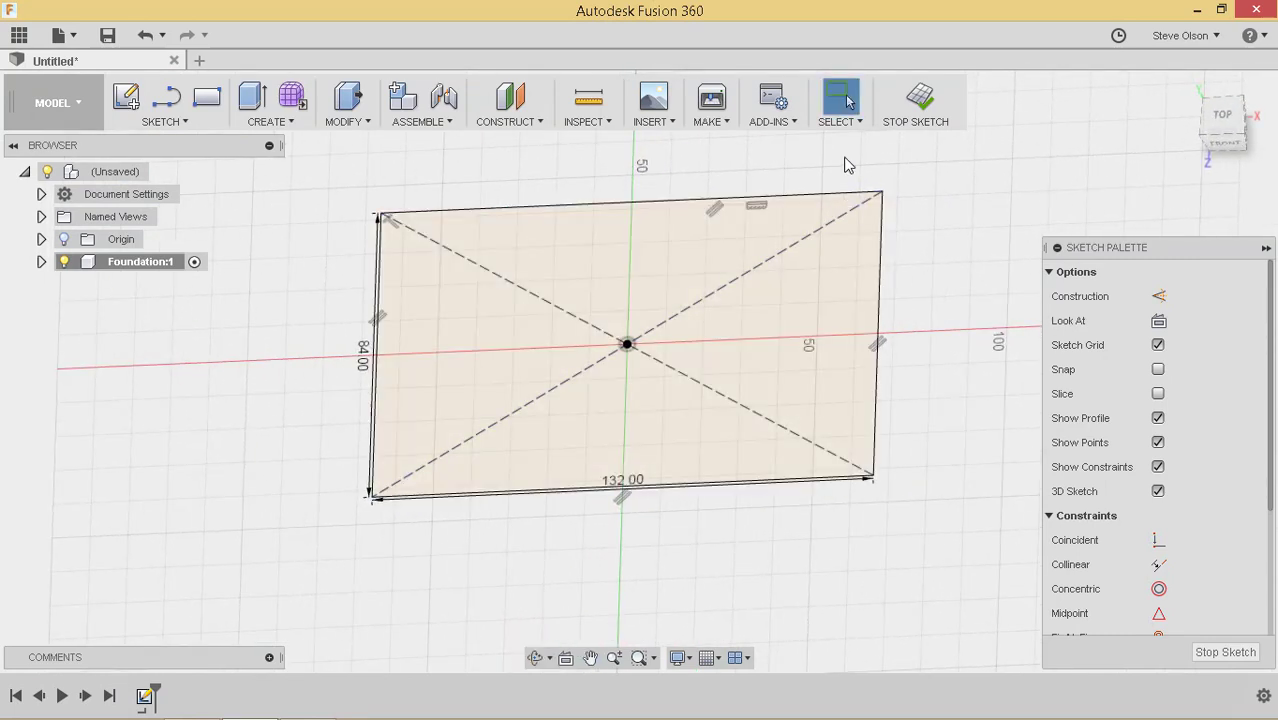
pyautogui.click(918, 98)
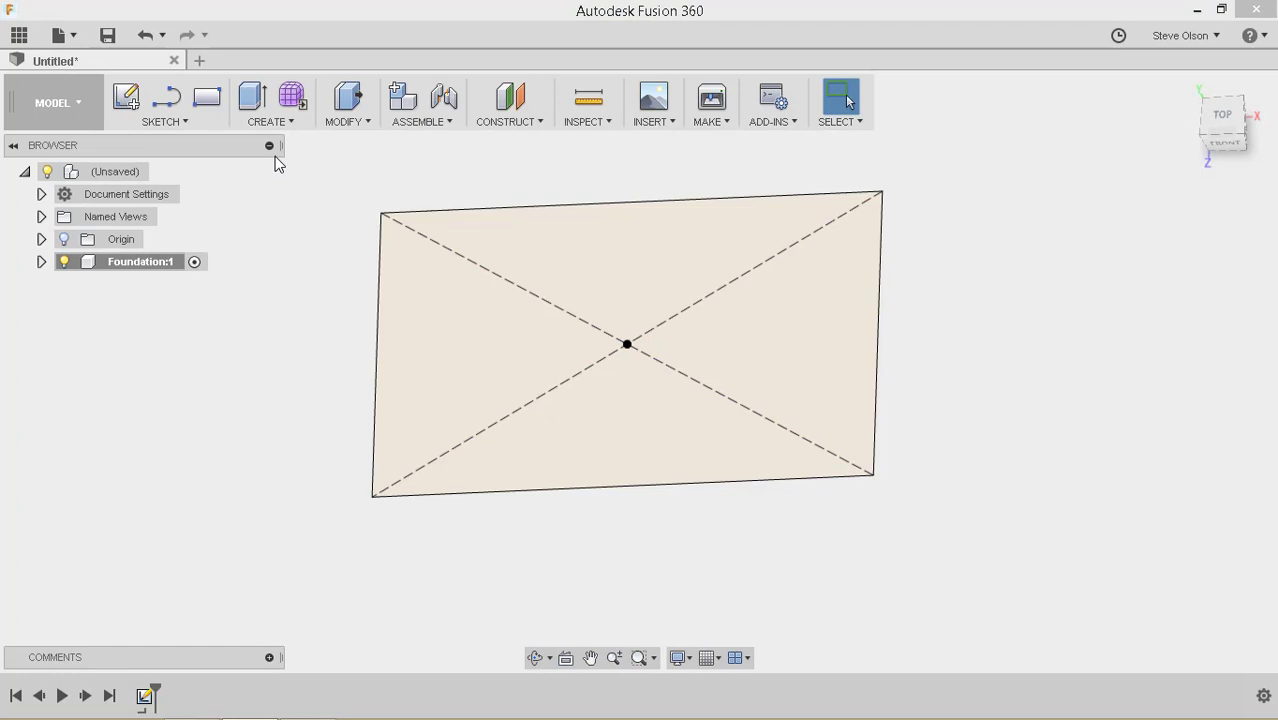
# Step: Extrude the rectangle profile downward by -6 in as a new body
pyautogui.click(252, 97)
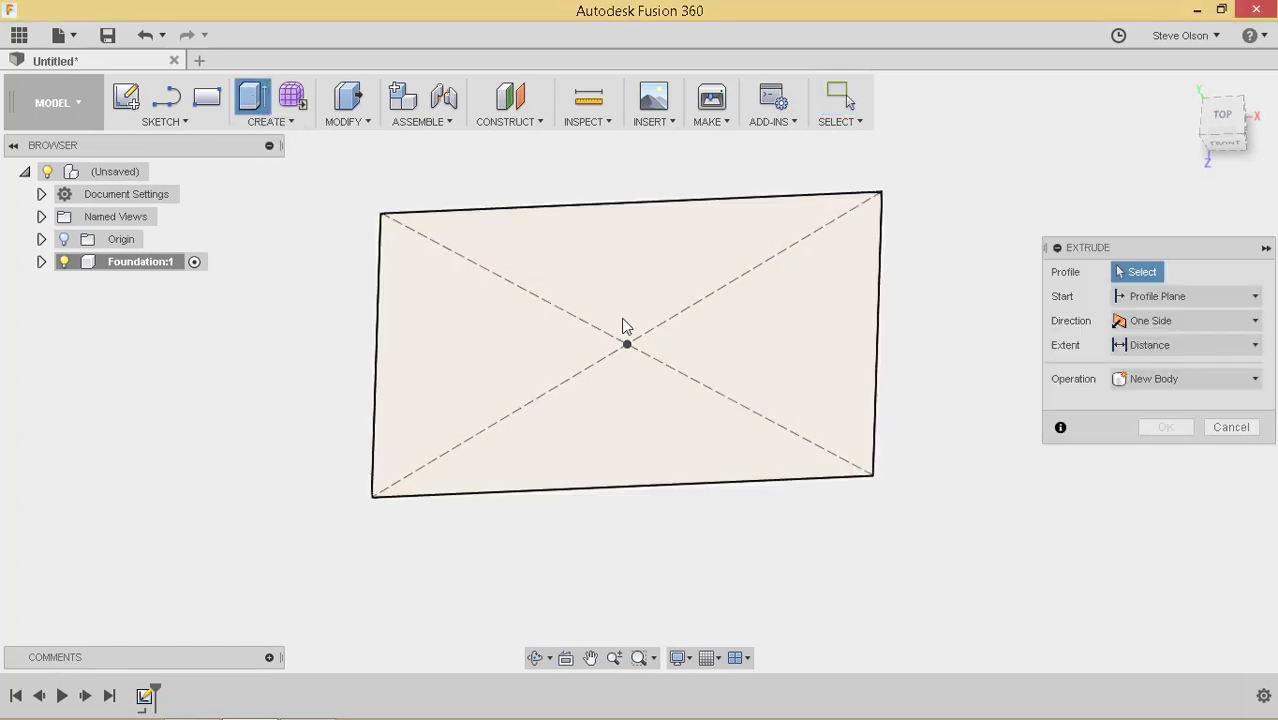
pyautogui.click(622, 326)
pyautogui.moveTo(620, 334); pyautogui.dragTo(626, 351)
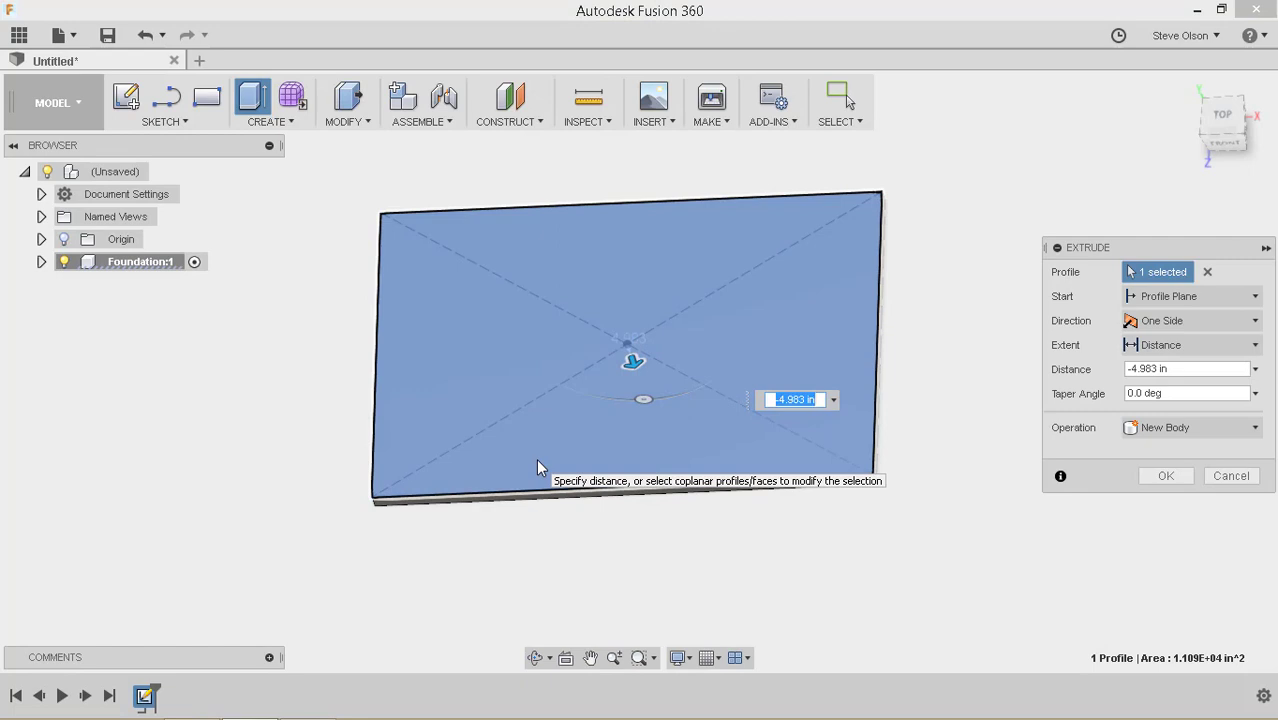
pyautogui.write('-6')
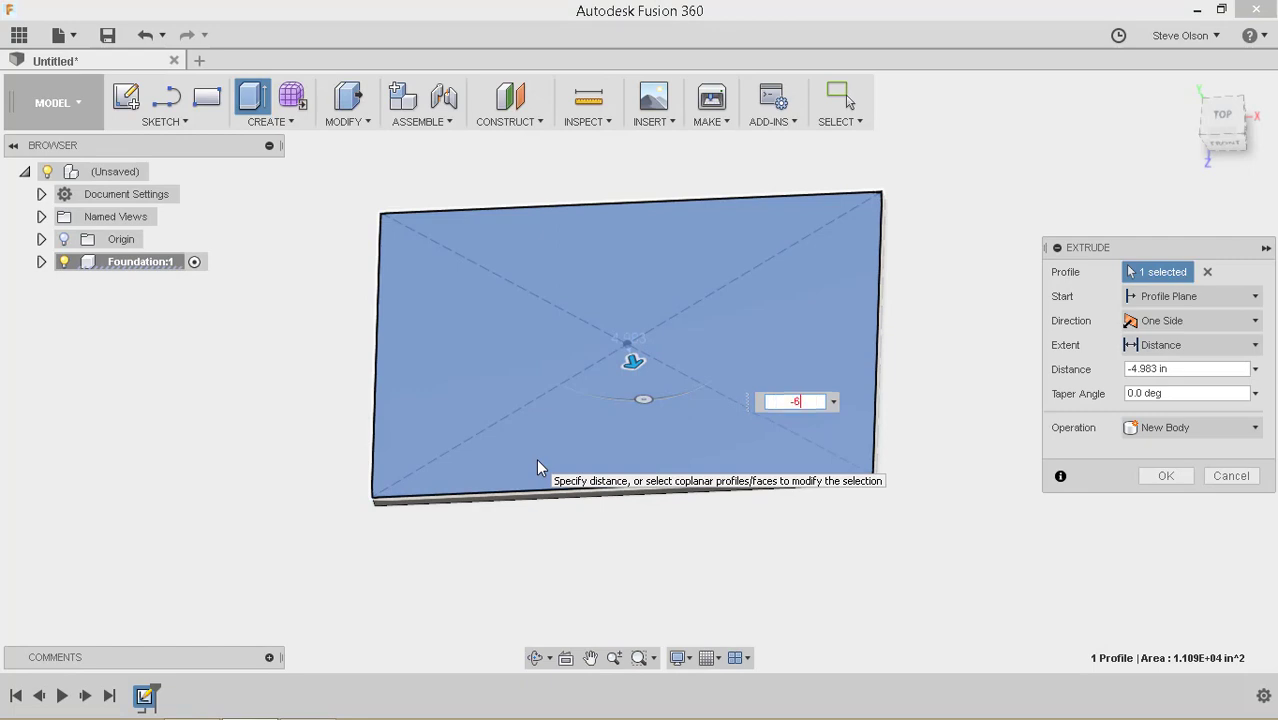
pyautogui.press('Return')
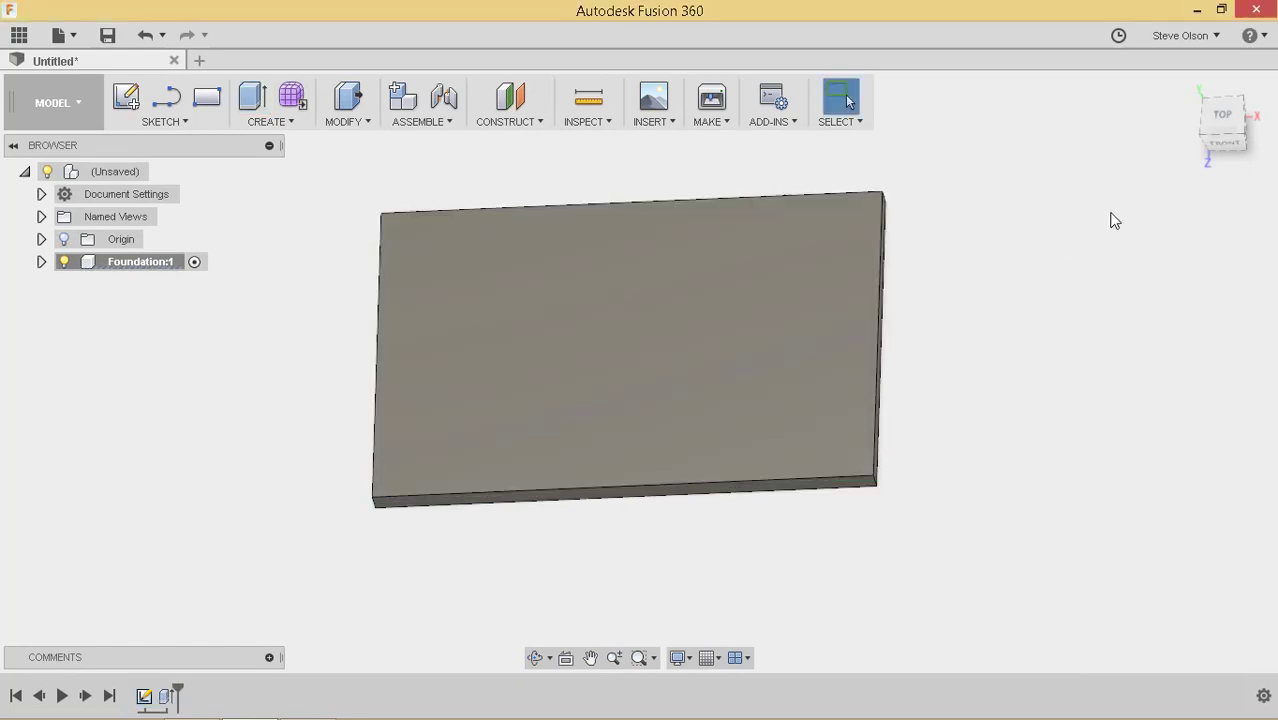
# Step: Create a second component under the top-level assembly and name it Posts
pyautogui.click(1205, 135)
pyautogui.click(1207, 128)
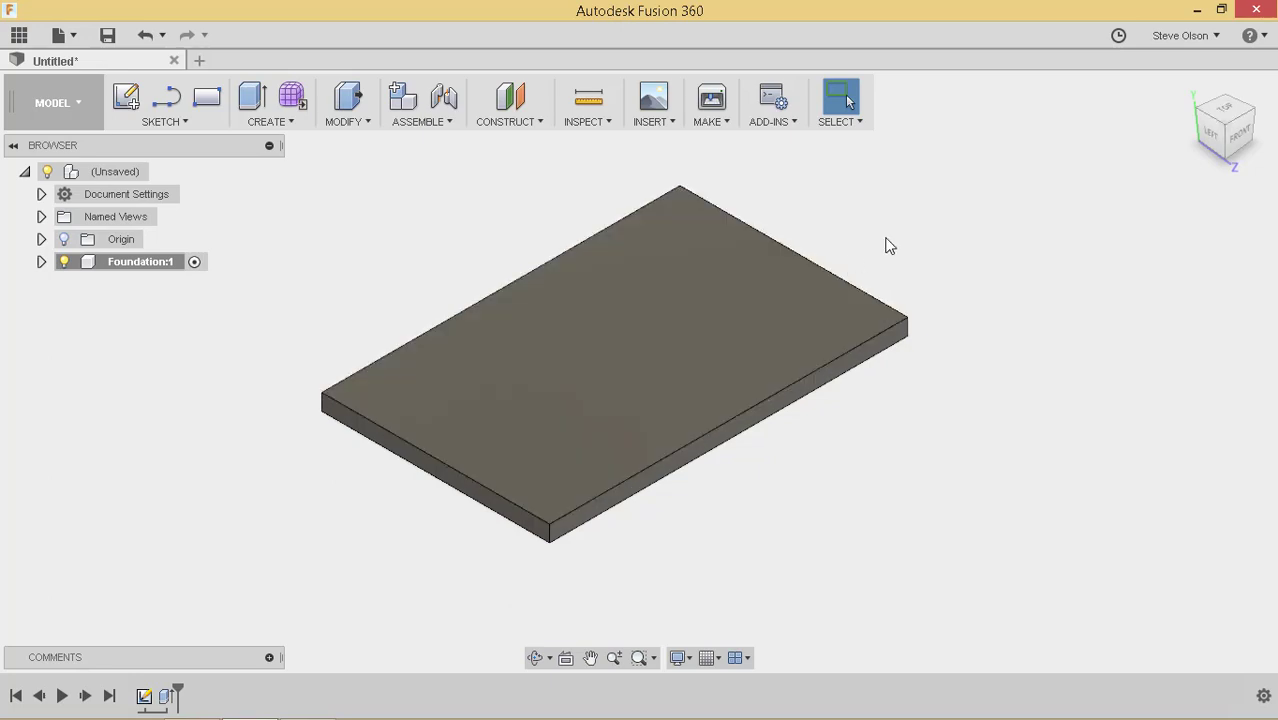
pyautogui.moveTo(884, 243); pyautogui.dragTo(889, 249, button='middle')
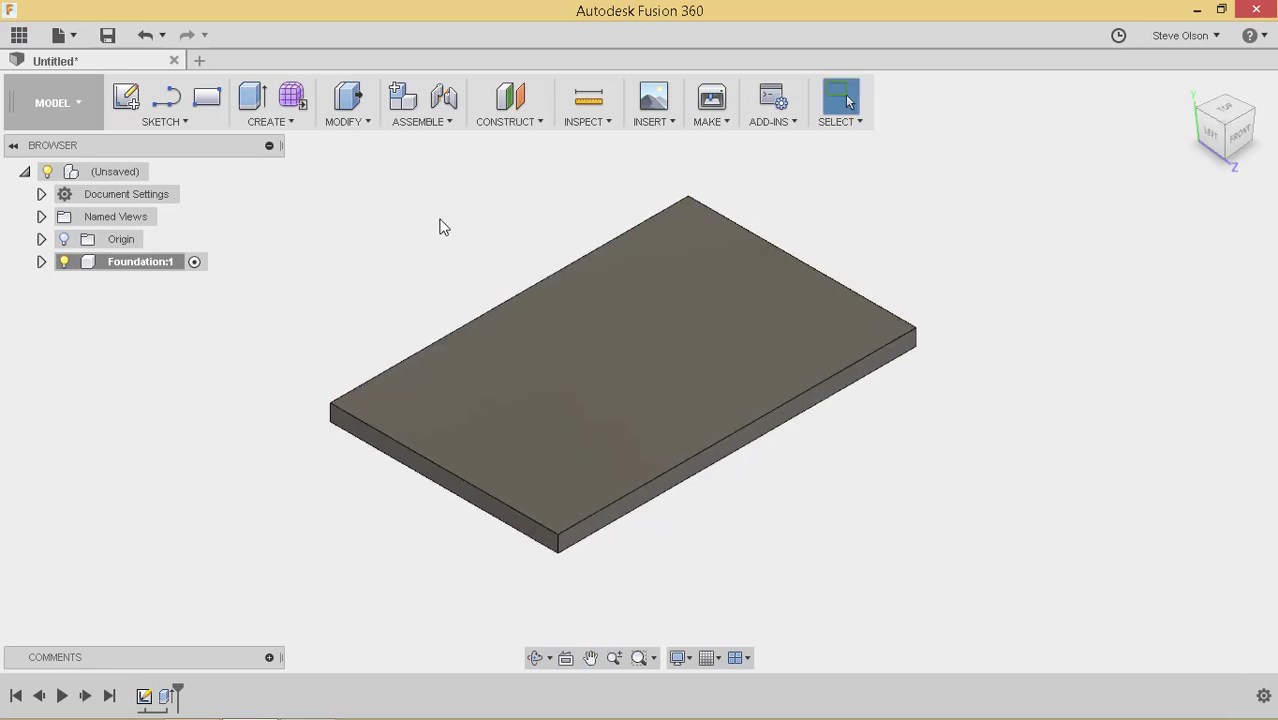
pyautogui.rightClick(117, 171)
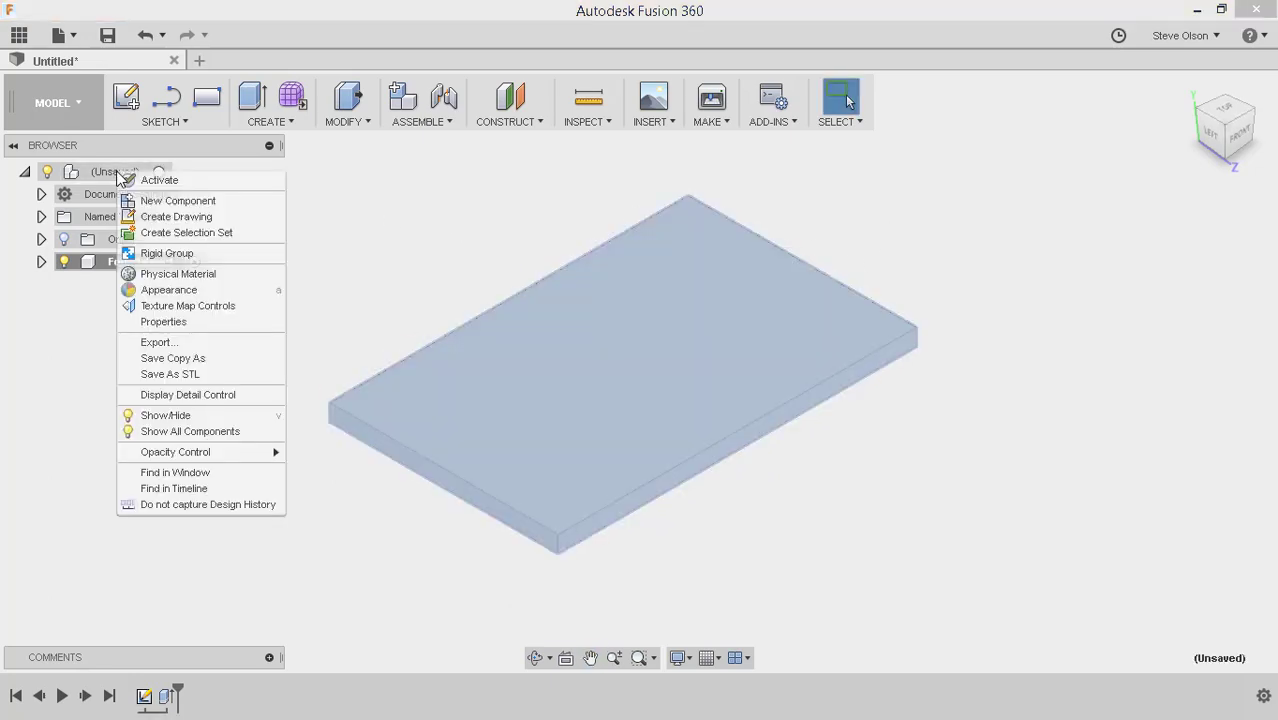
pyautogui.click(157, 203)
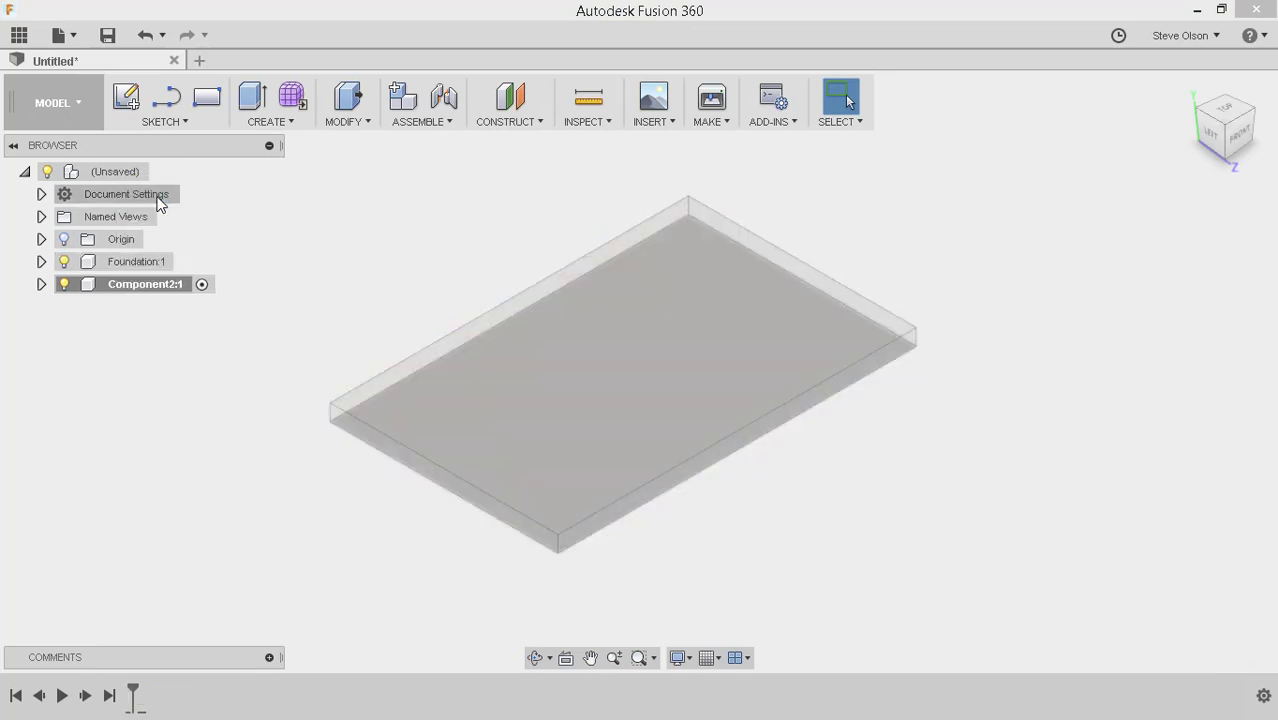
pyautogui.click(150, 286)
pyautogui.click(152, 287)
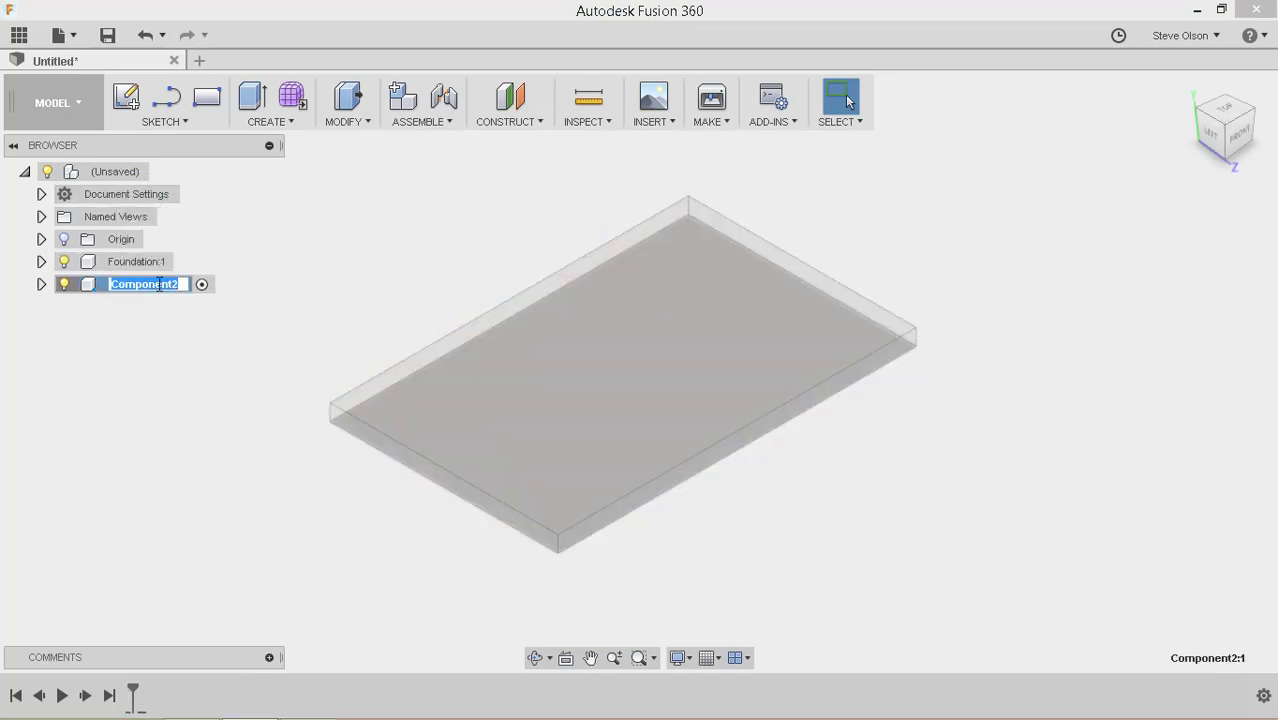
pyautogui.write('Posts')
pyautogui.press('Return')
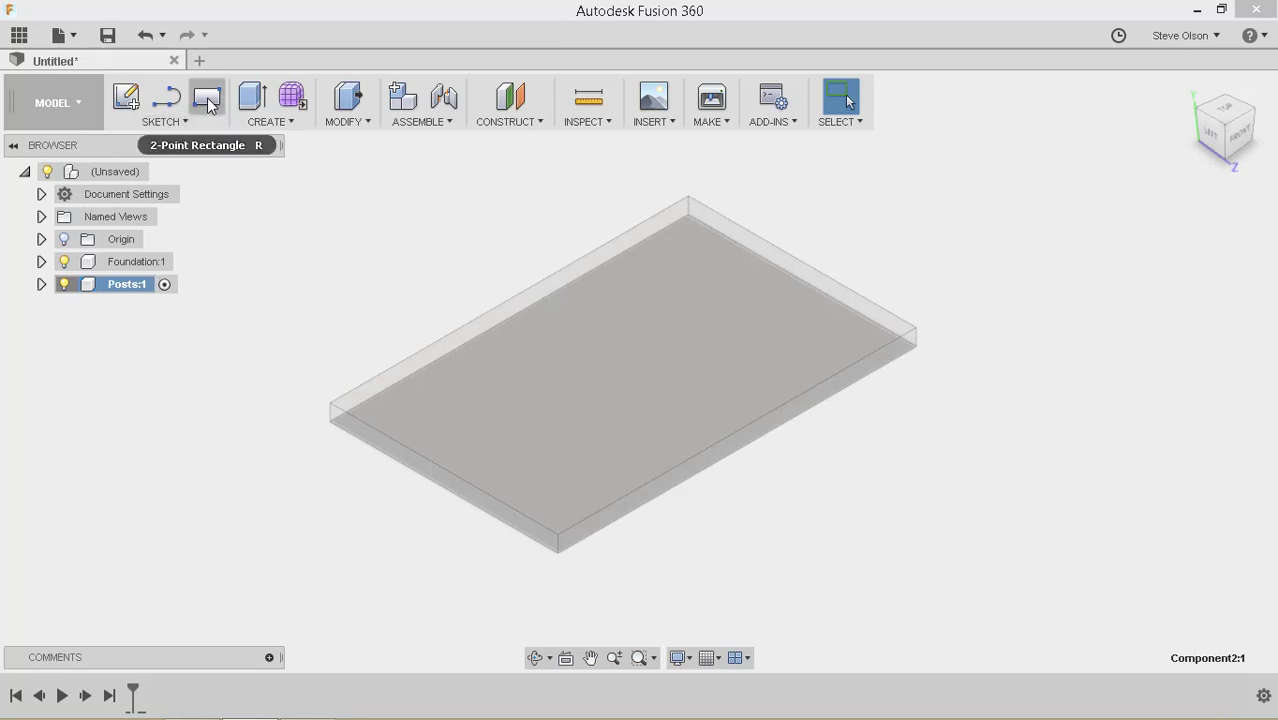
# Step: Start a sketch on the foundation slab's top face and project the face's rectangular outline into it
pyautogui.click(127, 96)
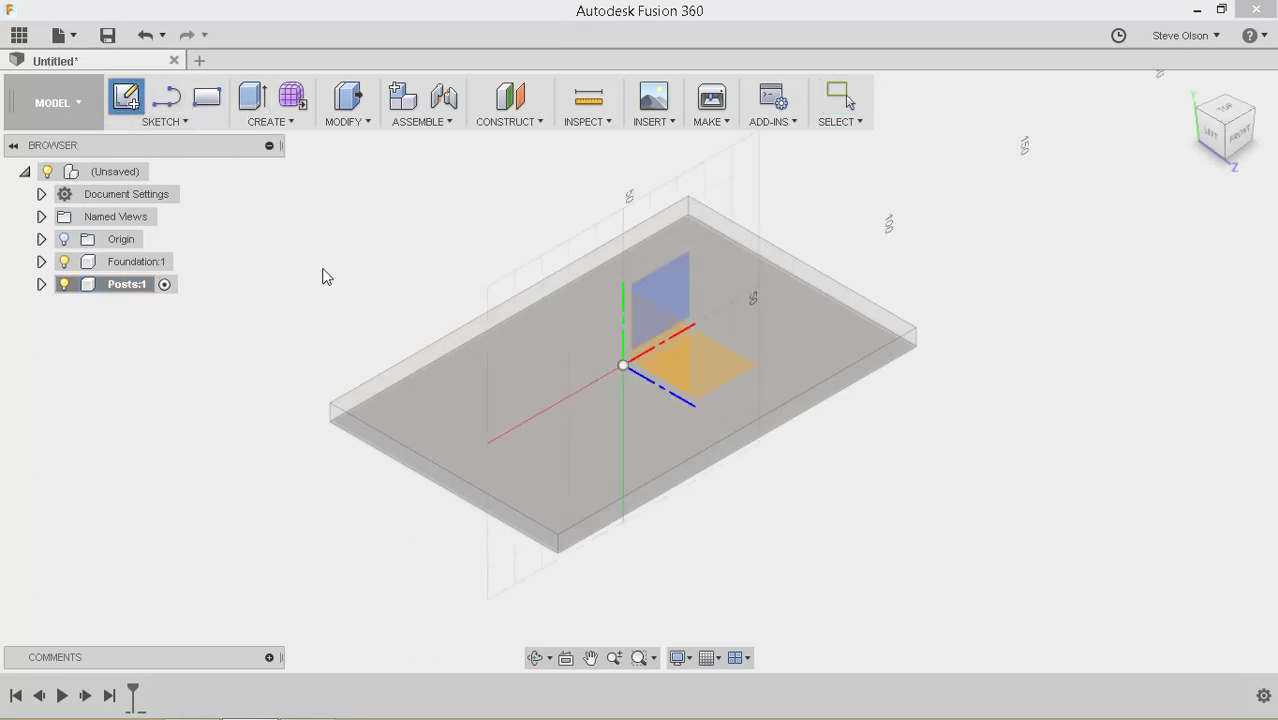
pyautogui.click(547, 349)
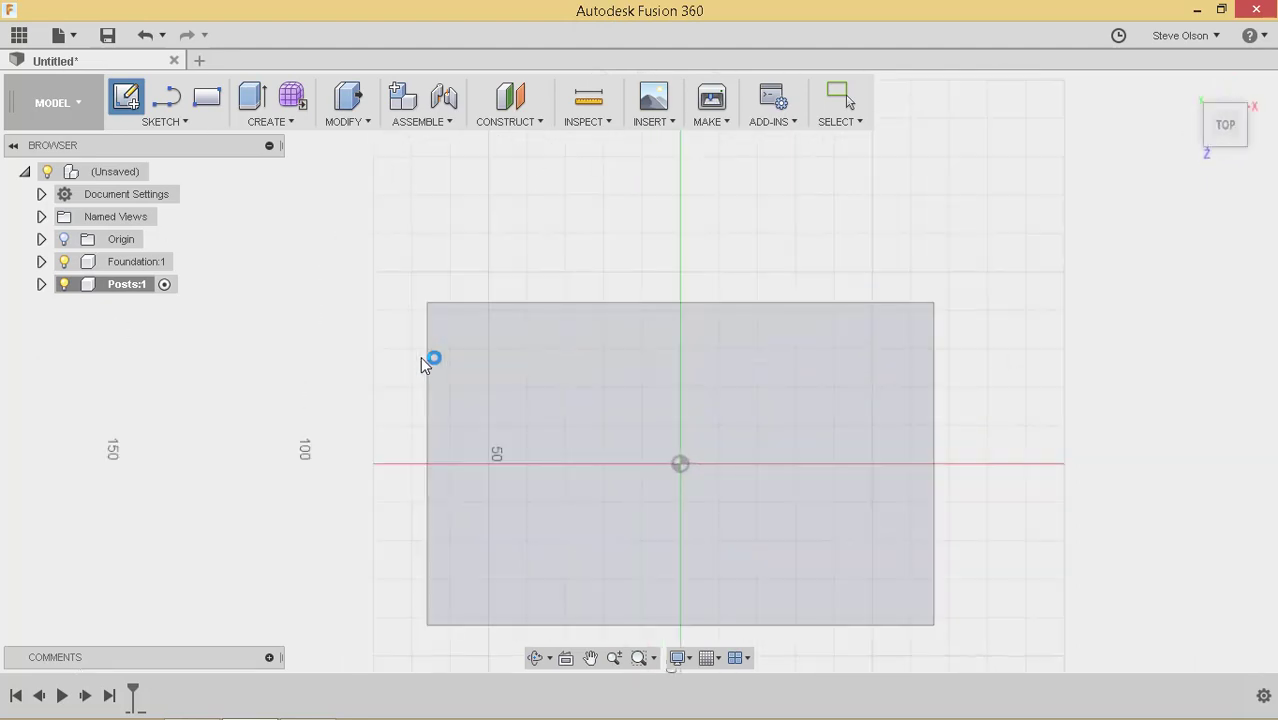
pyautogui.moveTo(481, 334); pyautogui.dragTo(443, 302, button='middle')
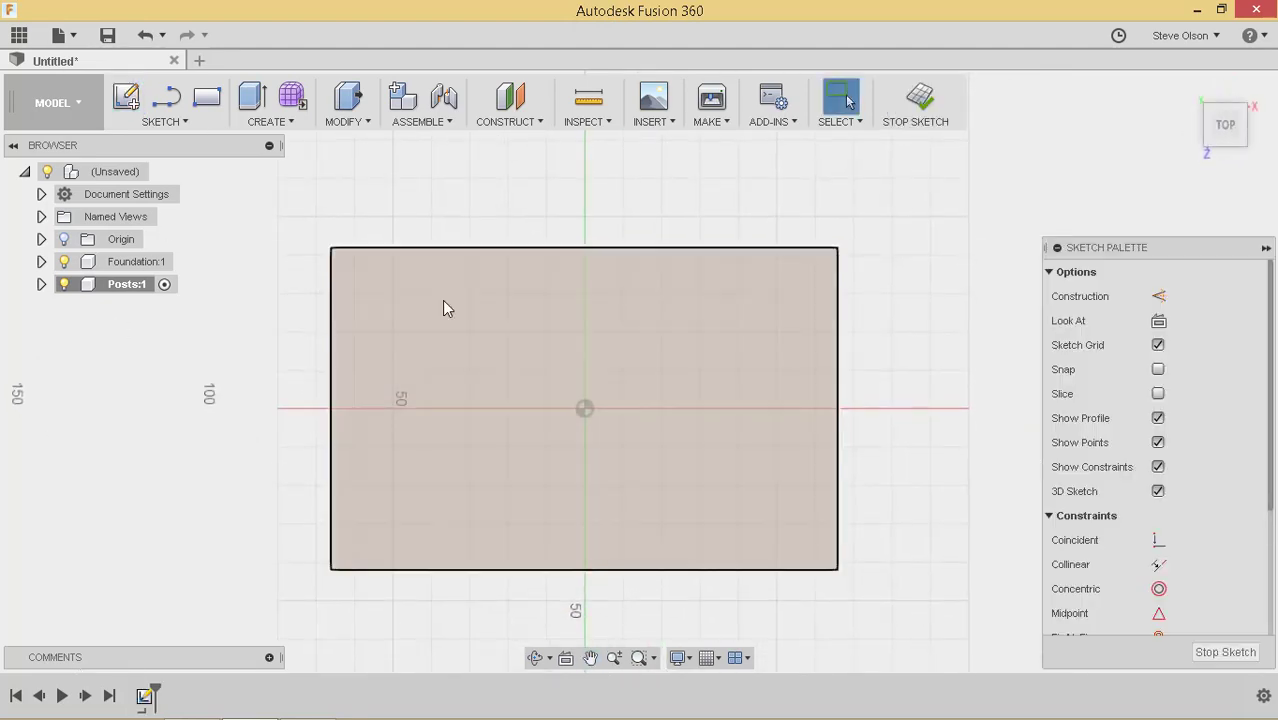
pyautogui.click(174, 126)
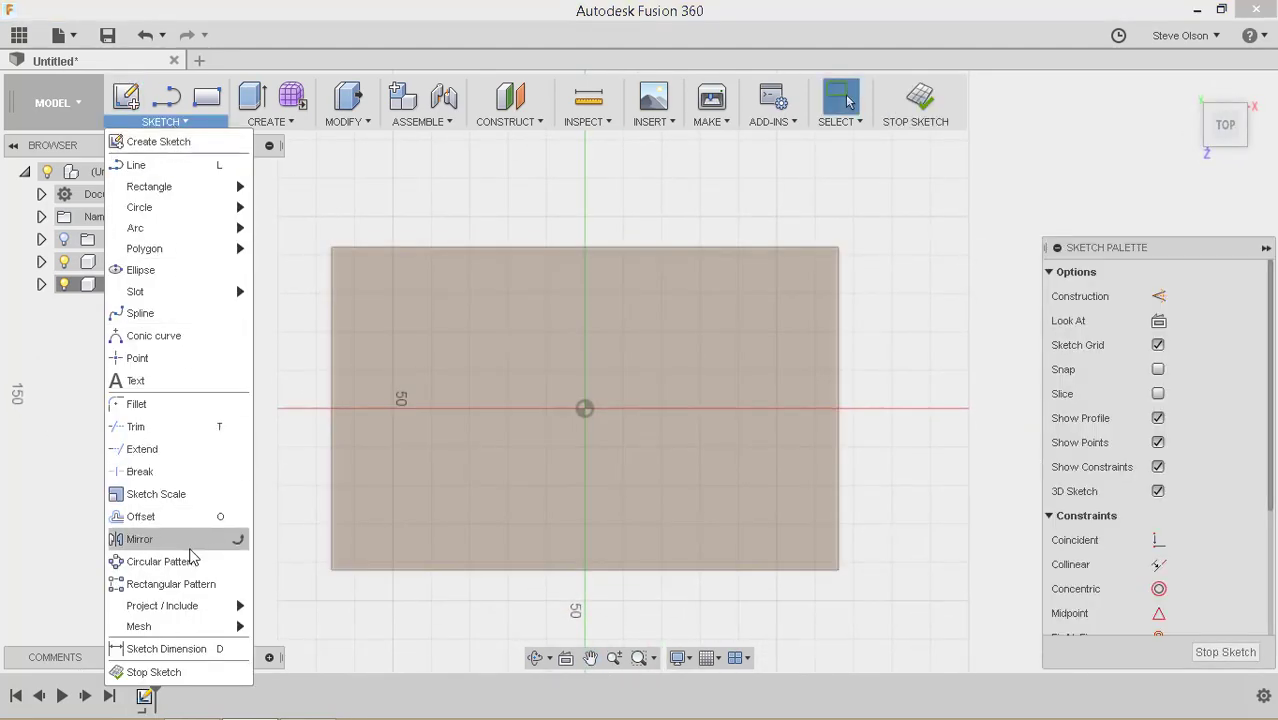
pyautogui.moveTo(213, 608)
pyautogui.click(284, 609)
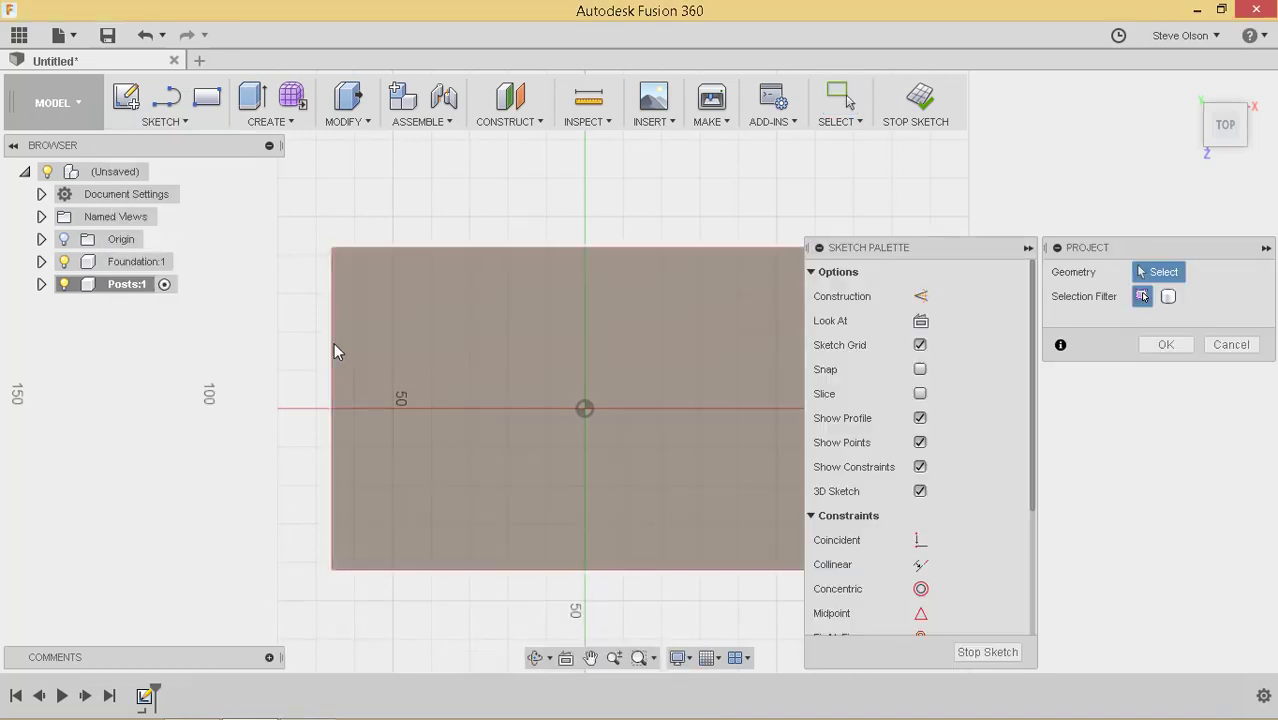
pyautogui.click(333, 342)
pyautogui.moveTo(238, 342); pyautogui.dragTo(222, 342, button='middle')
pyautogui.scroll(-2, 408, 354)
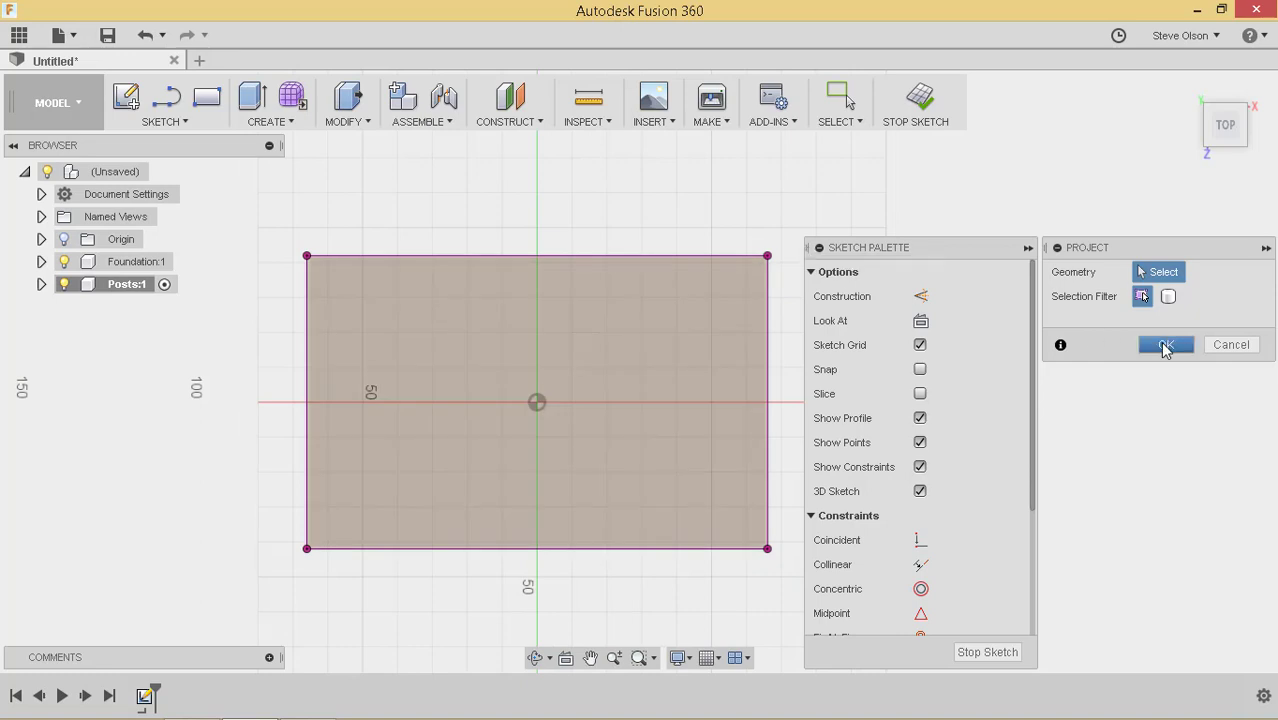
pyautogui.click(1165, 345)
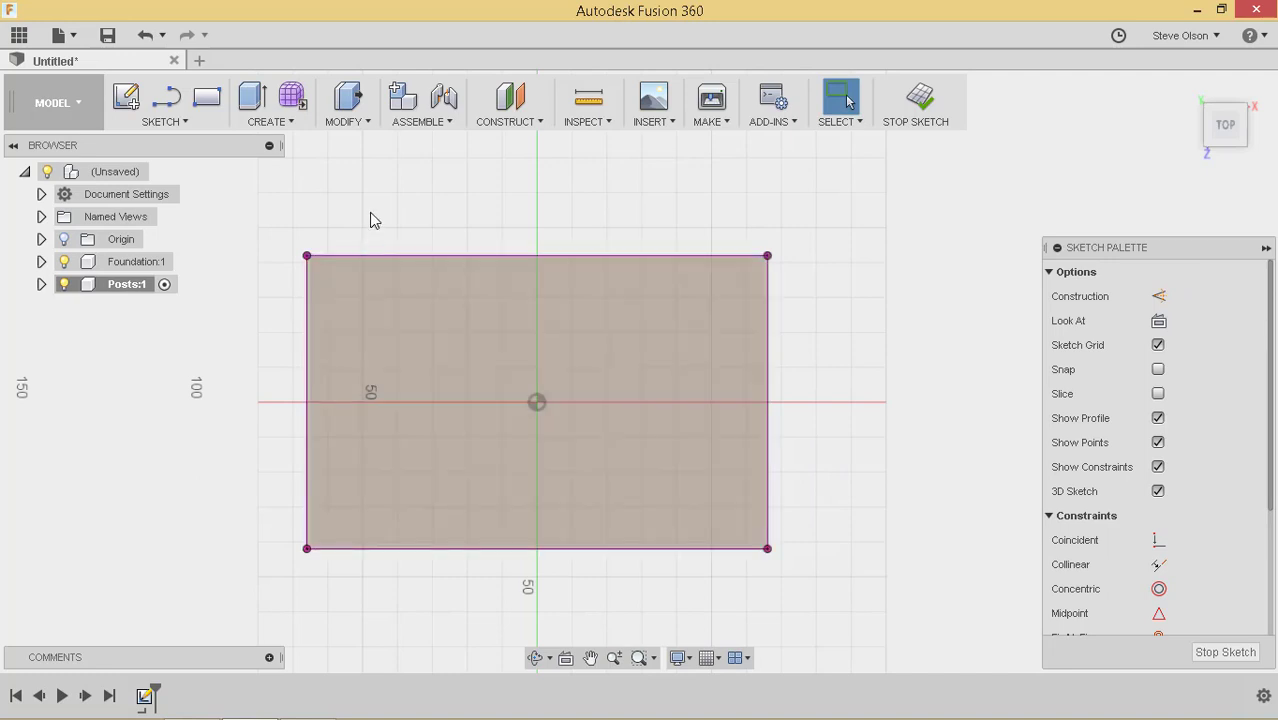
# Step: Offset the projected outline inward by -6 in as a closed chain
pyautogui.press('o')
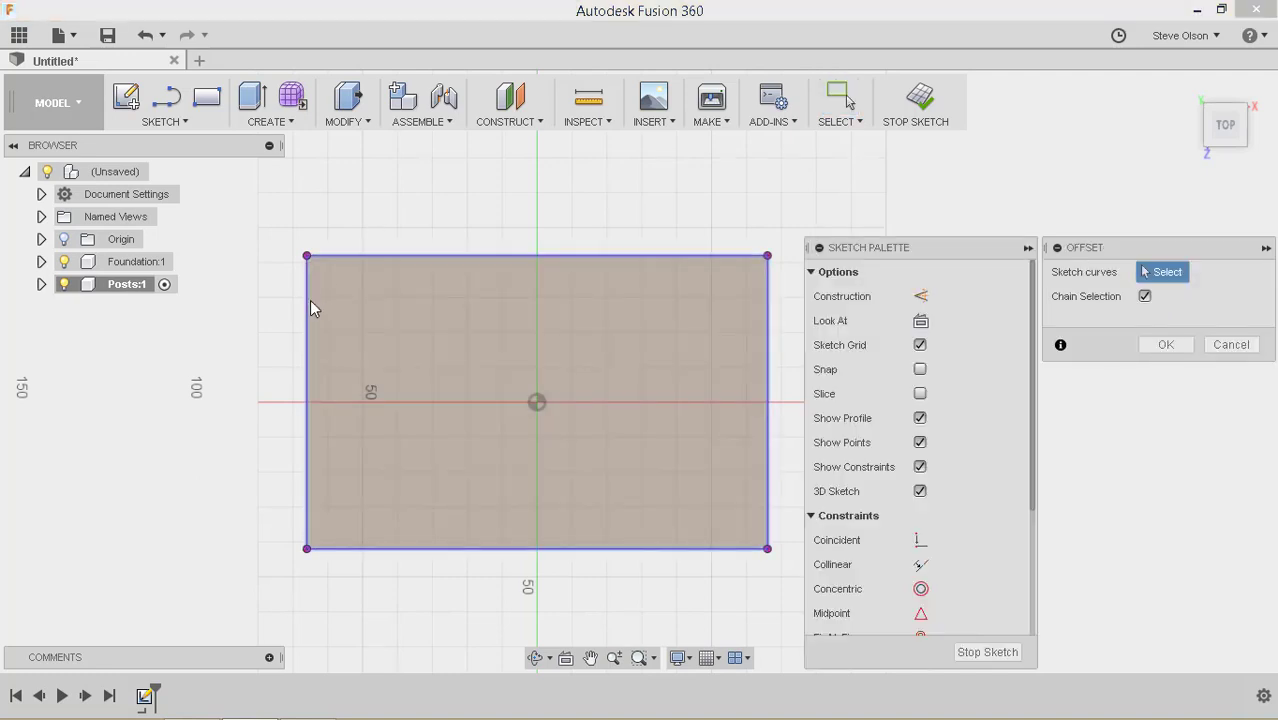
pyautogui.click(357, 308)
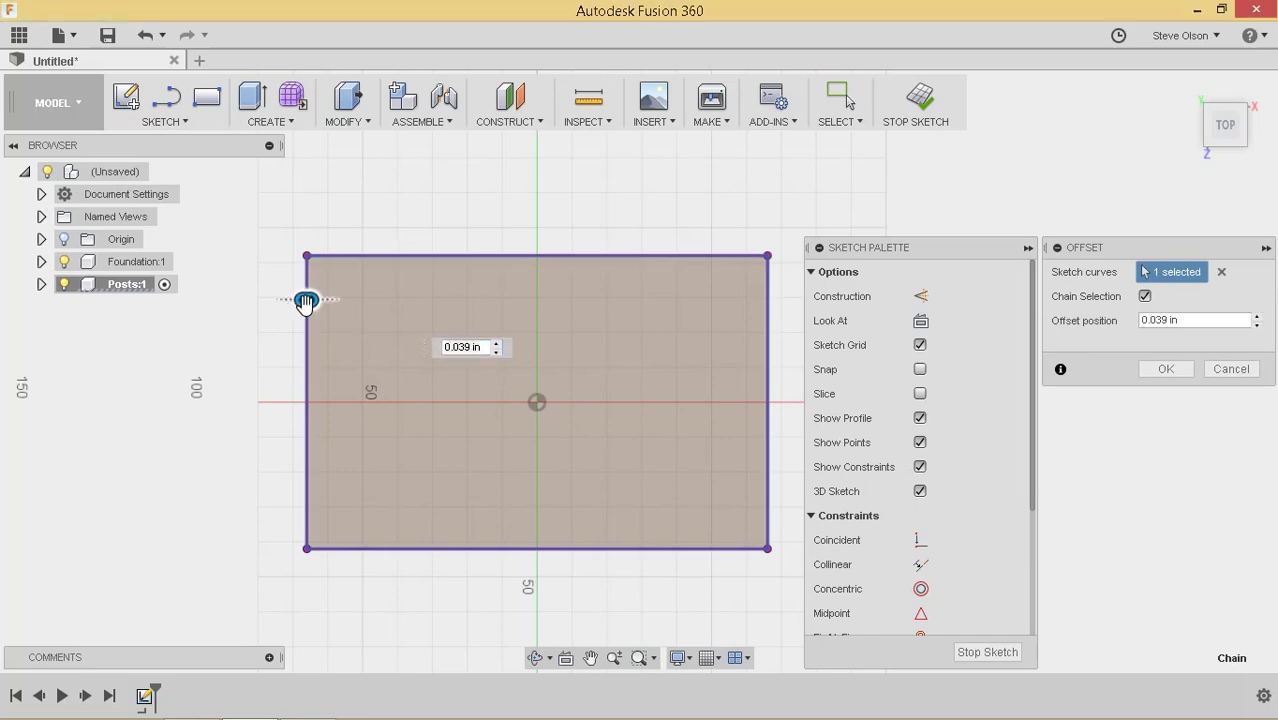
pyautogui.moveTo(306, 302); pyautogui.dragTo(316, 302)
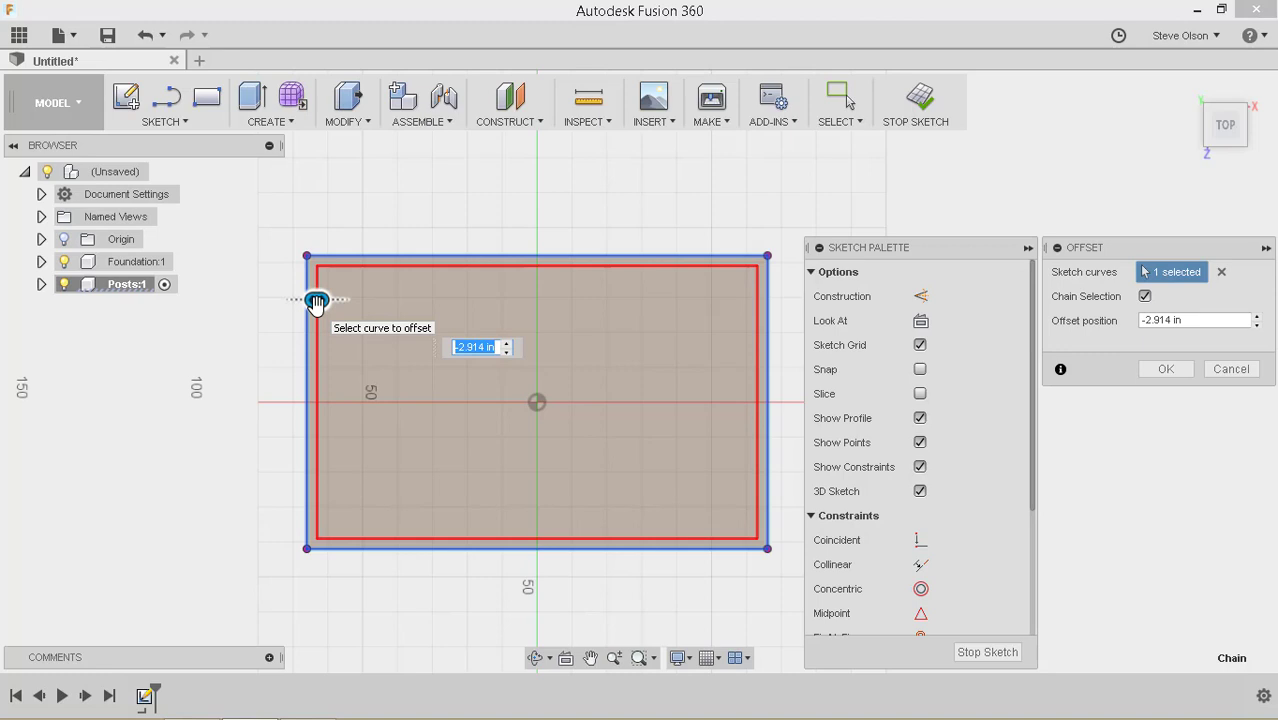
pyautogui.write('-6')
pyautogui.press('Return')
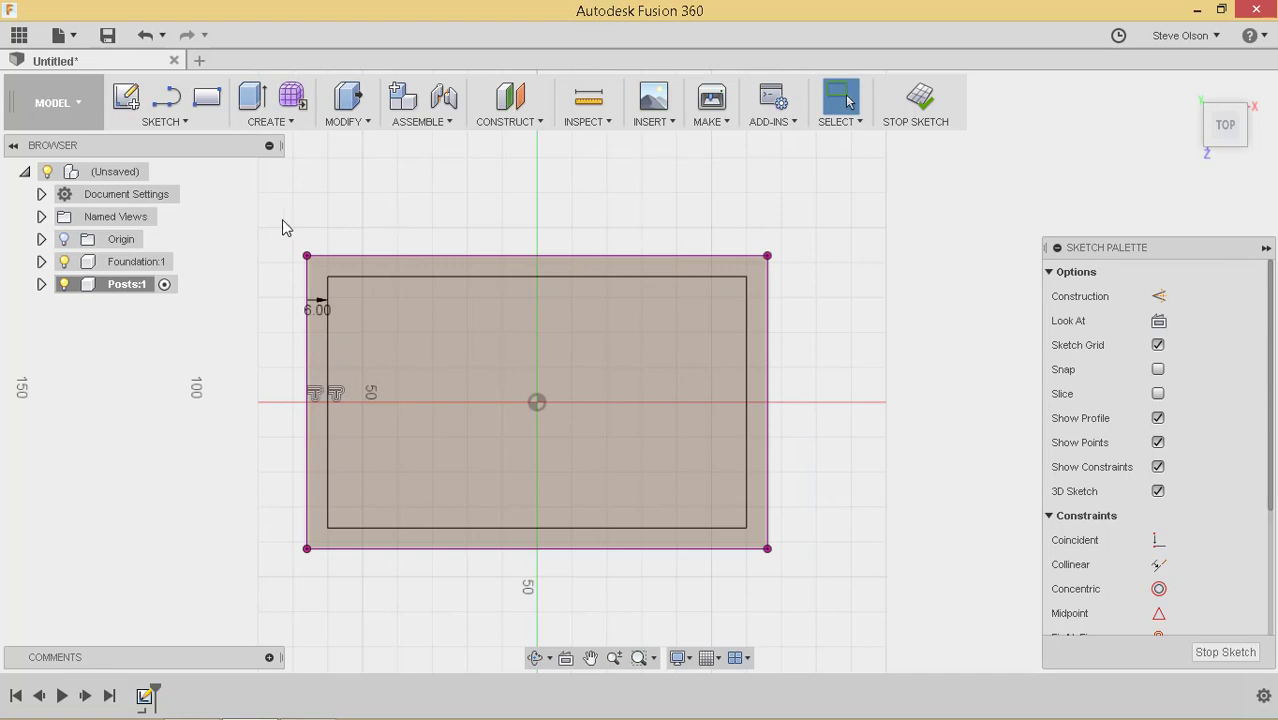
# Step: Convert the projected slab outline and its inner offset rectangle to construction lines
pyautogui.moveTo(280, 218); pyautogui.dragTo(798, 586)
pyautogui.click(1166, 297)
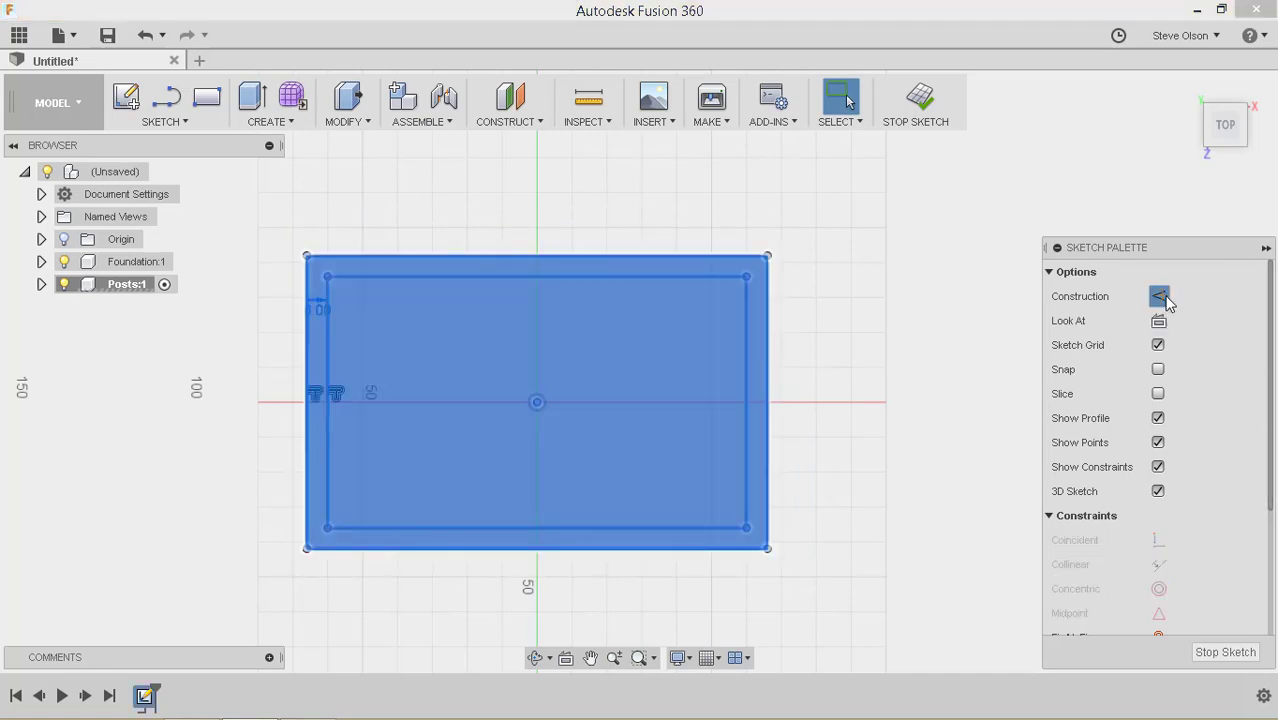
pyautogui.click(843, 253)
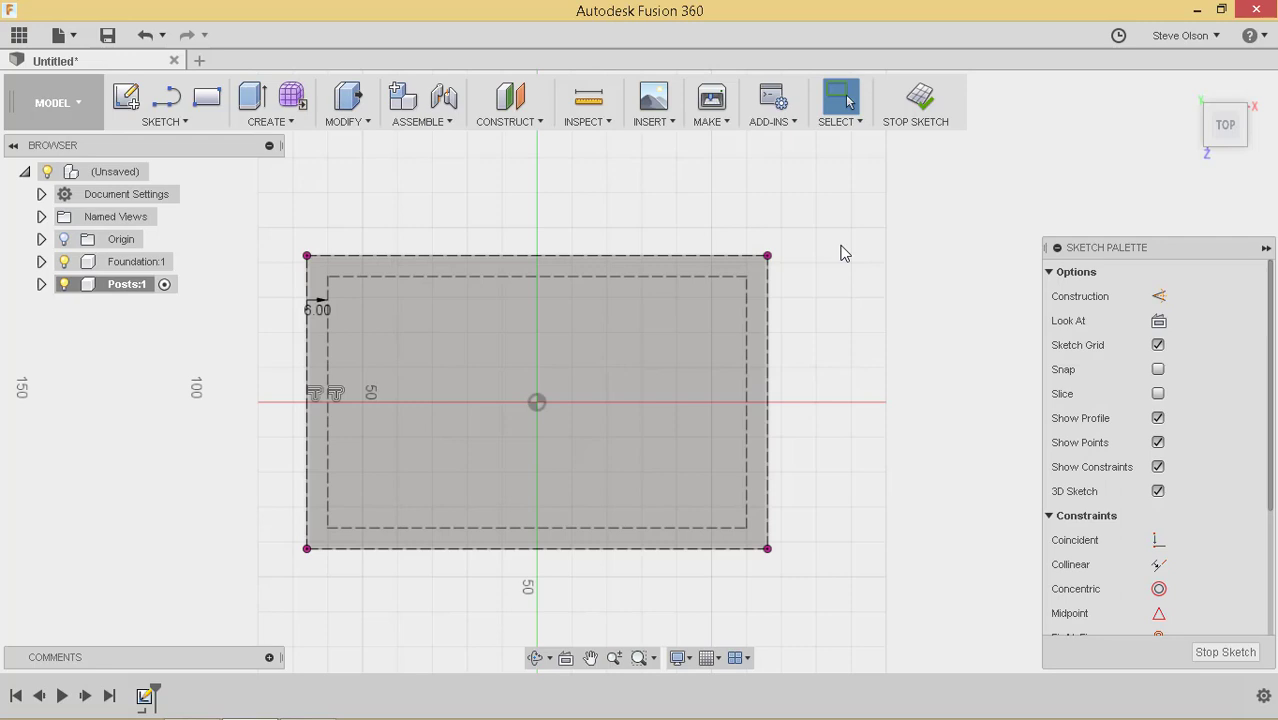
# Step: Draw a 6 in by 6 in square inward from the upper-left corner of the inner construction rectangle
pyautogui.click(210, 100)
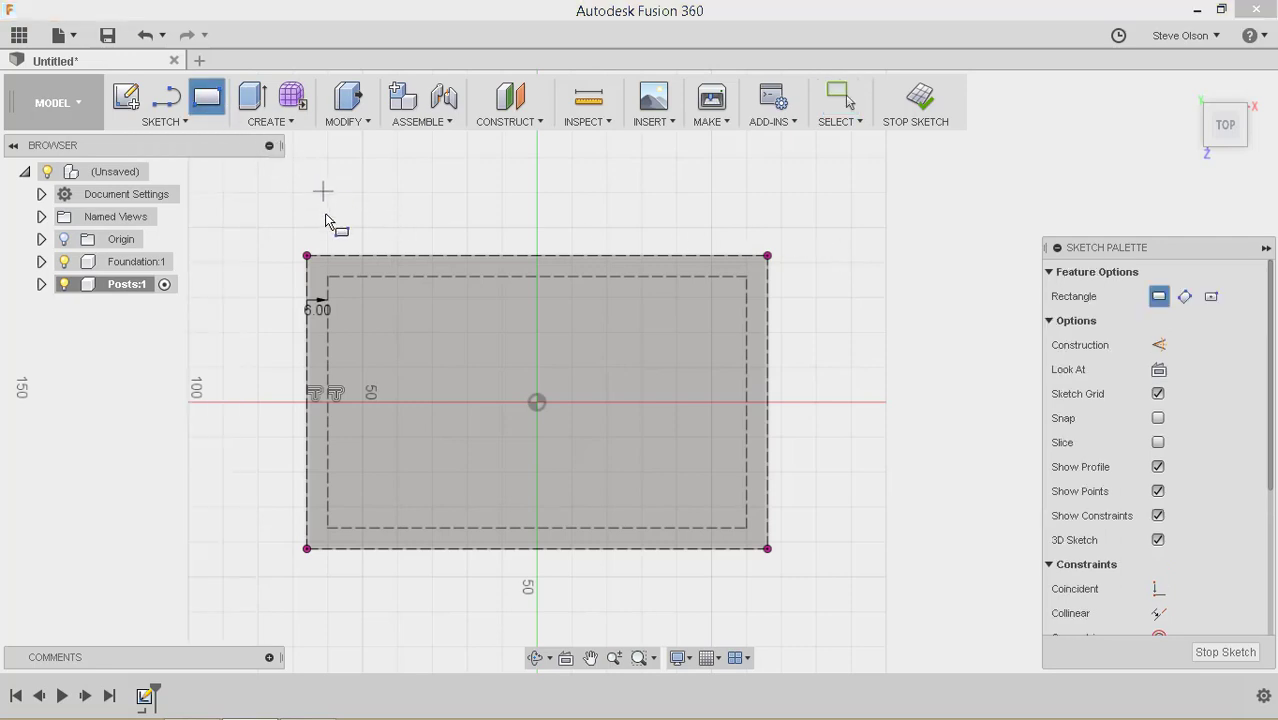
pyautogui.scroll(1, 328, 220)
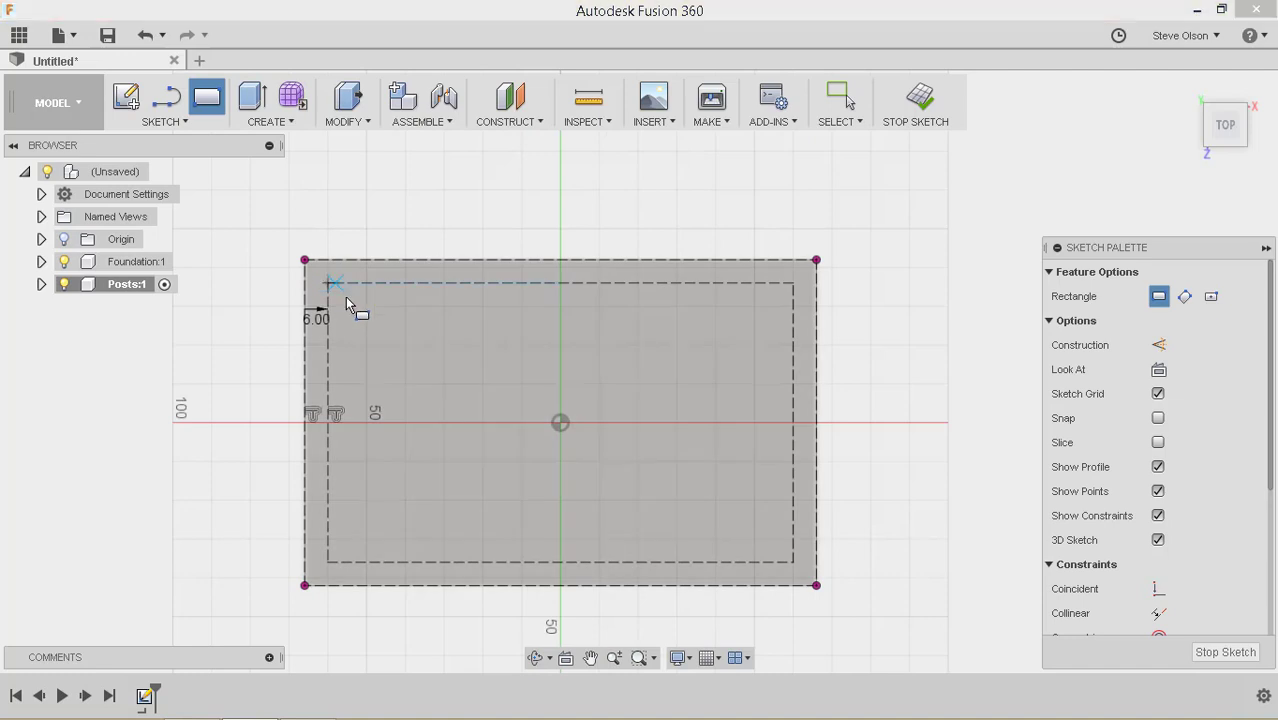
pyautogui.click(331, 285)
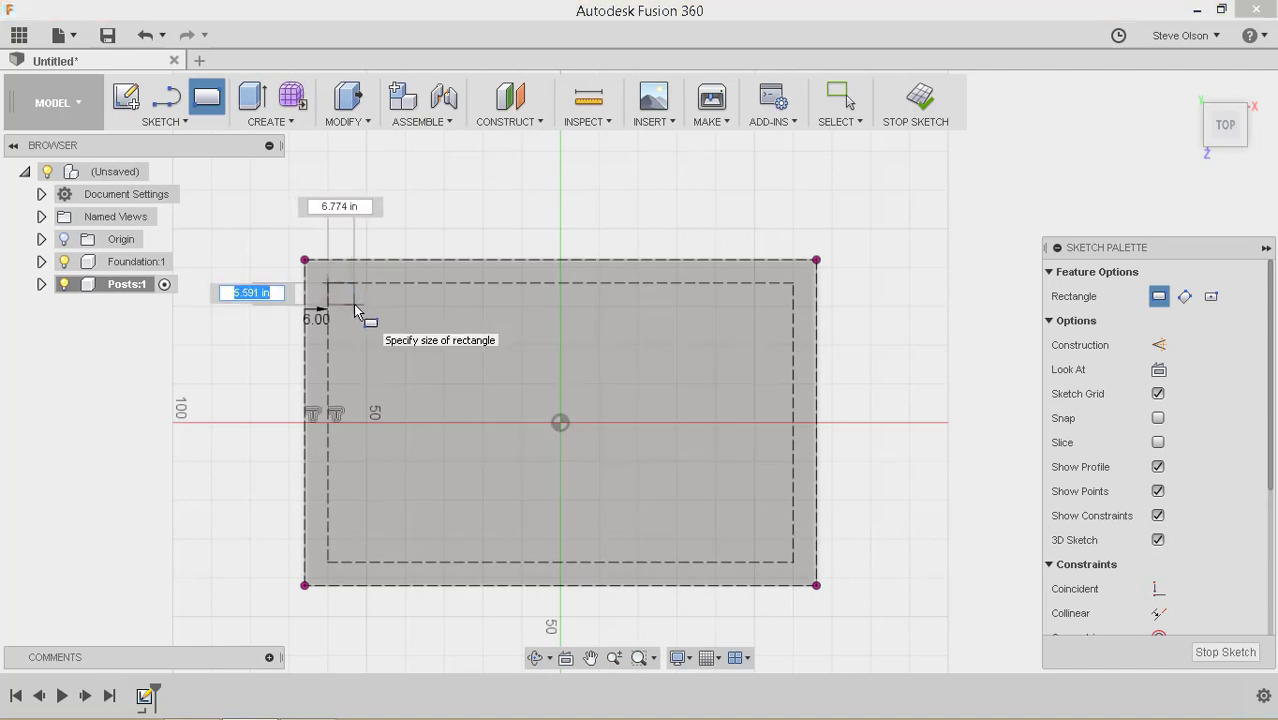
pyautogui.write('6')
pyautogui.press('Tab')
pyautogui.write('6')
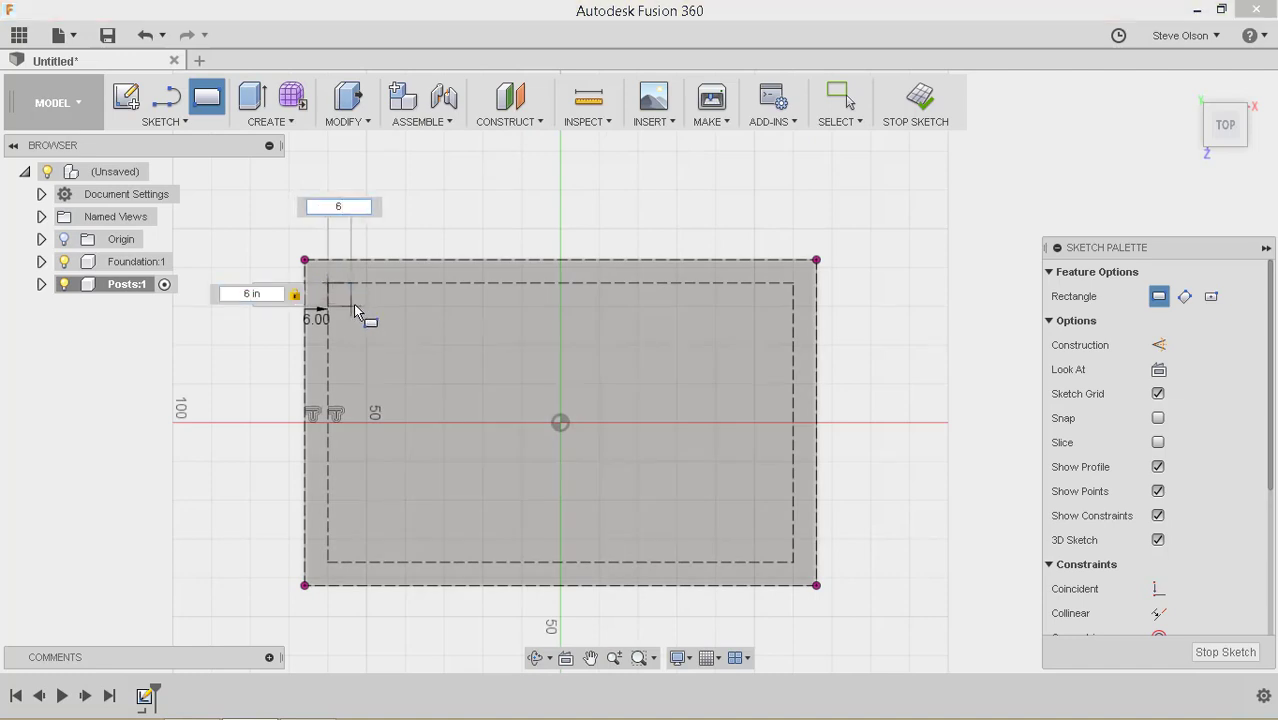
pyautogui.press('Return')
pyautogui.press('Escape')
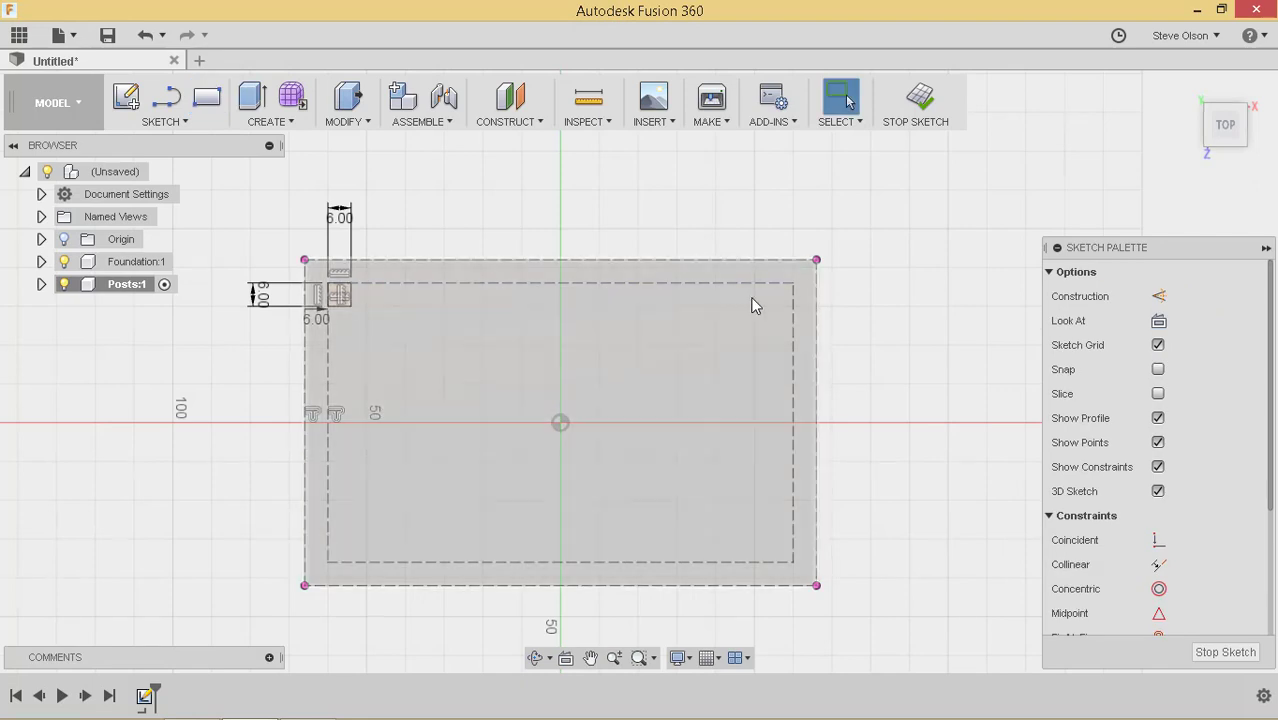
# Step: Draw rectangles about 6 to 8 in wide inward from the upper-right, lower-right and lower-left corners of the inner construction rectangle
pyautogui.click(210, 100)
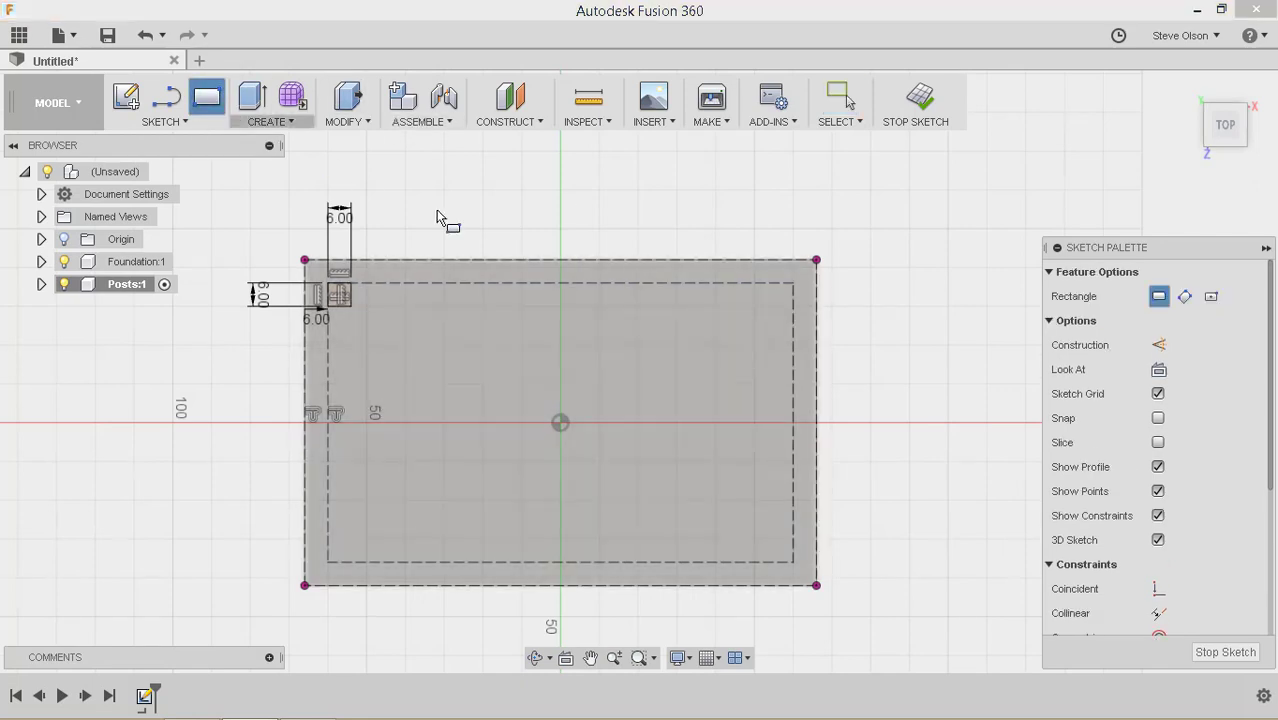
pyautogui.click(792, 284)
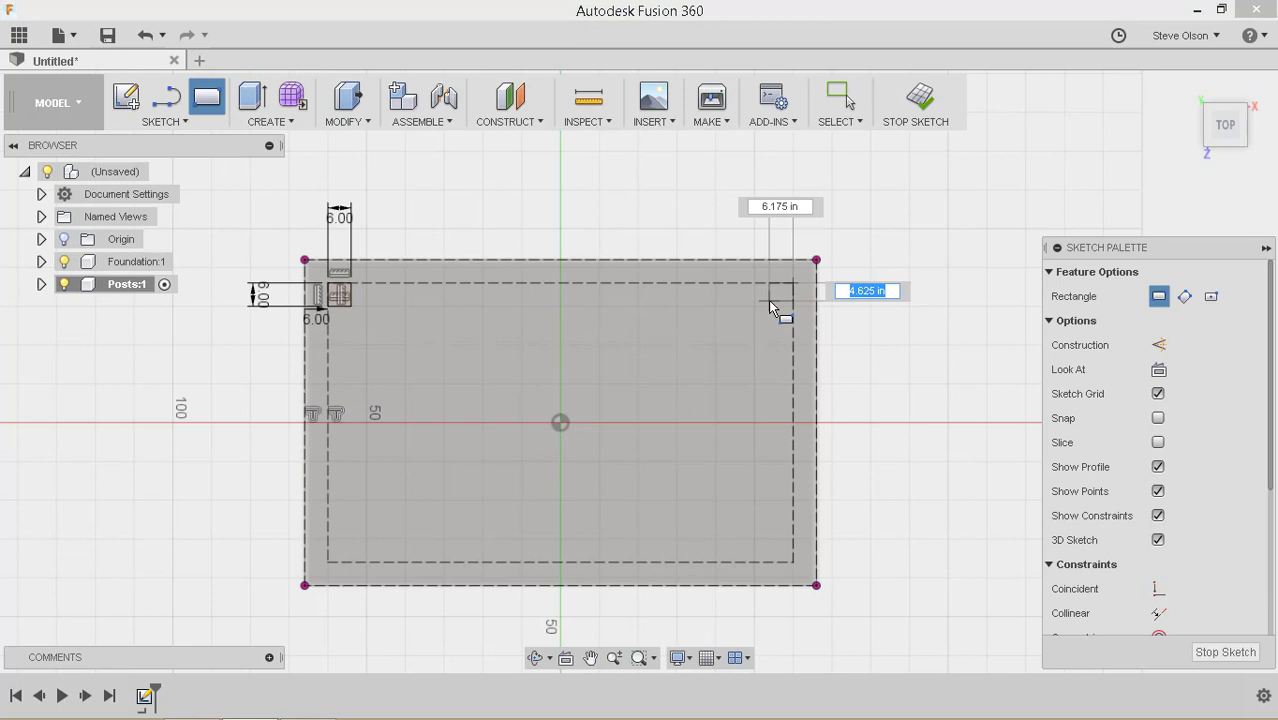
pyautogui.click(768, 301)
pyautogui.click(792, 561)
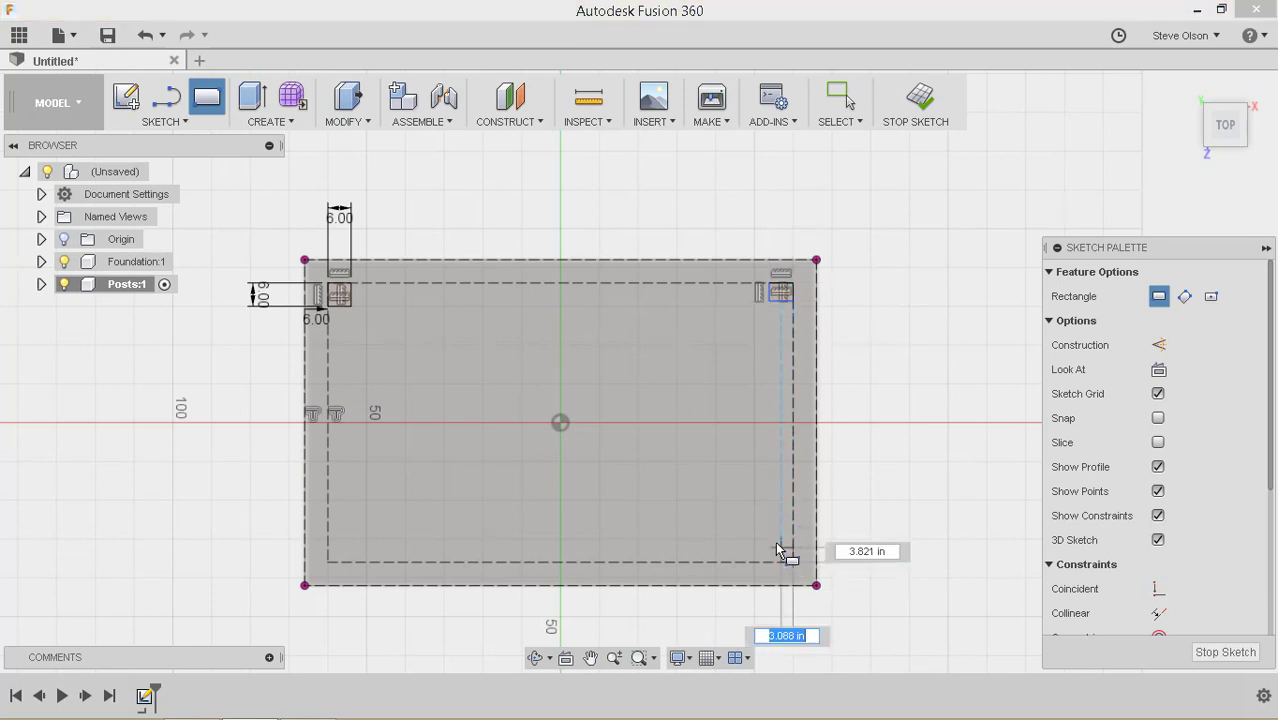
pyautogui.click(768, 537)
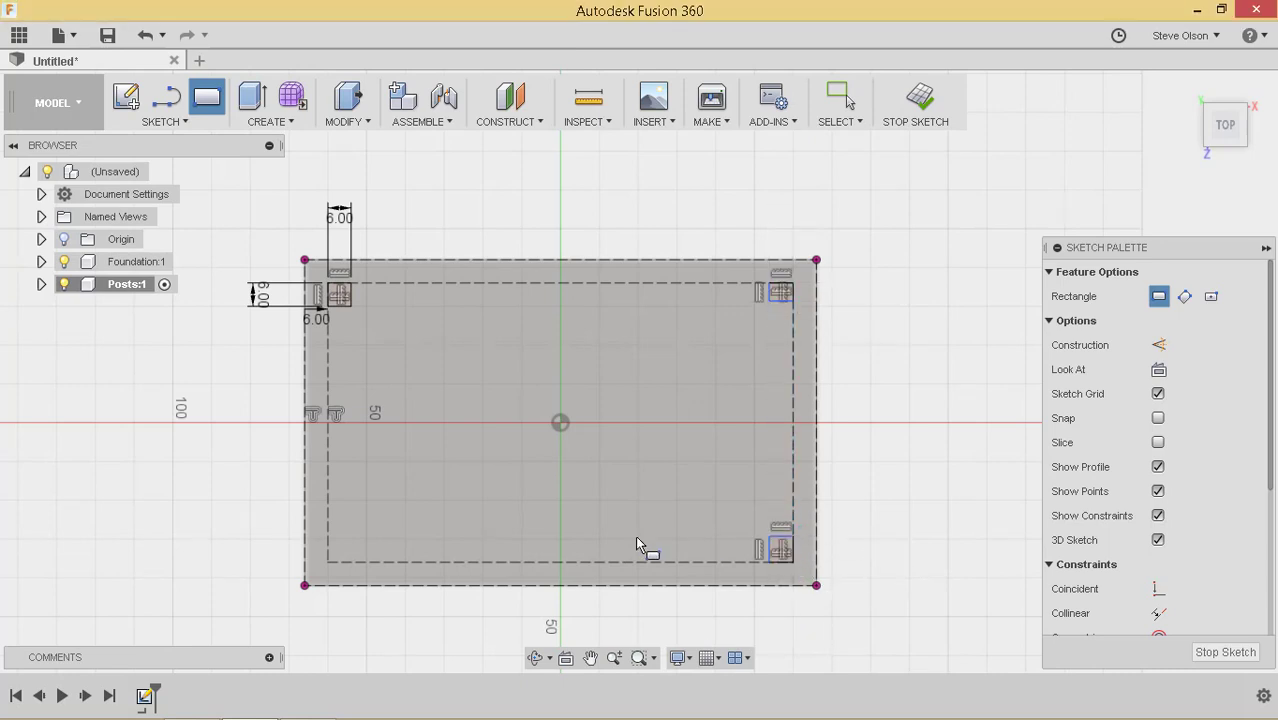
pyautogui.click(329, 559)
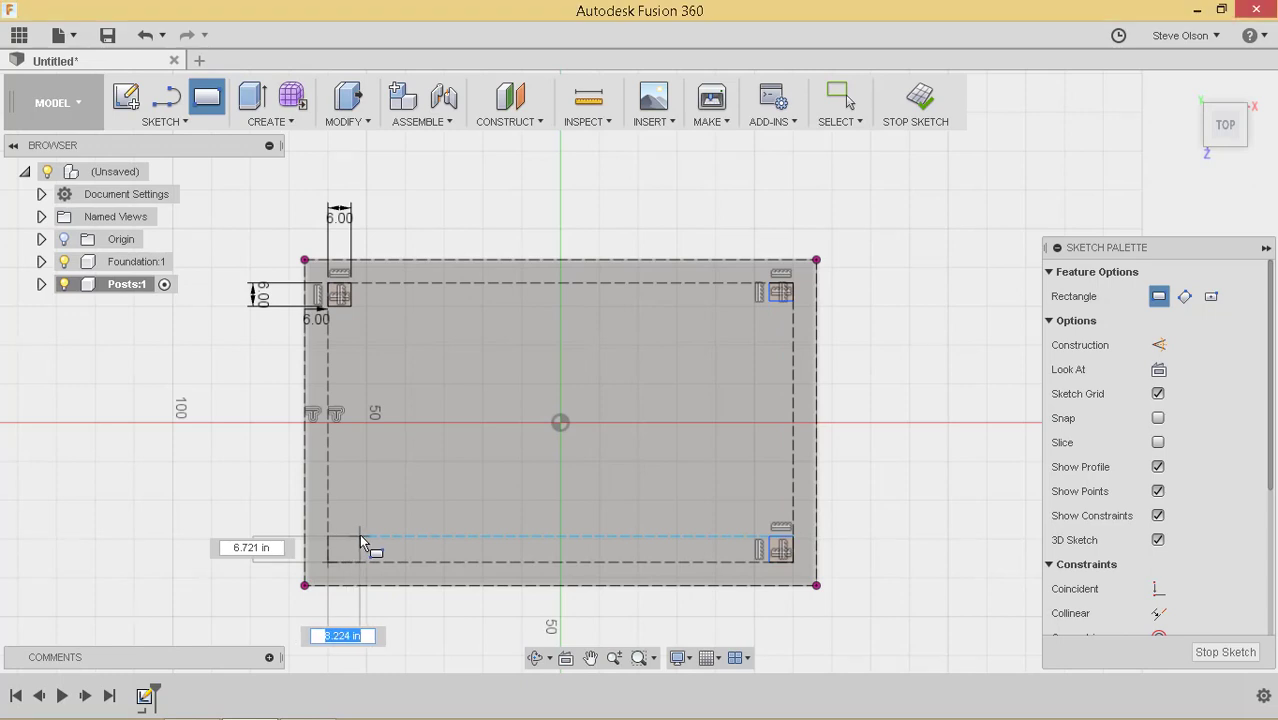
pyautogui.click(357, 535)
# Step: Draw a freehand post rectangle across the vertical axis, slightly below the inner construction rectangle's upper edge
pyautogui.scroll(1, 400, 440)
pyautogui.scroll(1, 530, 333)
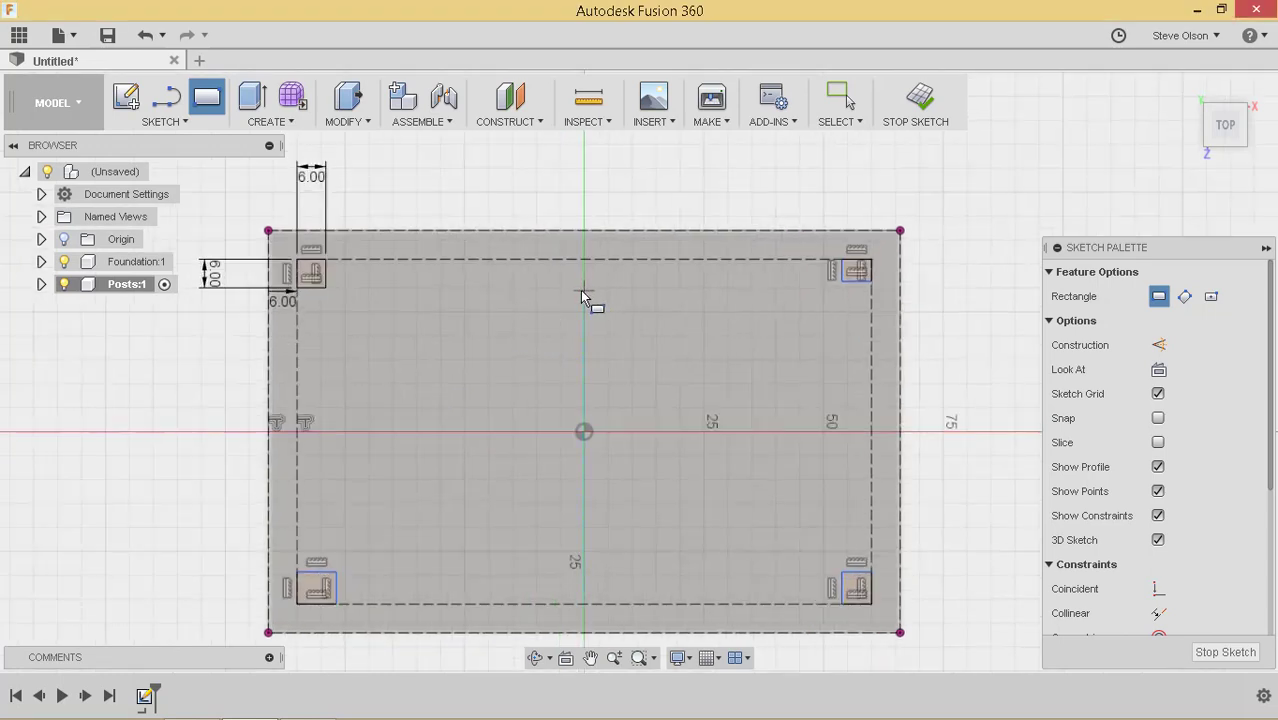
pyautogui.click(564, 288)
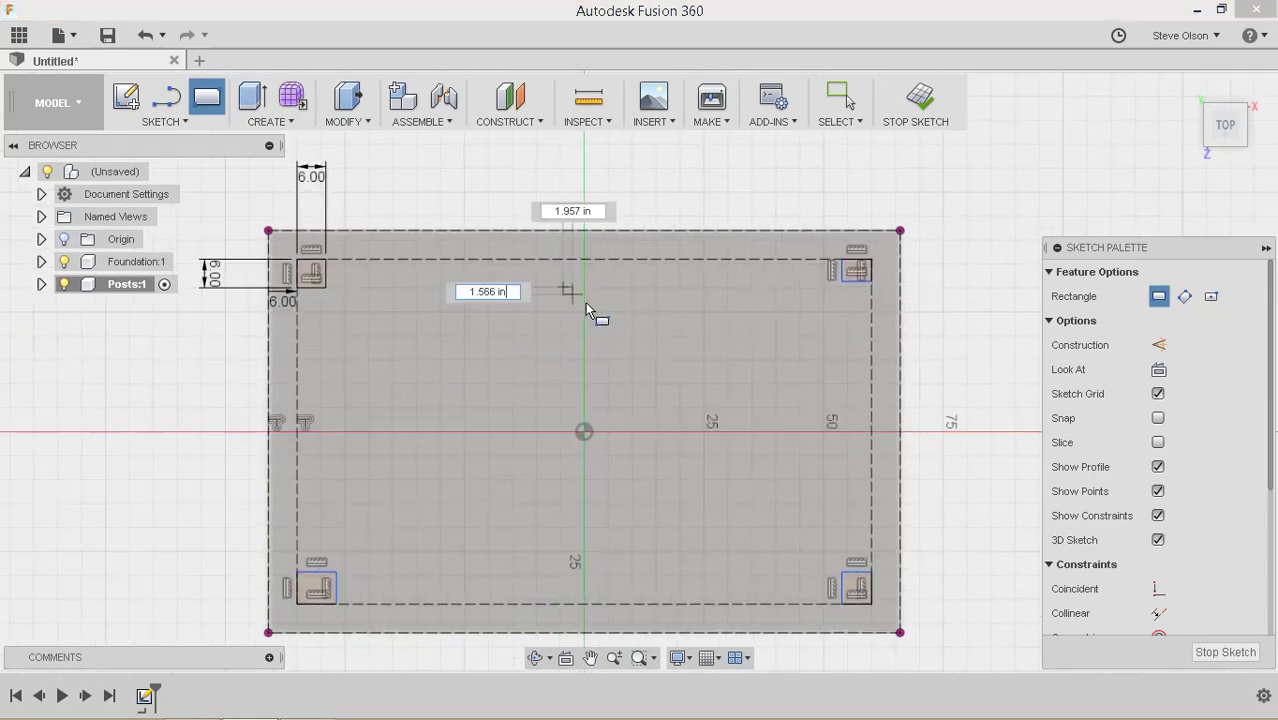
pyautogui.click(599, 315)
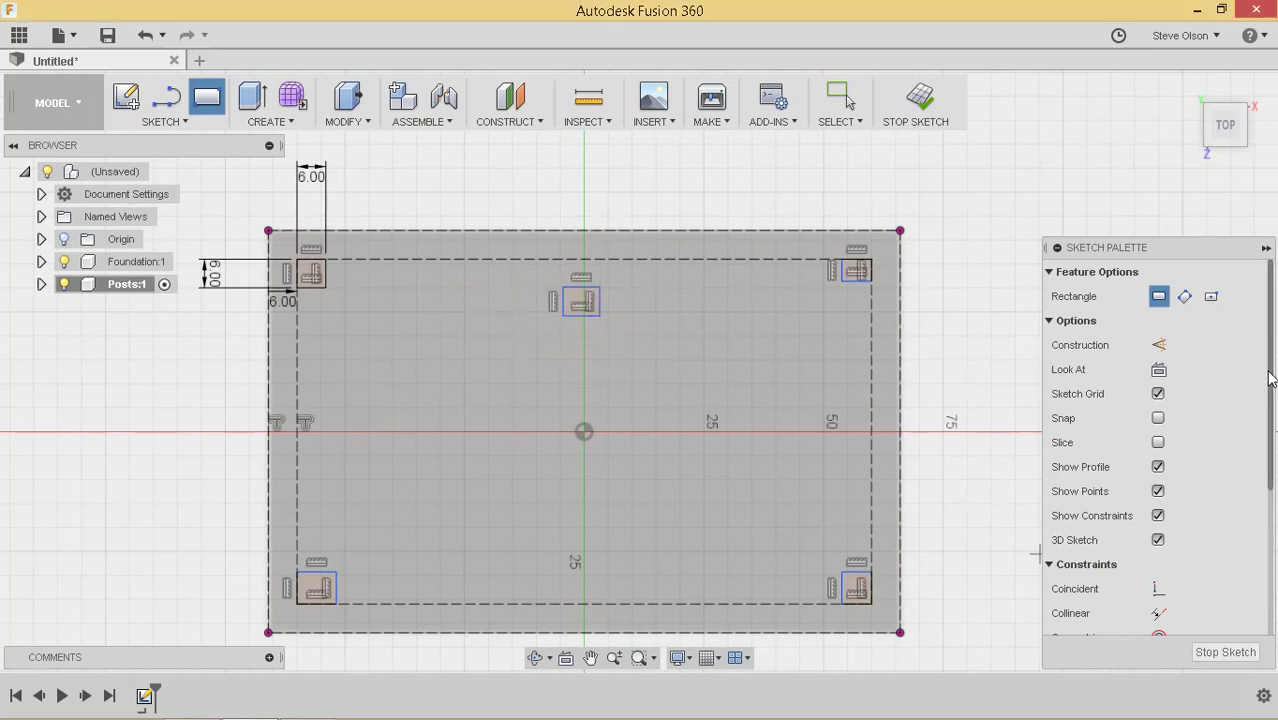
# Step: Apply Equal constraints so the lower-left rectangle's width and height match the dimensioned 6 in square
pyautogui.moveTo(1271, 385); pyautogui.dragTo(1272, 545)
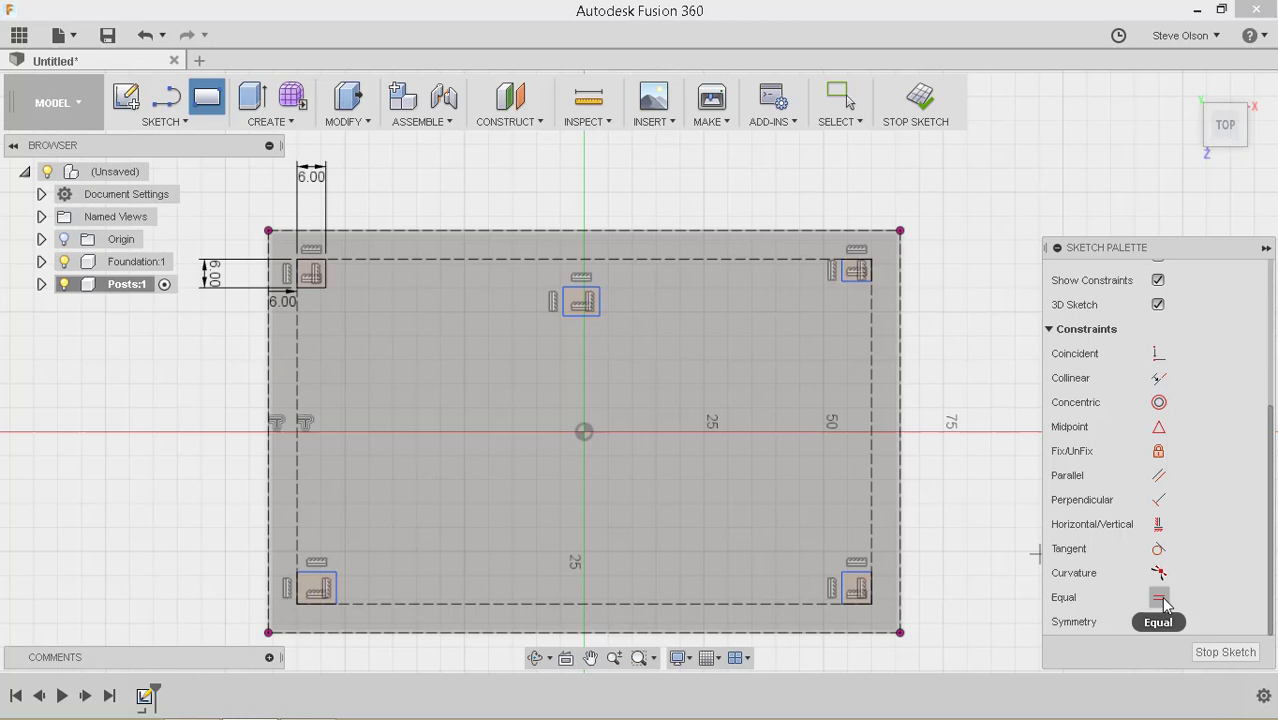
pyautogui.click(1158, 572)
pyautogui.click(312, 287)
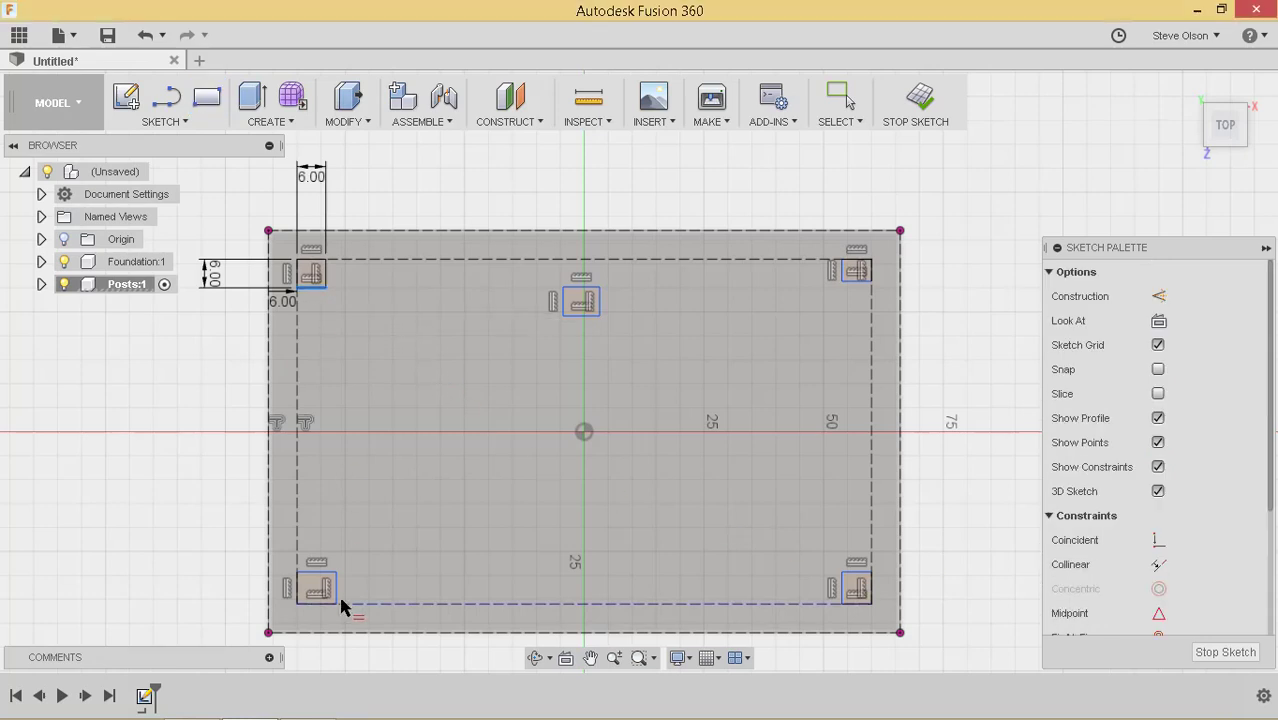
pyautogui.click(317, 601)
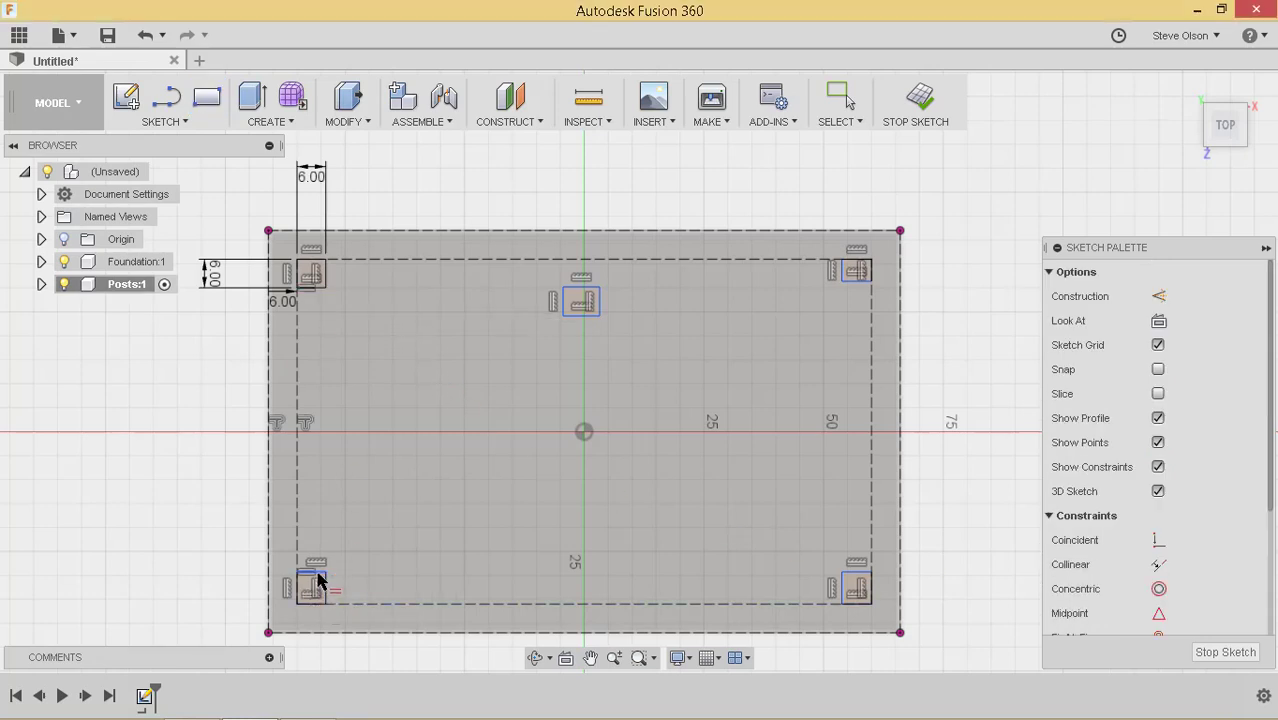
pyautogui.click(326, 590)
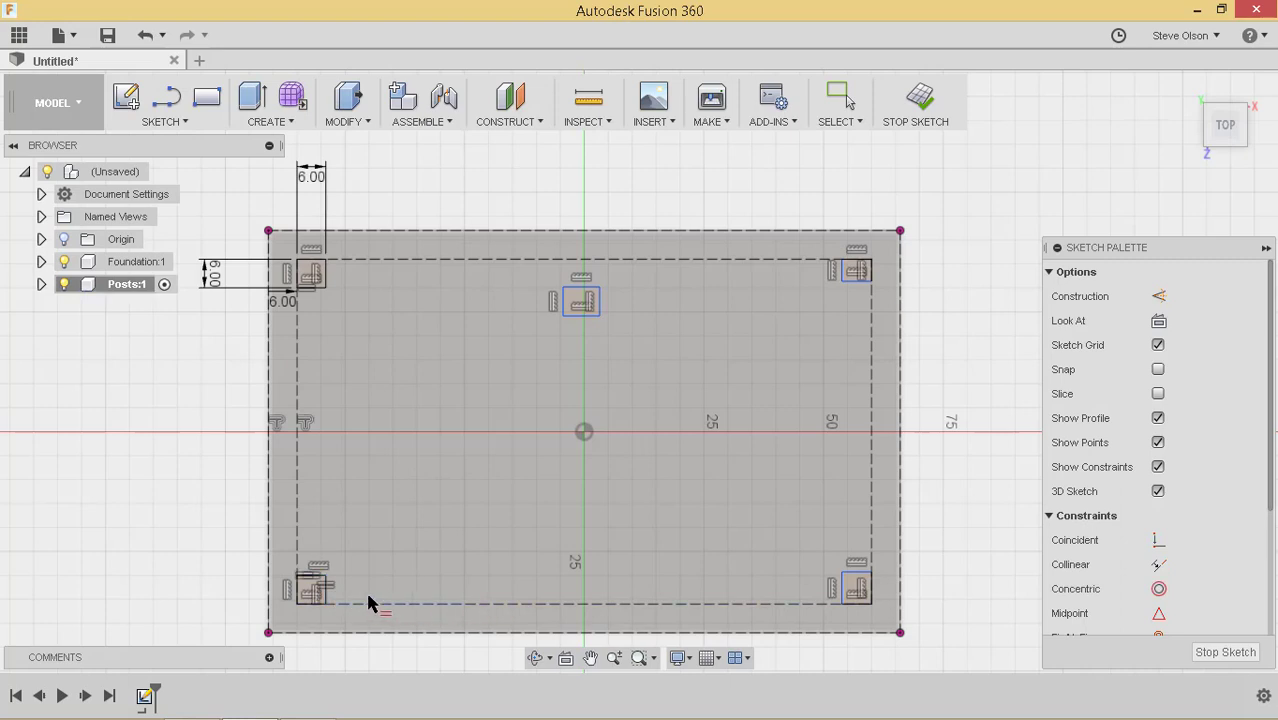
# Step: Apply Equal constraints to match the lower-right rectangle's sides to the lower-left square
pyautogui.click(322, 593)
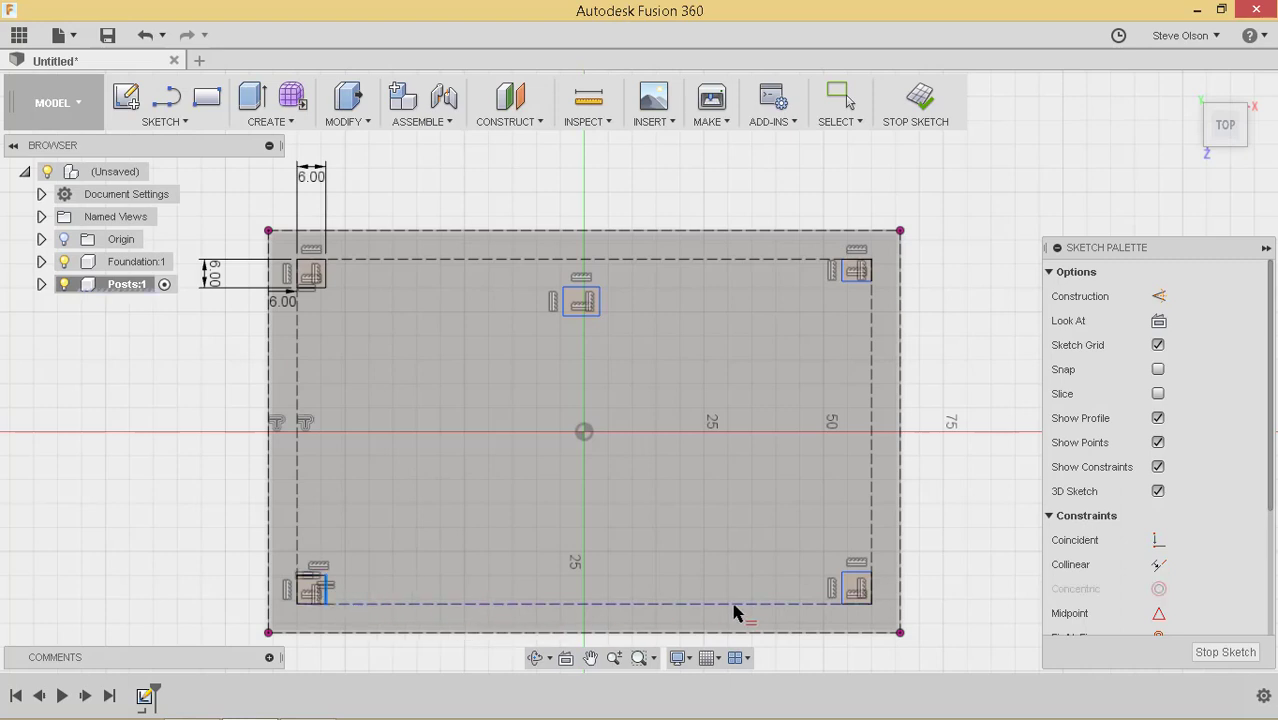
pyautogui.click(855, 589)
pyautogui.scroll(1, 855, 588)
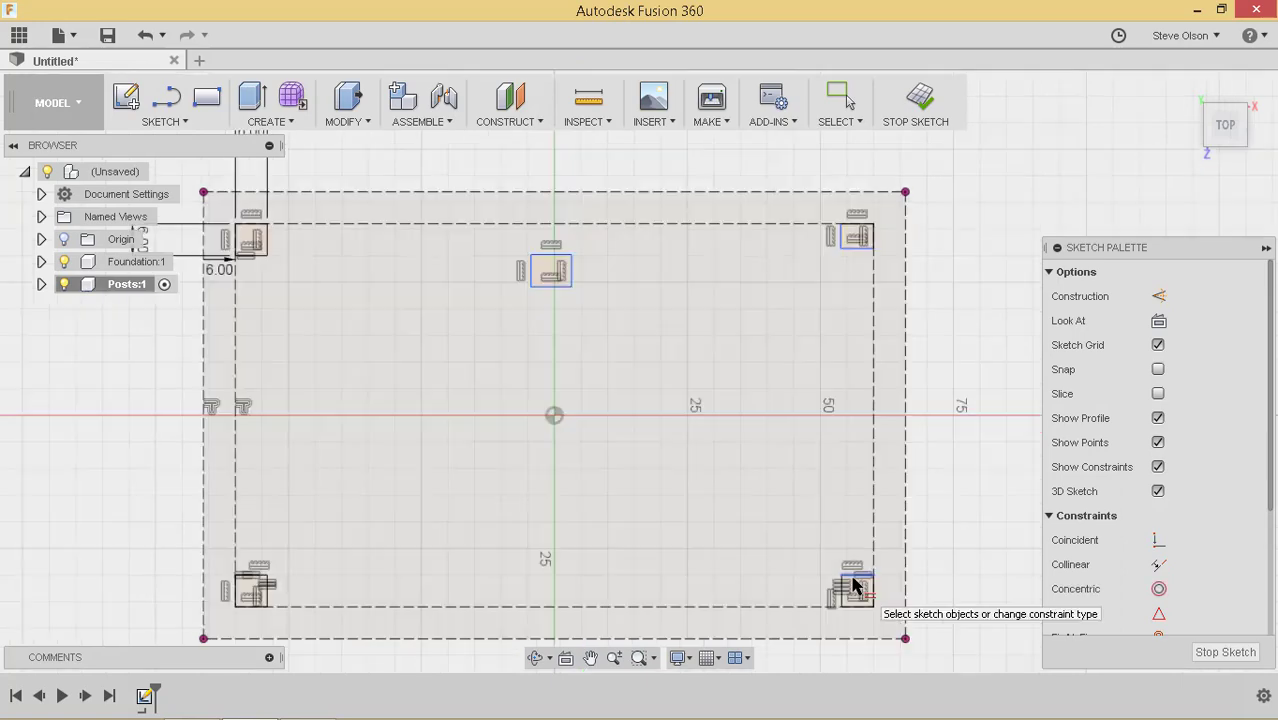
pyautogui.scroll(2, 853, 587)
# Step: Apply Equal constraints to match the upper-right rectangle's width and height to the lower-right square
pyautogui.click(850, 577)
pyautogui.scroll(-2, 850, 575)
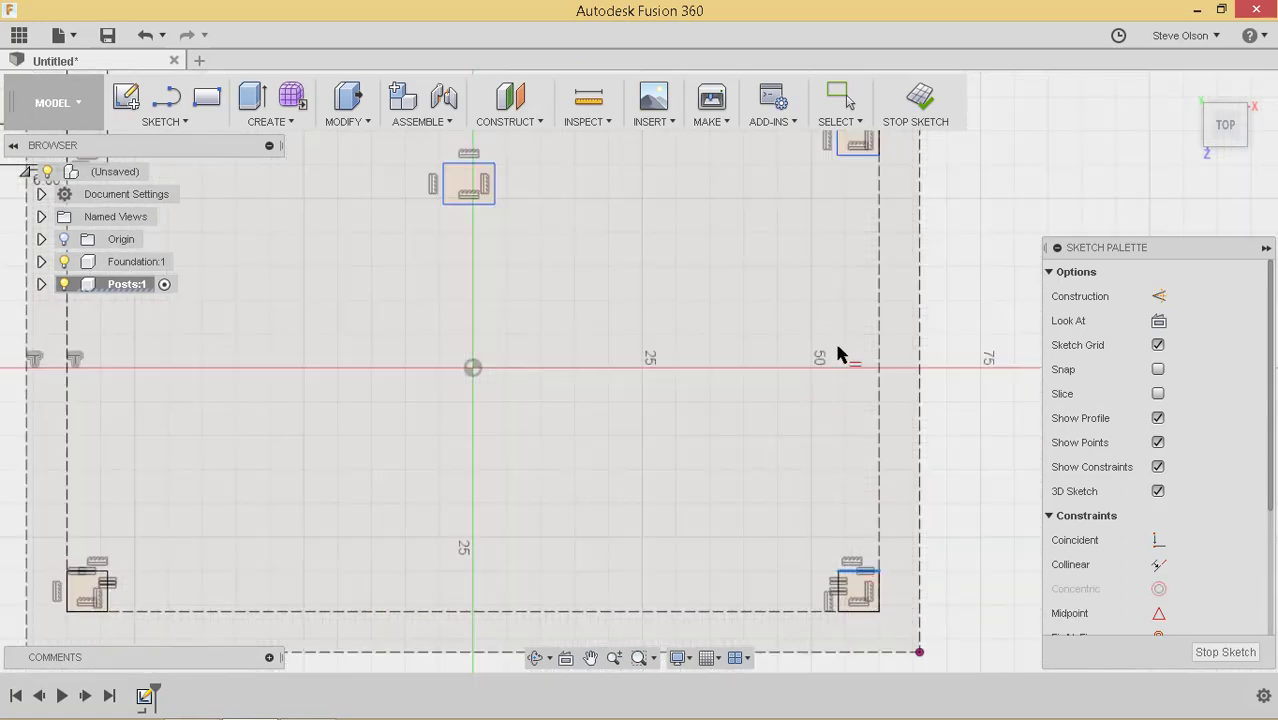
pyautogui.scroll(1, 855, 288)
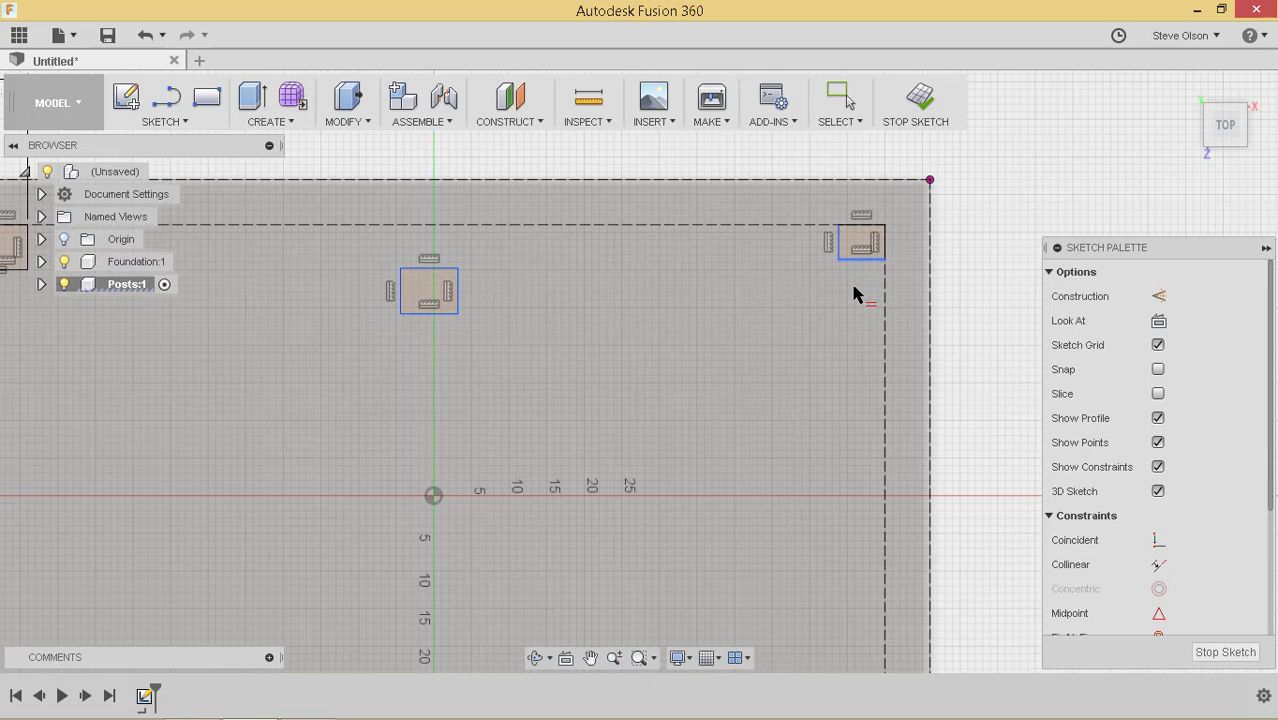
pyautogui.click(852, 266)
pyautogui.click(844, 240)
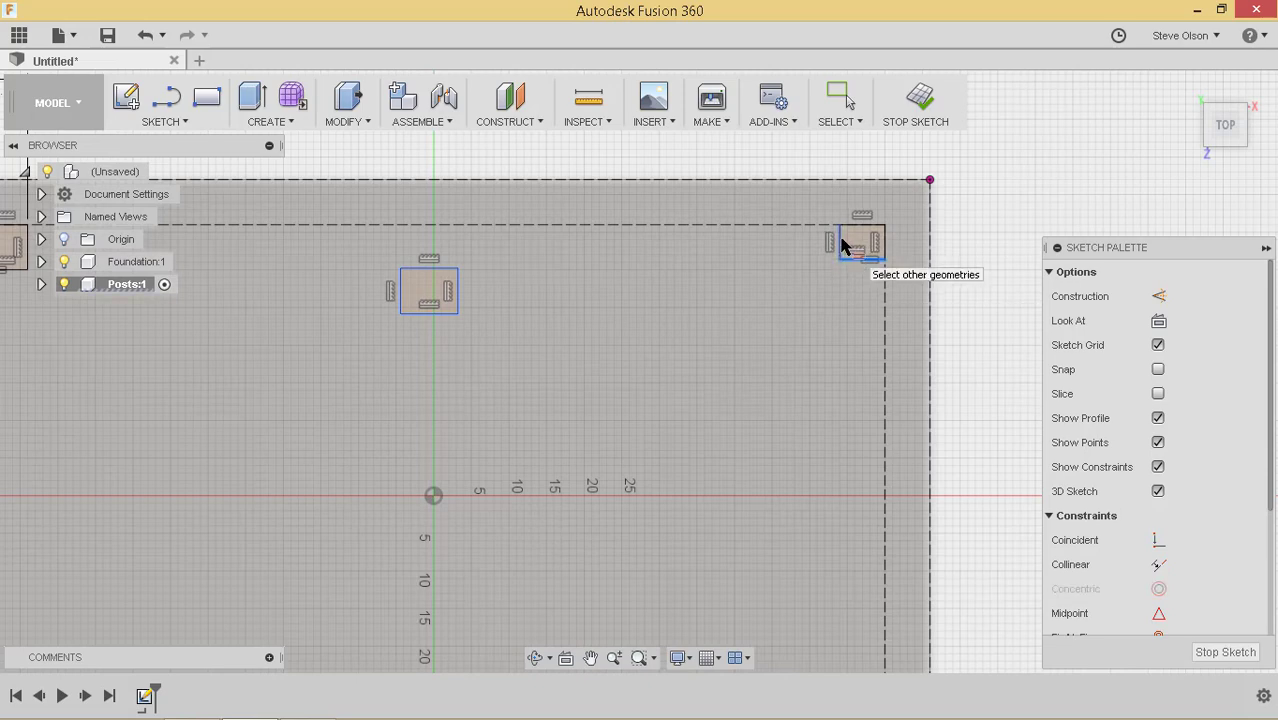
pyautogui.click(802, 305)
# Step: Apply Equal constraints to match the middle rectangle's width and height to the upper-right square
pyautogui.click(840, 250)
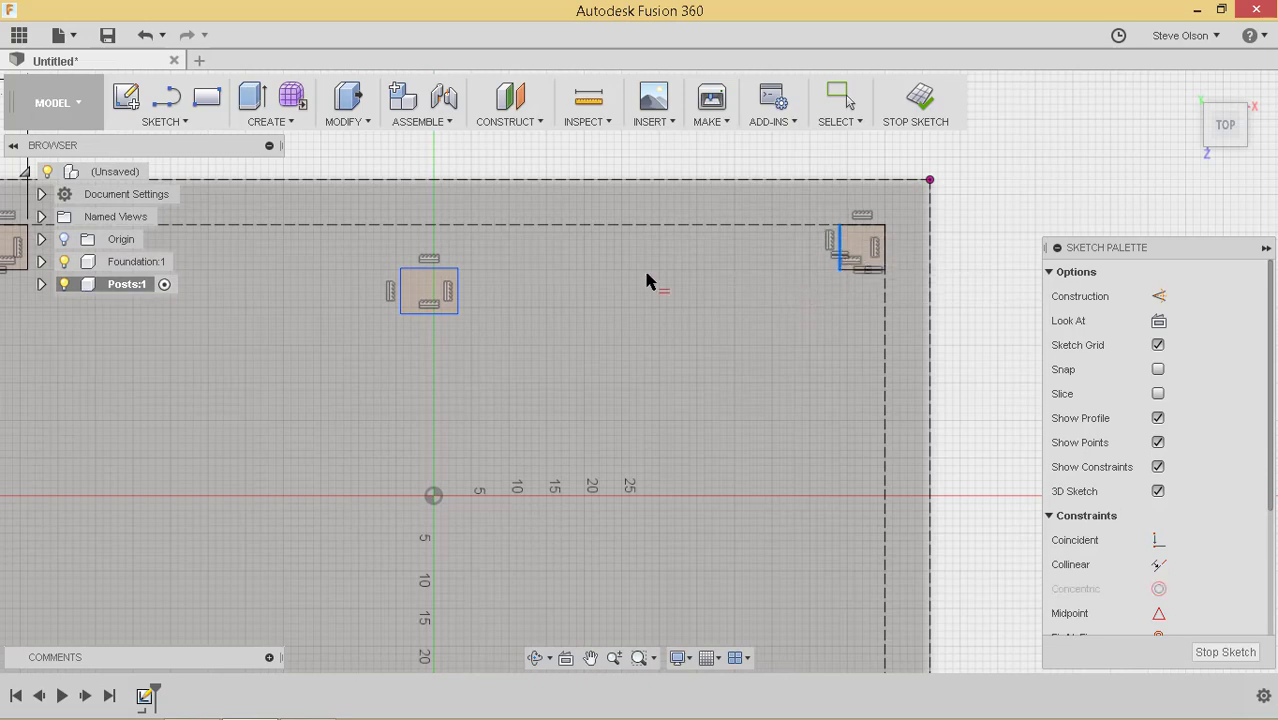
pyautogui.click(458, 290)
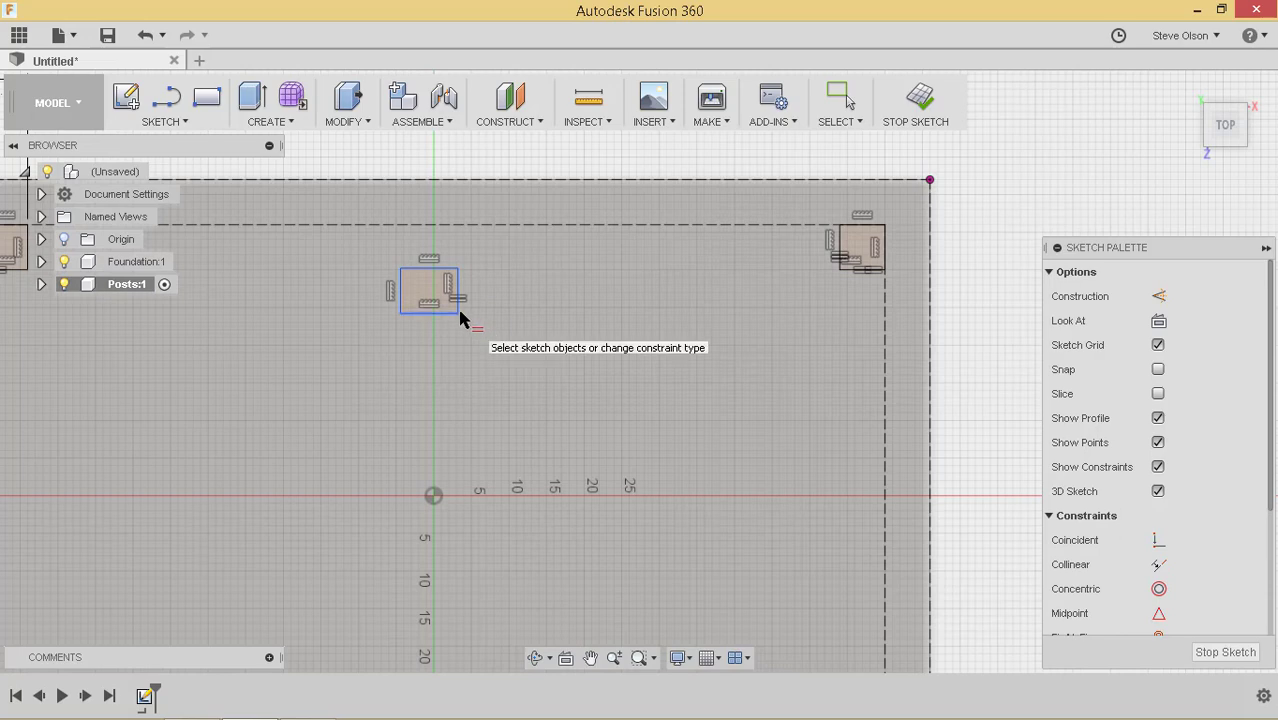
pyautogui.scroll(3, 463, 316)
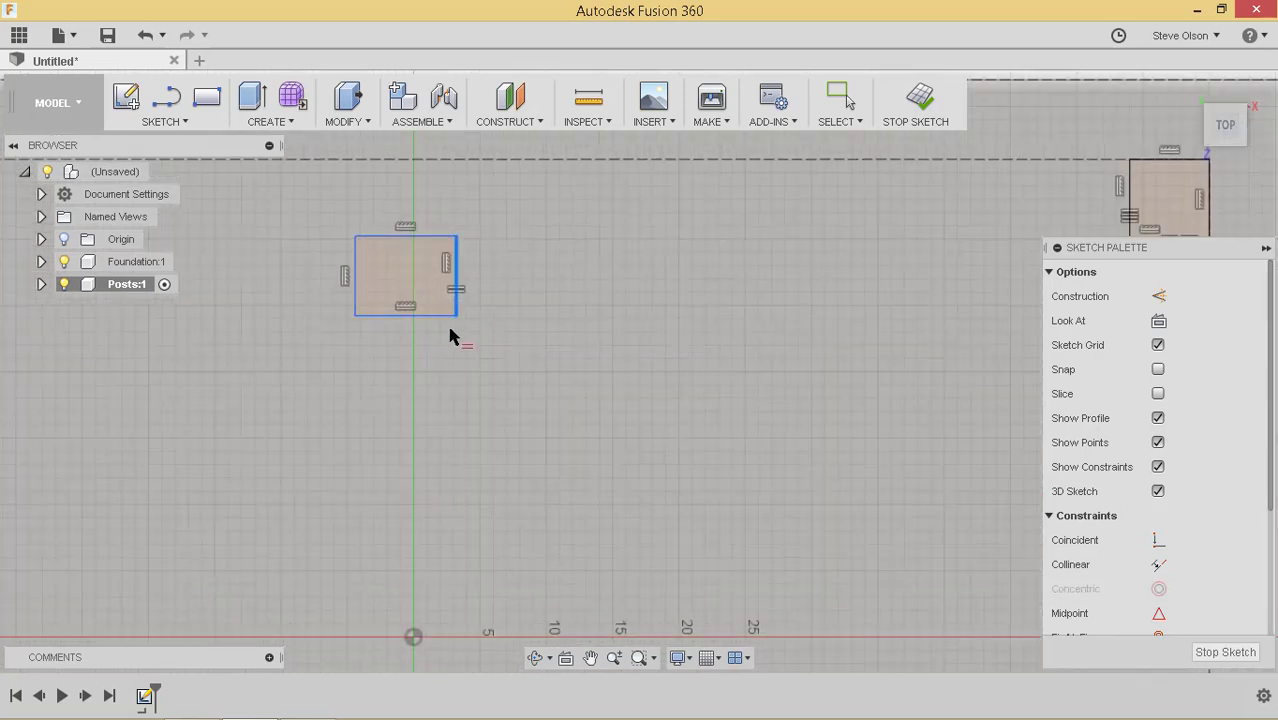
pyautogui.scroll(-3, 516, 360)
pyautogui.scroll(-5, 516, 362)
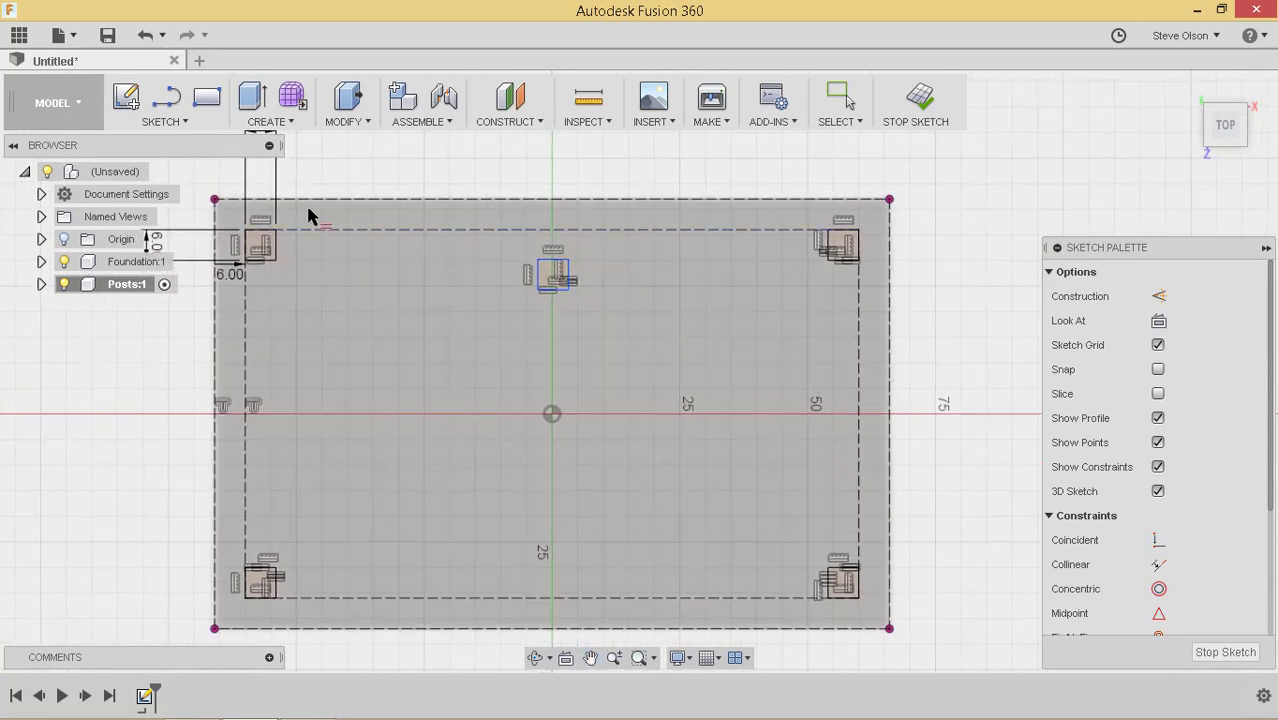
# Step: Add a sketch point above the middle square and constrain it to the midpoint of the inner construction rectangle's upper edge
pyautogui.click(186, 122)
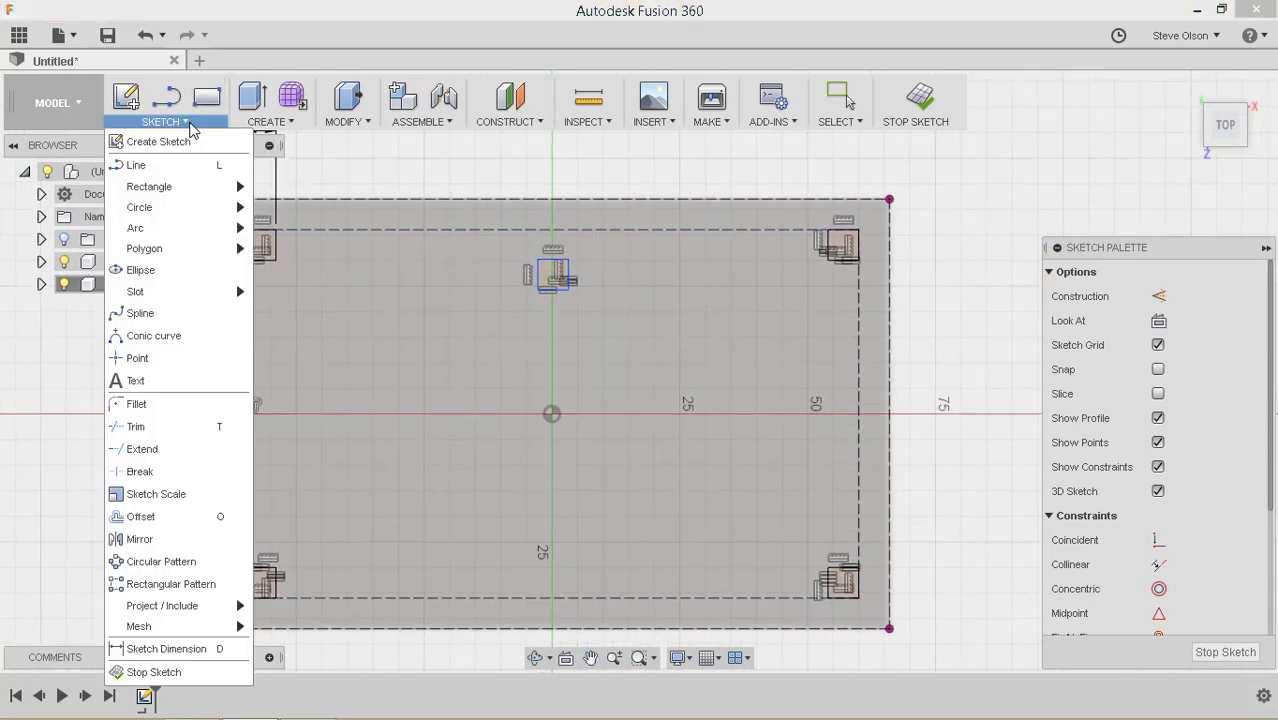
pyautogui.click(155, 358)
pyautogui.scroll(5, 540, 255)
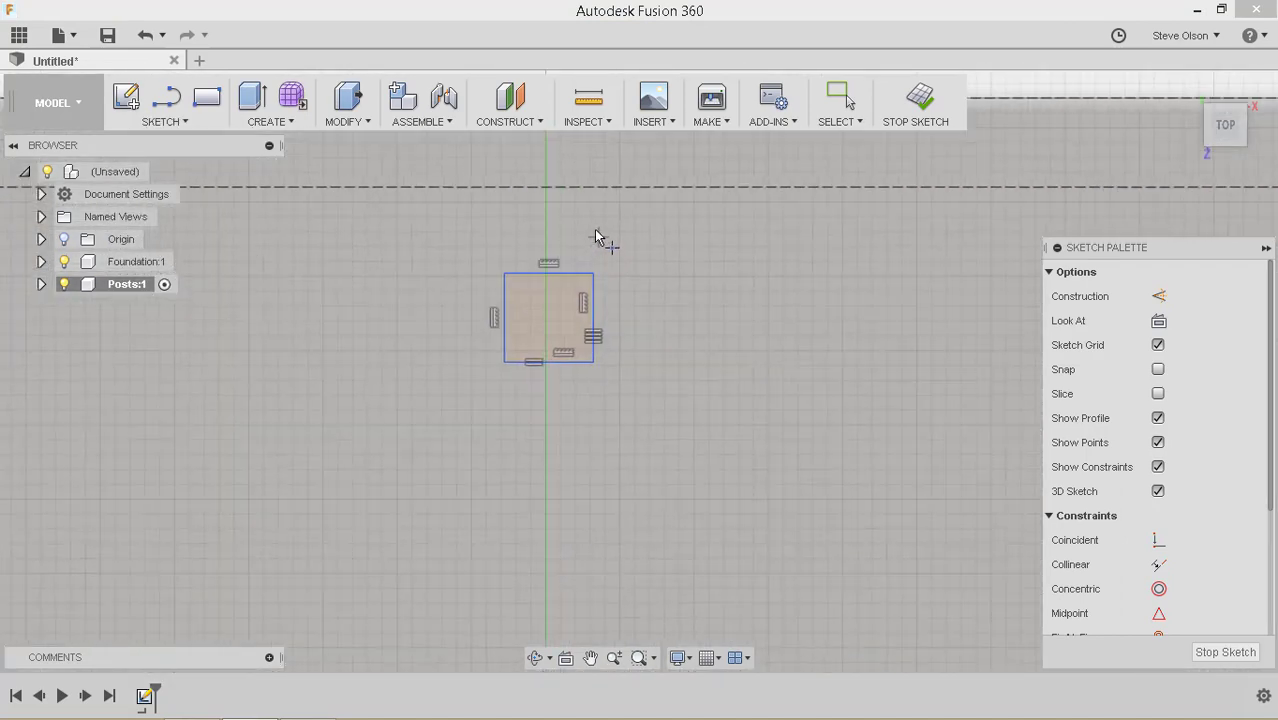
pyautogui.click(594, 228)
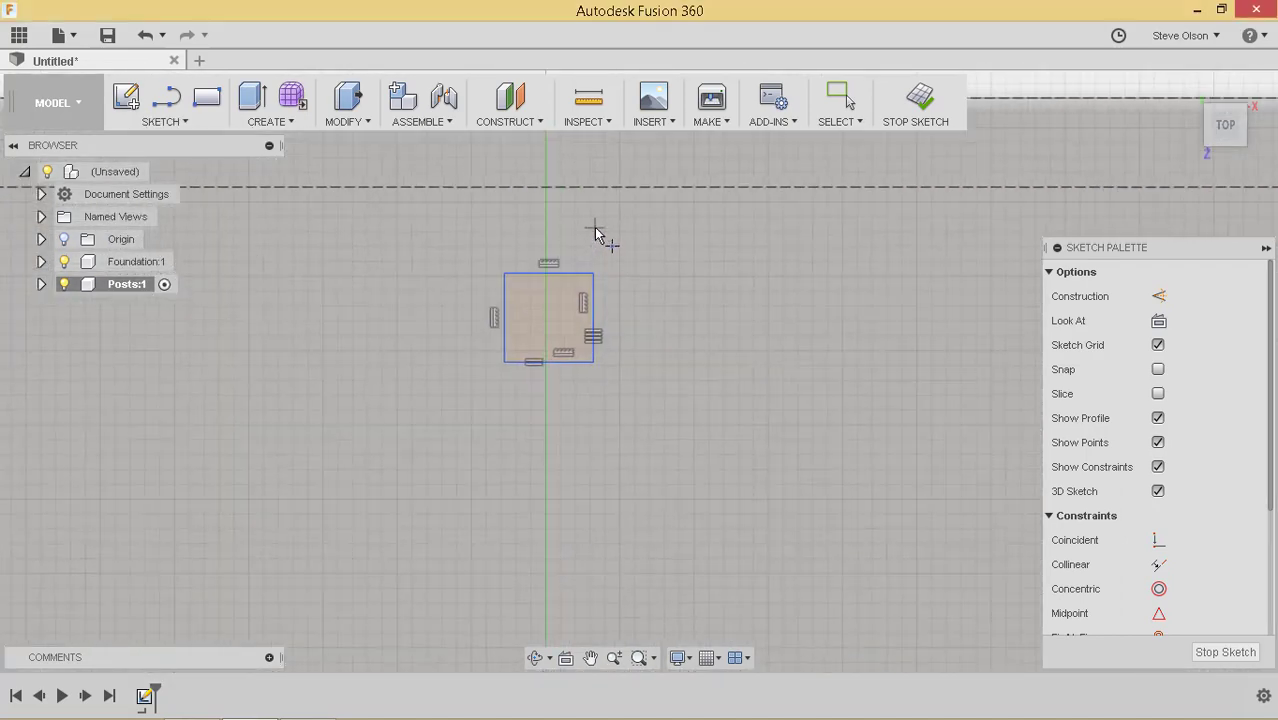
pyautogui.click(1159, 613)
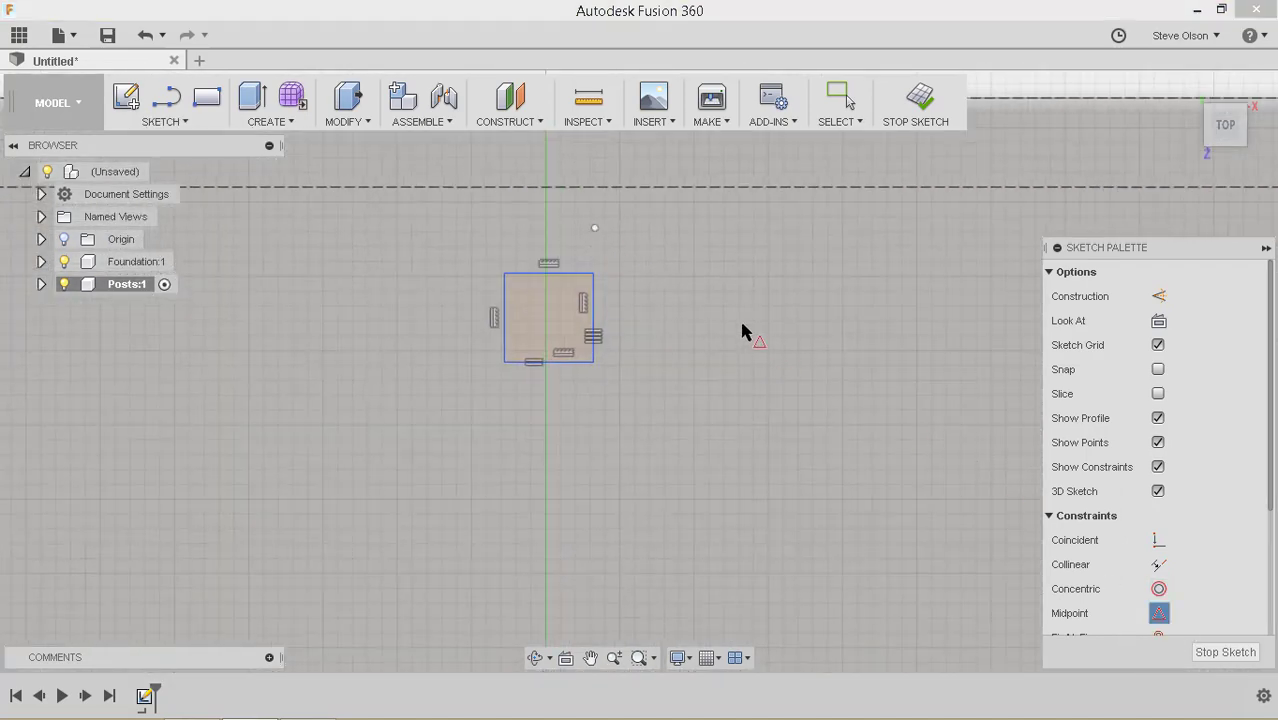
pyautogui.click(594, 228)
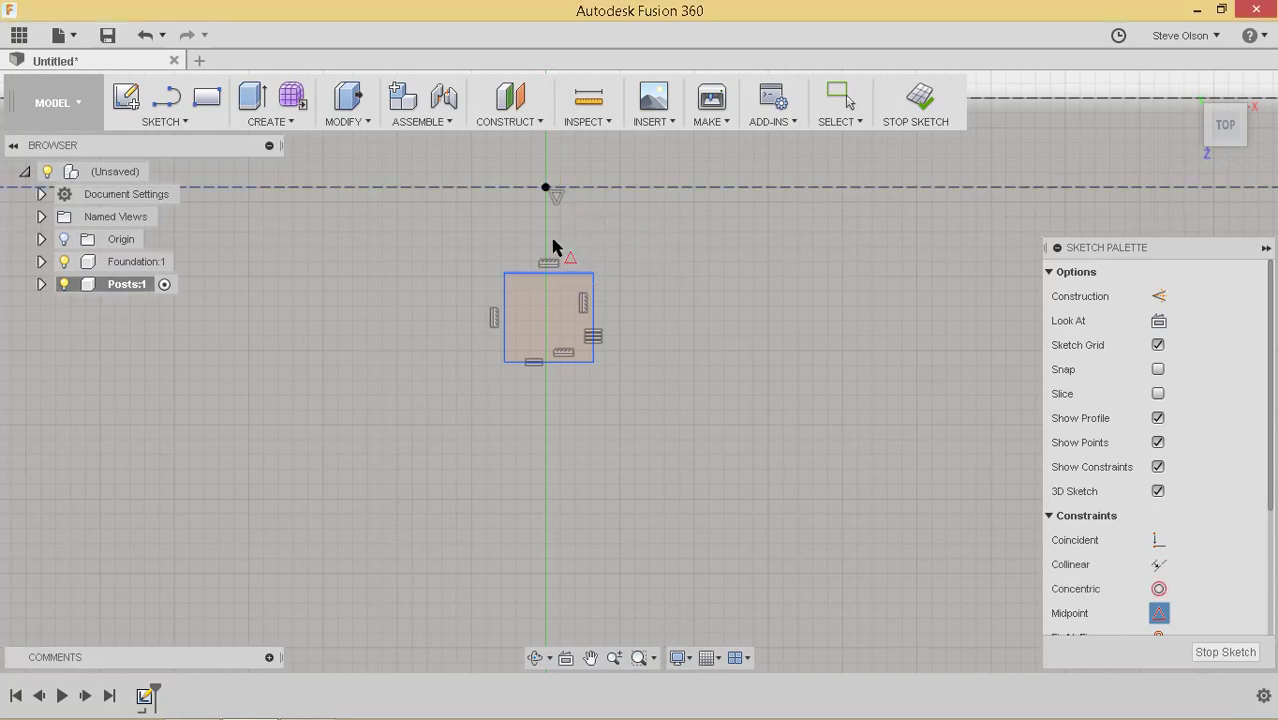
# Step: Constrain the midpoint of the middle square's upper edge to the sketch point with a Midpoint constraint
pyautogui.click(545, 189)
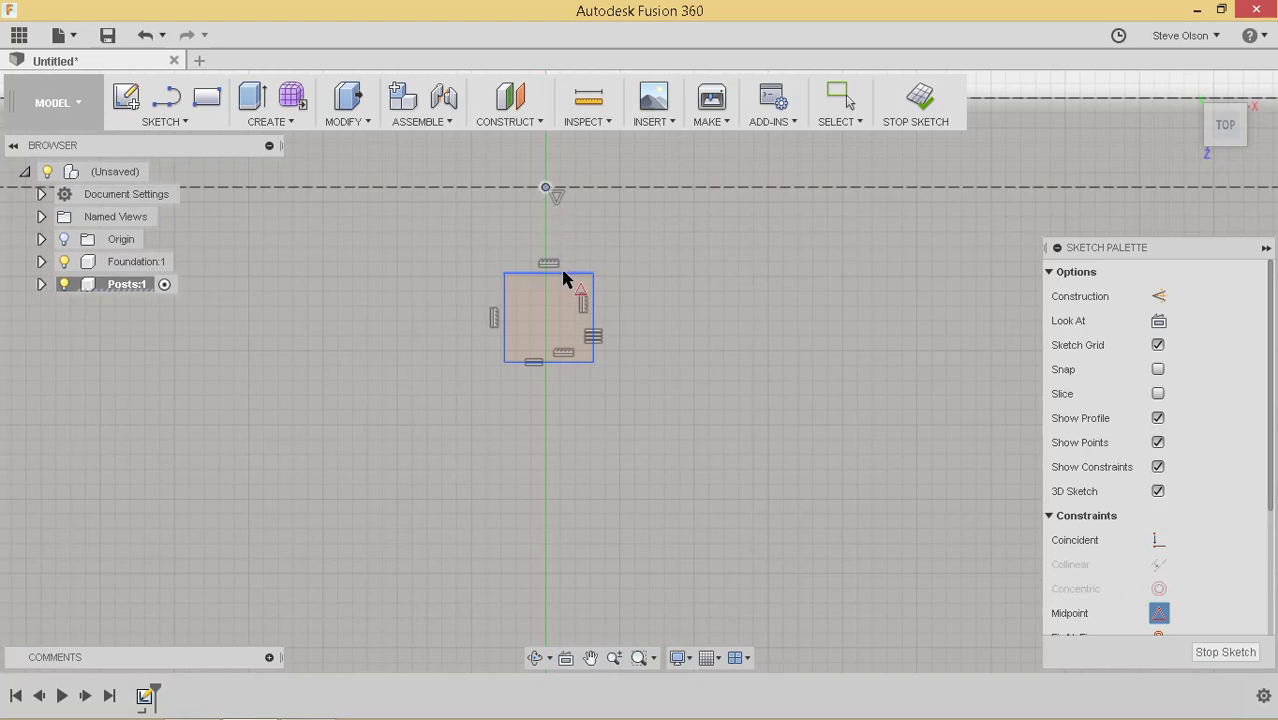
pyautogui.click(566, 274)
pyautogui.scroll(-5, 679, 301)
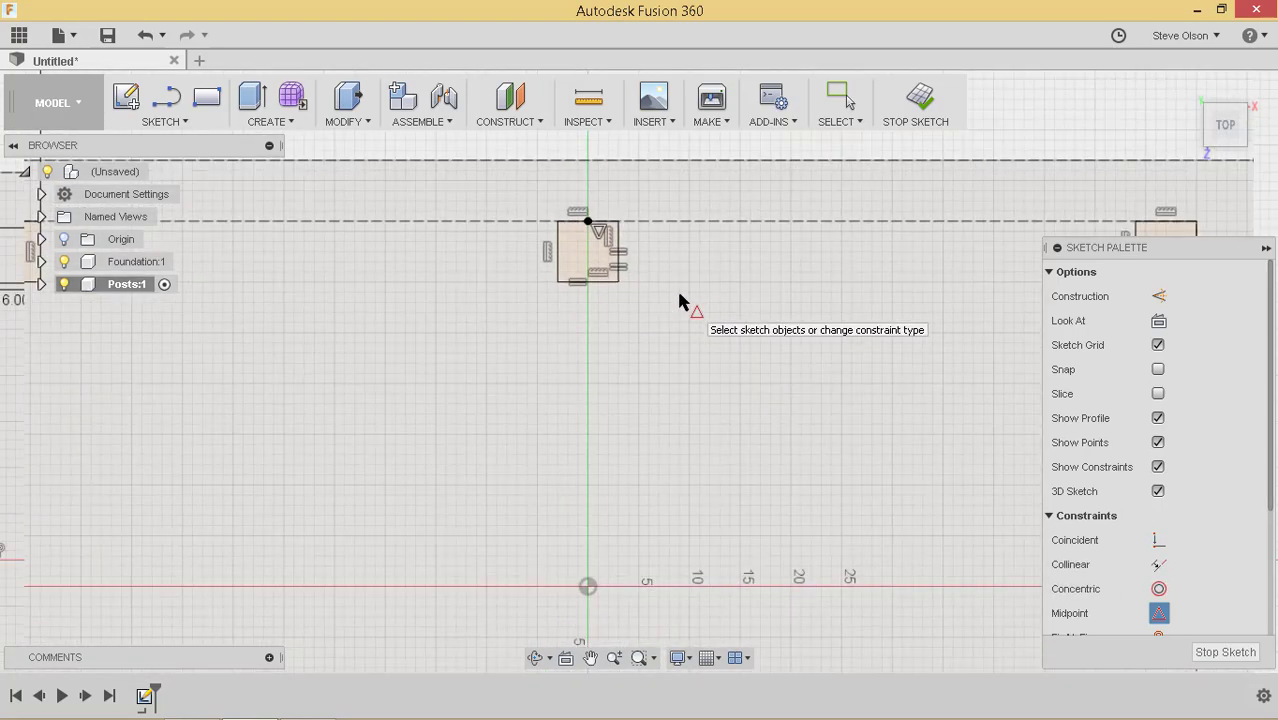
# Step: Finish the sketch of the five post squares
pyautogui.moveTo(672, 336); pyautogui.dragTo(650, 314, button='middle')
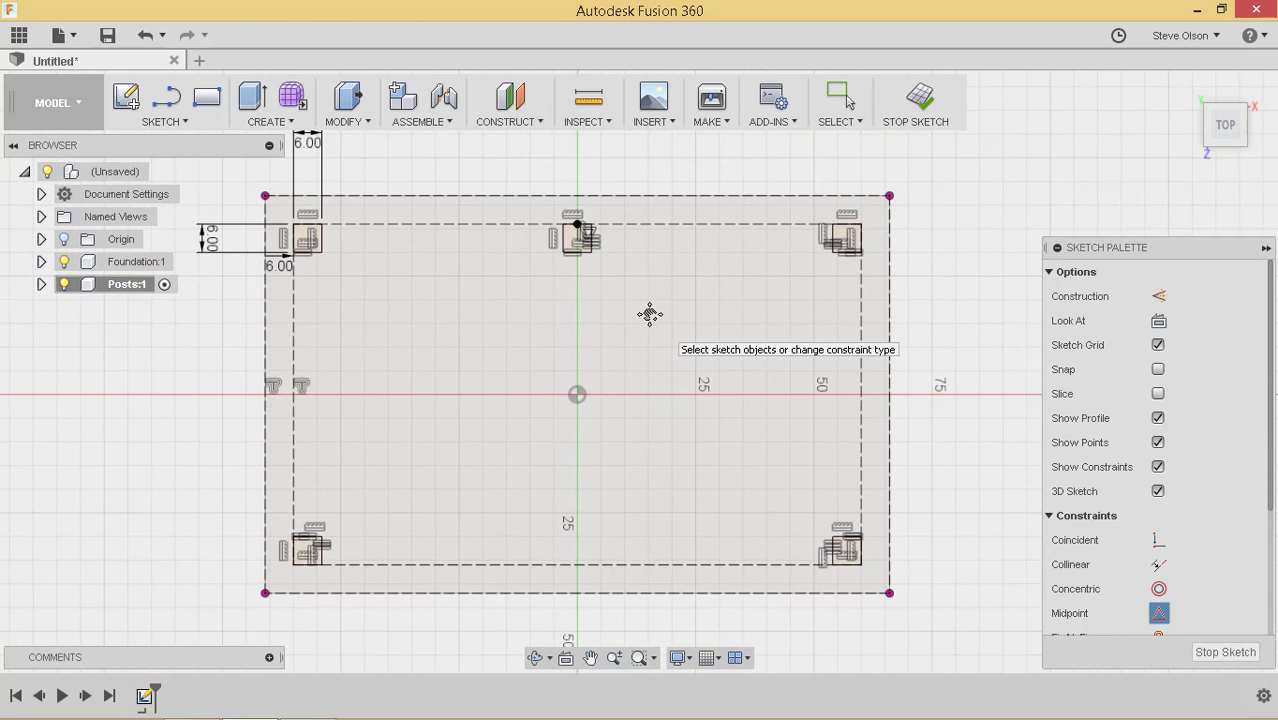
pyautogui.click(1226, 651)
pyautogui.keyDown('shift'); pyautogui.moveTo(640, 416); pyautogui.dragTo(619, 300, button='middle'); pyautogui.keyUp('shift')
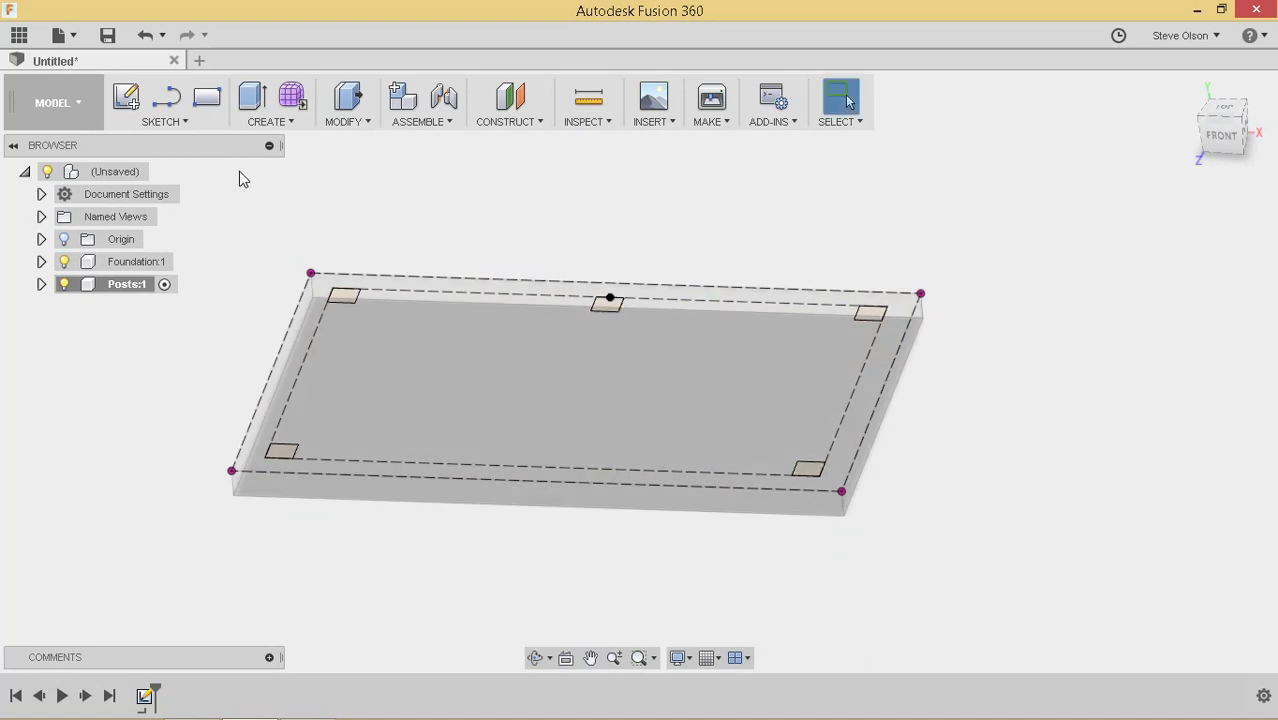
# Step: Extrude all five post squares 8' upward from the foundation as new bodies
pyautogui.click(251, 100)
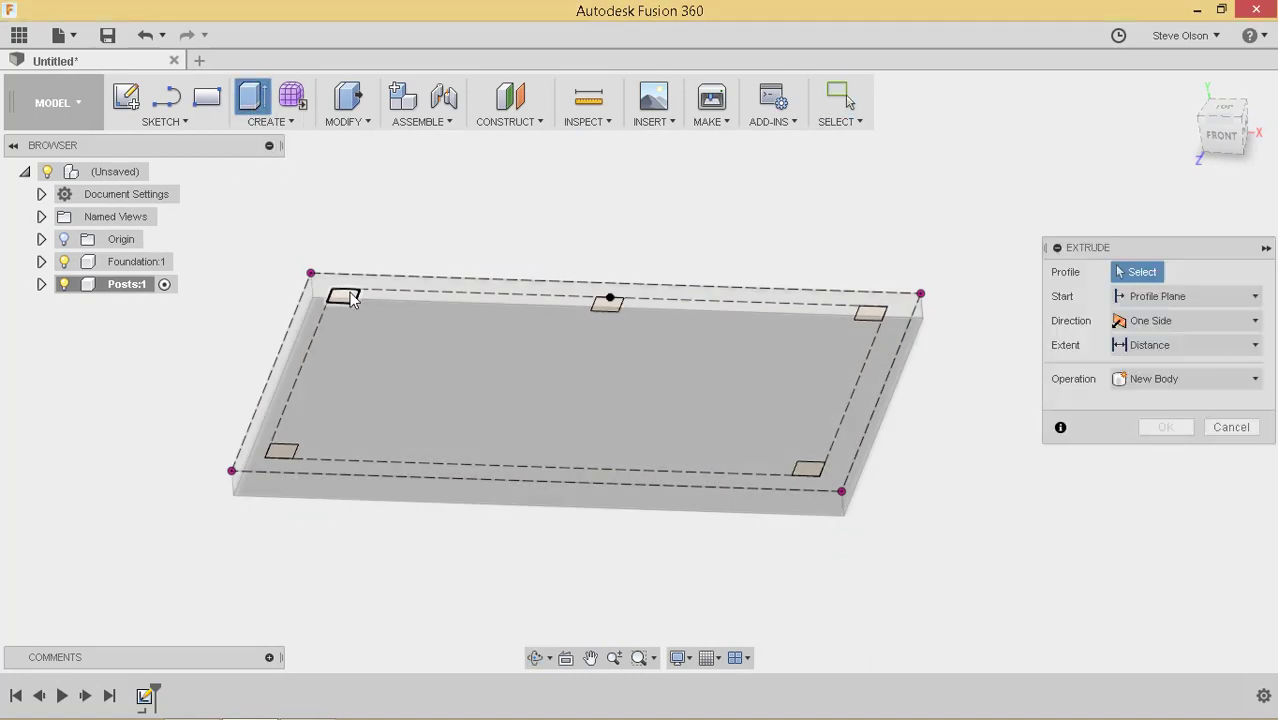
pyautogui.click(345, 295)
pyautogui.click(606, 303)
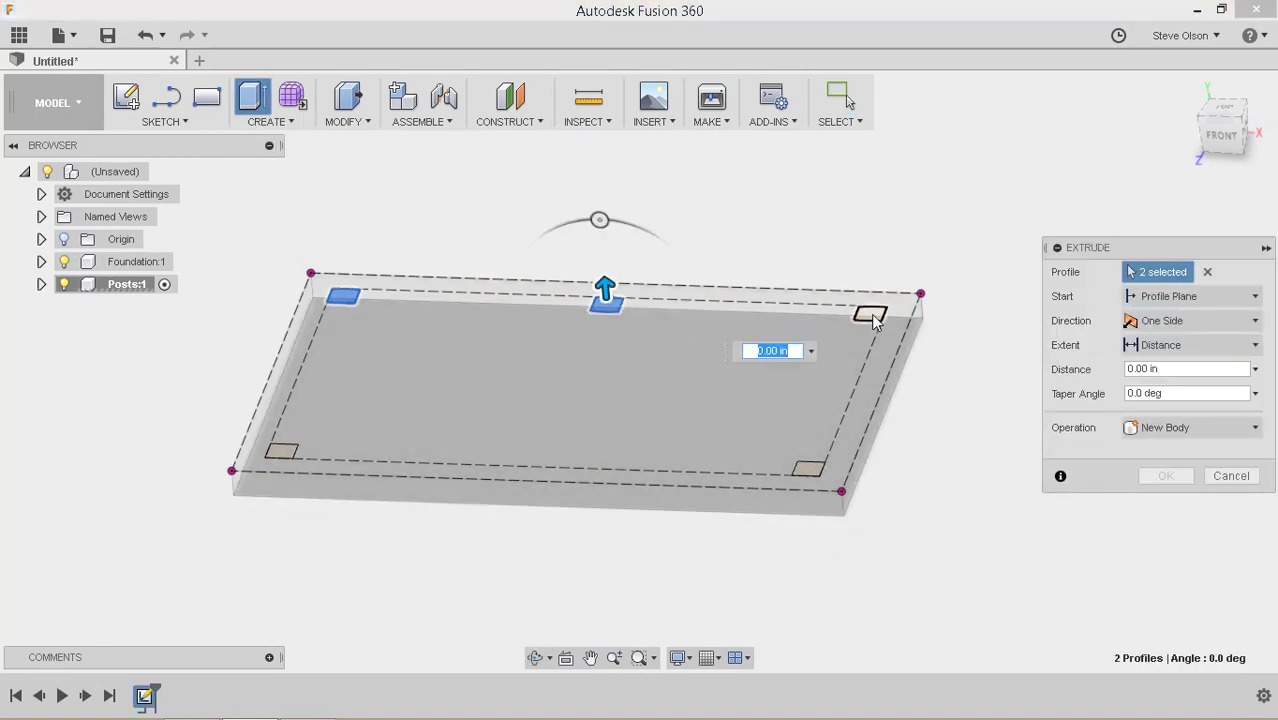
pyautogui.click(866, 314)
pyautogui.click(809, 471)
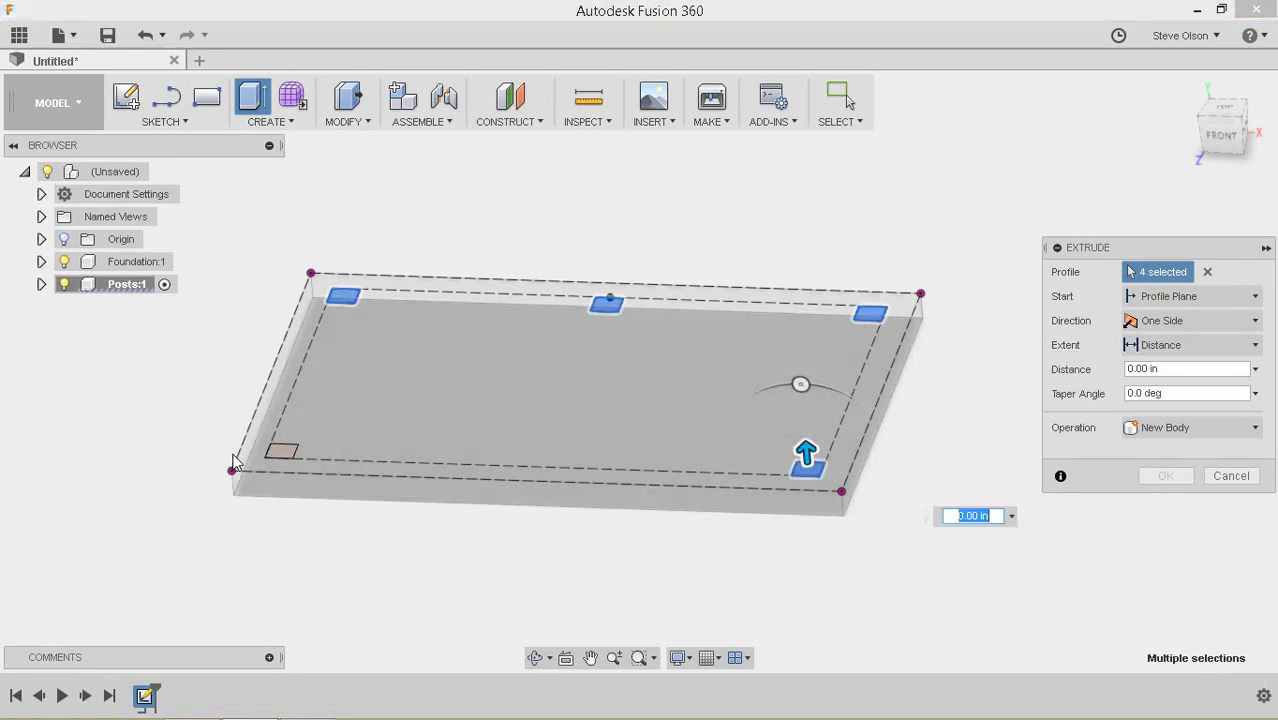
pyautogui.click(281, 451)
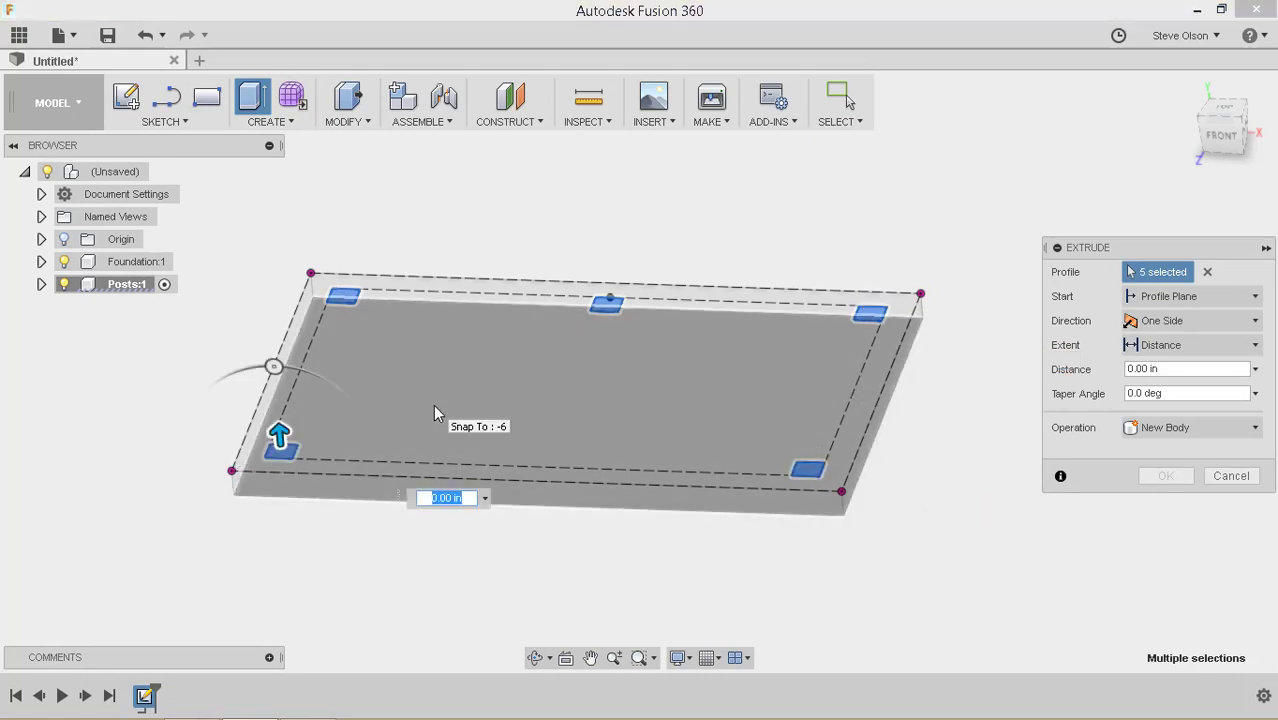
pyautogui.write("8'")
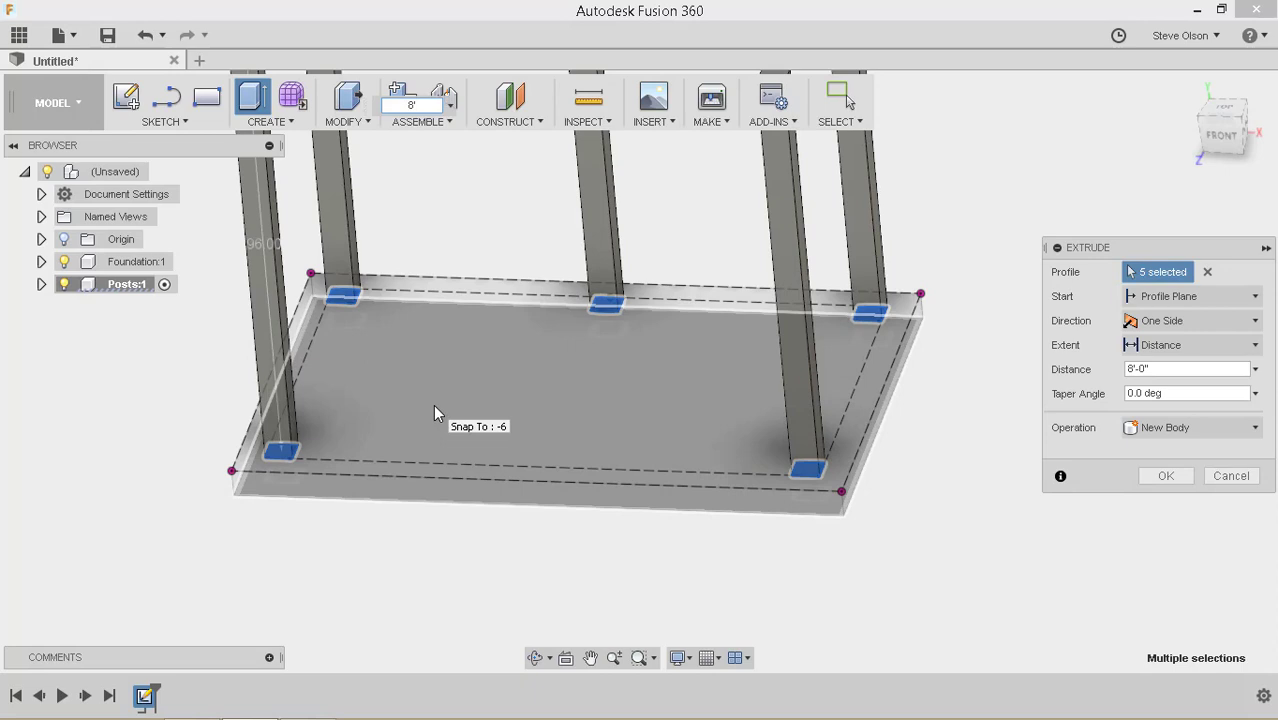
pyautogui.scroll(-4, 640, 517)
pyautogui.keyDown('shift'); pyautogui.moveTo(640, 517); pyautogui.dragTo(622, 407, button='middle'); pyautogui.keyUp('shift')
pyautogui.press('Return')
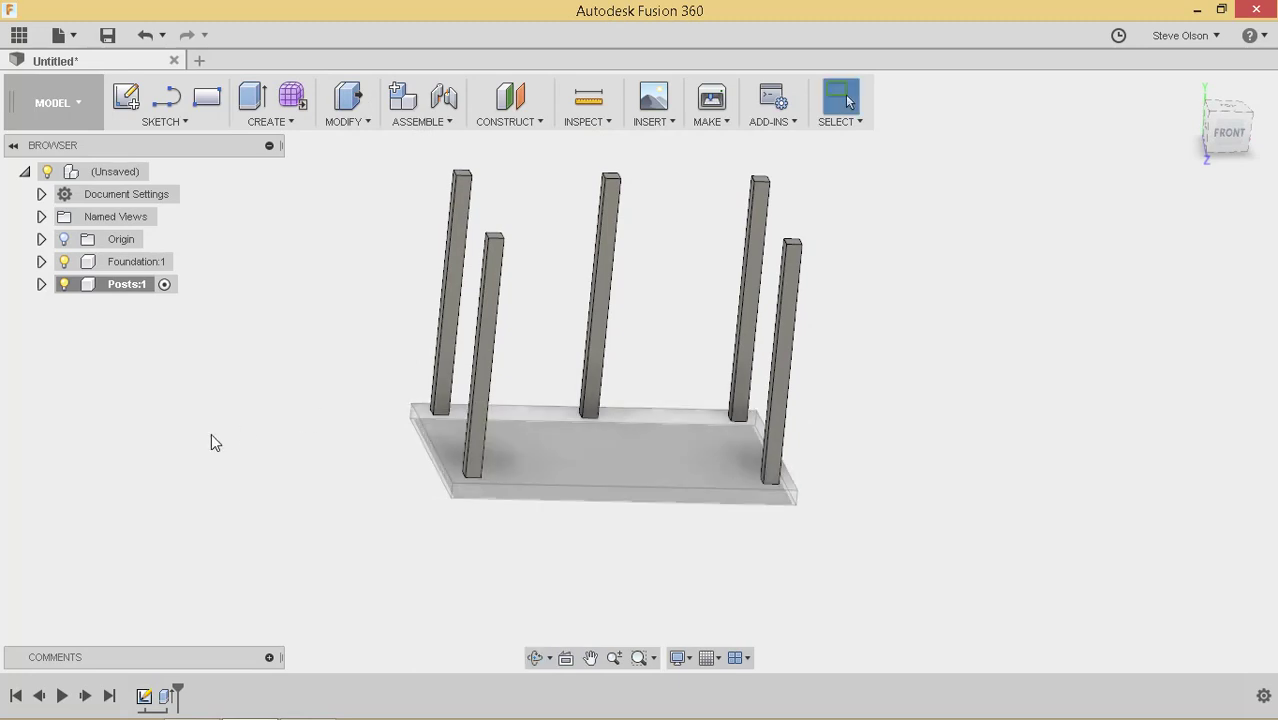
# Step: Create a new component under the top-level assembly and rename it Roof
pyautogui.press('F6')
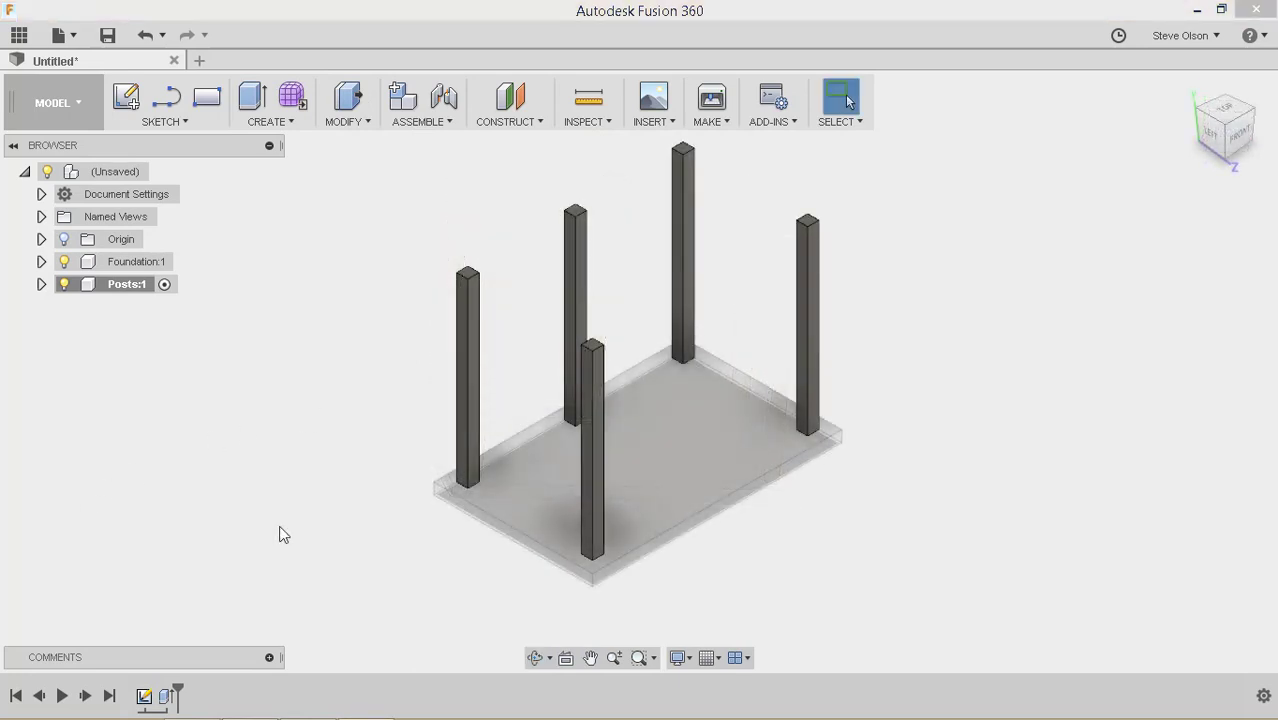
pyautogui.doubleClick(112, 172)
pyautogui.rightClick(106, 176)
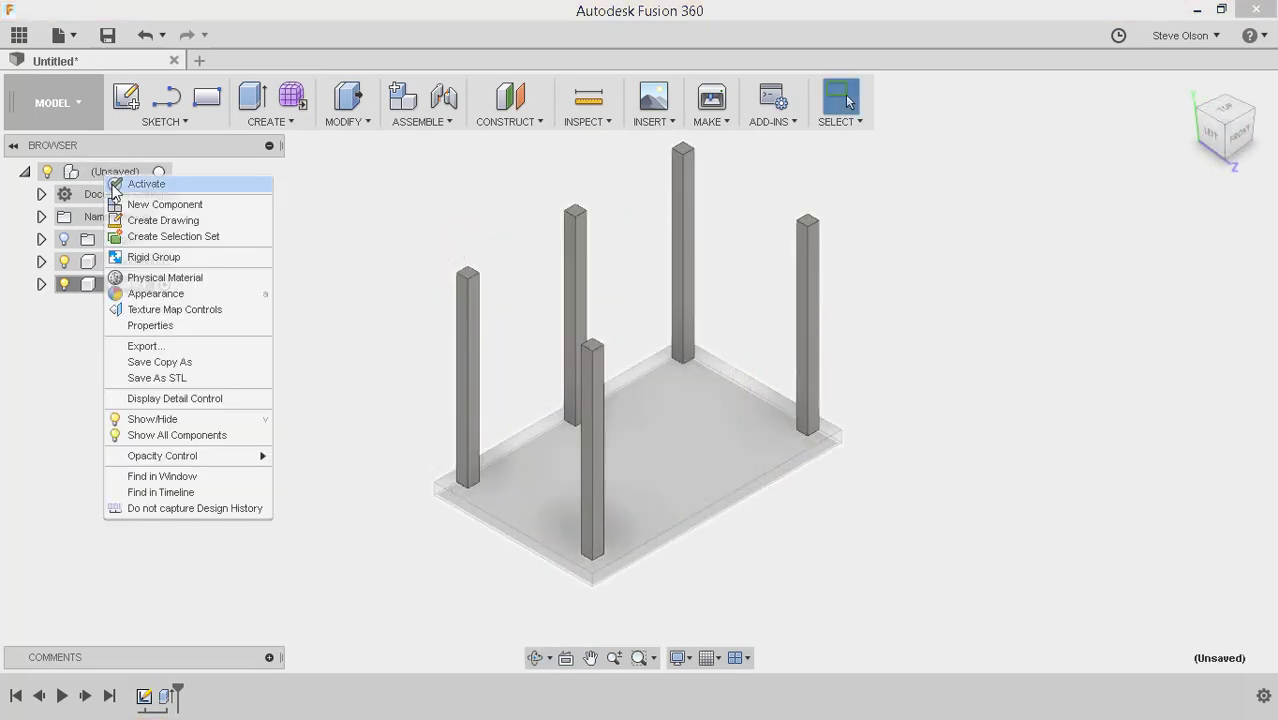
pyautogui.click(145, 206)
pyautogui.click(145, 309)
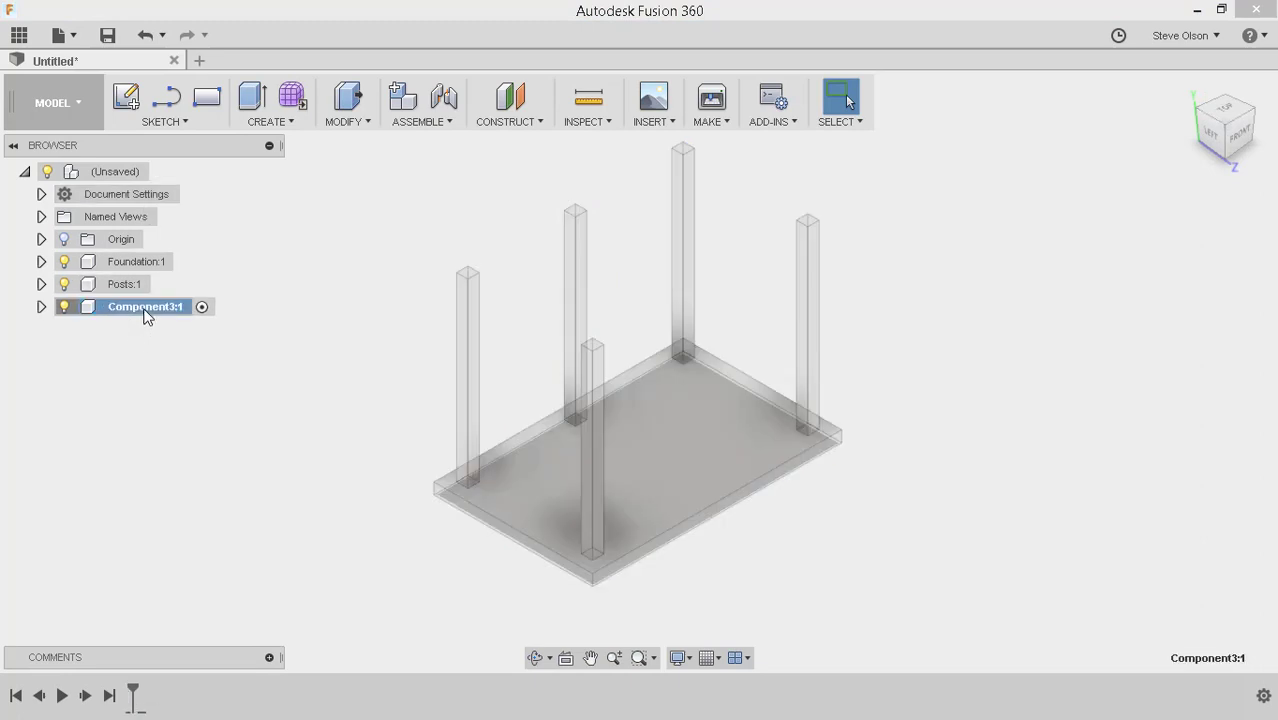
pyautogui.click(146, 312)
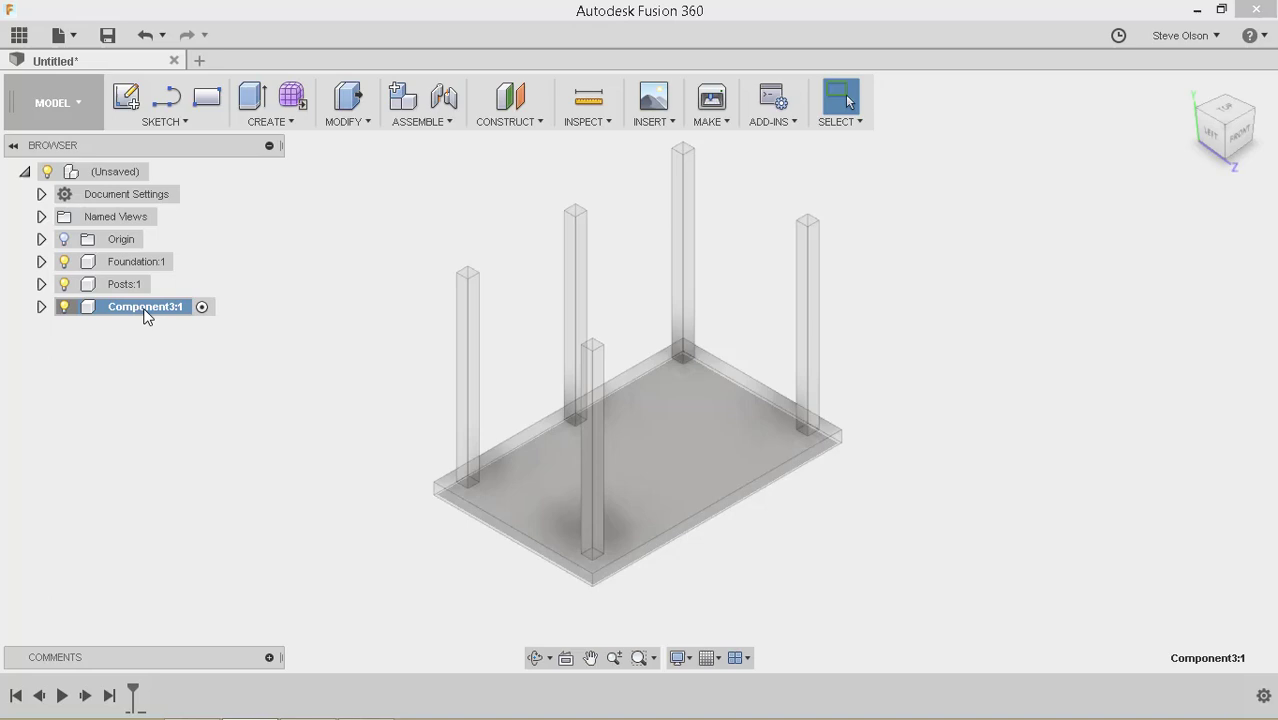
pyautogui.write('Roof')
pyautogui.press('Return')
# Step: Start a sketch for the Roof component on the top face of a corner post
pyautogui.click(126, 96)
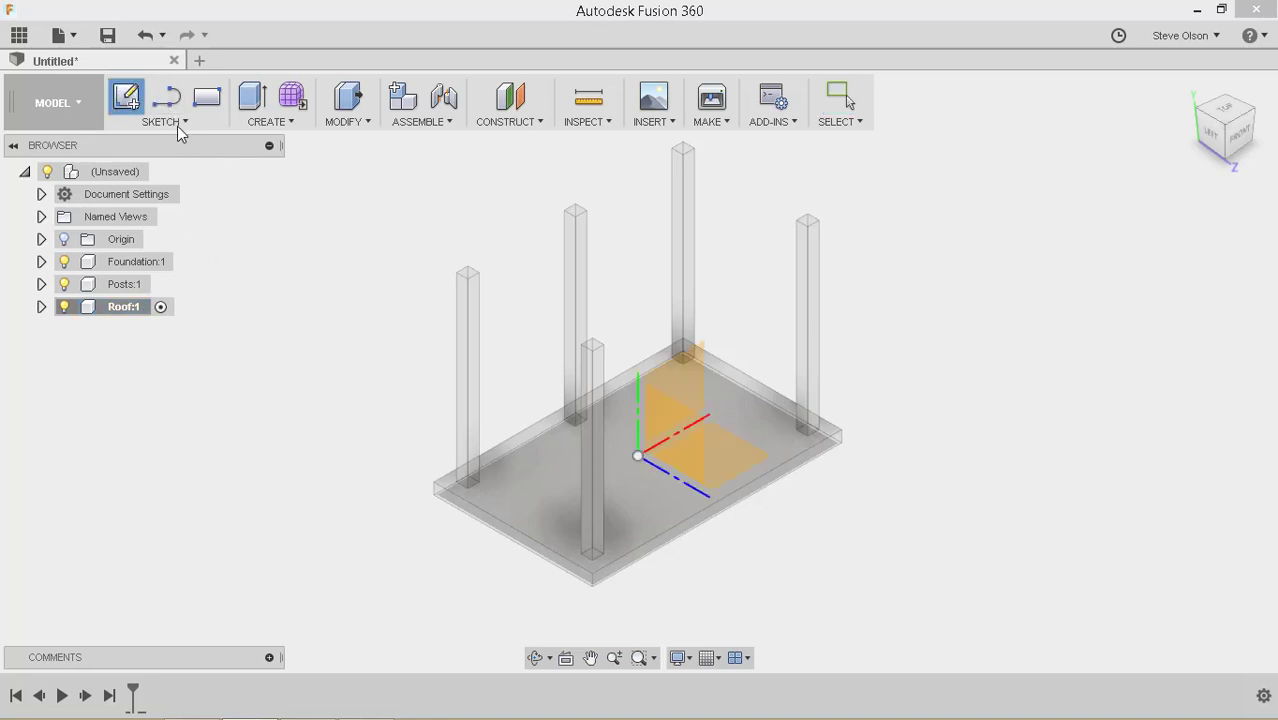
pyautogui.scroll(2, 475, 269)
pyautogui.scroll(-2, 475, 269)
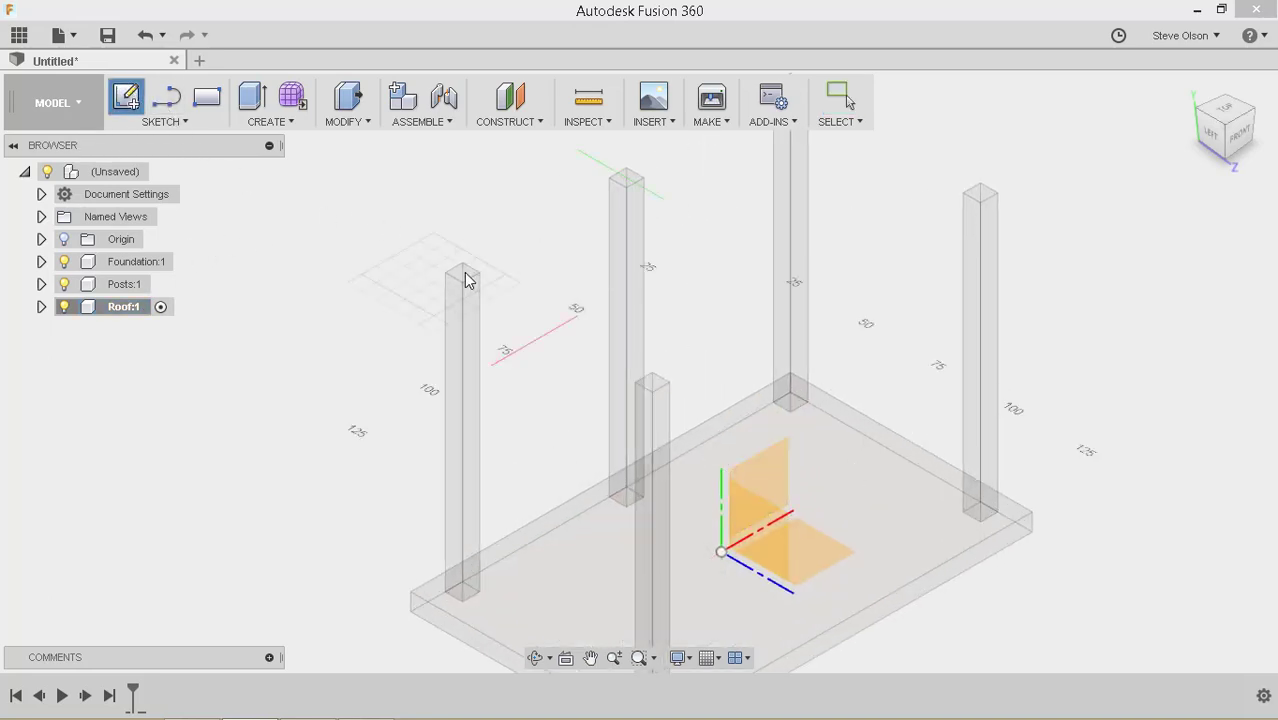
pyautogui.click(466, 276)
pyautogui.scroll(-2, 741, 257)
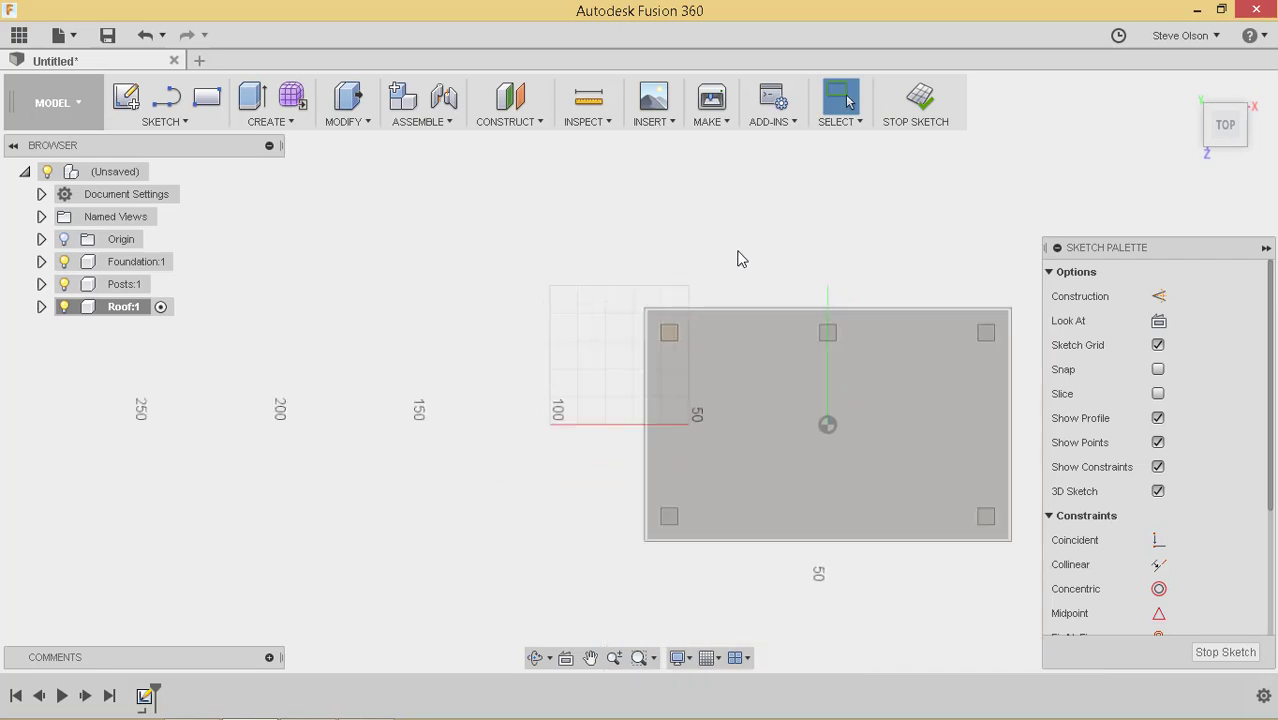
pyautogui.moveTo(739, 257)
pyautogui.mouseDown(button='middle')
pyautogui.moveTo(599, 254)
pyautogui.moveTo(471, 278)
pyautogui.mouseUp(button='middle')
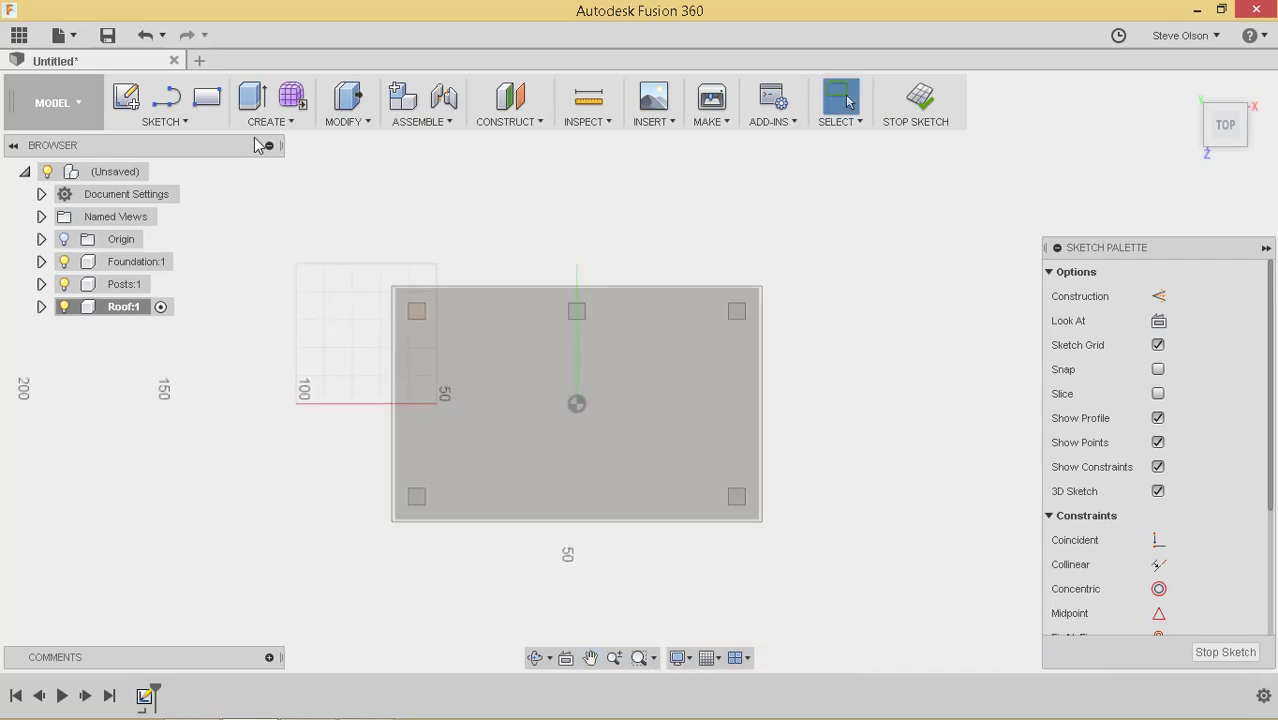
# Step: Project the foundation slab's rectangular outline into the roof sketch and finish the sketch
pyautogui.click(180, 124)
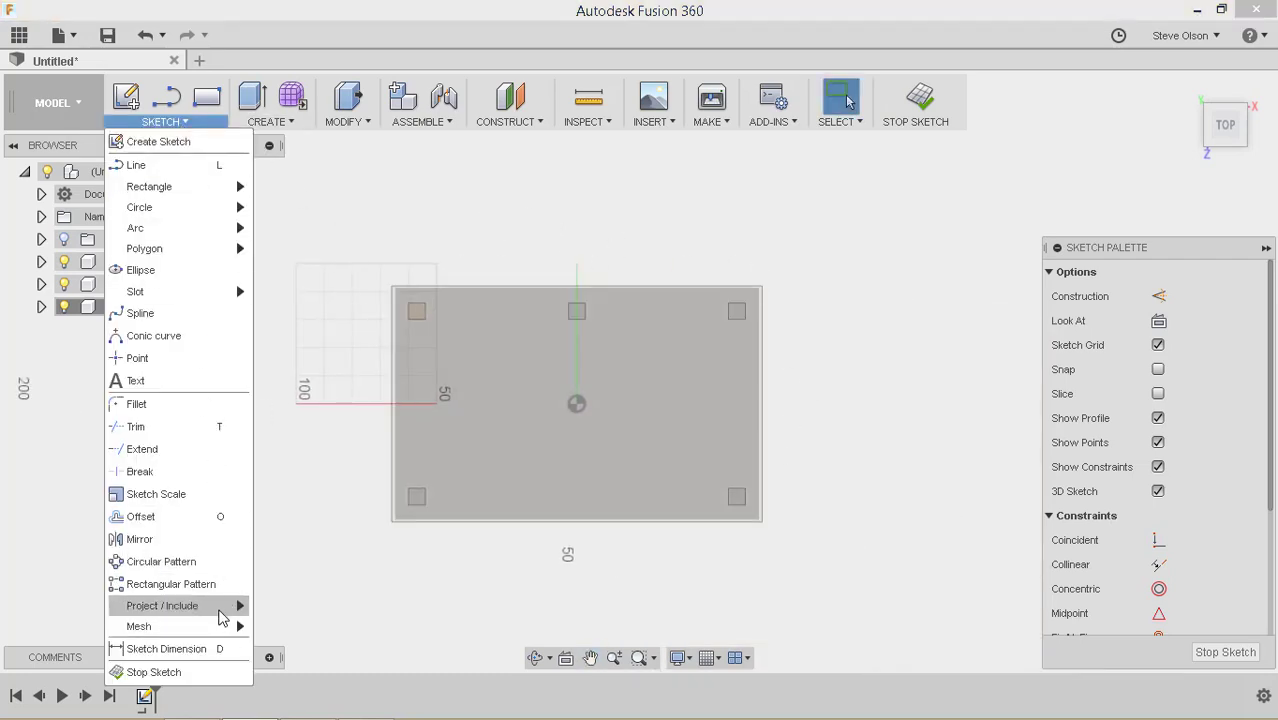
pyautogui.moveTo(221, 616)
pyautogui.click(270, 609)
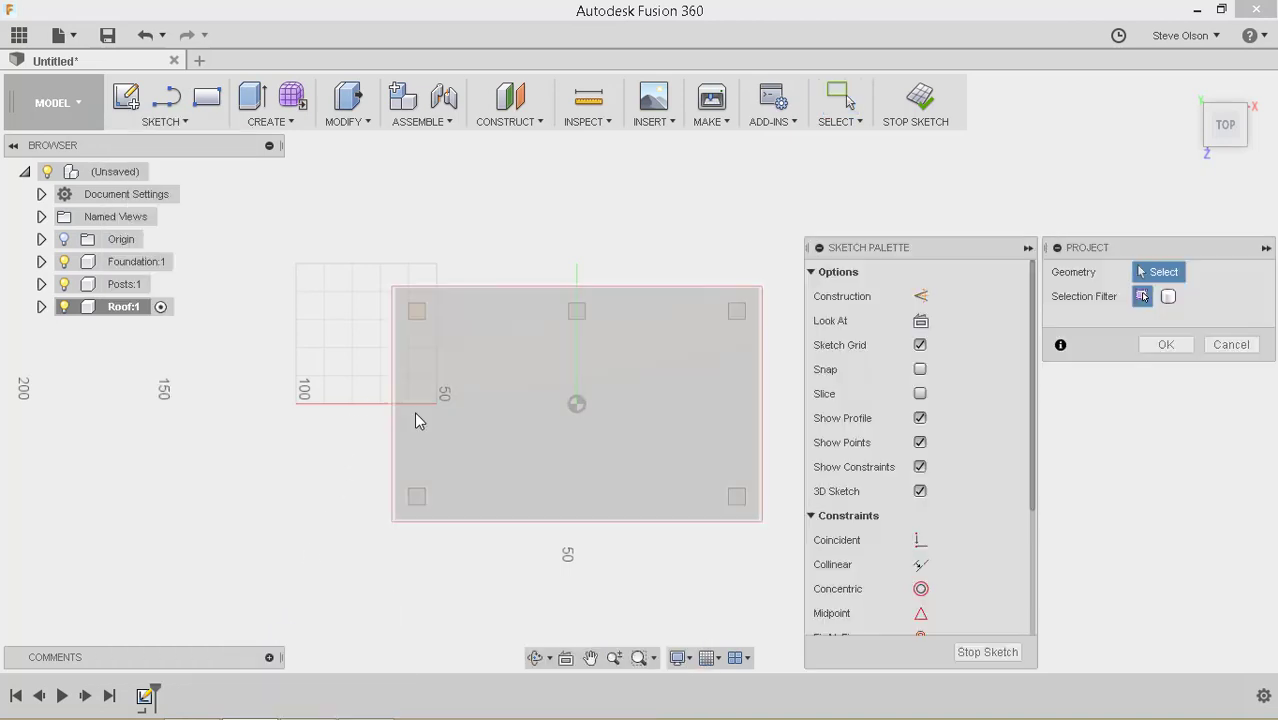
pyautogui.click(414, 411)
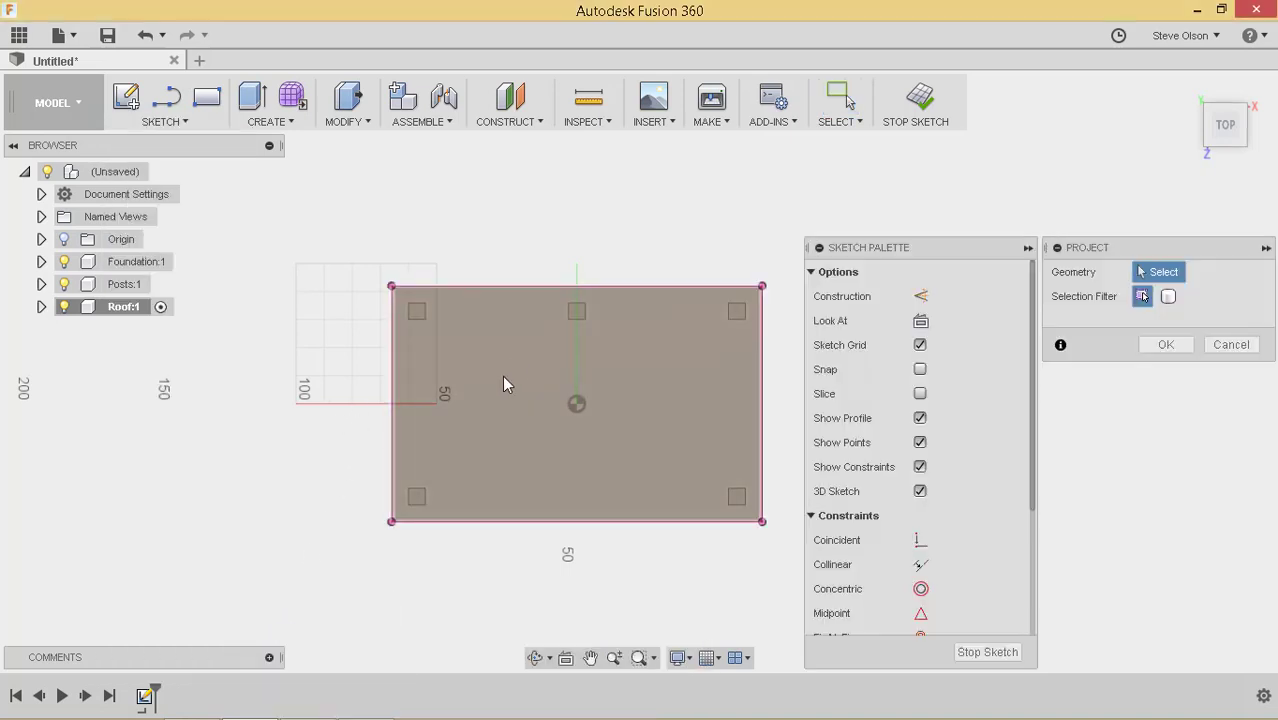
pyautogui.keyDown('shift'); pyautogui.moveTo(449, 400); pyautogui.dragTo(448, 340, button='middle'); pyautogui.keyUp('shift')
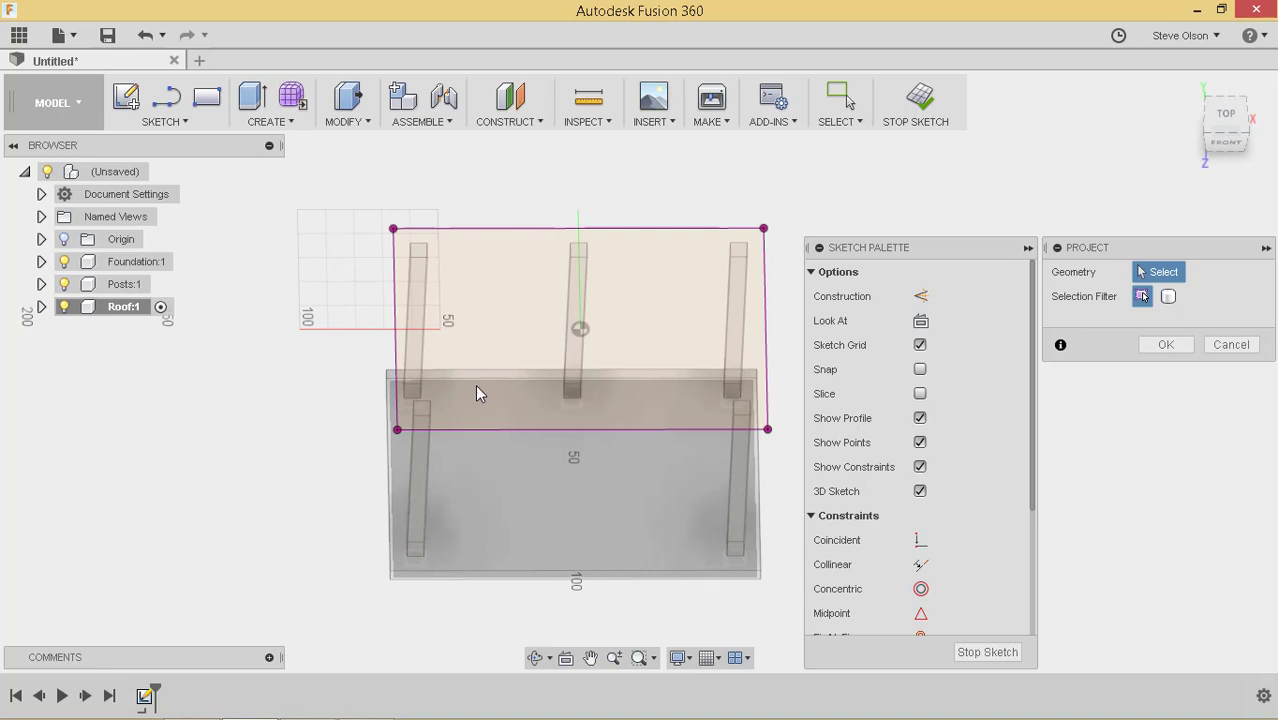
pyautogui.click(983, 652)
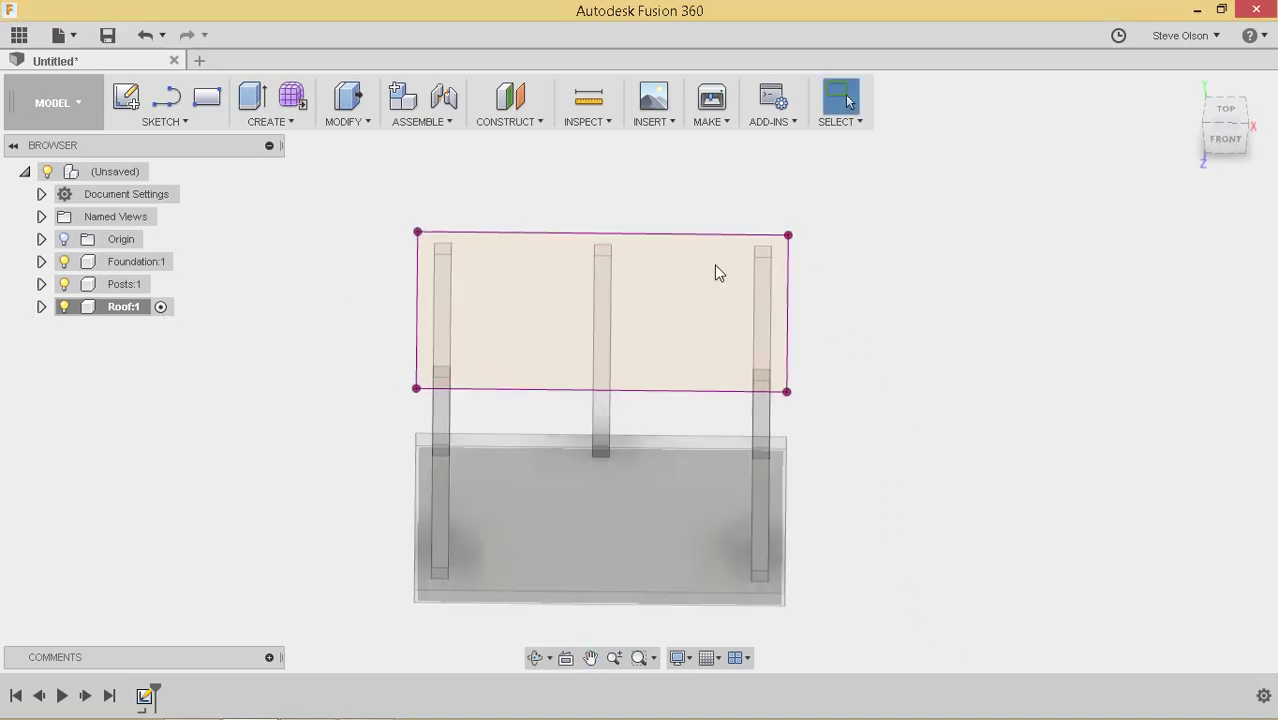
# Step: Extrude the roof outline, including the post-top square, 30 in upward with a -60 degree taper angle as a new body
pyautogui.click(250, 100)
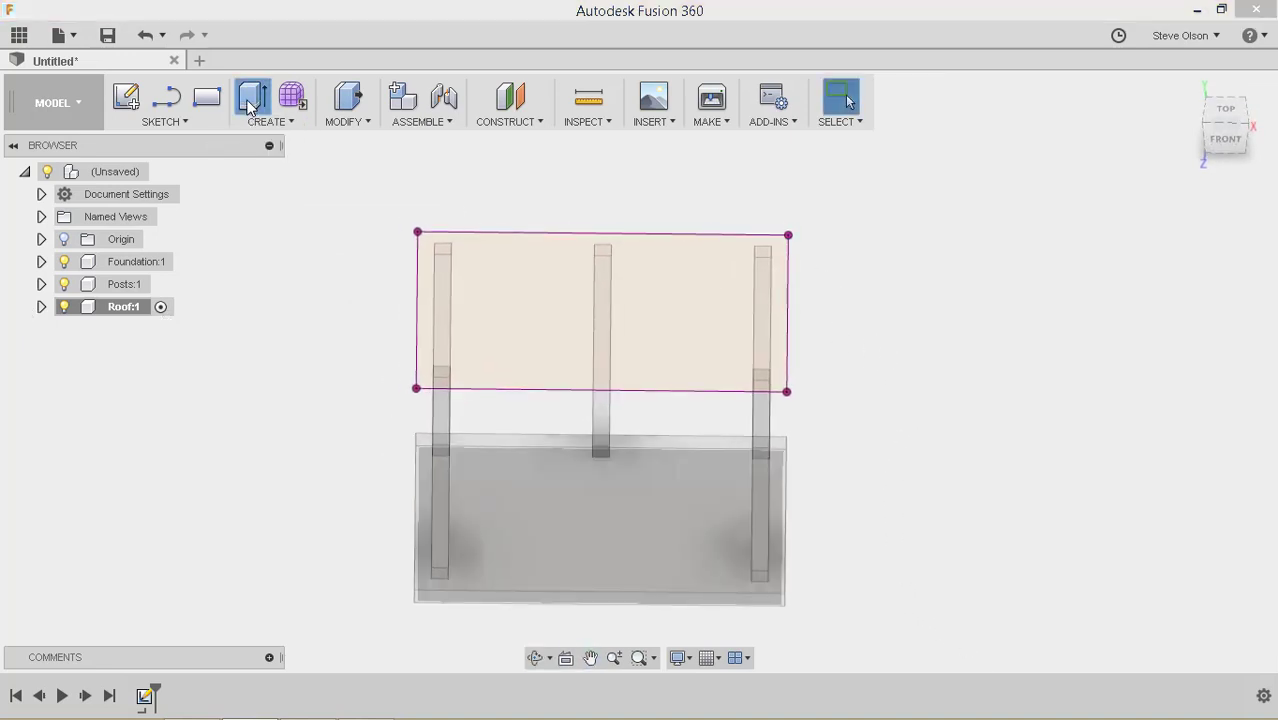
pyautogui.click(488, 325)
pyautogui.scroll(3, 443, 265)
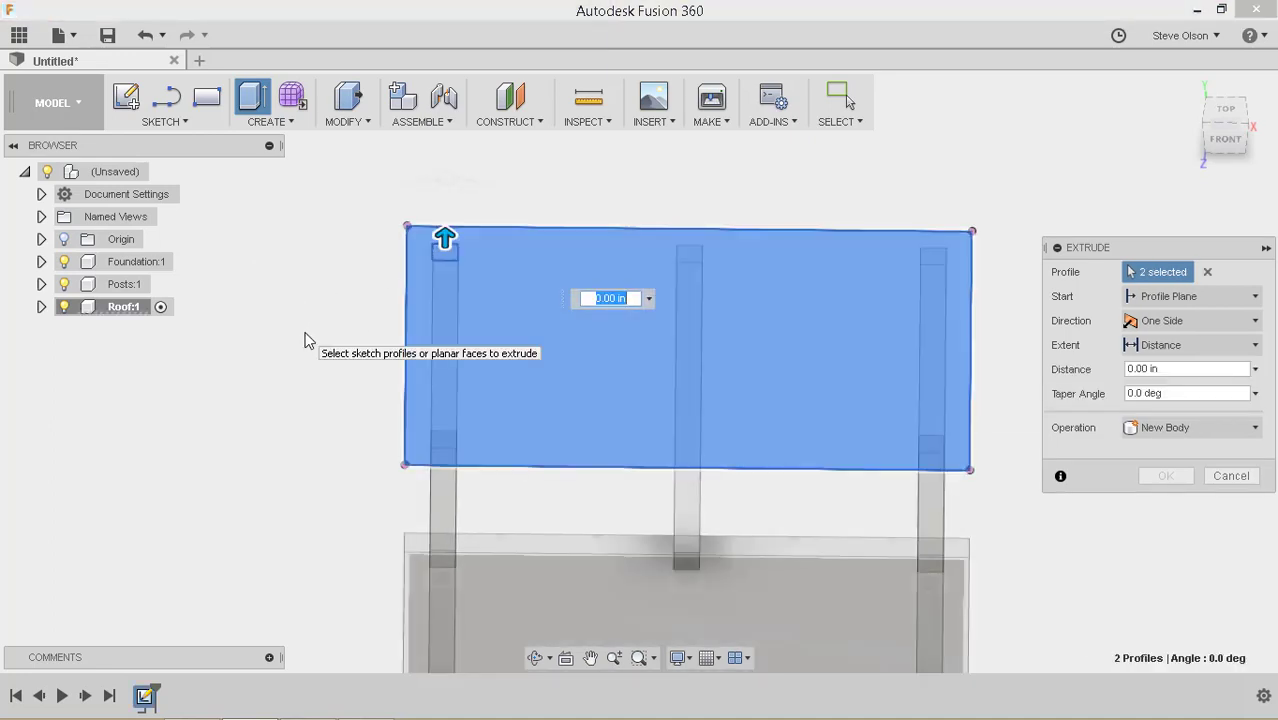
pyautogui.write('30')
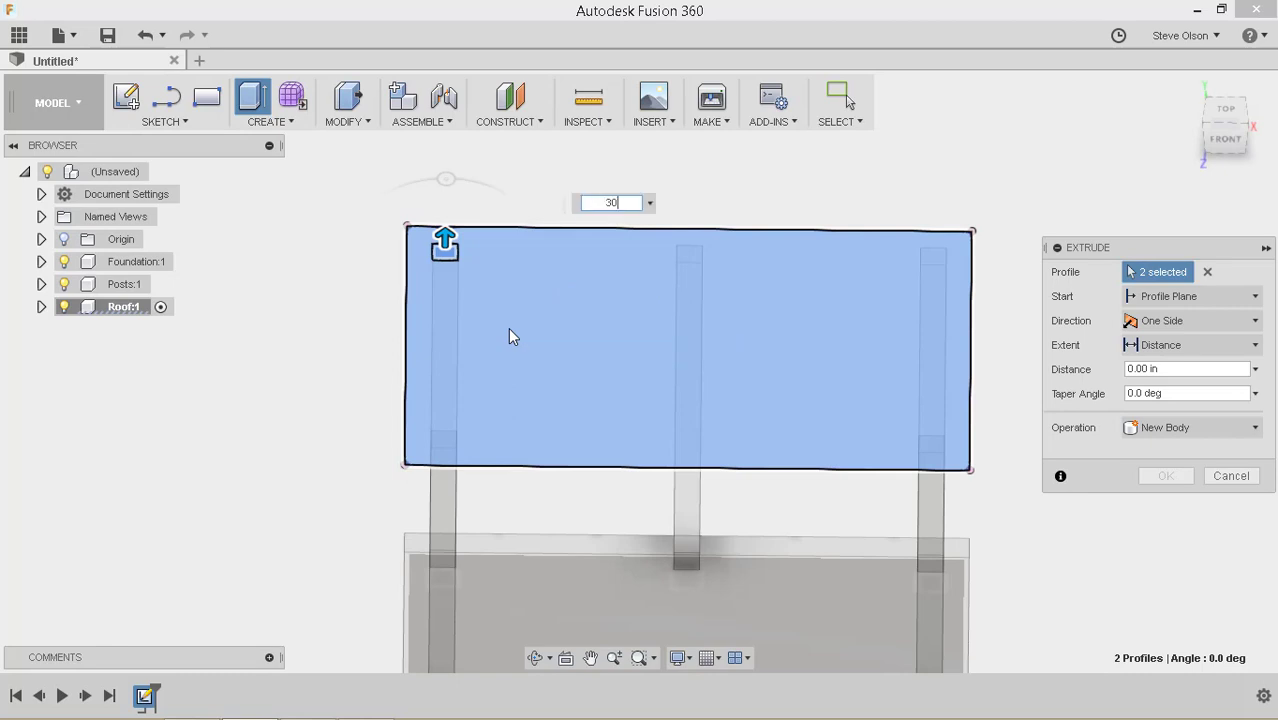
pyautogui.keyDown('shift'); pyautogui.moveTo(483, 335); pyautogui.dragTo(614, 306, button='middle'); pyautogui.keyUp('shift')
pyautogui.moveTo(1197, 395); pyautogui.dragTo(1063, 397)
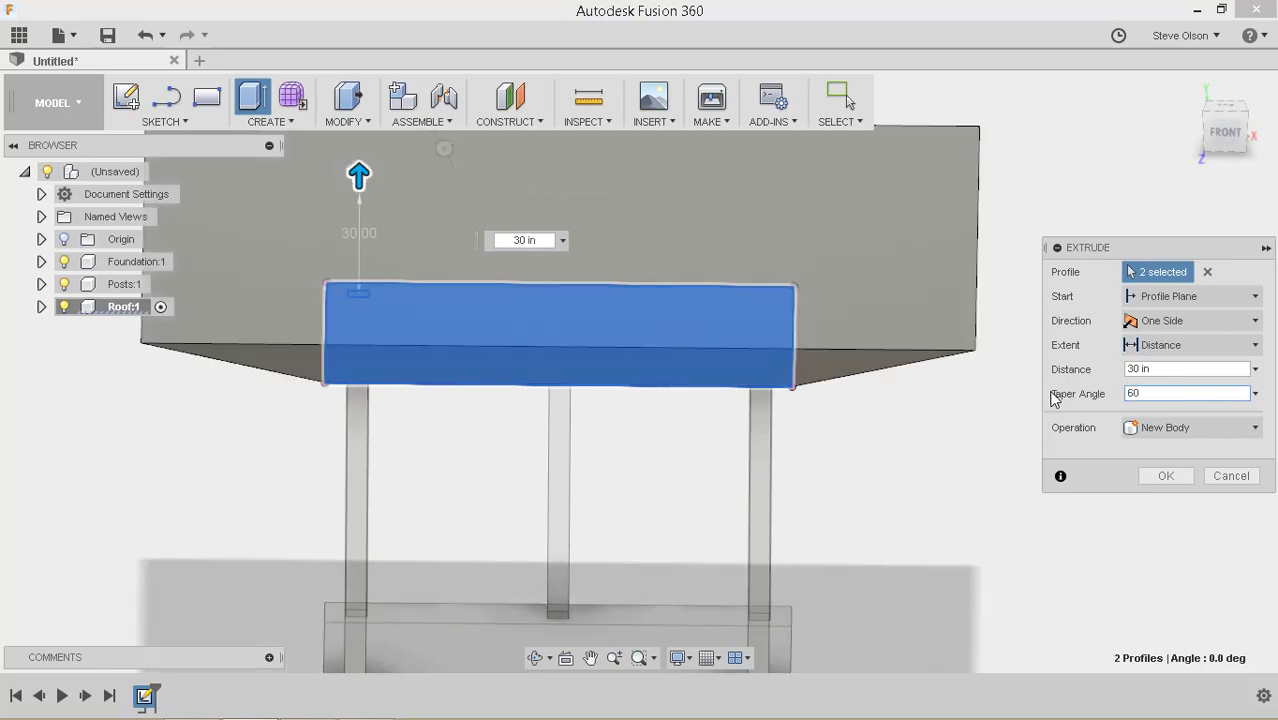
pyautogui.write('-')
pyautogui.keyDown('shift'); pyautogui.moveTo(656, 407); pyautogui.dragTo(660, 371, button='middle'); pyautogui.keyUp('shift')
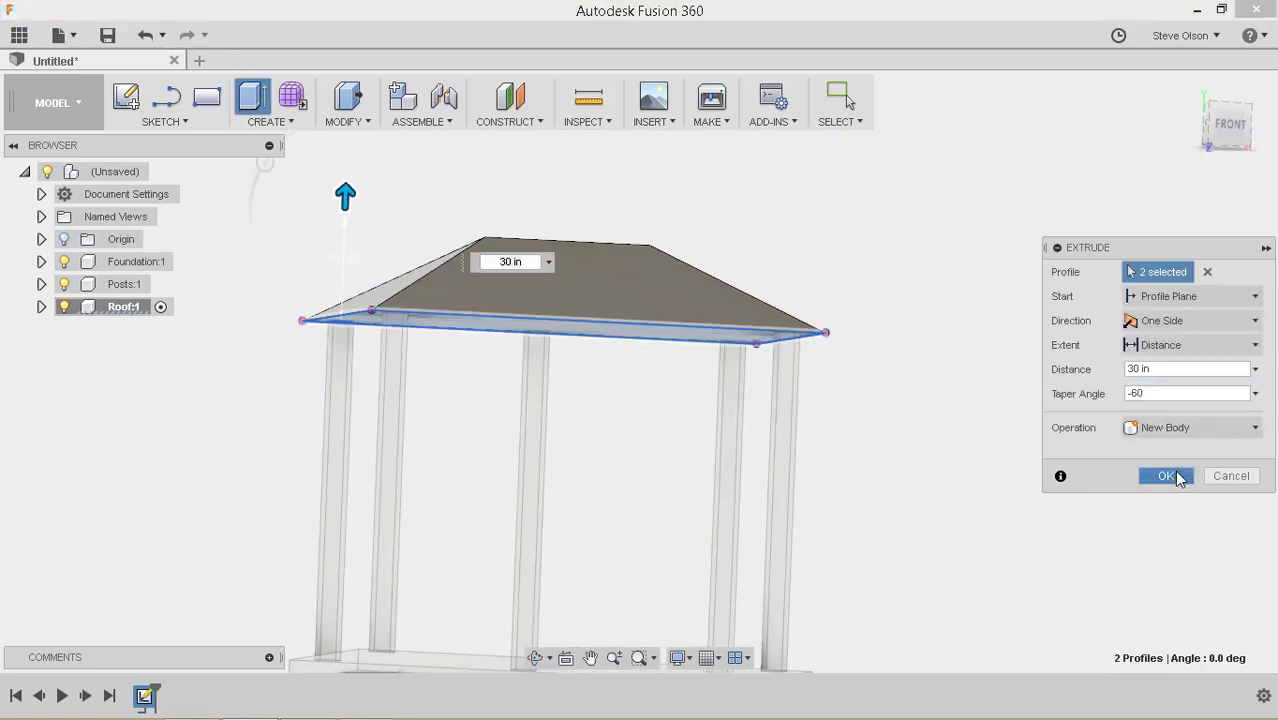
pyautogui.click(1166, 476)
# Step: Add another new component under the top-level assembly, beside the Roof component
pyautogui.keyDown('shift'); pyautogui.moveTo(750, 394); pyautogui.dragTo(719, 325, button='middle'); pyautogui.keyUp('shift')
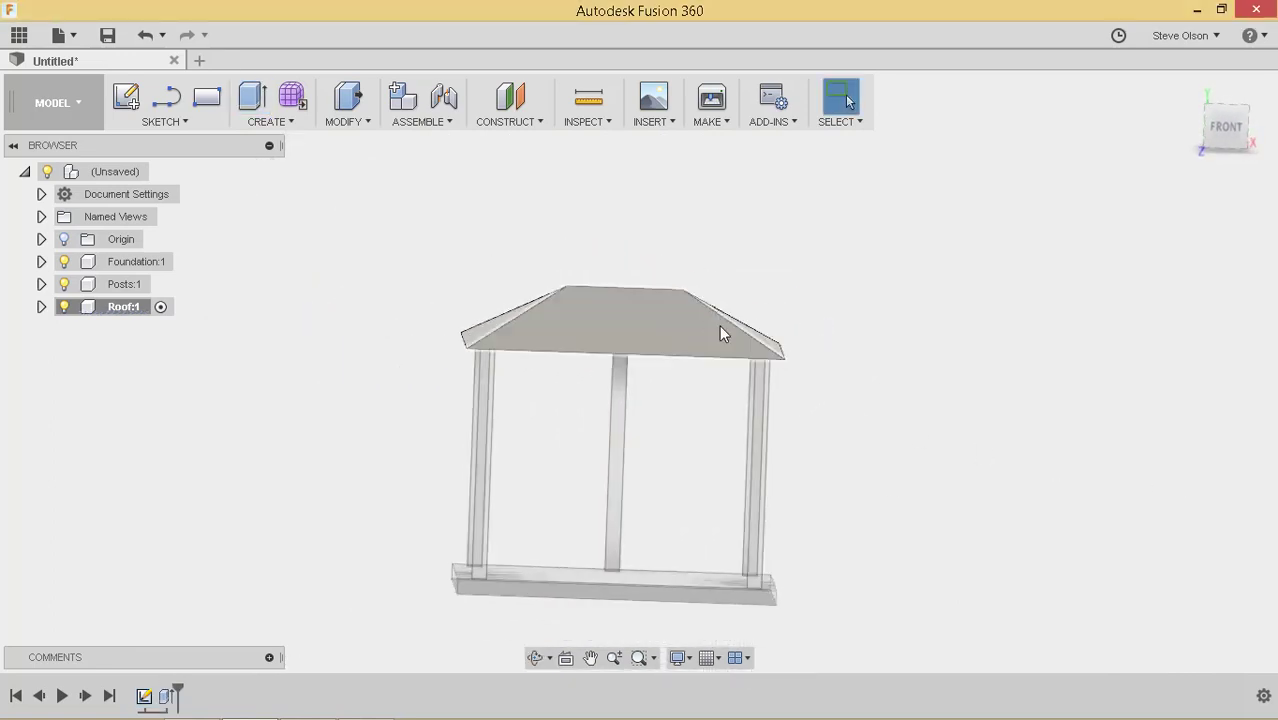
pyautogui.moveTo(710, 274); pyautogui.dragTo(620, 264, button='middle')
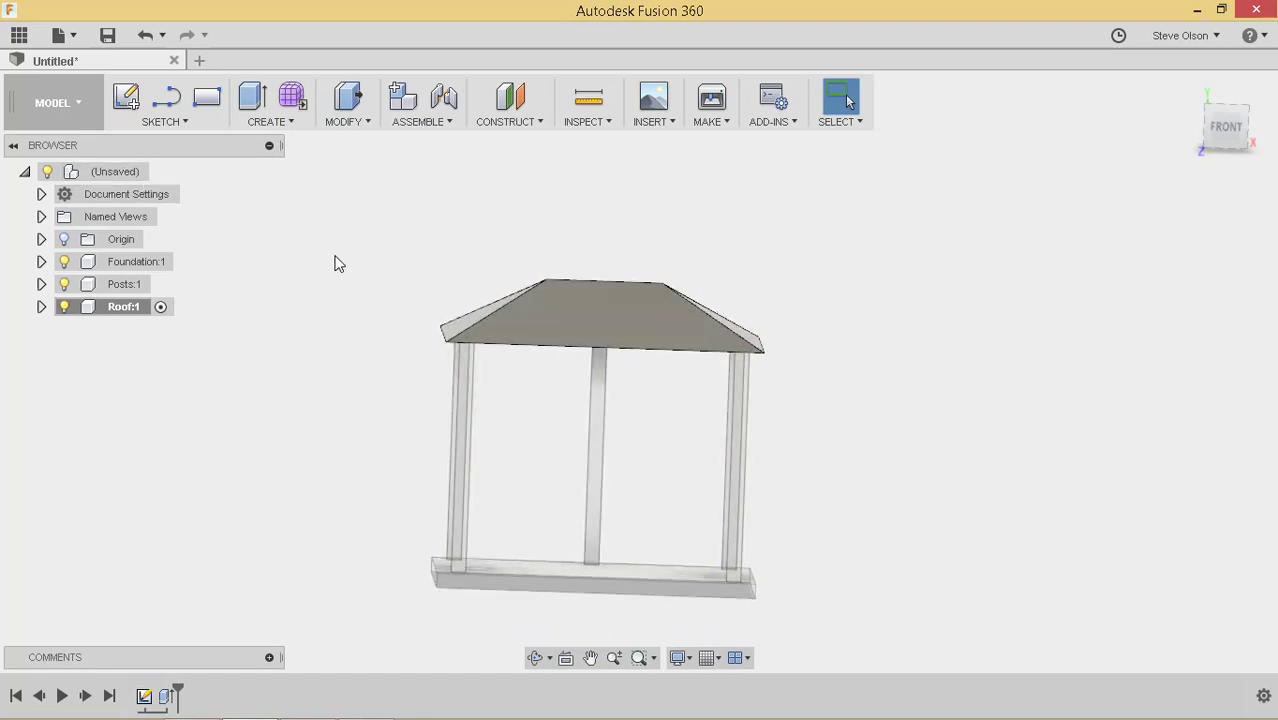
pyautogui.keyDown('shift'); pyautogui.moveTo(338, 263); pyautogui.dragTo(397, 271, button='middle'); pyautogui.keyUp('shift')
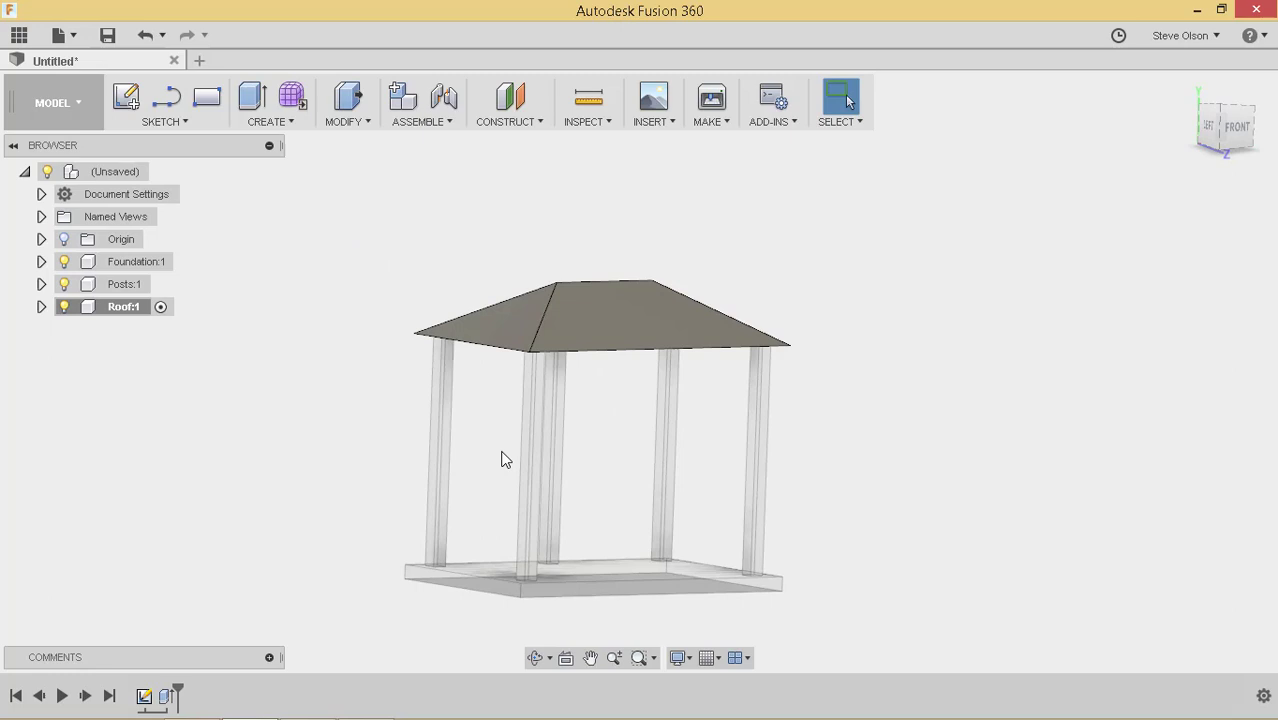
pyautogui.keyDown('shift'); pyautogui.moveTo(499, 428); pyautogui.dragTo(502, 442, button='middle'); pyautogui.keyUp('shift')
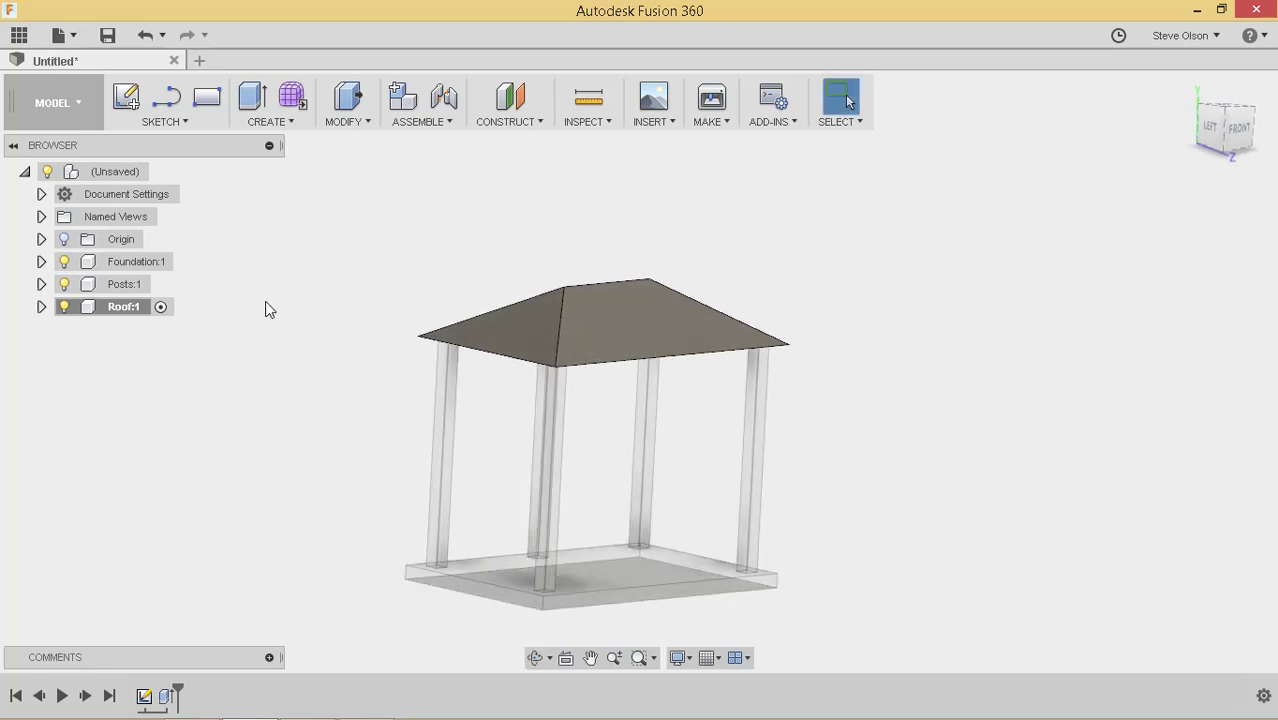
pyautogui.rightClick(128, 176)
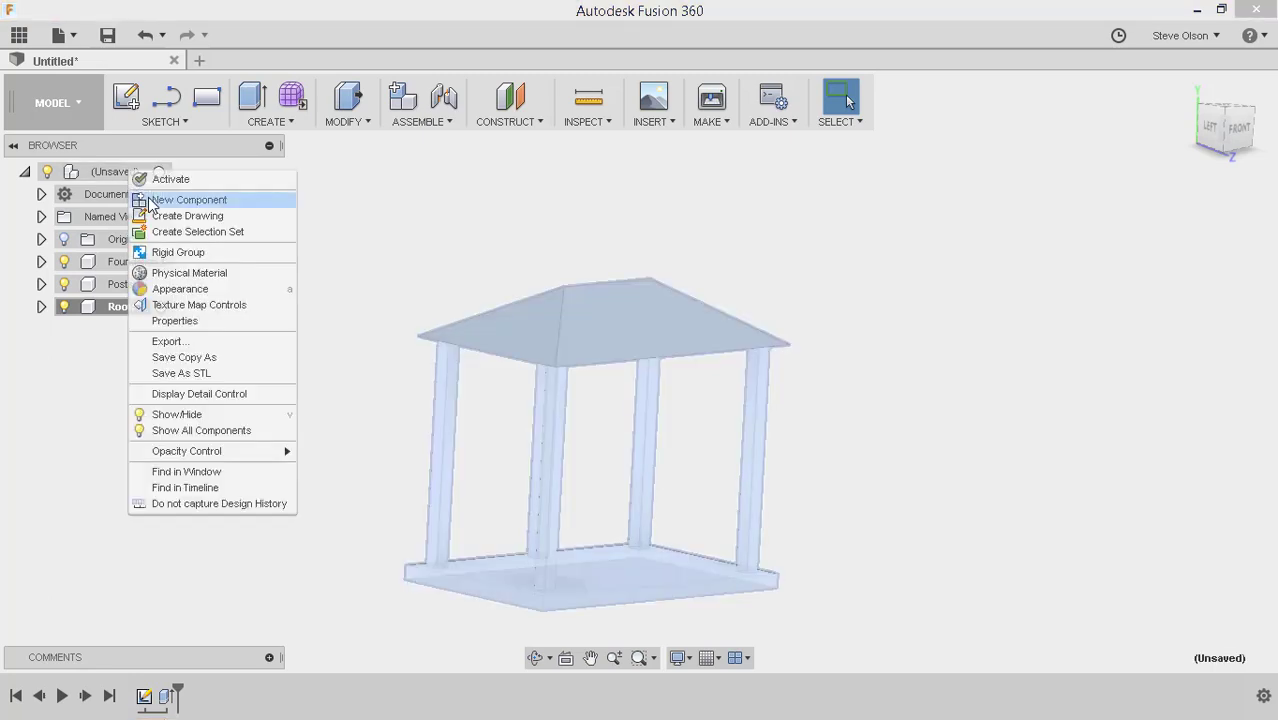
pyautogui.click(145, 197)
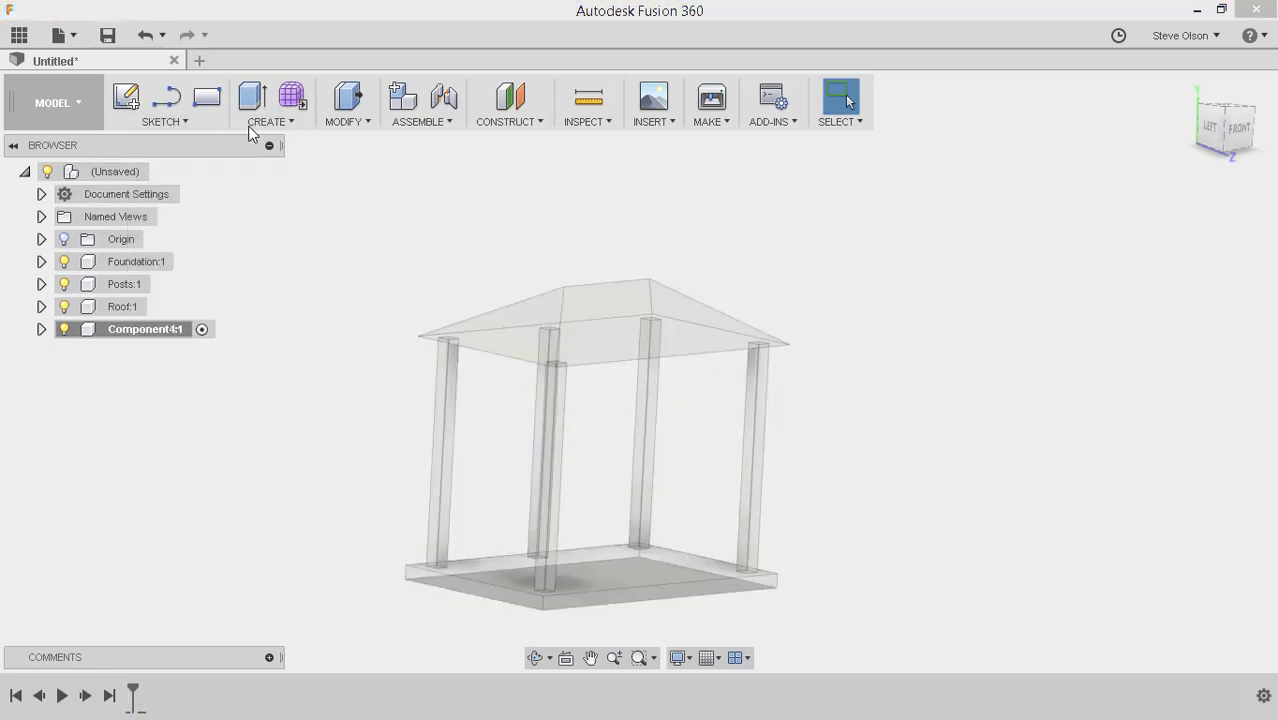
# Step: Construct a midplane between two opposite side faces of the corner post
pyautogui.moveTo(374, 251); pyautogui.dragTo(374, 242, button='middle')
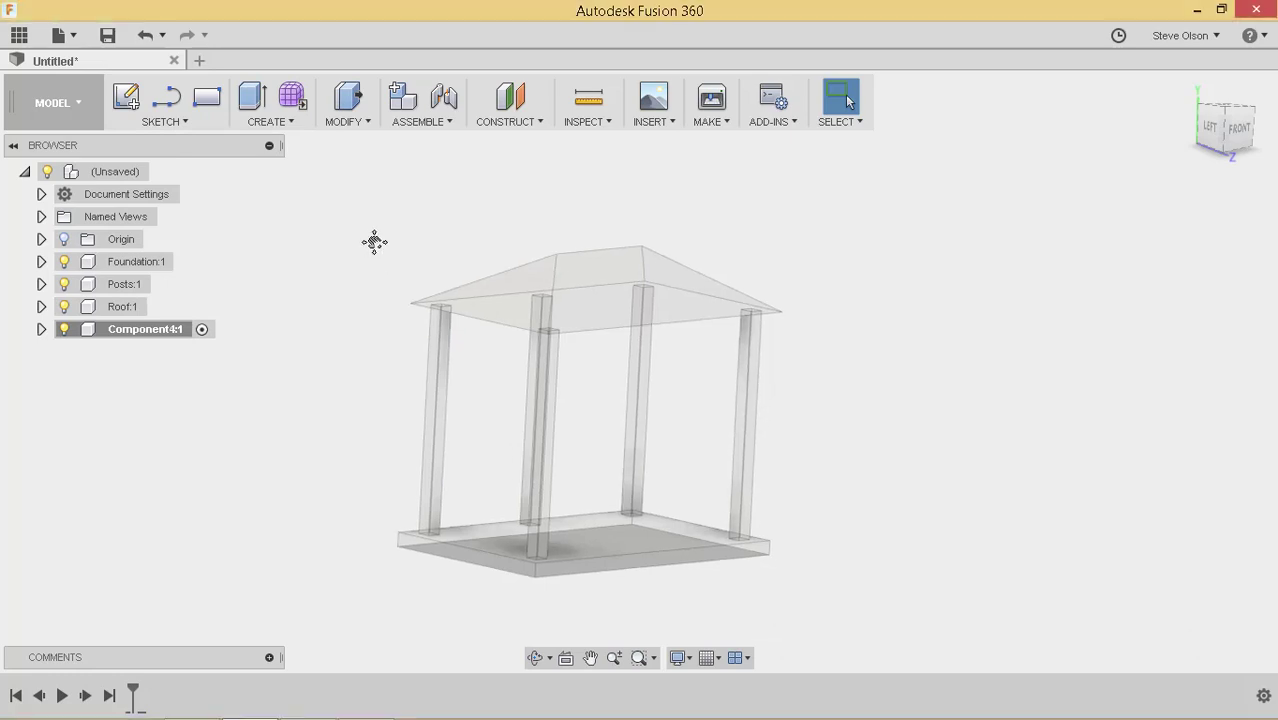
pyautogui.scroll(6, 440, 390)
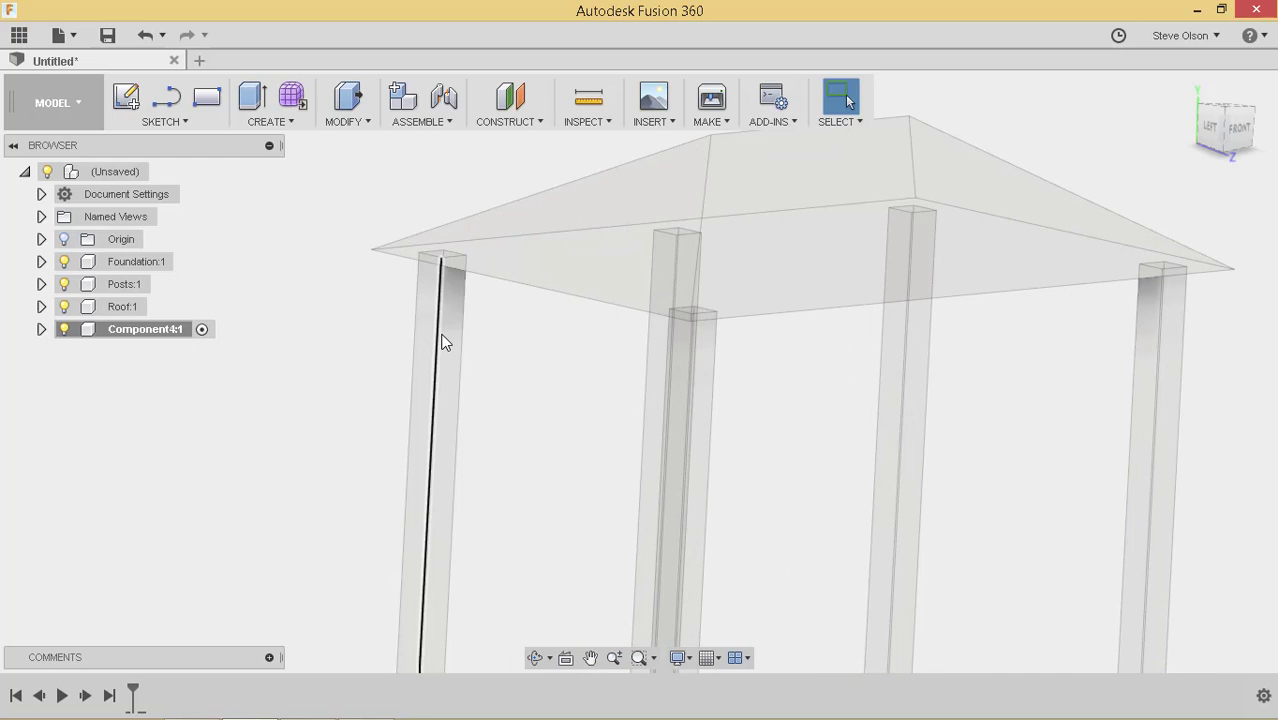
pyautogui.click(543, 122)
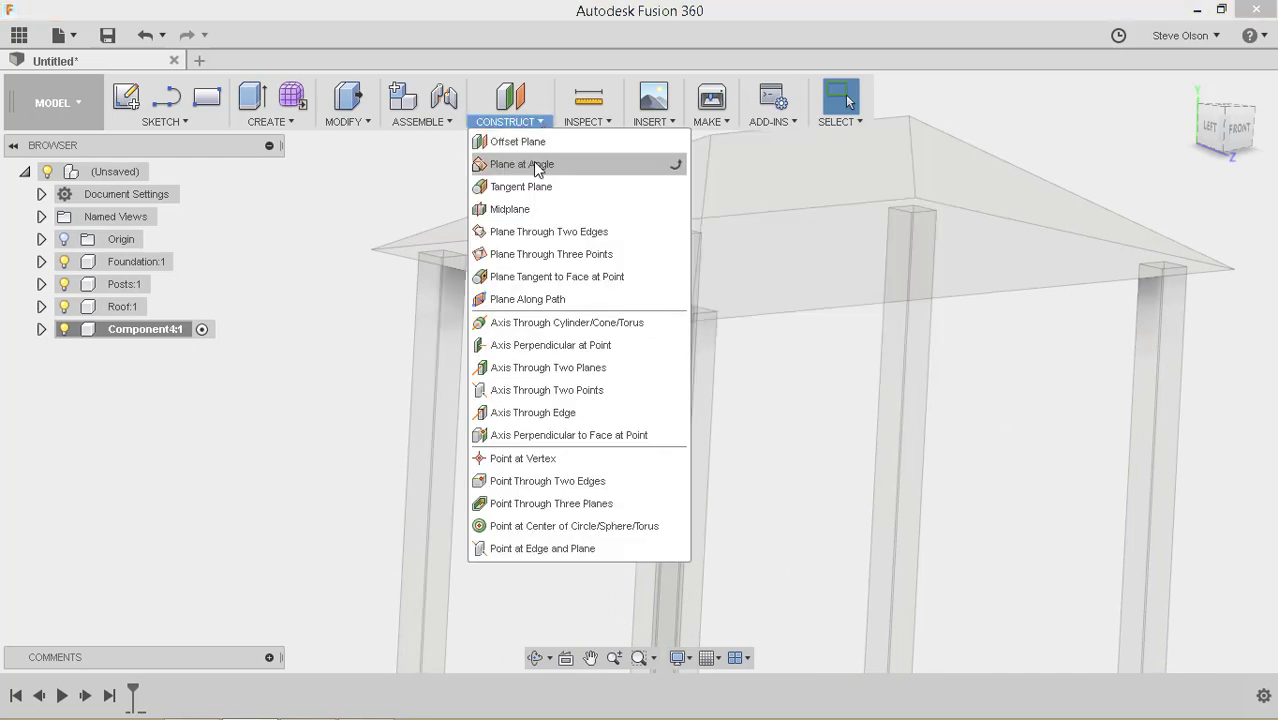
pyautogui.click(519, 209)
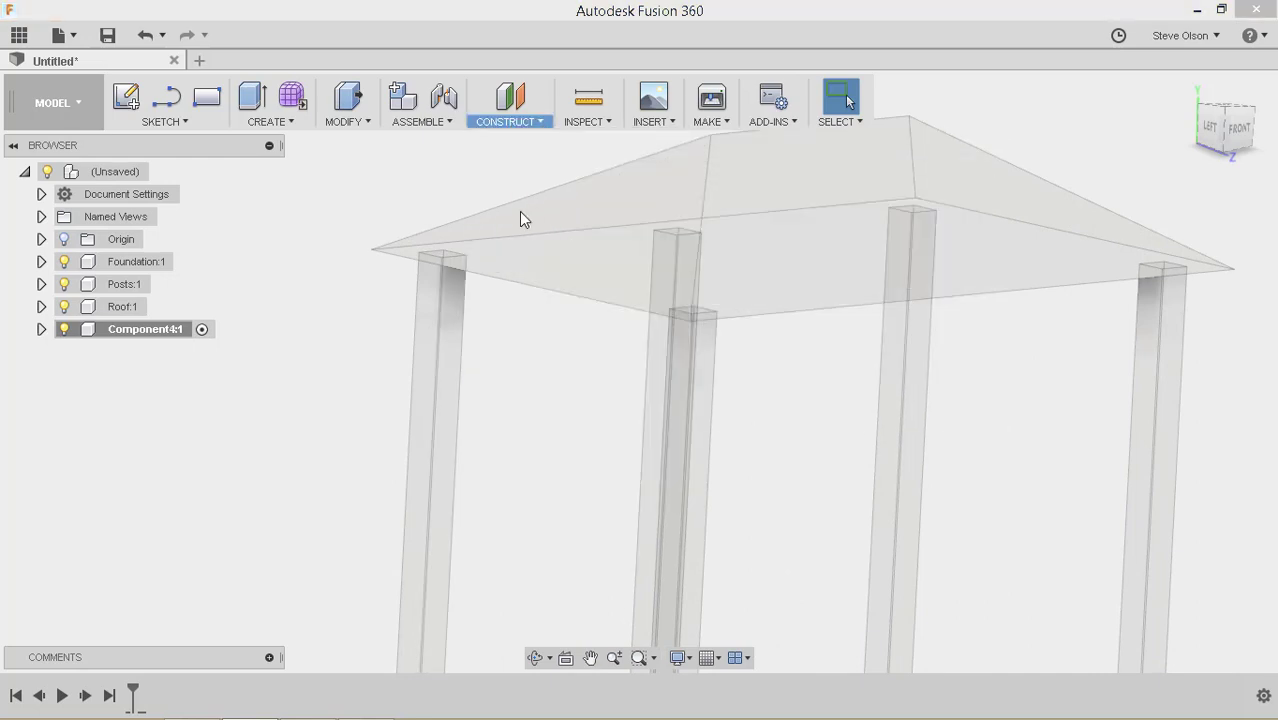
pyautogui.click(432, 338)
pyautogui.keyDown('shift'); pyautogui.moveTo(488, 348); pyautogui.dragTo(391, 320, button='middle'); pyautogui.keyUp('shift')
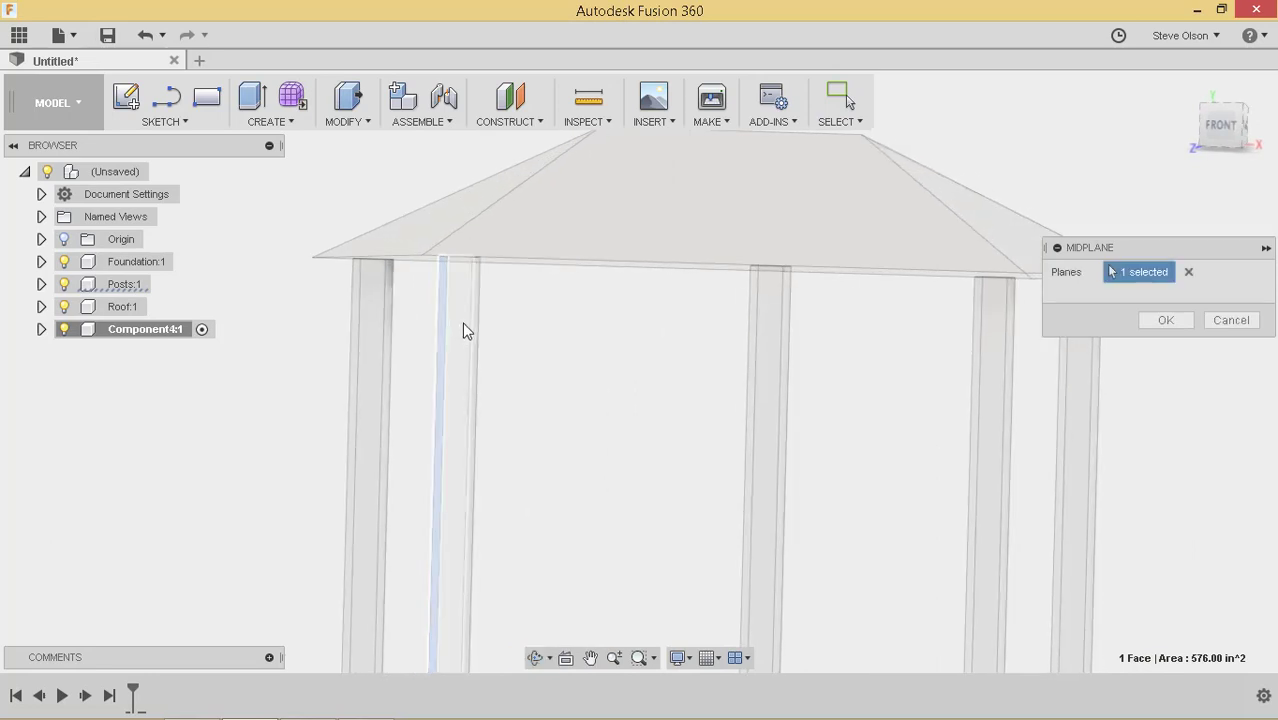
pyautogui.scroll(3, 465, 328)
pyautogui.click(482, 310)
pyautogui.keyDown('shift'); pyautogui.moveTo(482, 310); pyautogui.dragTo(873, 292, button='middle'); pyautogui.keyUp('shift')
pyautogui.click(1163, 318)
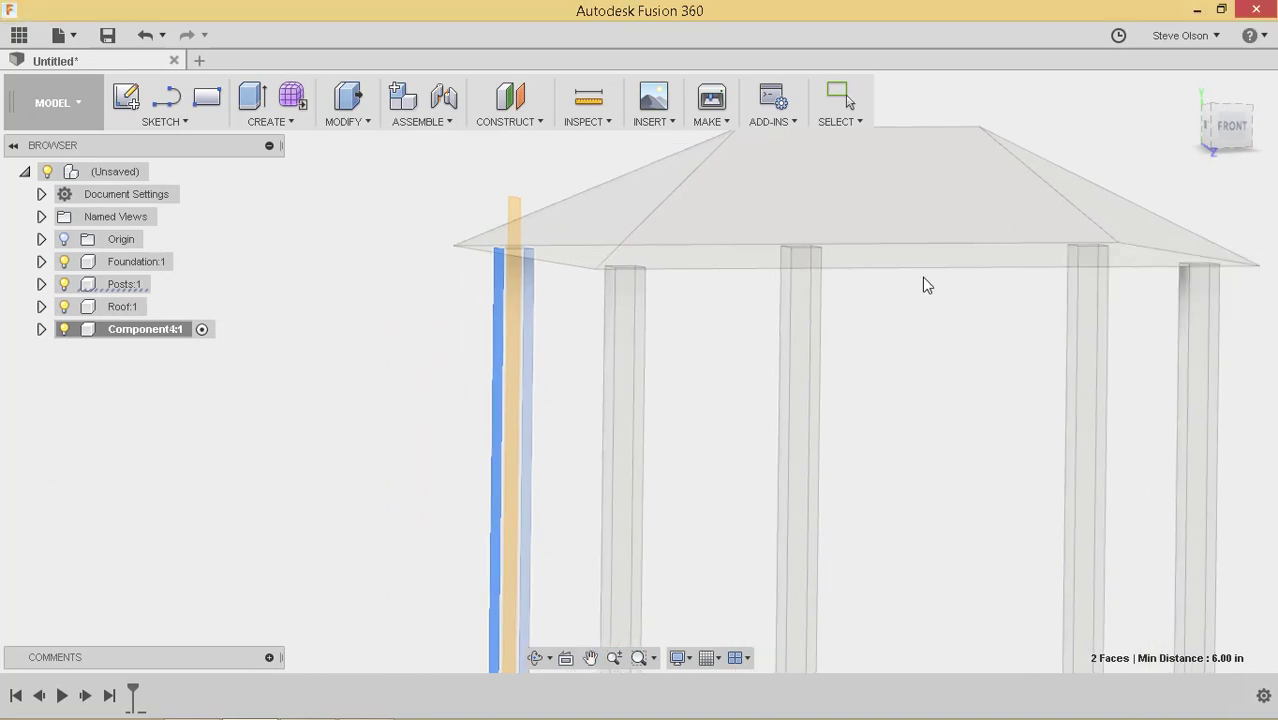
# Step: Start a sketch on the post midplane and project the two posts' inner edges, the roof's bottom edge and the foundation's top edge
pyautogui.click(130, 97)
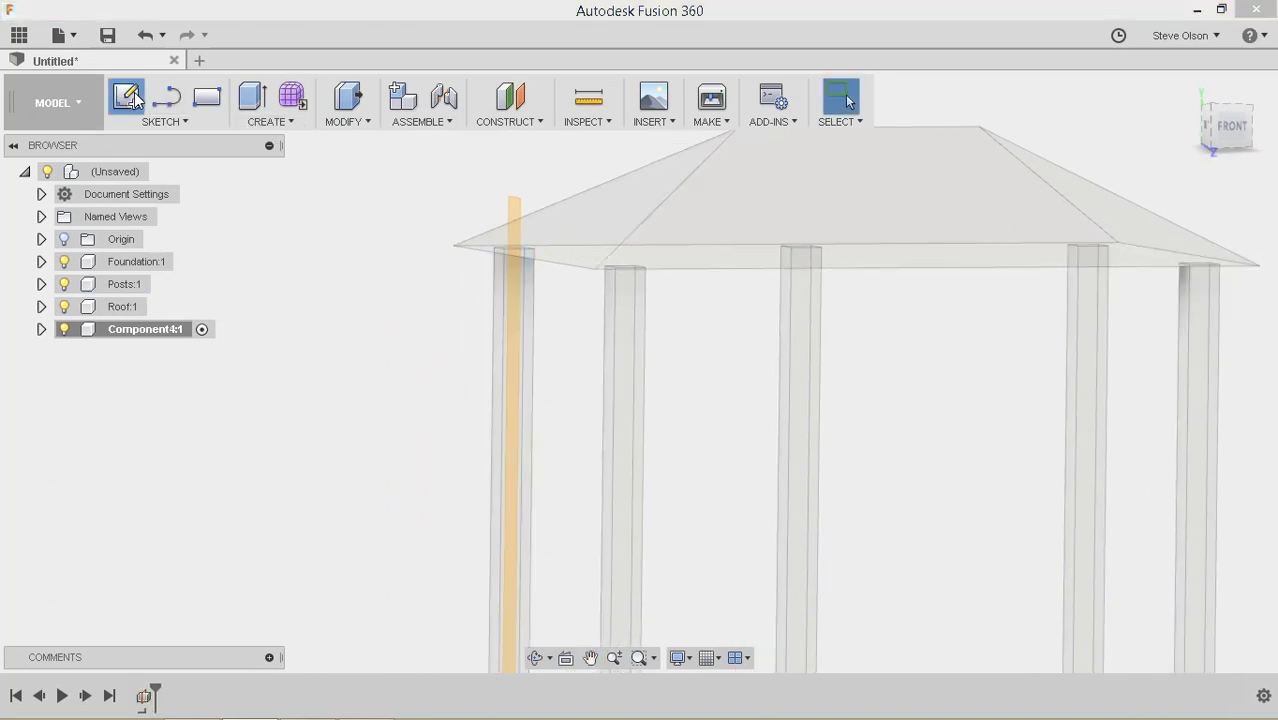
pyautogui.click(515, 203)
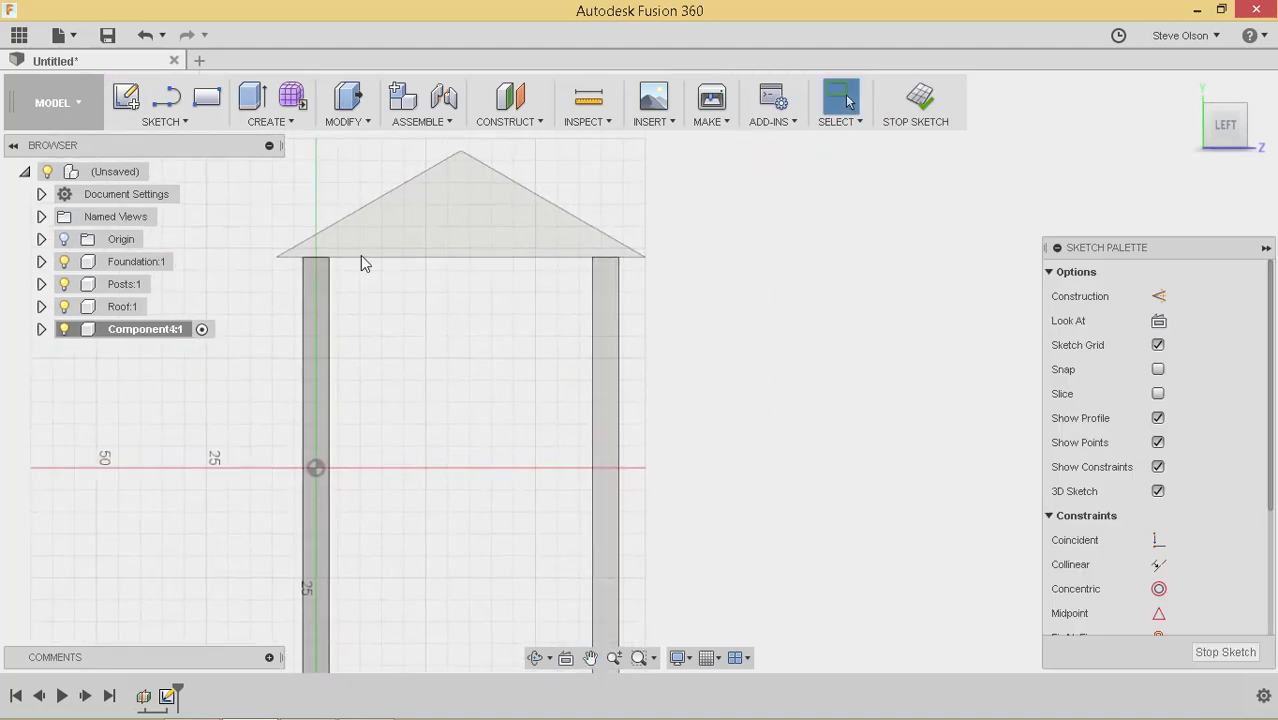
pyautogui.click(175, 121)
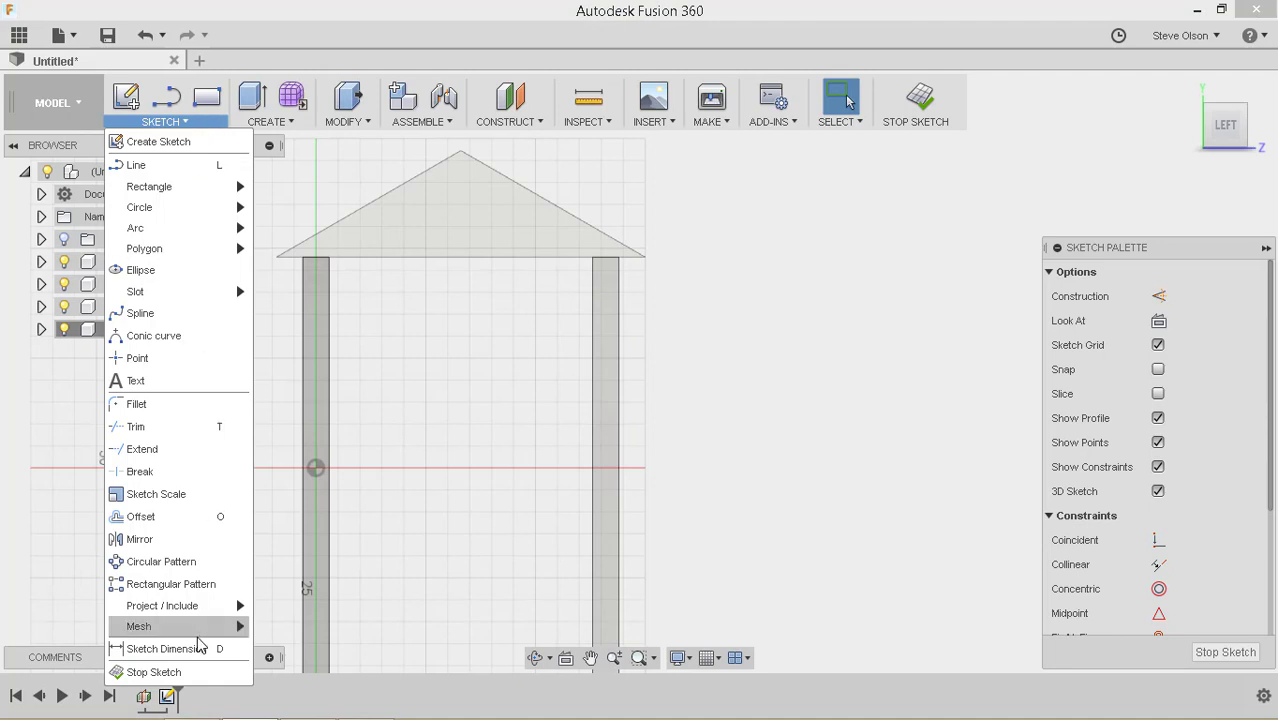
pyautogui.moveTo(194, 626)
pyautogui.click(272, 608)
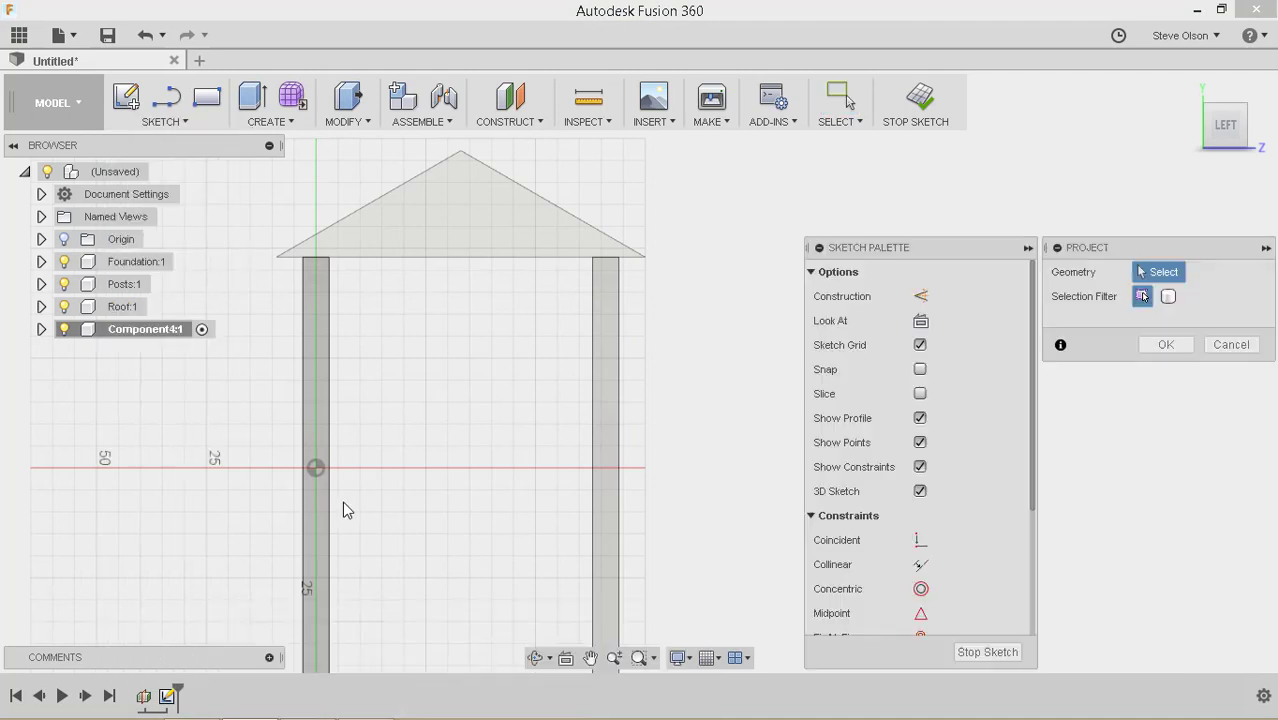
pyautogui.click(331, 348)
pyautogui.click(392, 258)
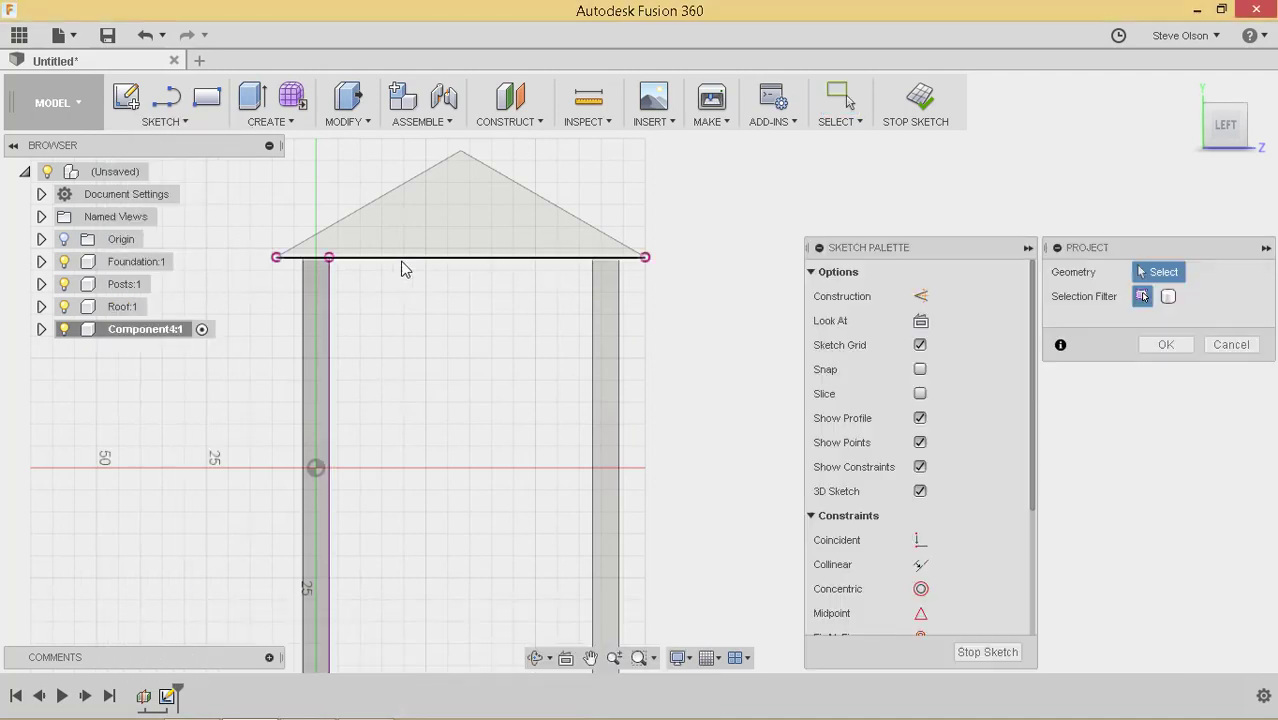
pyautogui.click(592, 330)
pyautogui.moveTo(510, 358); pyautogui.dragTo(468, 306, button='middle')
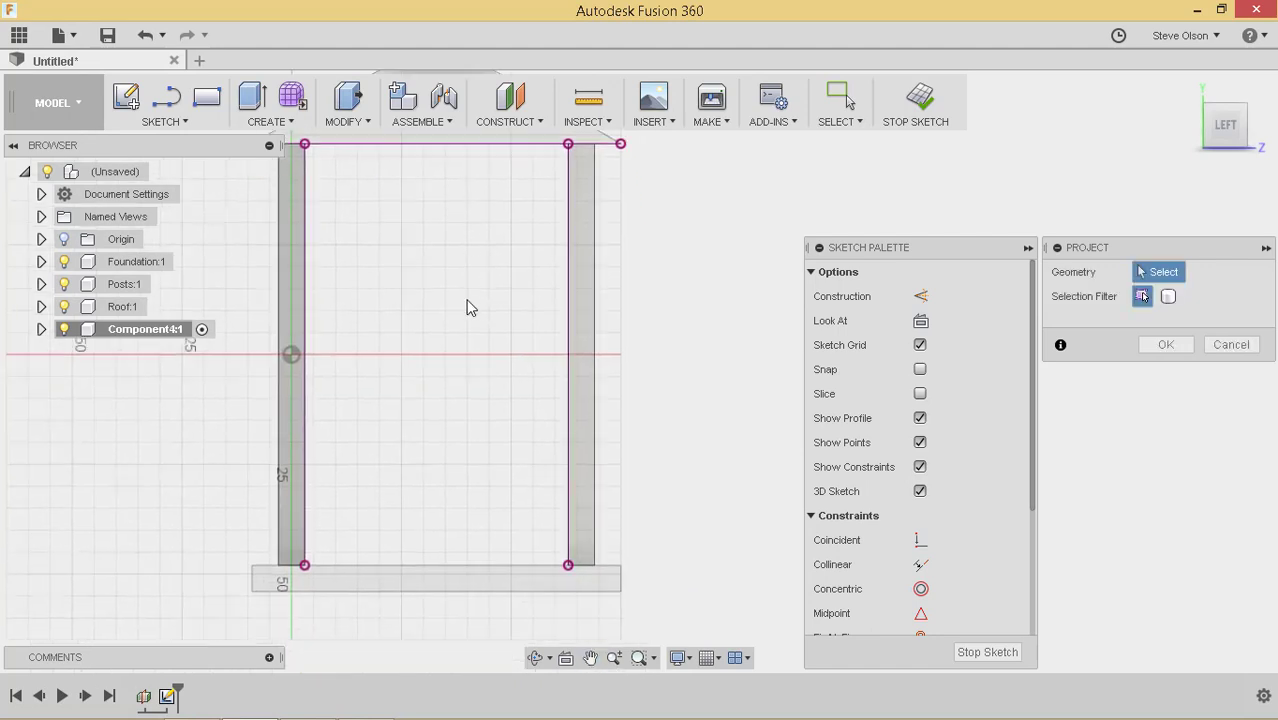
pyautogui.click(403, 561)
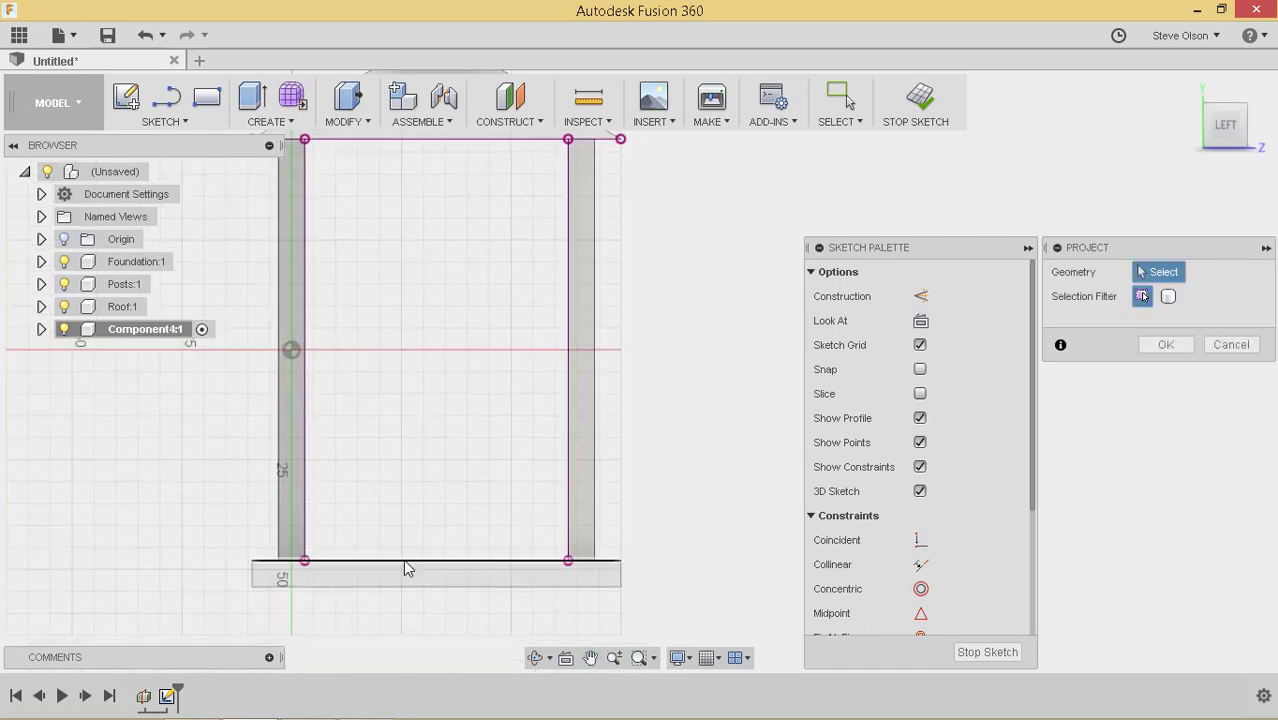
pyautogui.moveTo(349, 300); pyautogui.dragTo(354, 343, button='middle')
# Step: Draw a rectangle 60 in wide between the two projected post edges, clear of the roof and foundation lines
pyautogui.click(212, 102)
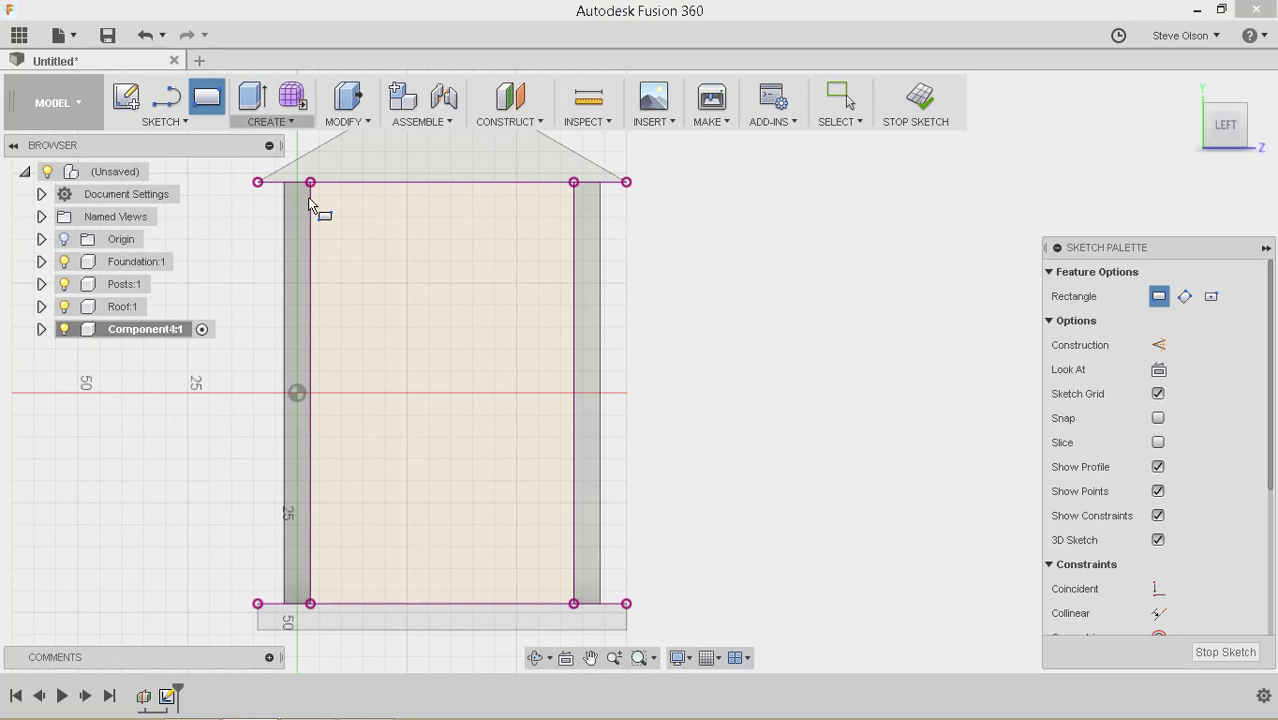
pyautogui.click(313, 219)
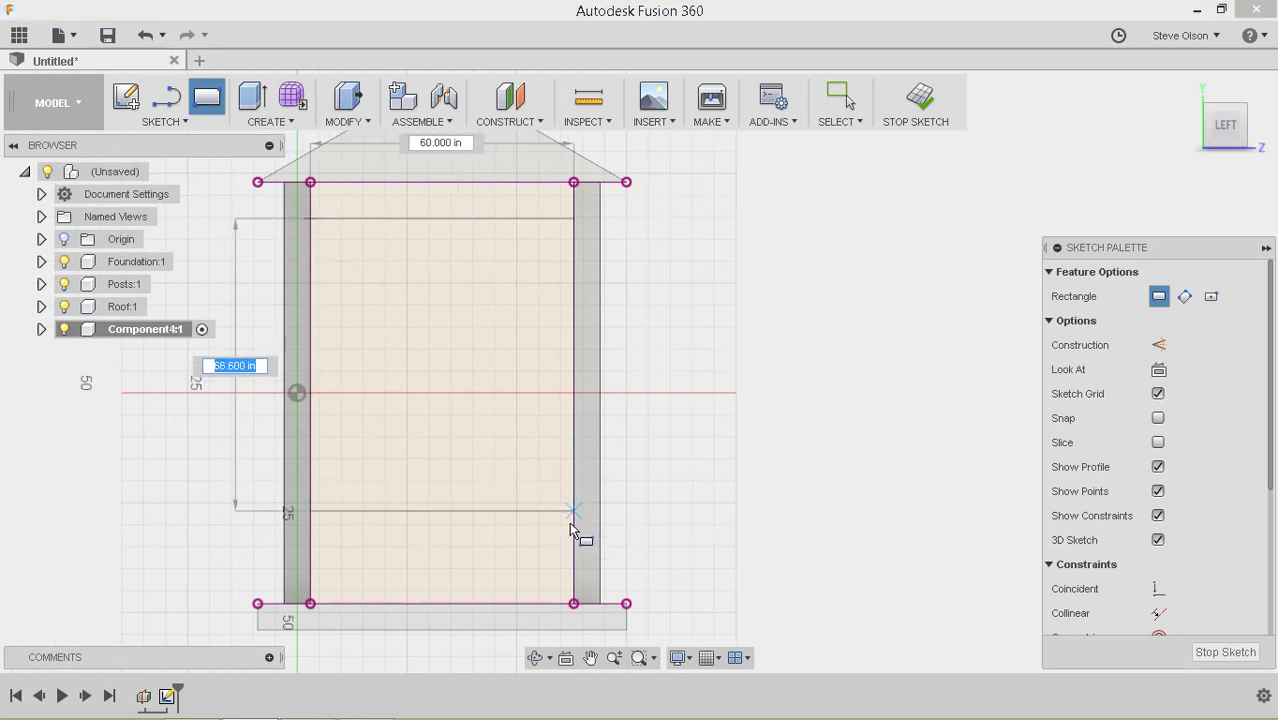
pyautogui.click(577, 560)
# Step: Dimension the rectangle's upper edge 12 in below the projected roof line
pyautogui.scroll(-1, 508, 440)
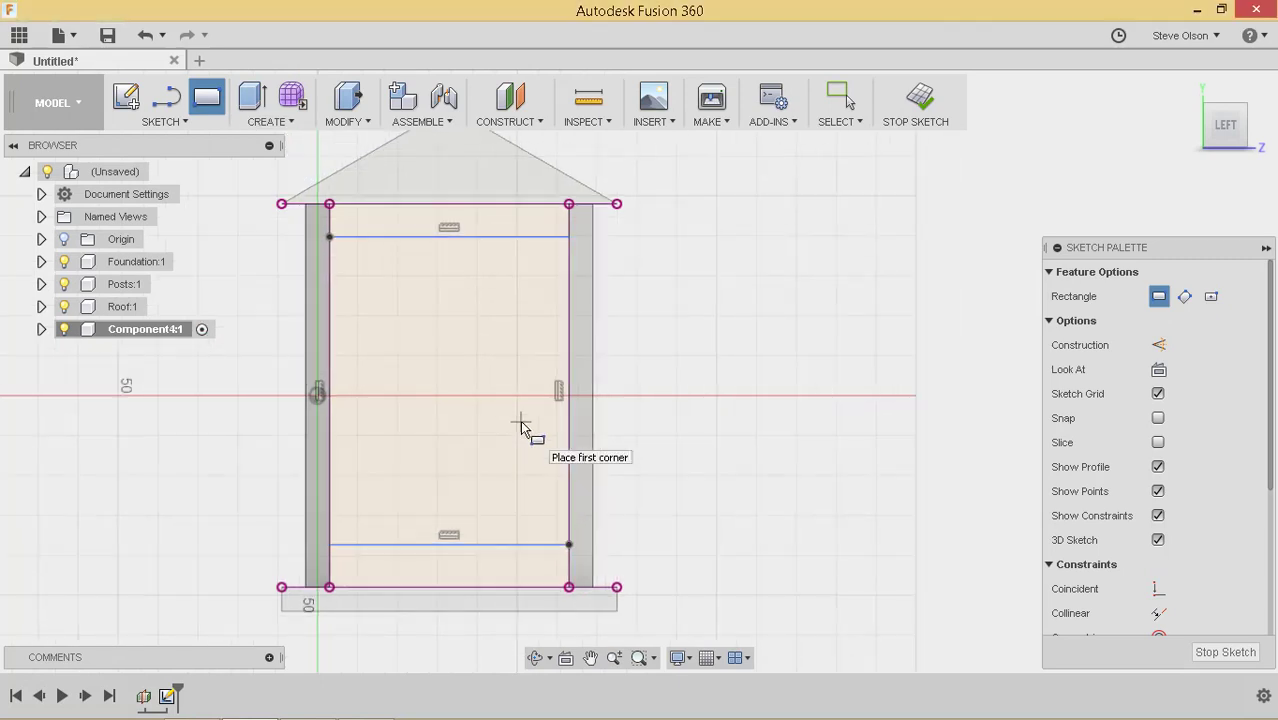
pyautogui.keyDown('shift'); pyautogui.moveTo(522, 423); pyautogui.dragTo(297, 148, button='middle'); pyautogui.keyUp('shift')
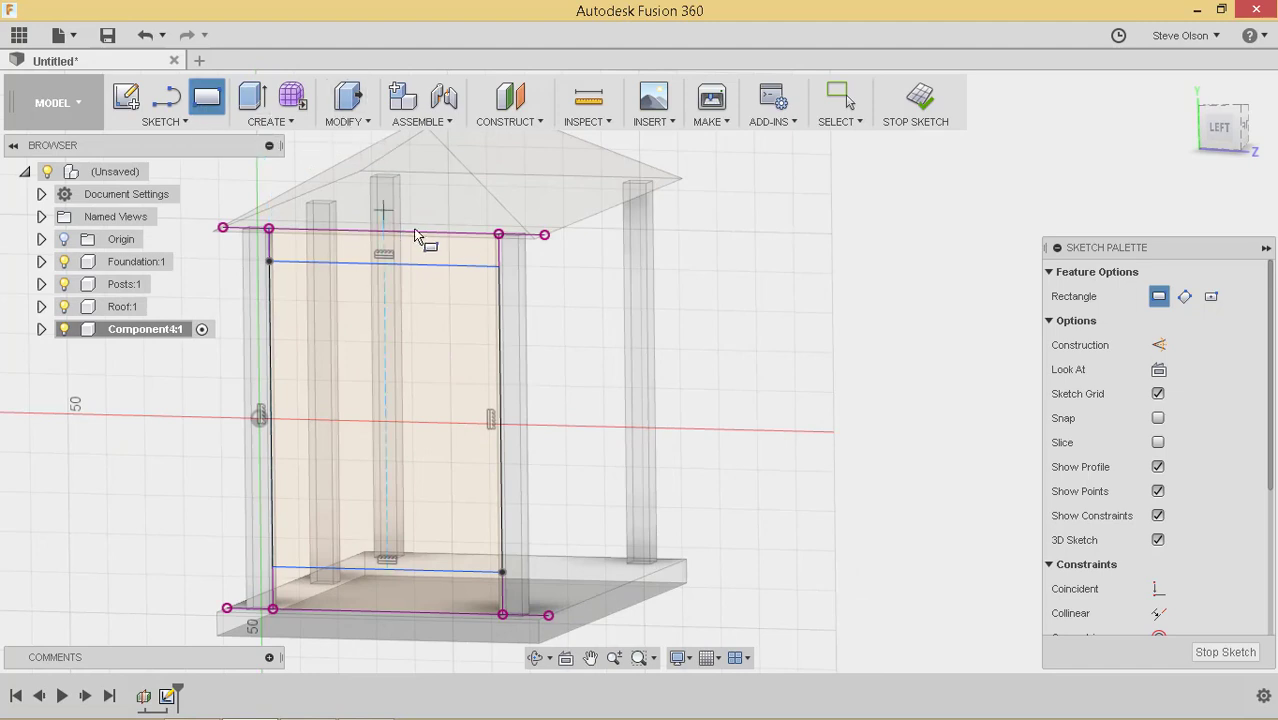
pyautogui.press('d')
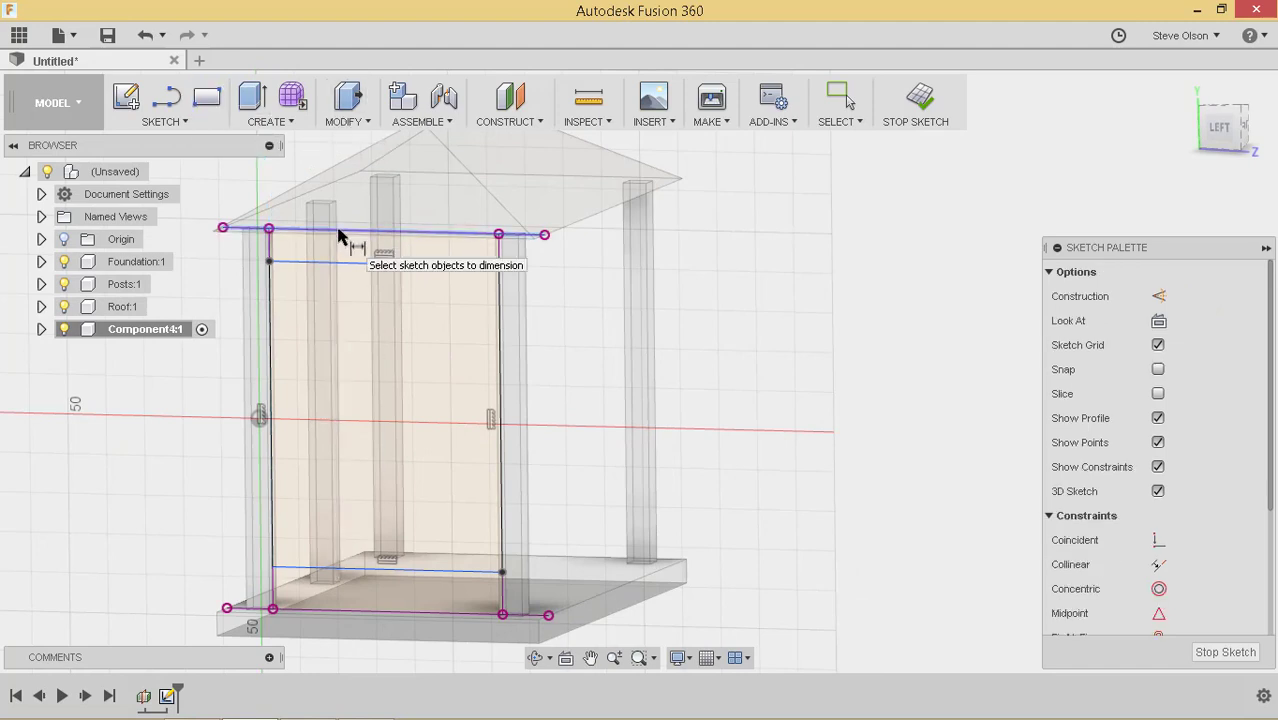
pyautogui.click(346, 266)
pyautogui.moveTo(348, 268); pyautogui.dragTo(494, 280, button='middle')
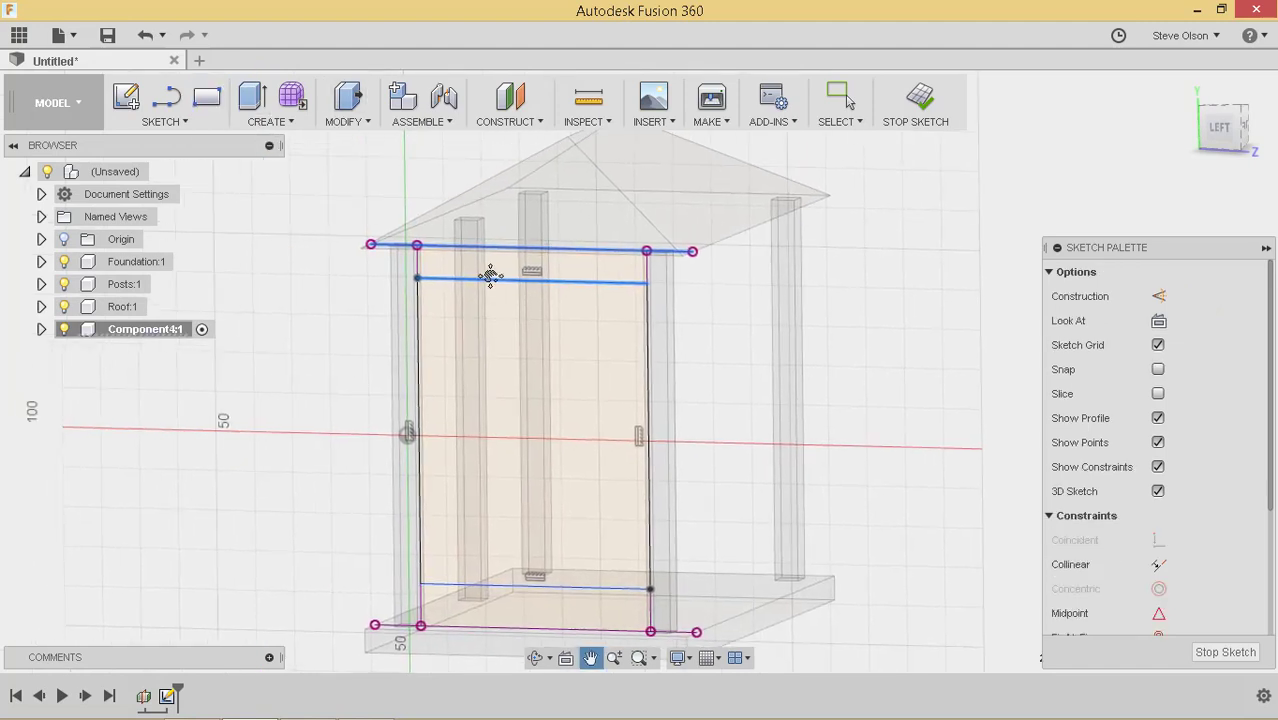
pyautogui.click(351, 263)
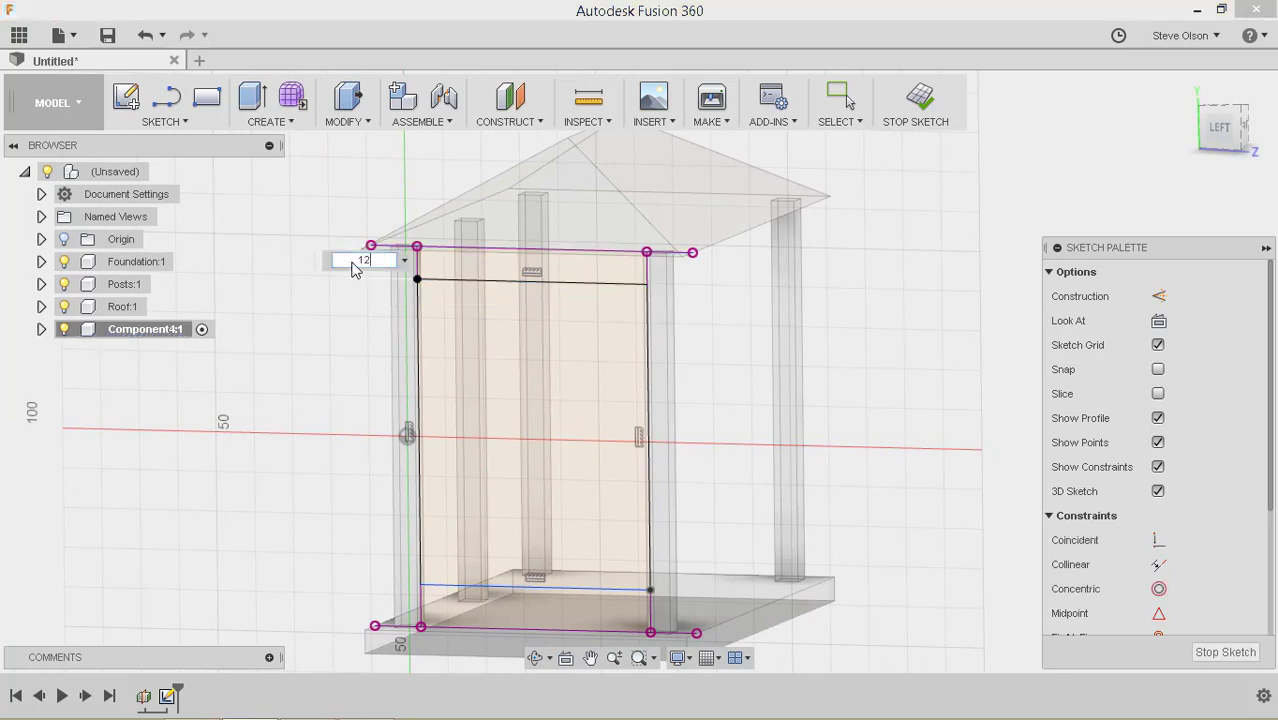
pyautogui.write('12')
pyautogui.press('Return')
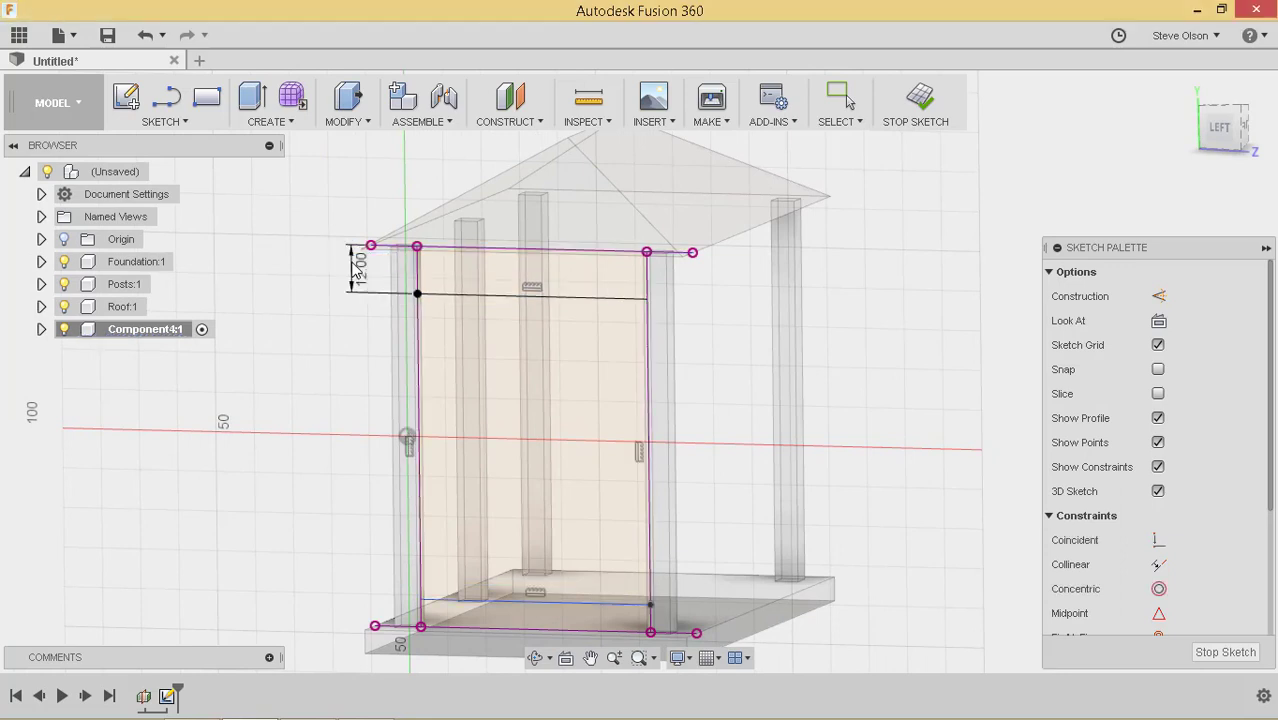
# Step: Dimension the rectangle's lower edge 12 in above the projected foundation line and finish the sketch
pyautogui.click(460, 628)
pyautogui.click(453, 605)
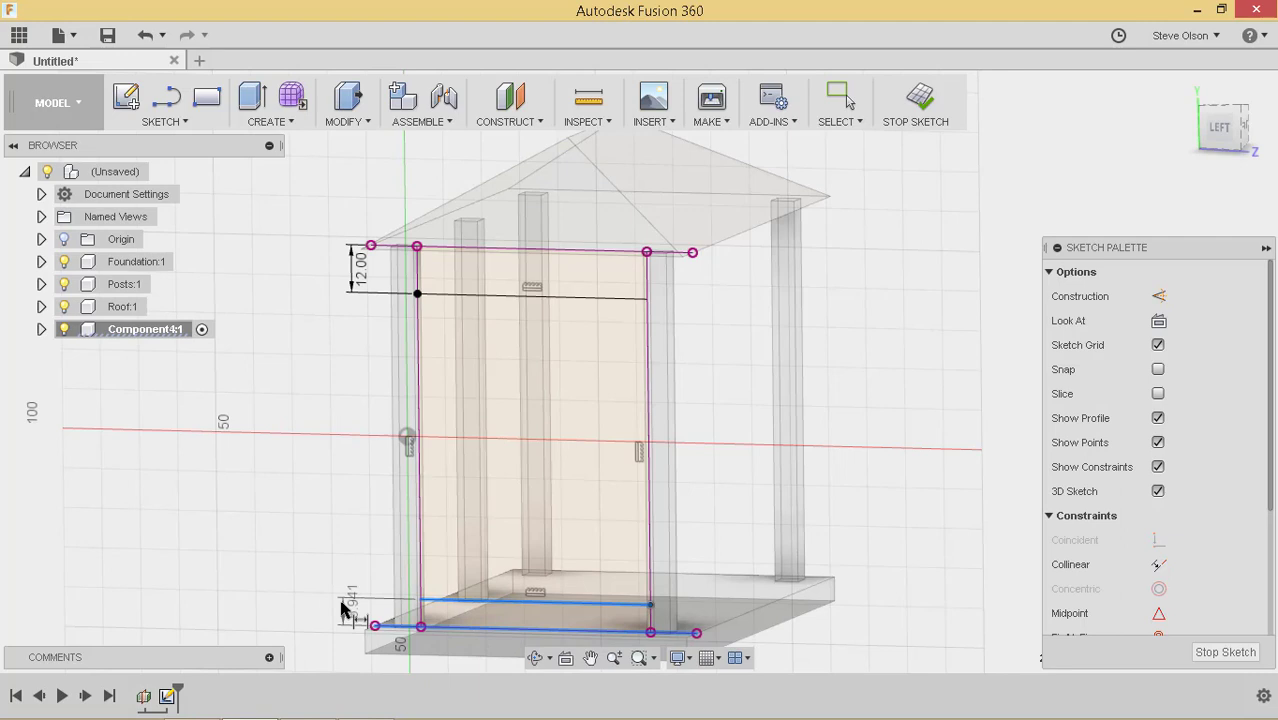
pyautogui.click(340, 603)
pyautogui.write('12')
pyautogui.press('Return')
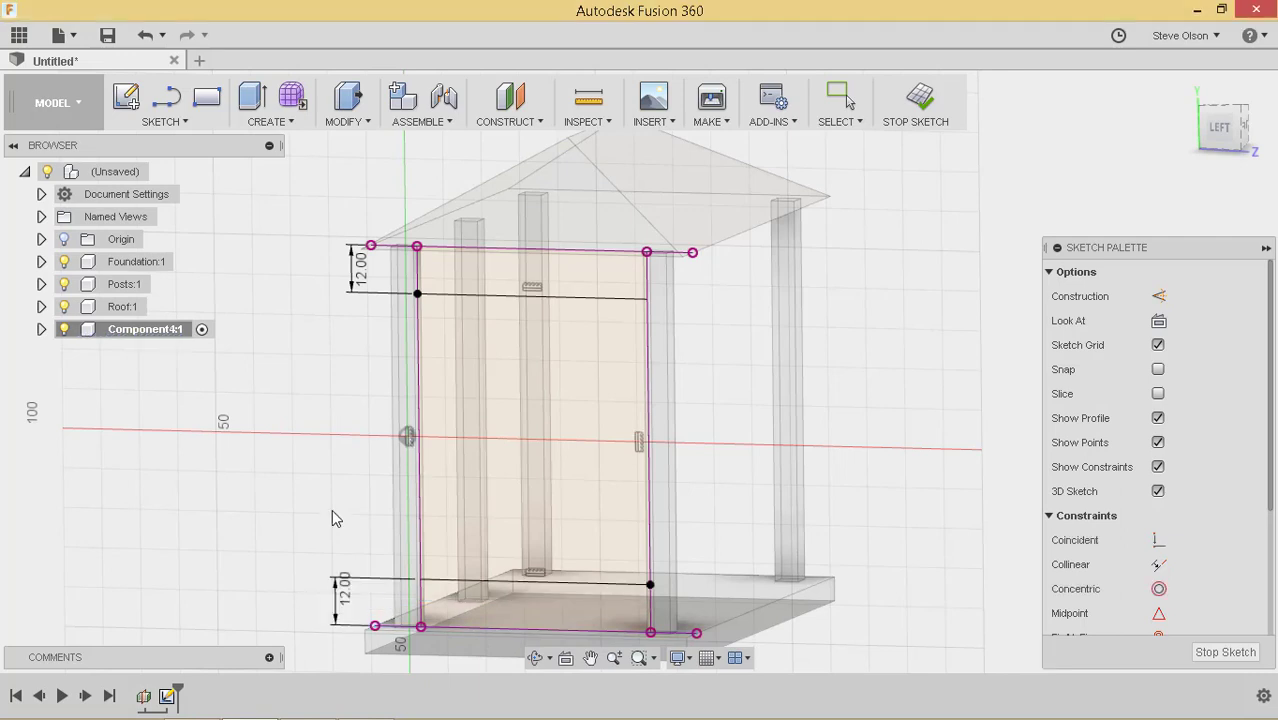
pyautogui.click(920, 100)
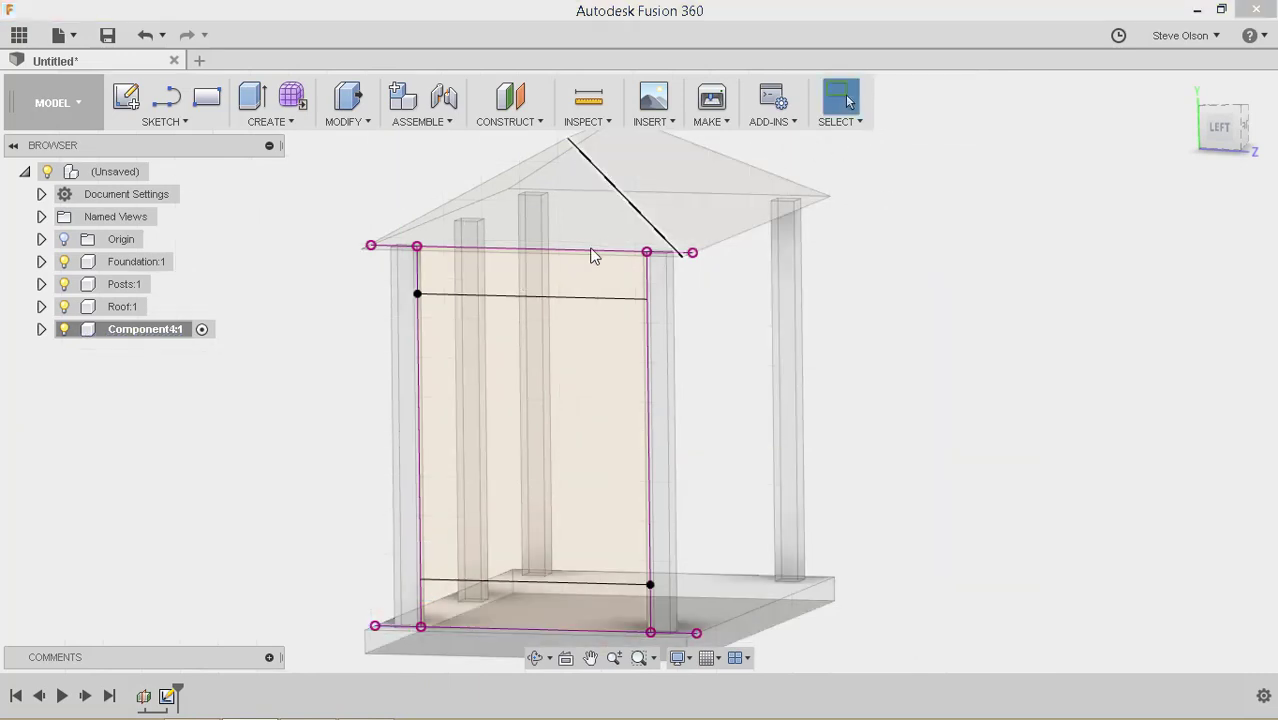
# Step: Extrude the rectangle between the posts symmetrically as a new body, with a whole-length distance of 0.25 in
pyautogui.keyDown('shift'); pyautogui.moveTo(494, 274); pyautogui.dragTo(474, 274, button='middle'); pyautogui.keyUp('shift')
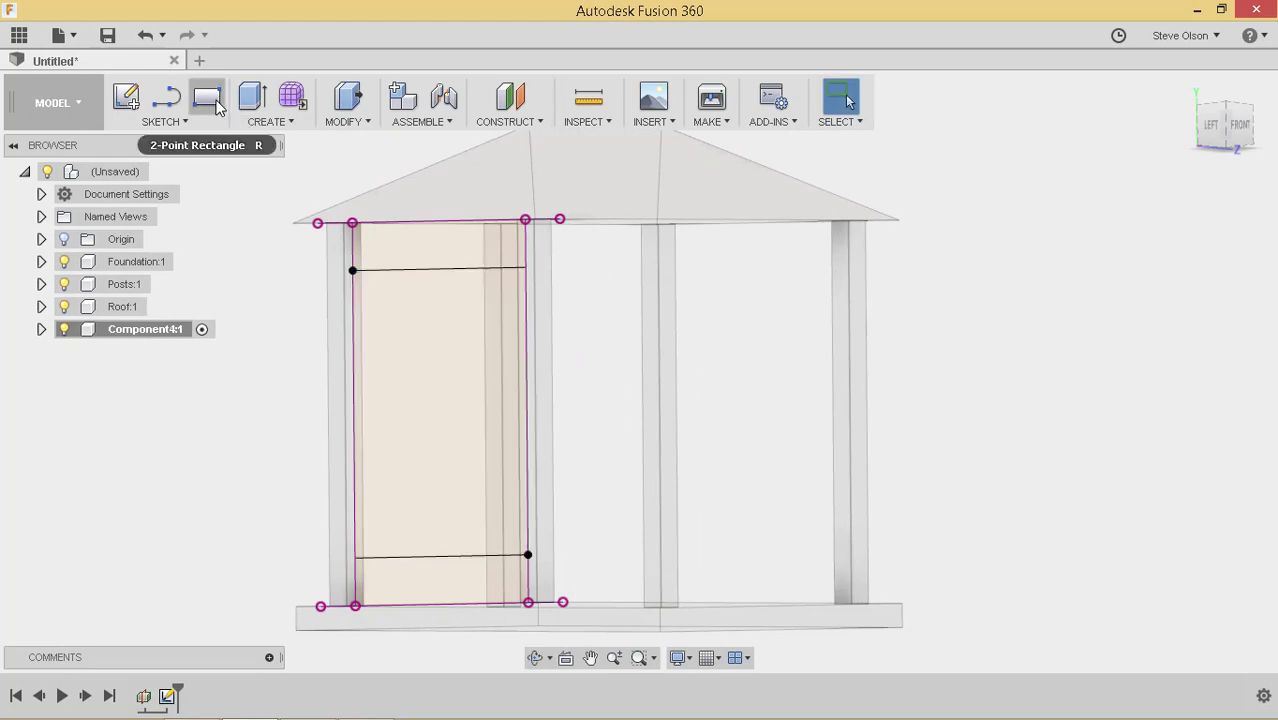
pyautogui.click(252, 96)
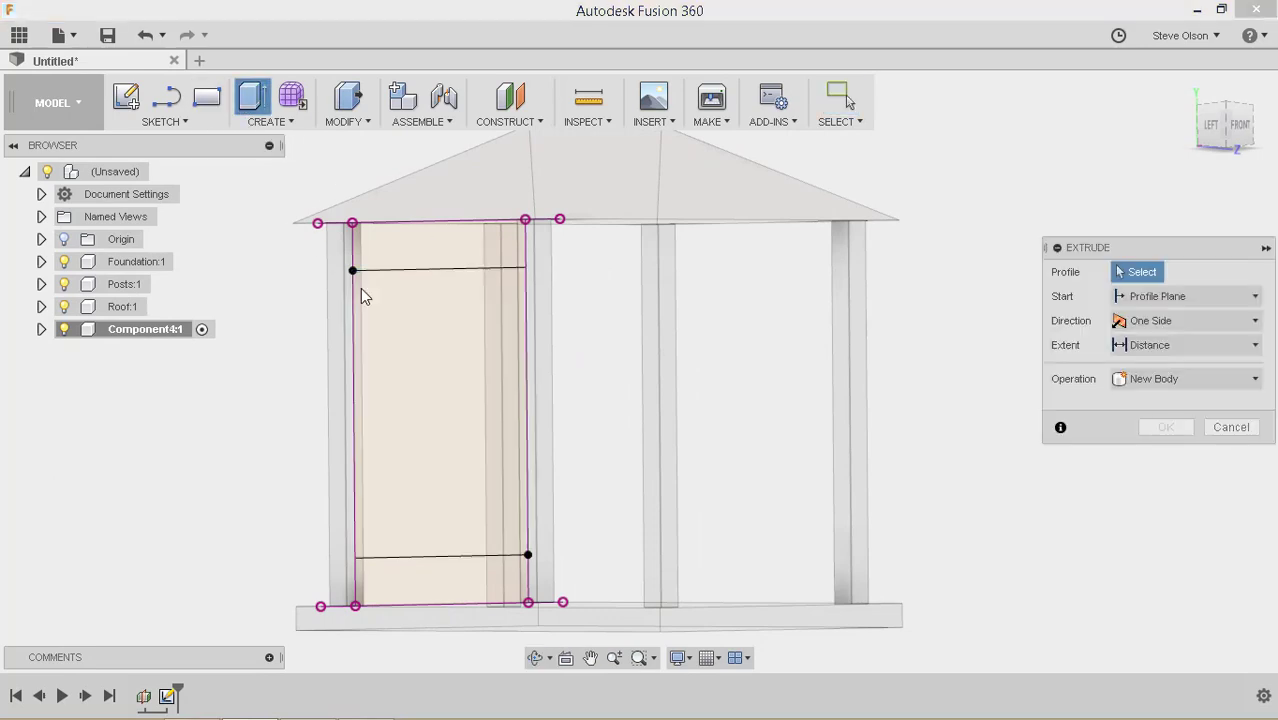
pyautogui.click(405, 338)
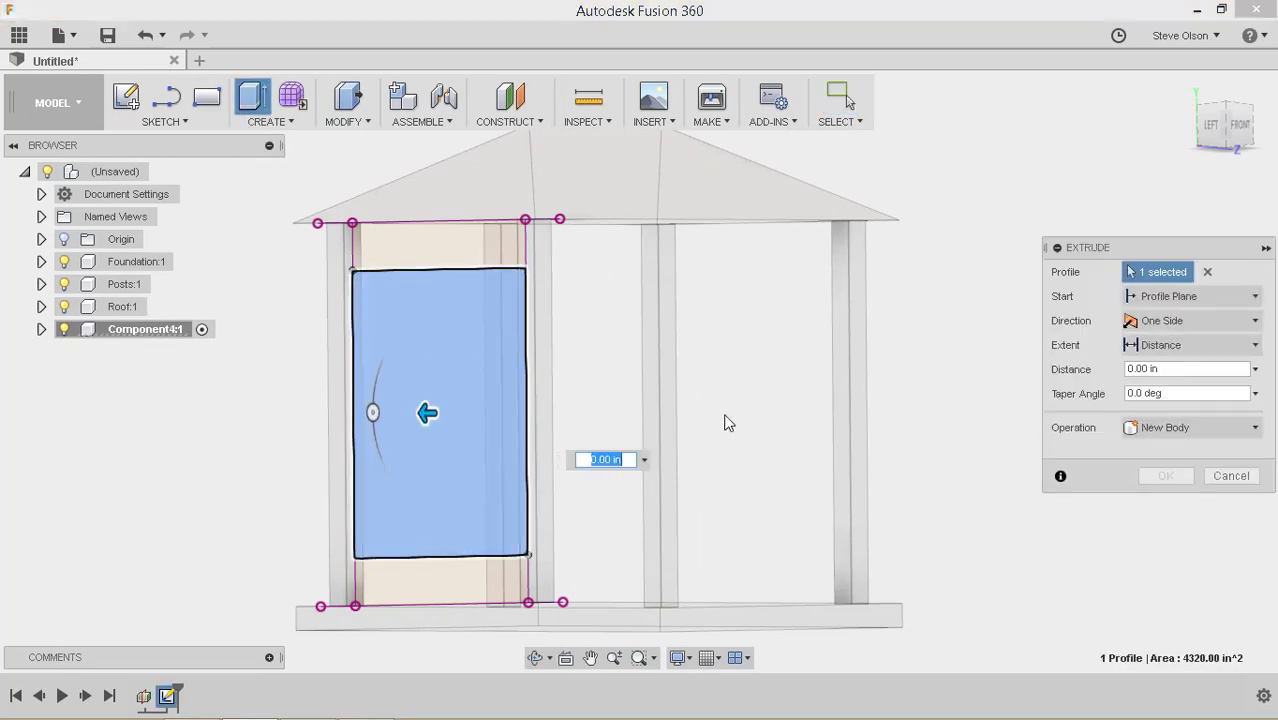
pyautogui.click(1197, 345)
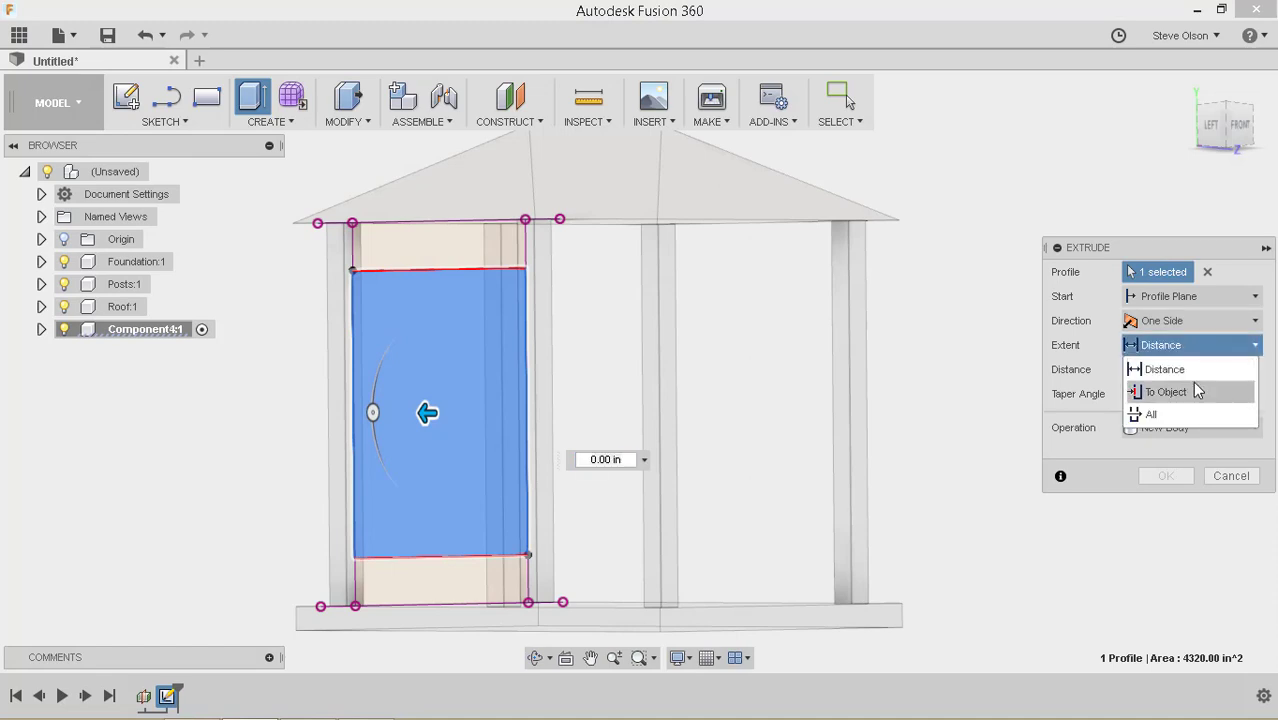
pyautogui.click(1189, 320)
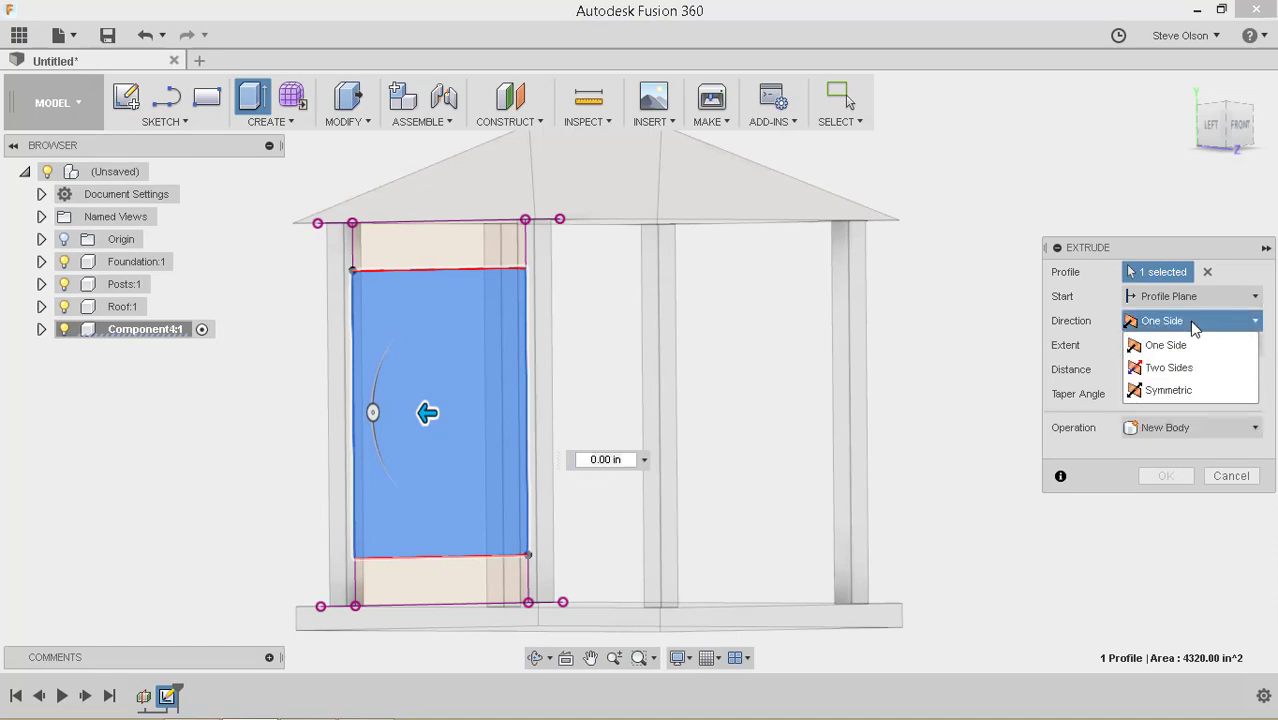
pyautogui.click(1193, 390)
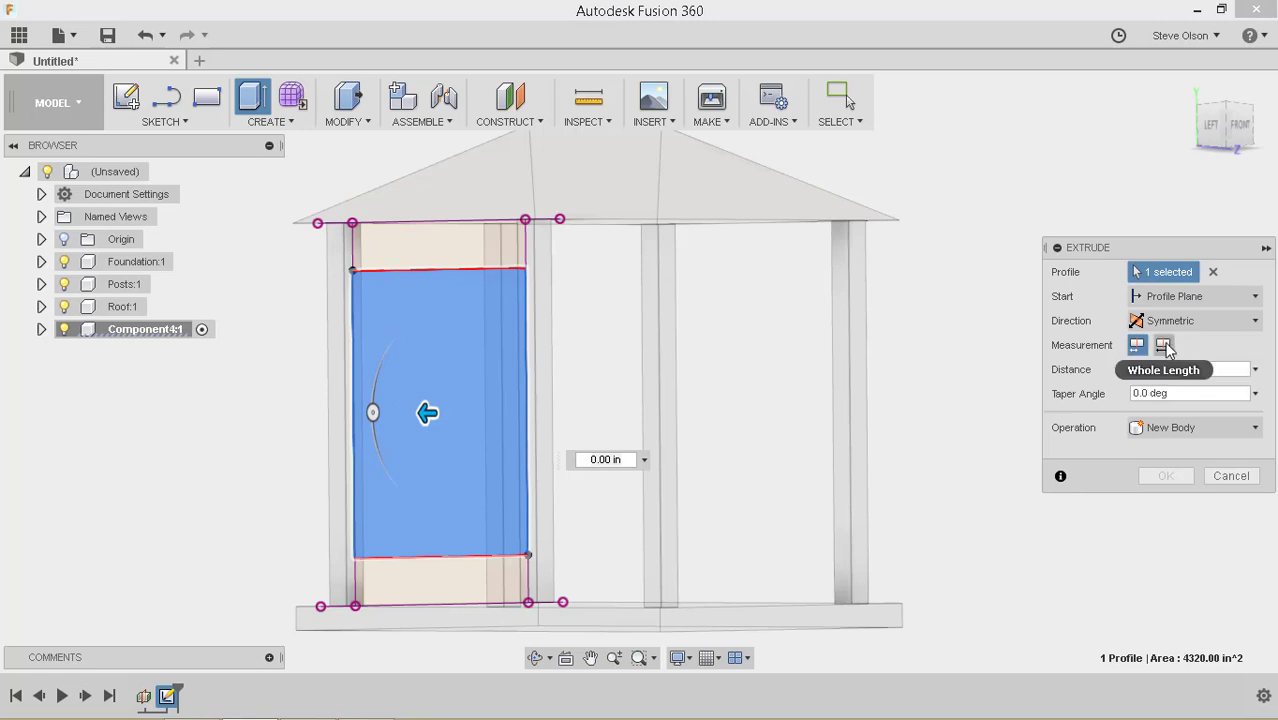
pyautogui.click(1164, 345)
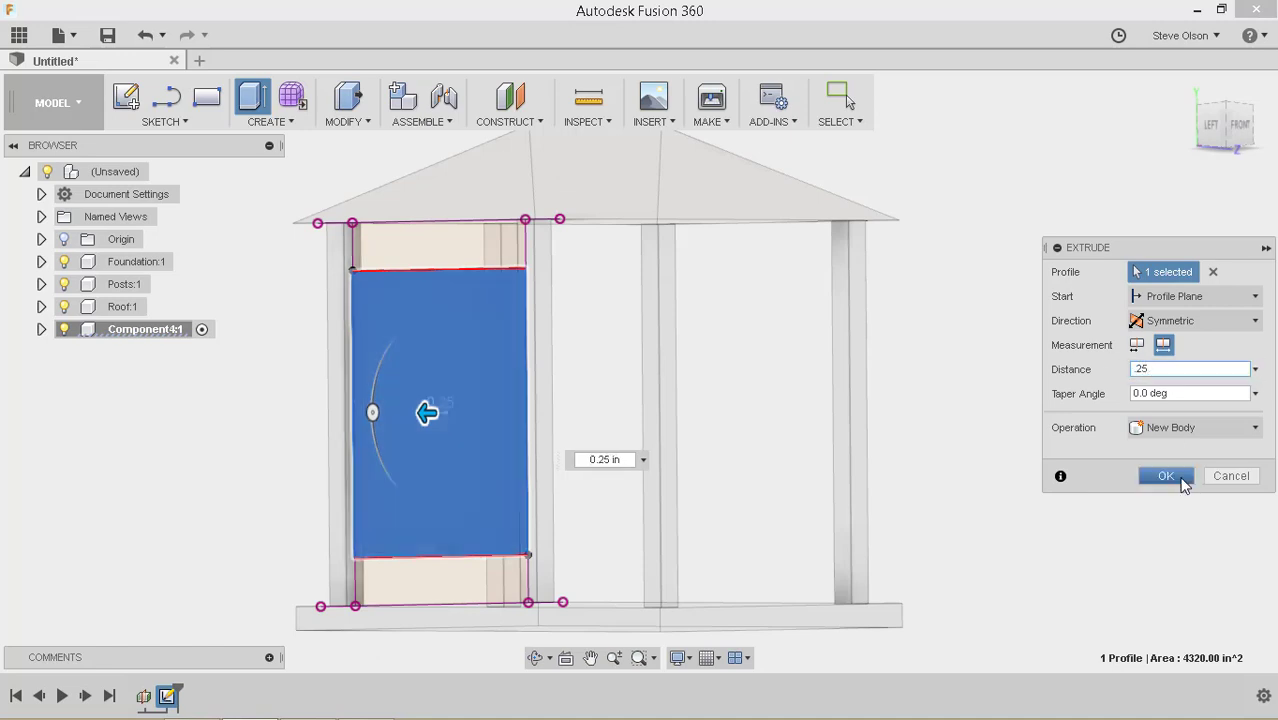
pyautogui.click(1166, 476)
# Step: Rename the component containing the thin panel as Window
pyautogui.keyDown('shift'); pyautogui.moveTo(770, 390); pyautogui.dragTo(713, 400, button='middle'); pyautogui.keyUp('shift')
pyautogui.click(155, 332)
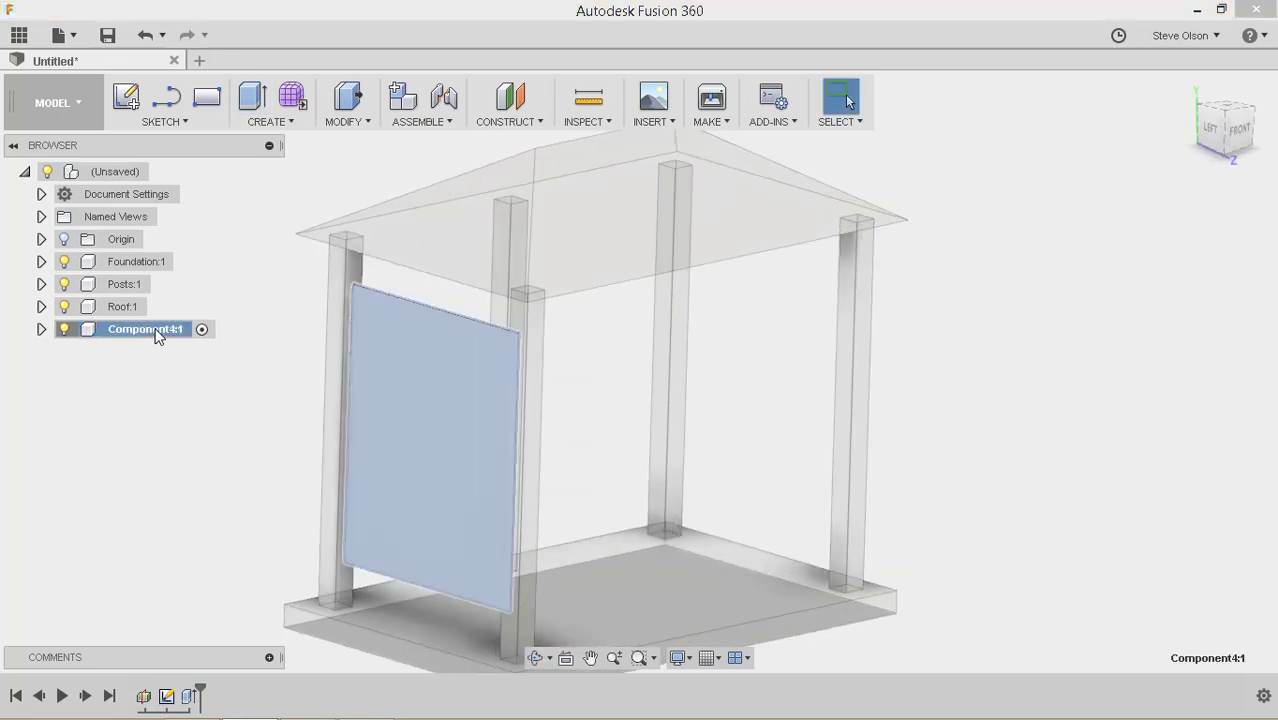
pyautogui.doubleClick(155, 332)
pyautogui.write('Window')
pyautogui.press('Return')
pyautogui.keyDown('shift'); pyautogui.moveTo(269, 280); pyautogui.dragTo(297, 292, button='middle'); pyautogui.keyUp('shift')
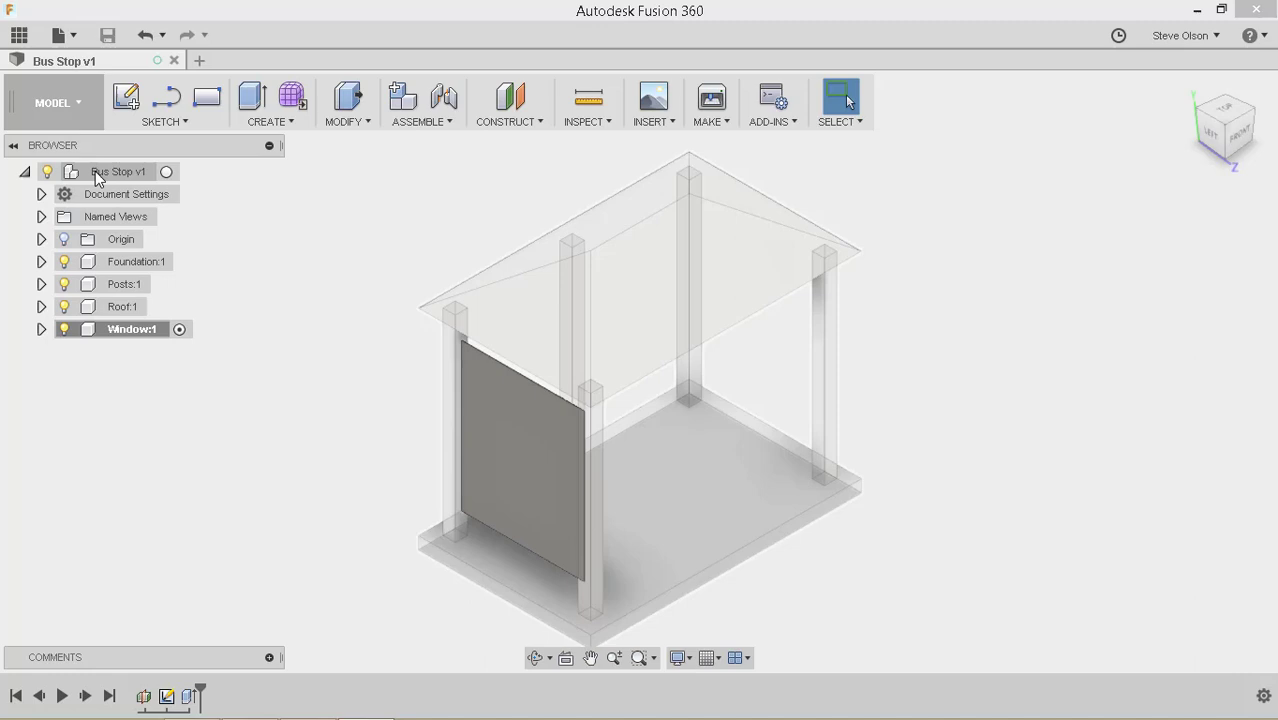
# Step: Activate the top-level assembly and pattern the Window component along the foundation's long edge, with quantity 2 and a 114 in extent
pyautogui.click(167, 172)
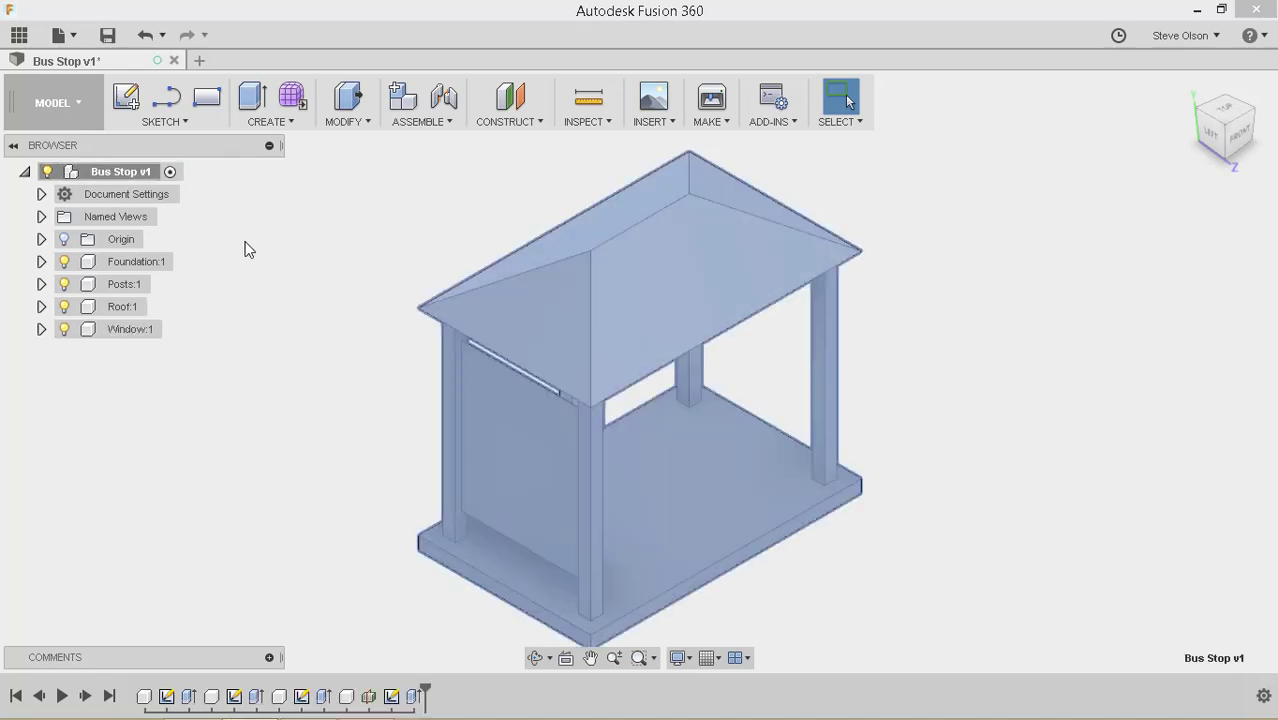
pyautogui.click(289, 125)
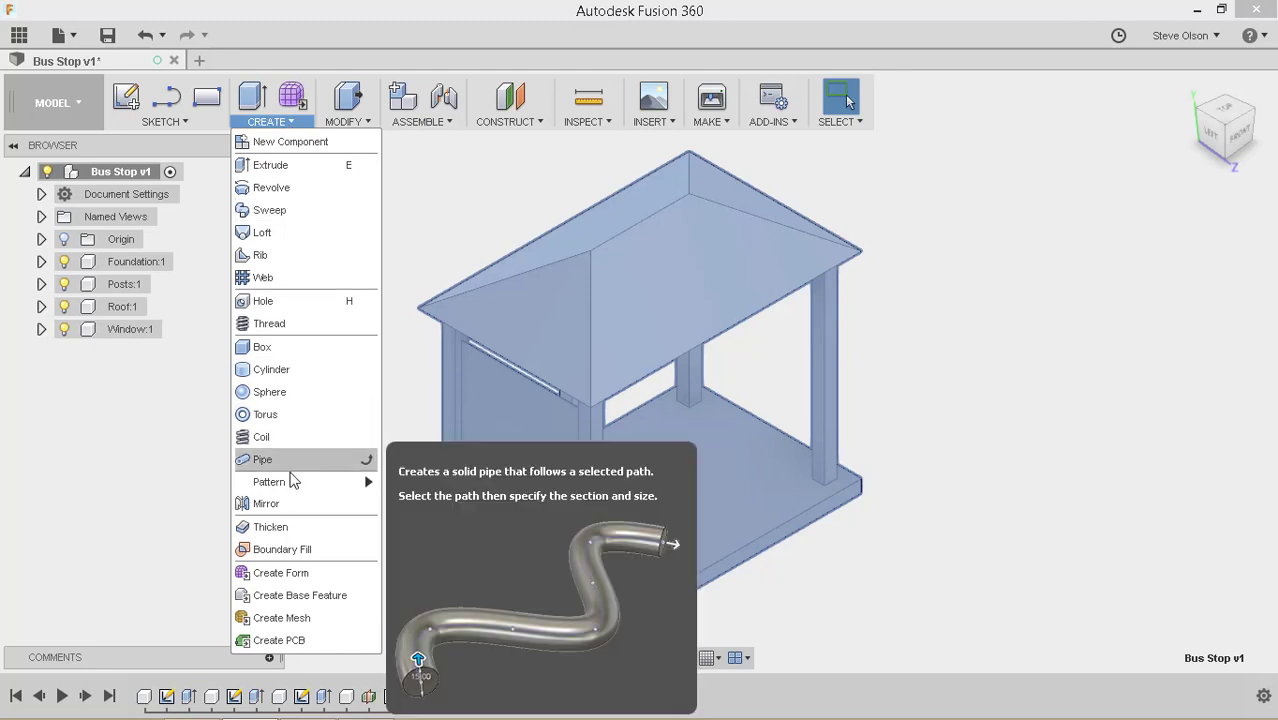
pyautogui.moveTo(293, 481)
pyautogui.click(425, 483)
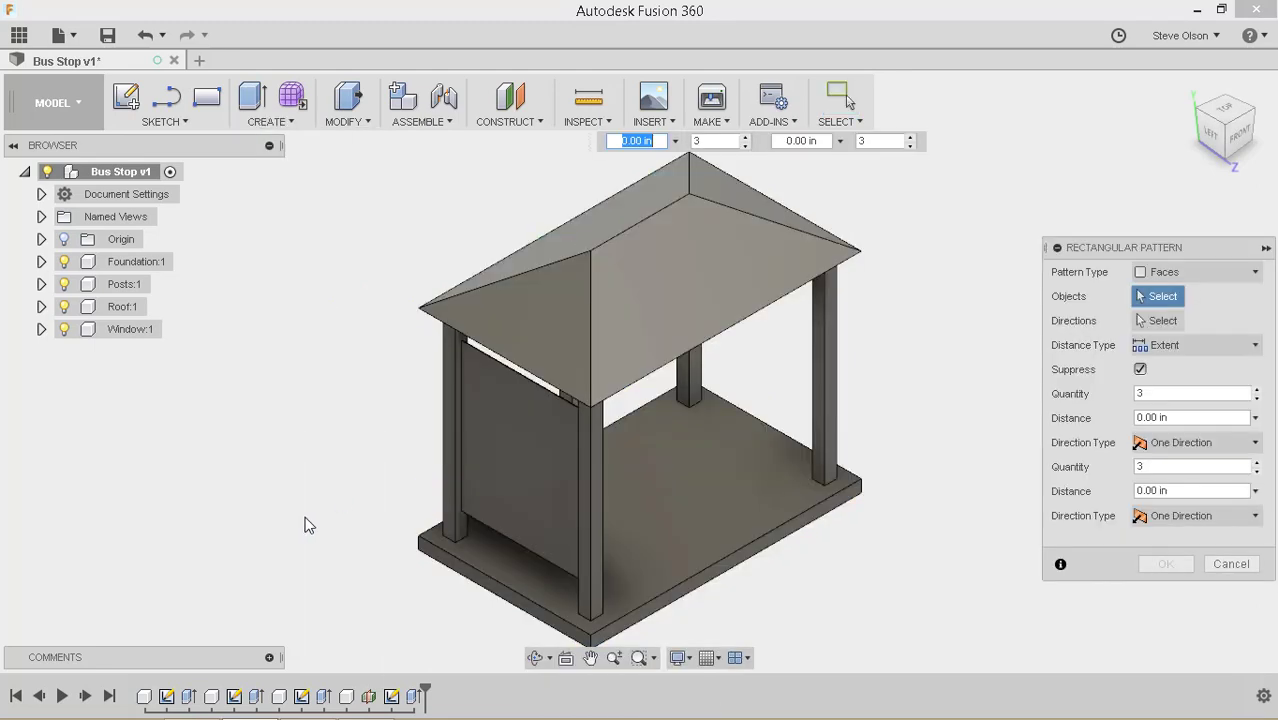
pyautogui.click(1249, 274)
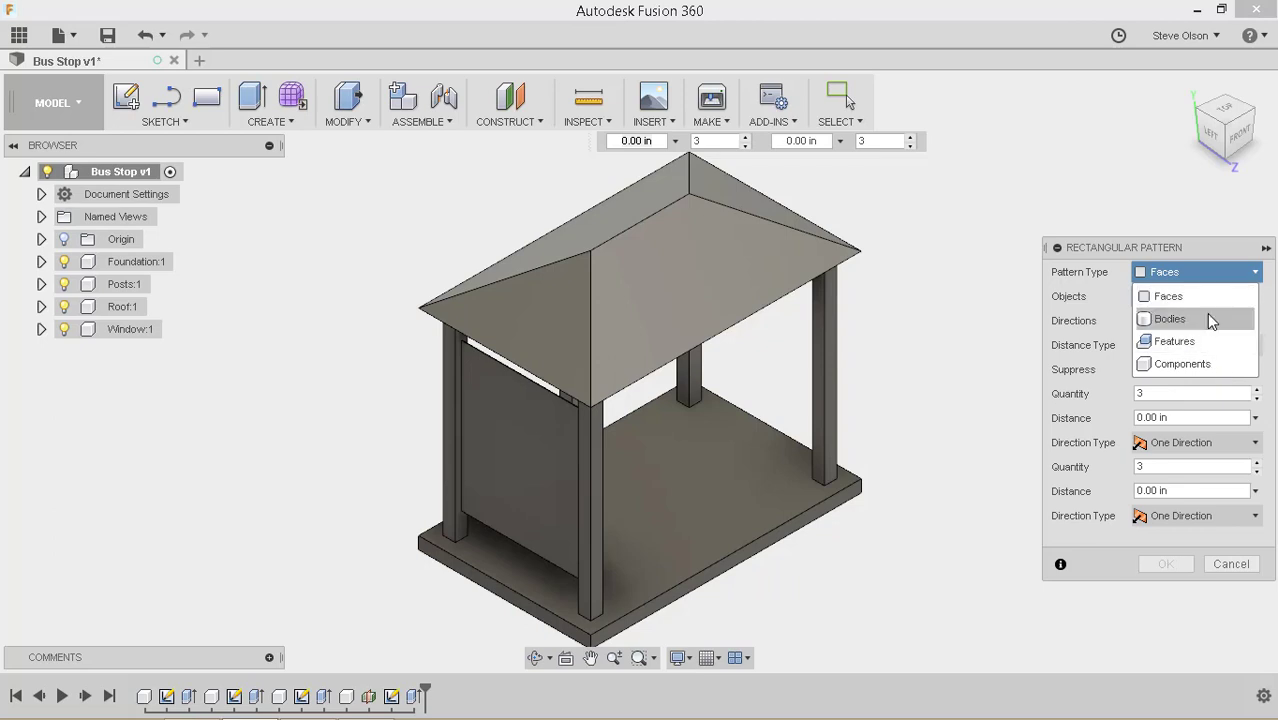
pyautogui.click(1216, 367)
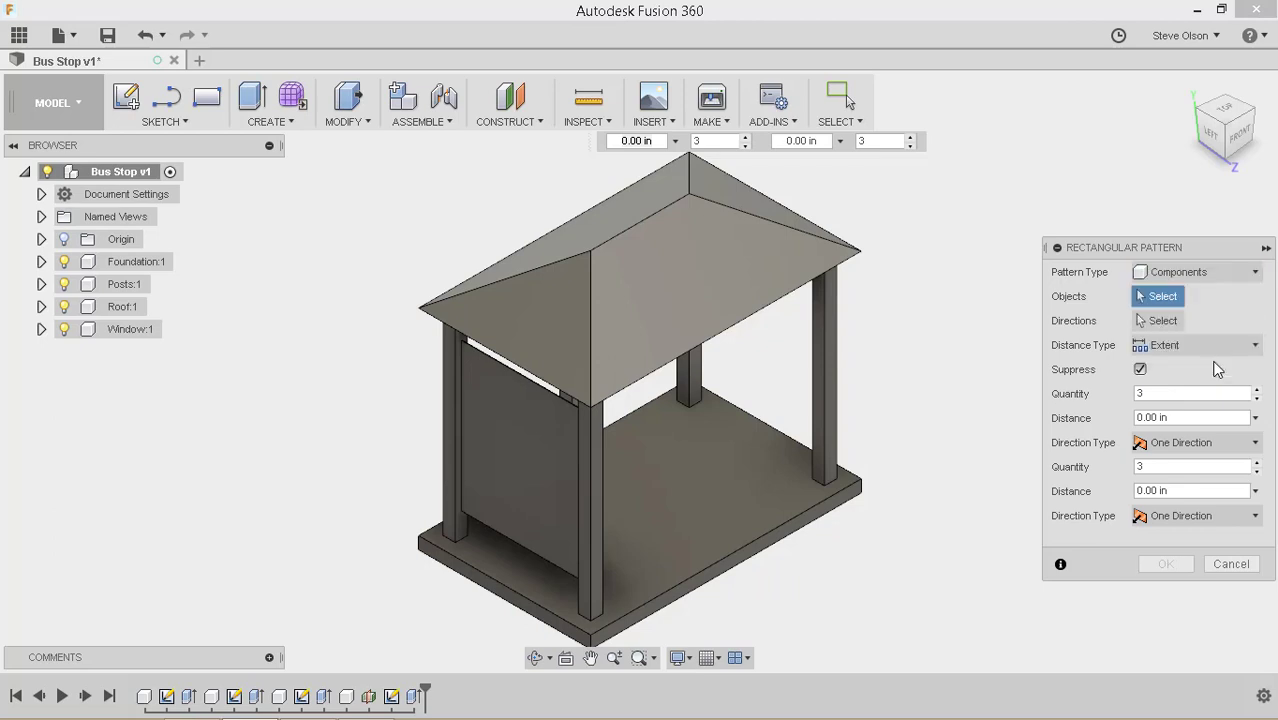
pyautogui.click(543, 439)
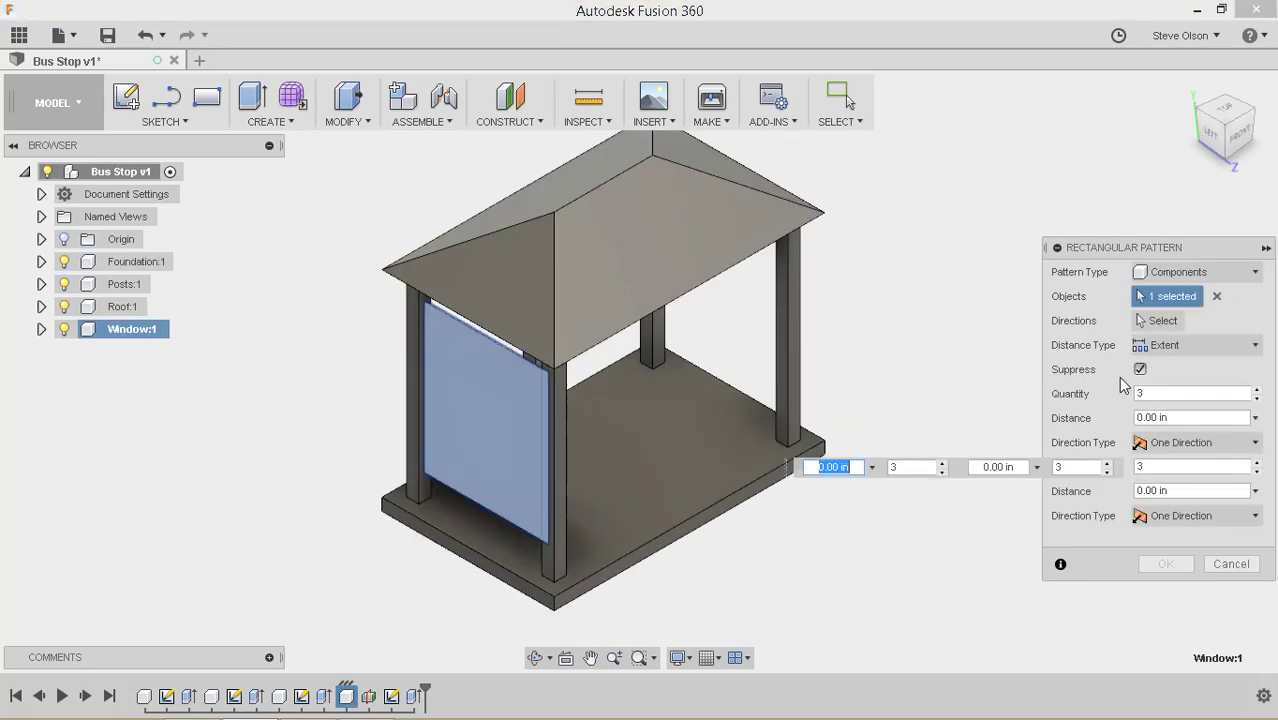
pyautogui.click(679, 522)
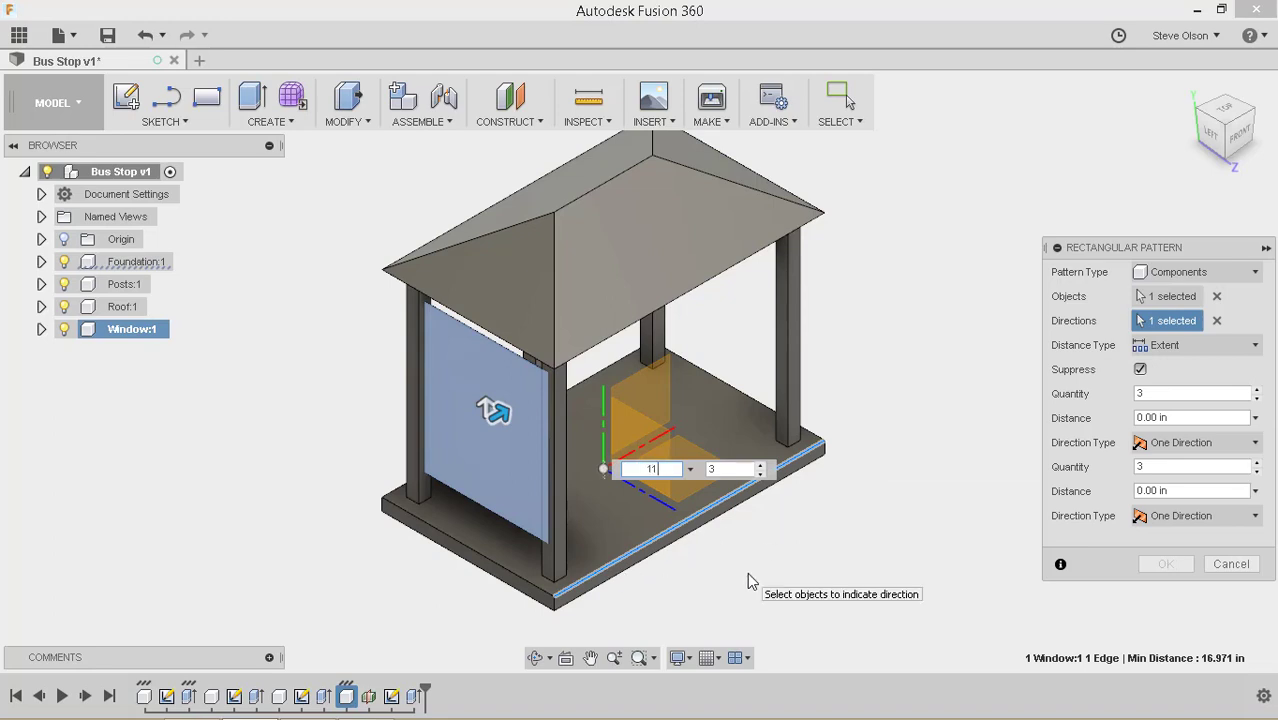
pyautogui.press('Return')
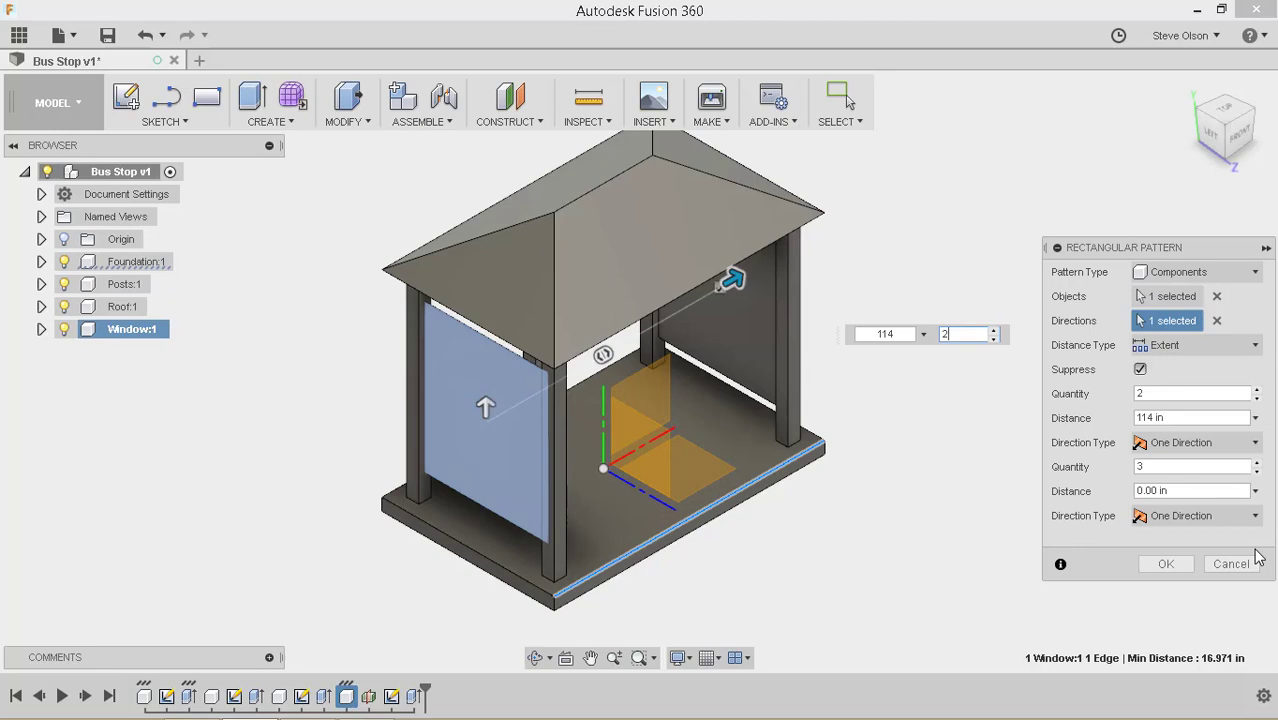
pyautogui.click(1168, 564)
# Step: Create a new component under the top-level Bus Stop assembly
pyautogui.keyDown('shift'); pyautogui.moveTo(862, 531); pyautogui.dragTo(422, 533, button='middle'); pyautogui.keyUp('shift')
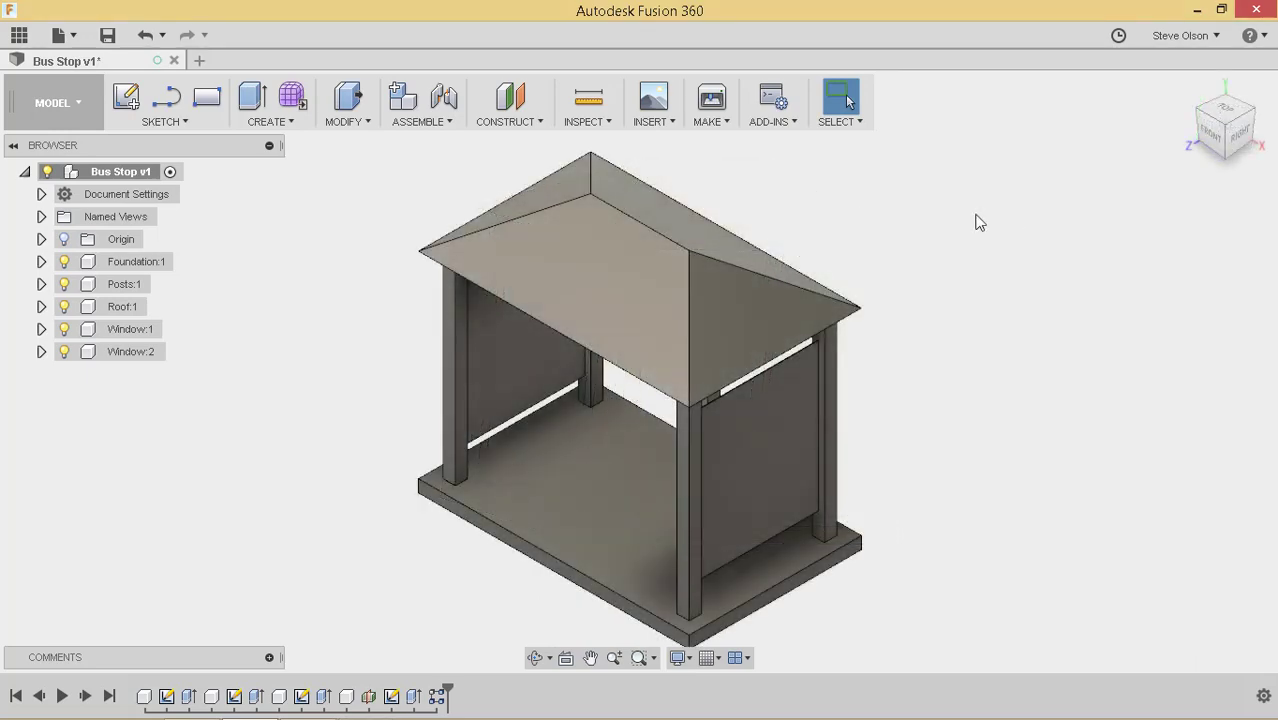
pyautogui.keyDown('shift'); pyautogui.moveTo(855, 234); pyautogui.dragTo(890, 229, button='middle'); pyautogui.keyUp('shift')
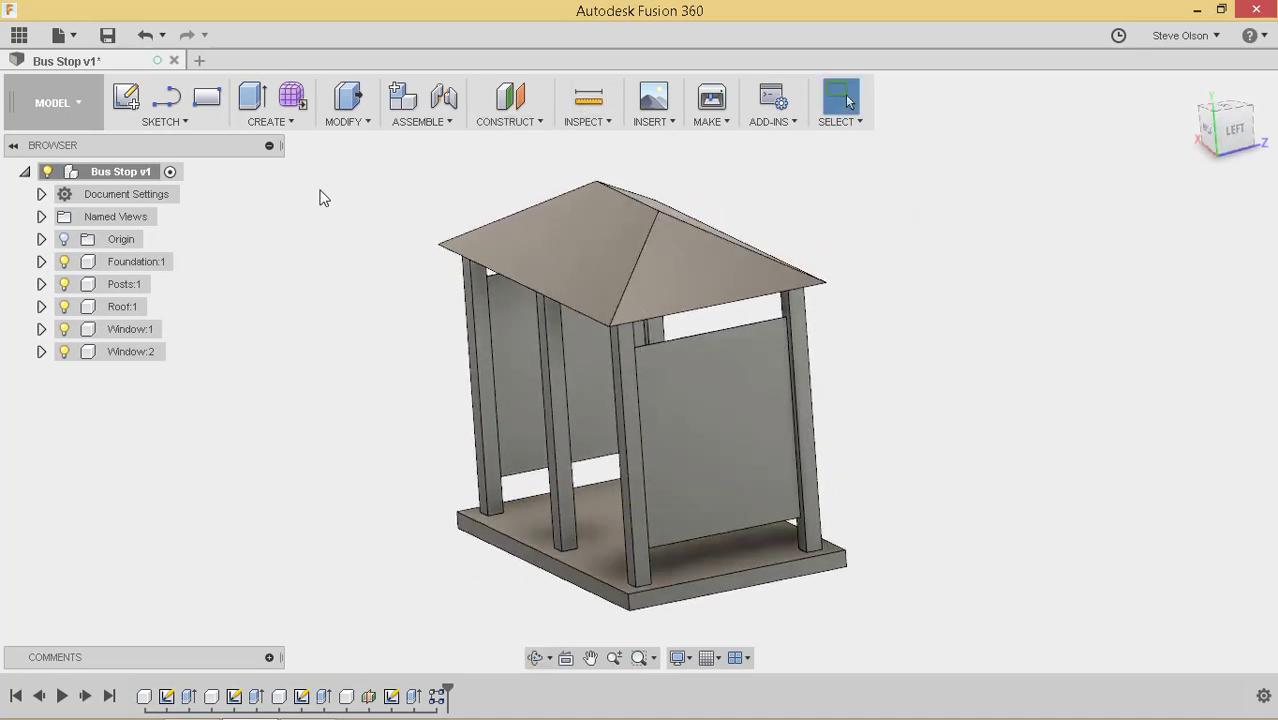
pyautogui.rightClick(90, 171)
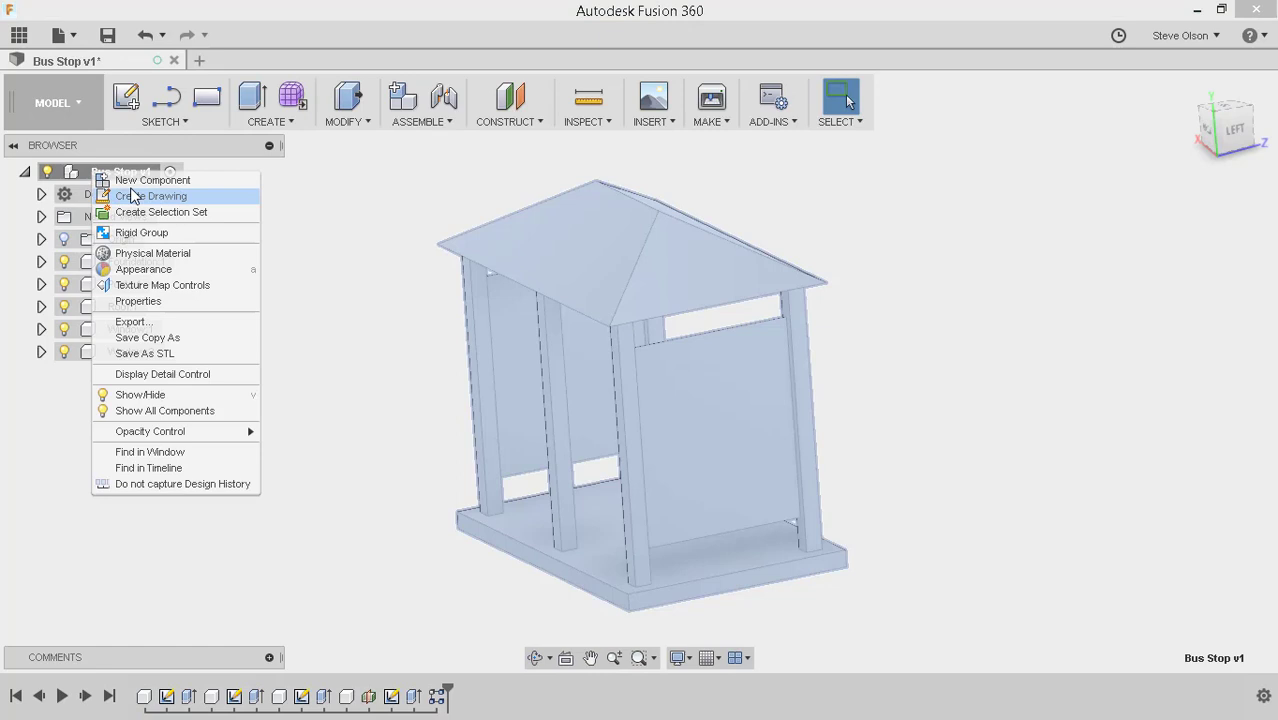
pyautogui.click(140, 180)
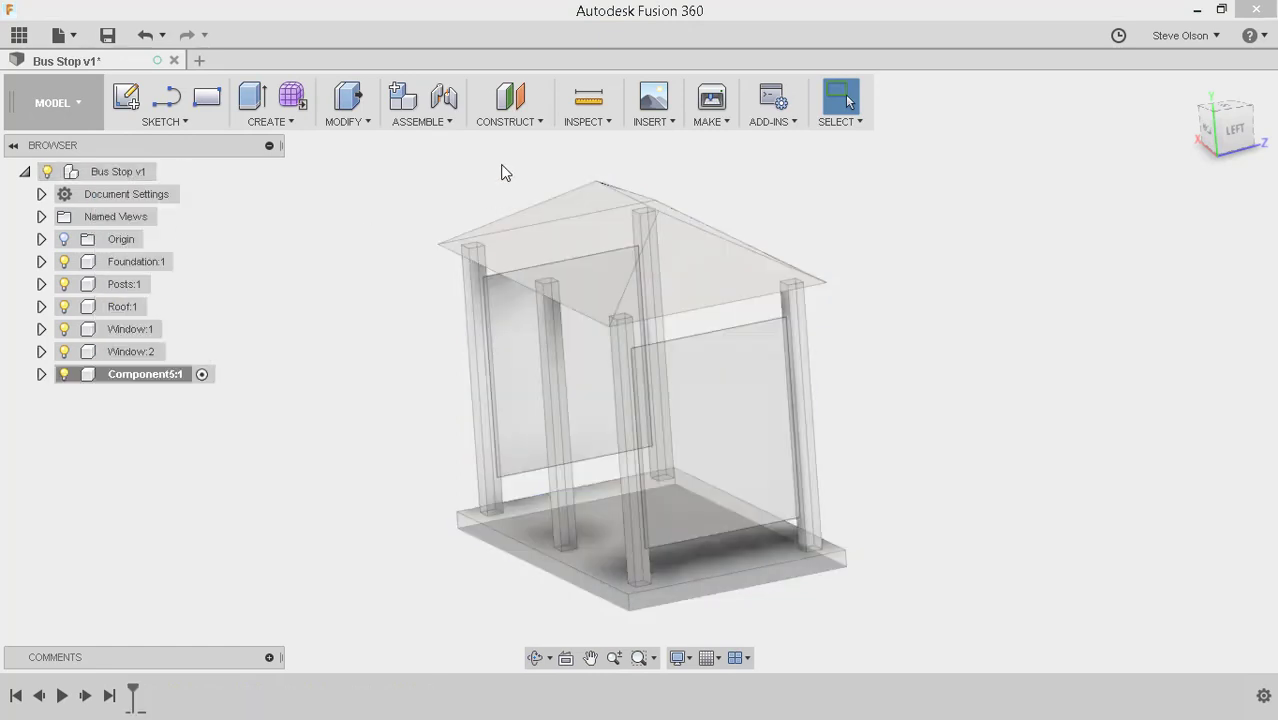
# Step: Construct a midplane between the inner and outer faces of the middle back post
pyautogui.click(537, 128)
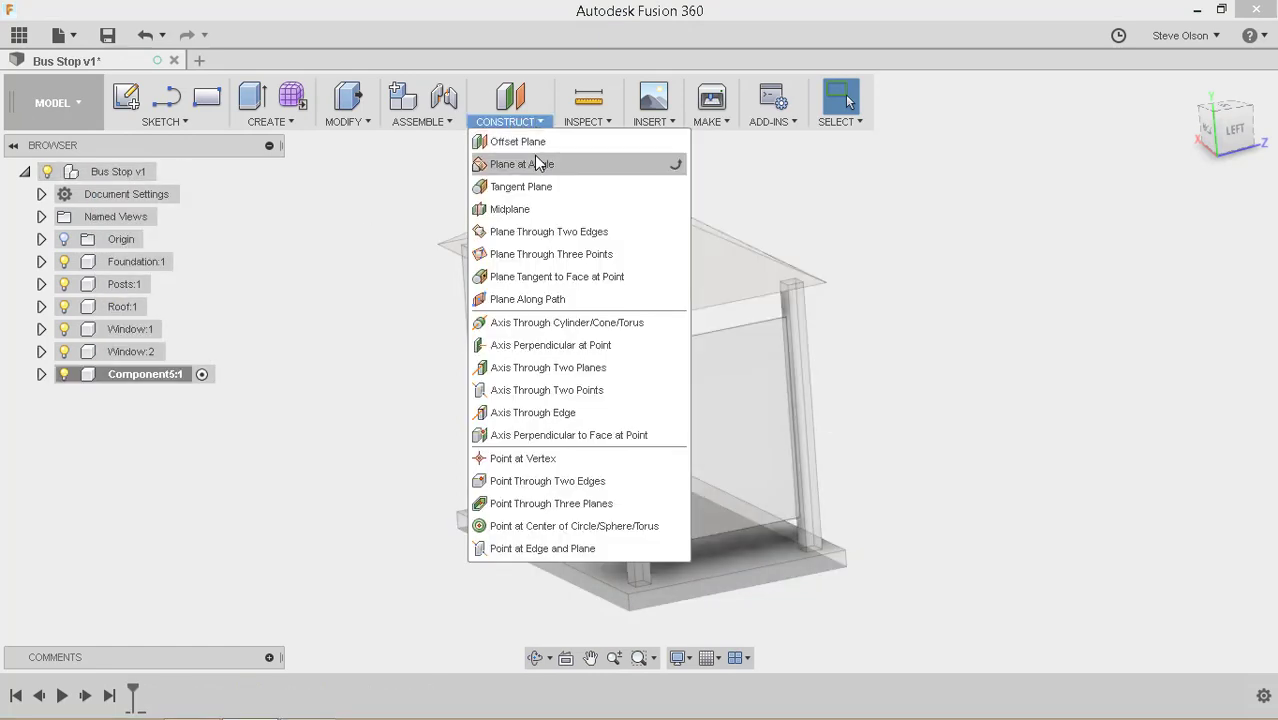
pyautogui.click(505, 209)
pyautogui.scroll(5, 551, 330)
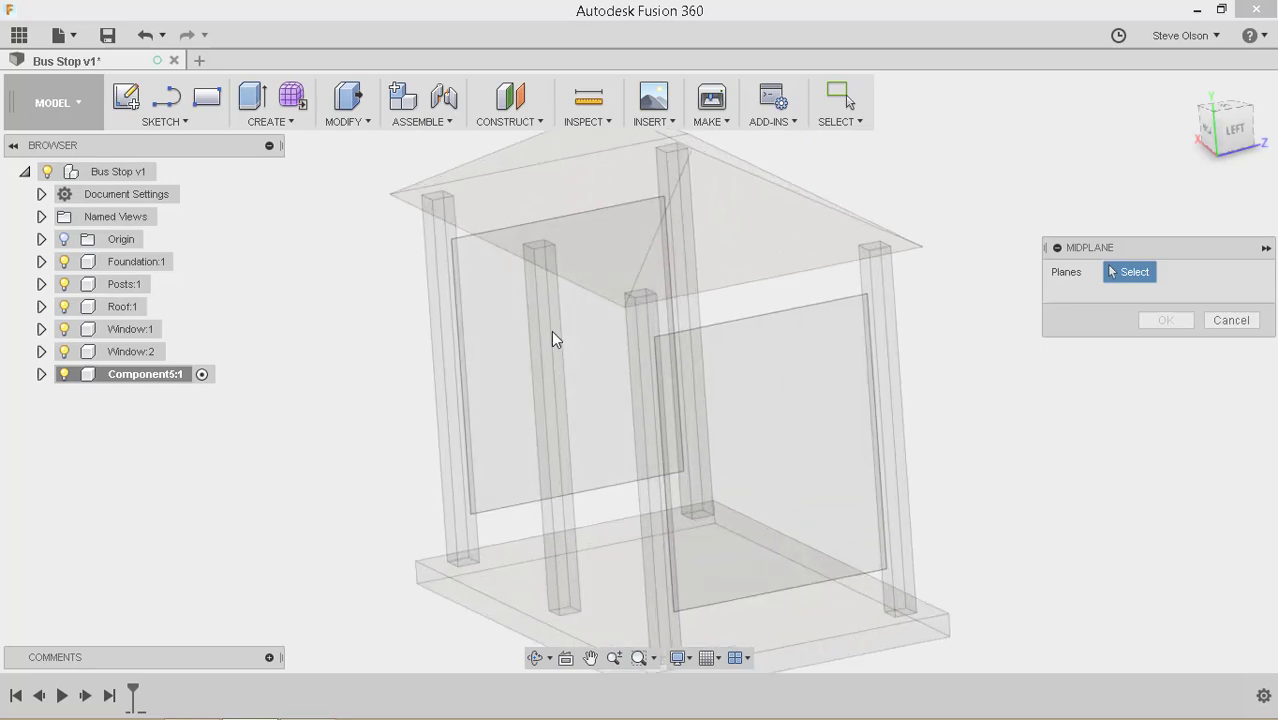
pyautogui.click(526, 301)
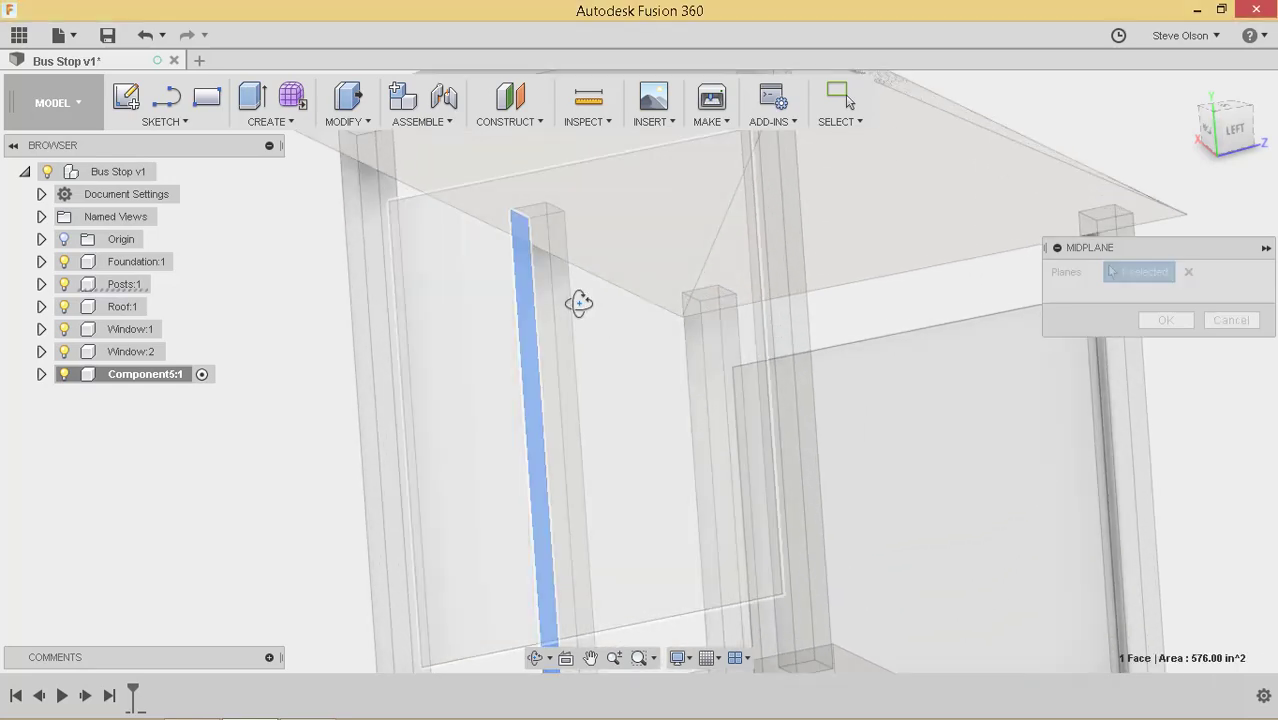
pyautogui.keyDown('shift'); pyautogui.moveTo(579, 300); pyautogui.dragTo(465, 268, button='middle'); pyautogui.keyUp('shift')
pyautogui.keyDown('shift'); pyautogui.moveTo(743, 335); pyautogui.dragTo(1027, 346, button='middle'); pyautogui.keyUp('shift')
pyautogui.click(524, 222)
pyautogui.click(1166, 322)
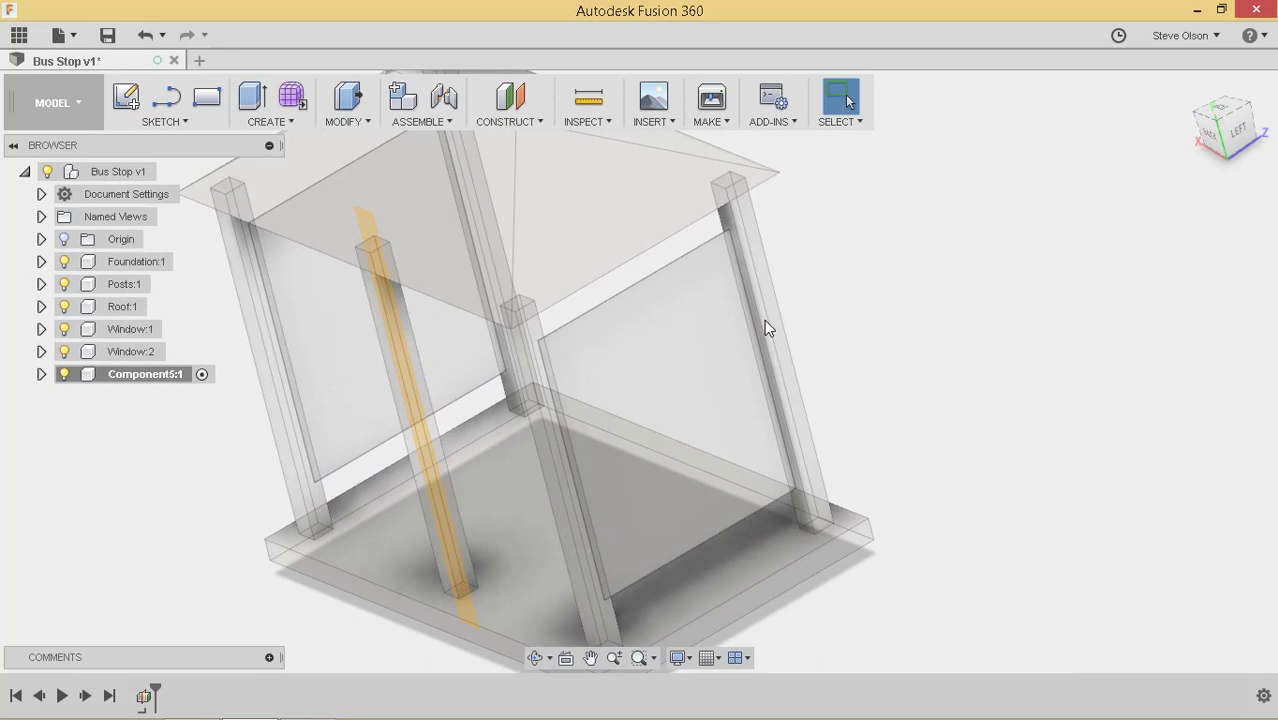
# Step: Sketch on the post midplane and project the facing edges of the middle and corner posts, the foundation's top edge and the roof's lower edge
pyautogui.click(136, 108)
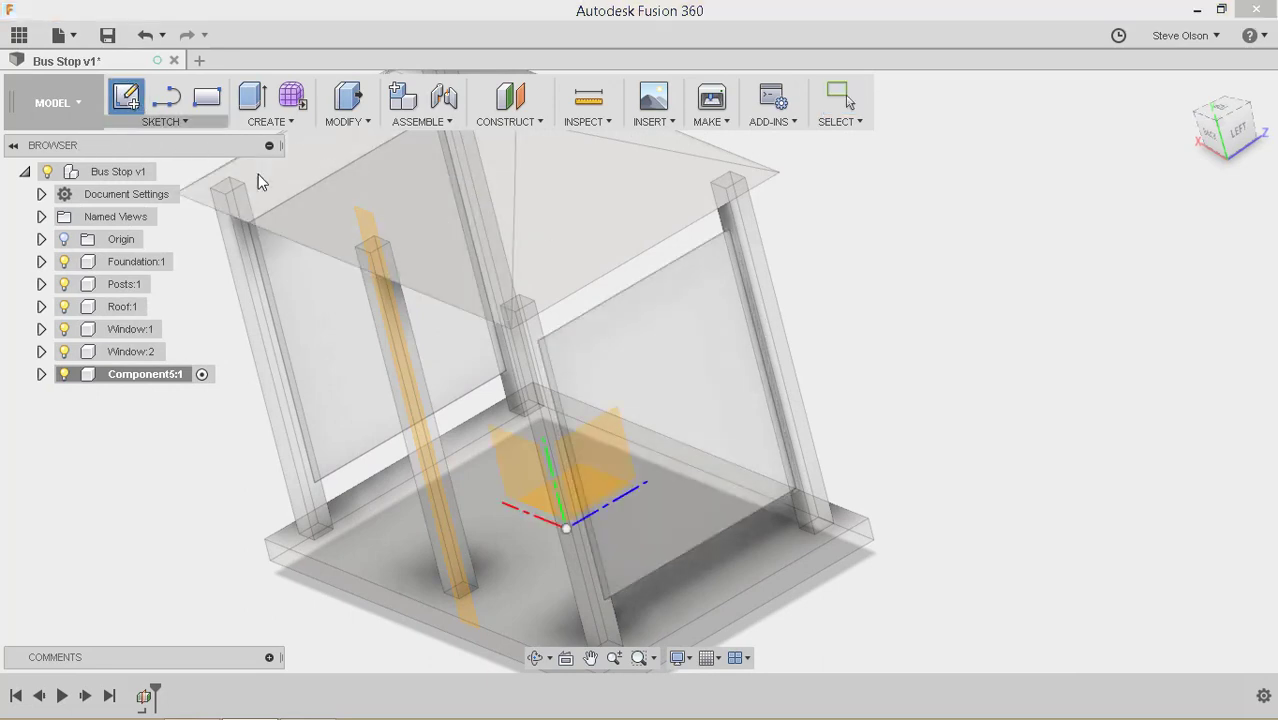
pyautogui.click(373, 218)
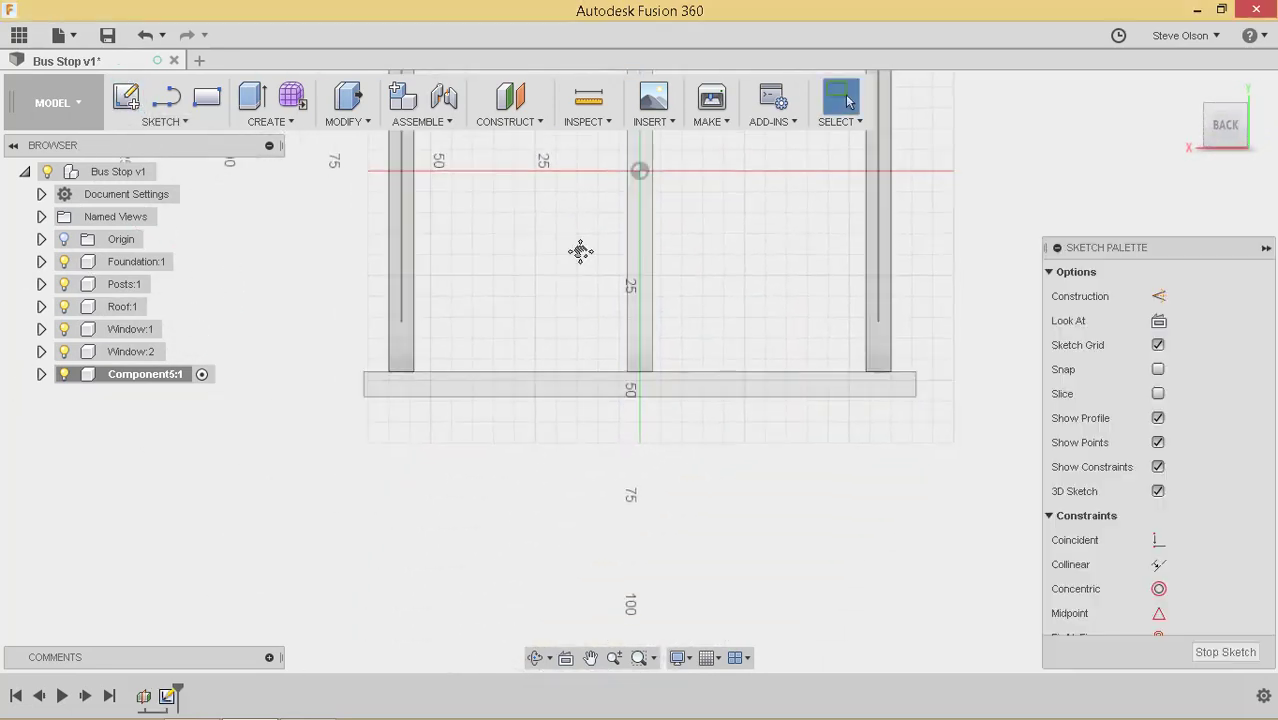
pyautogui.click(155, 121)
pyautogui.moveTo(206, 618)
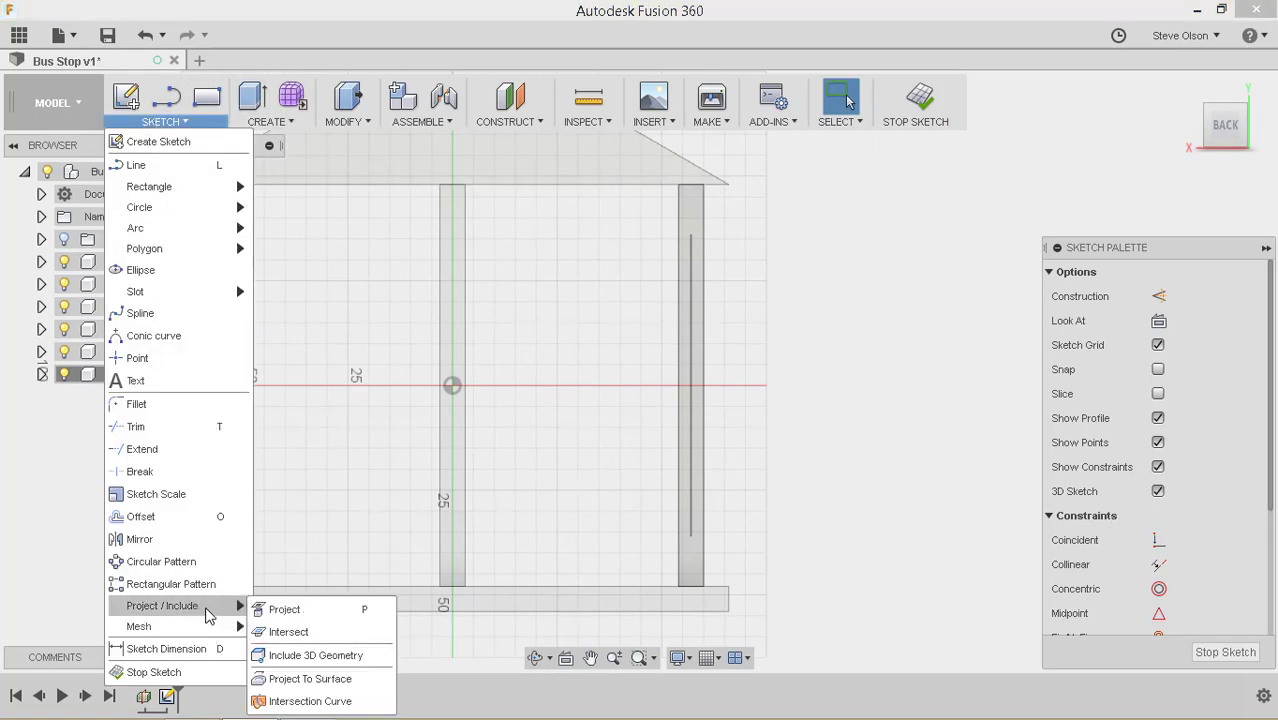
pyautogui.click(280, 607)
pyautogui.click(465, 470)
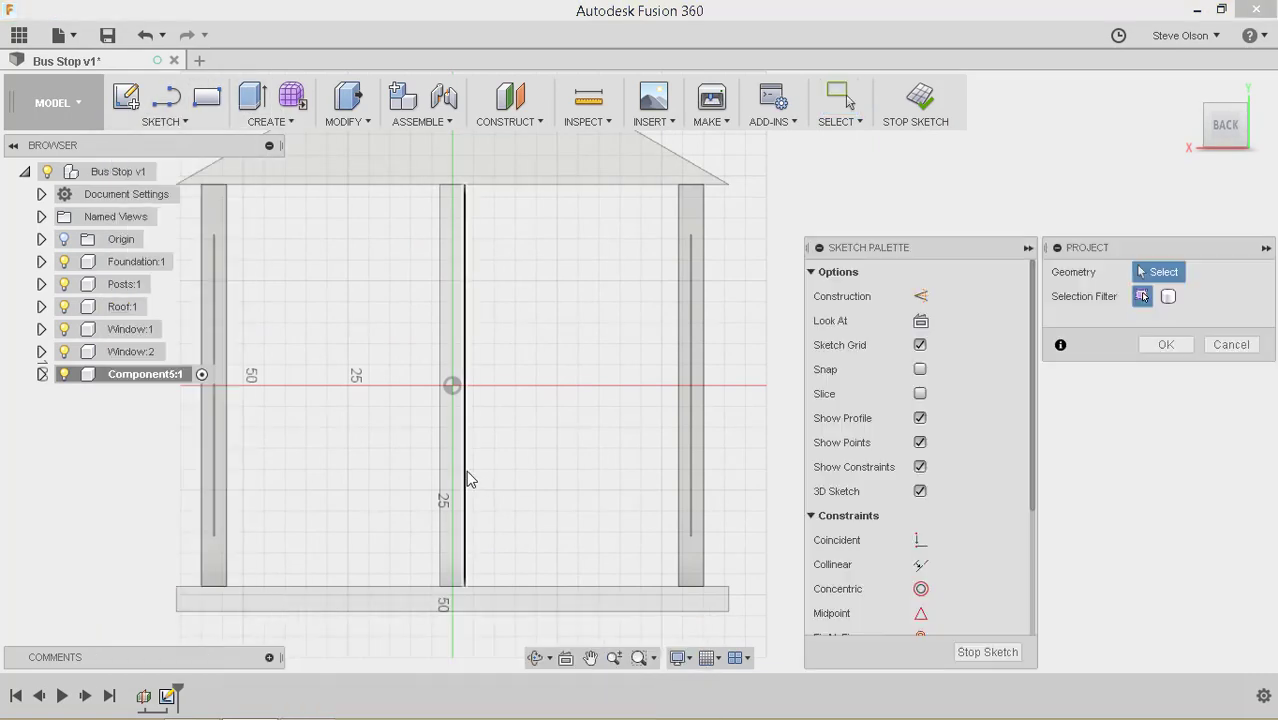
pyautogui.click(676, 496)
pyautogui.click(614, 584)
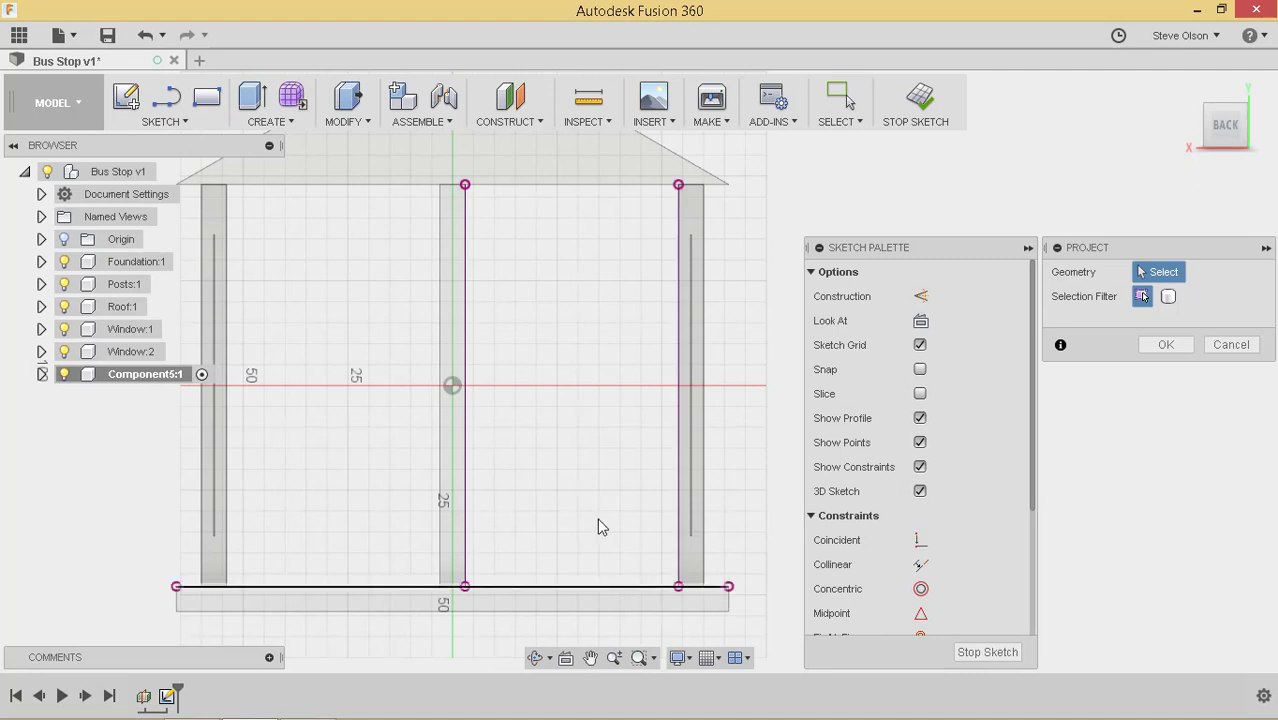
pyautogui.click(518, 186)
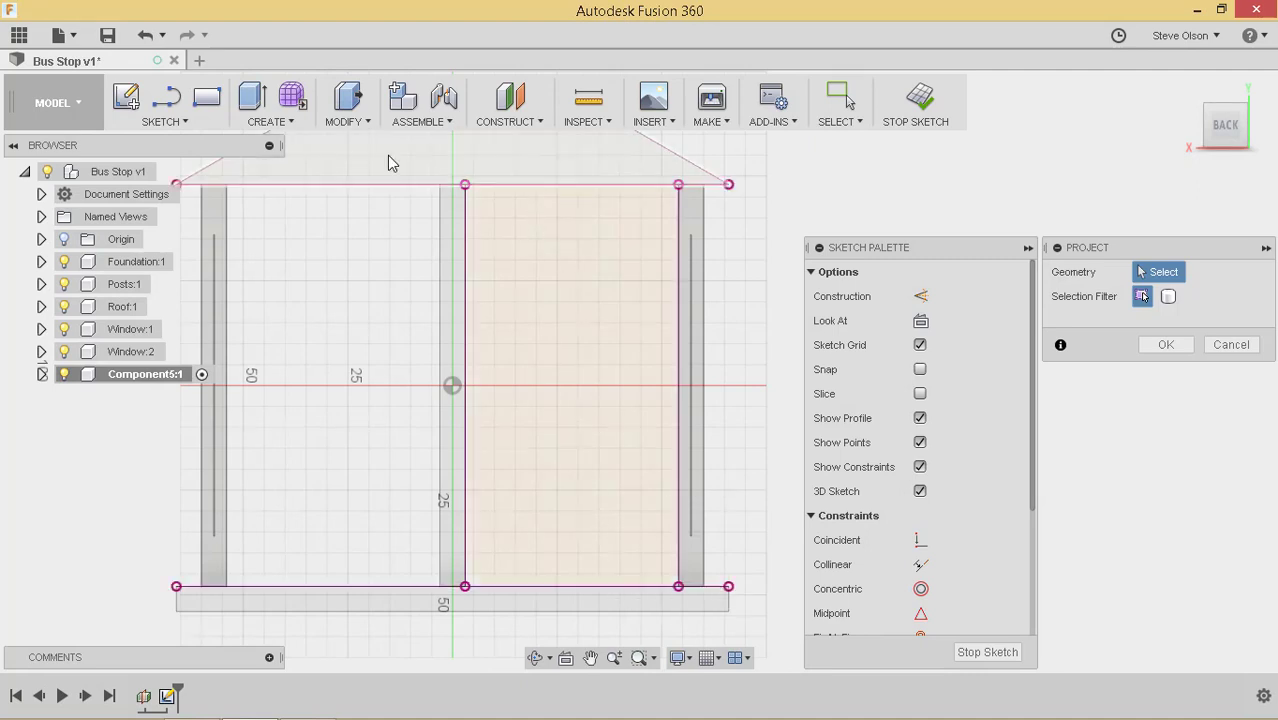
# Step: Sketch a rectangle 51 in wide between the projected middle and corner post edges, clear of the roof and foundation lines
pyautogui.click(211, 106)
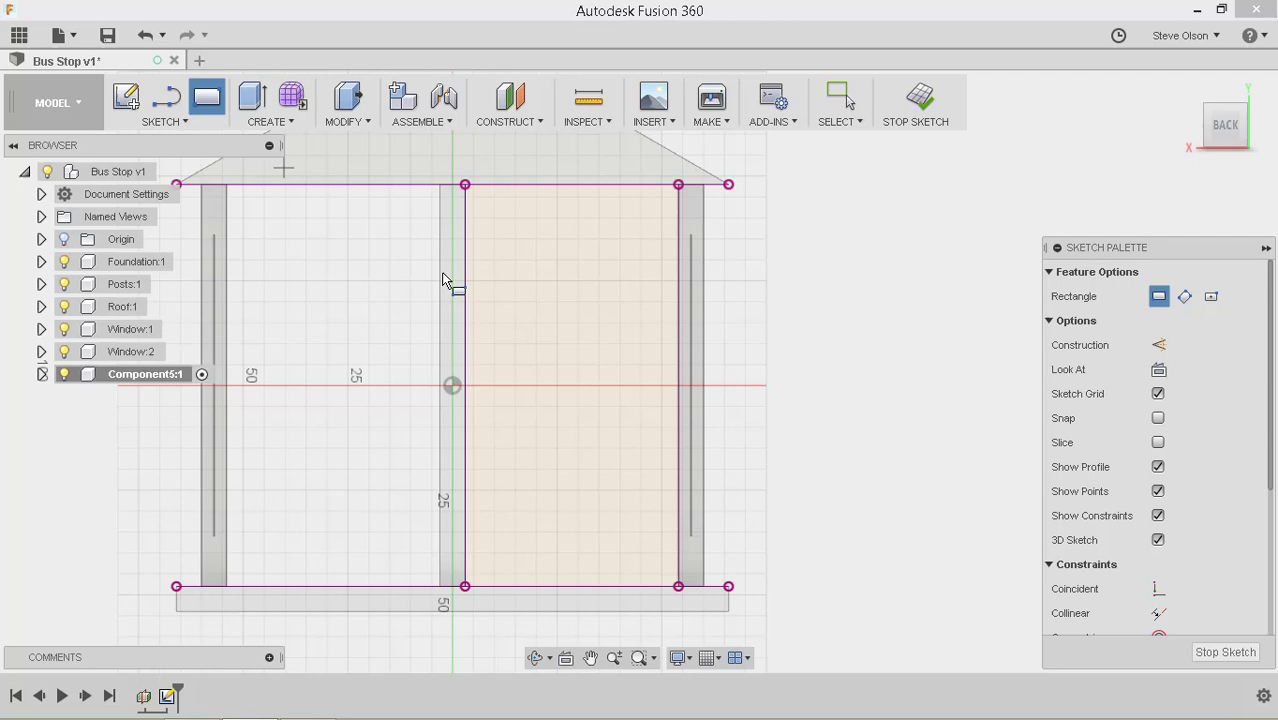
pyautogui.click(466, 231)
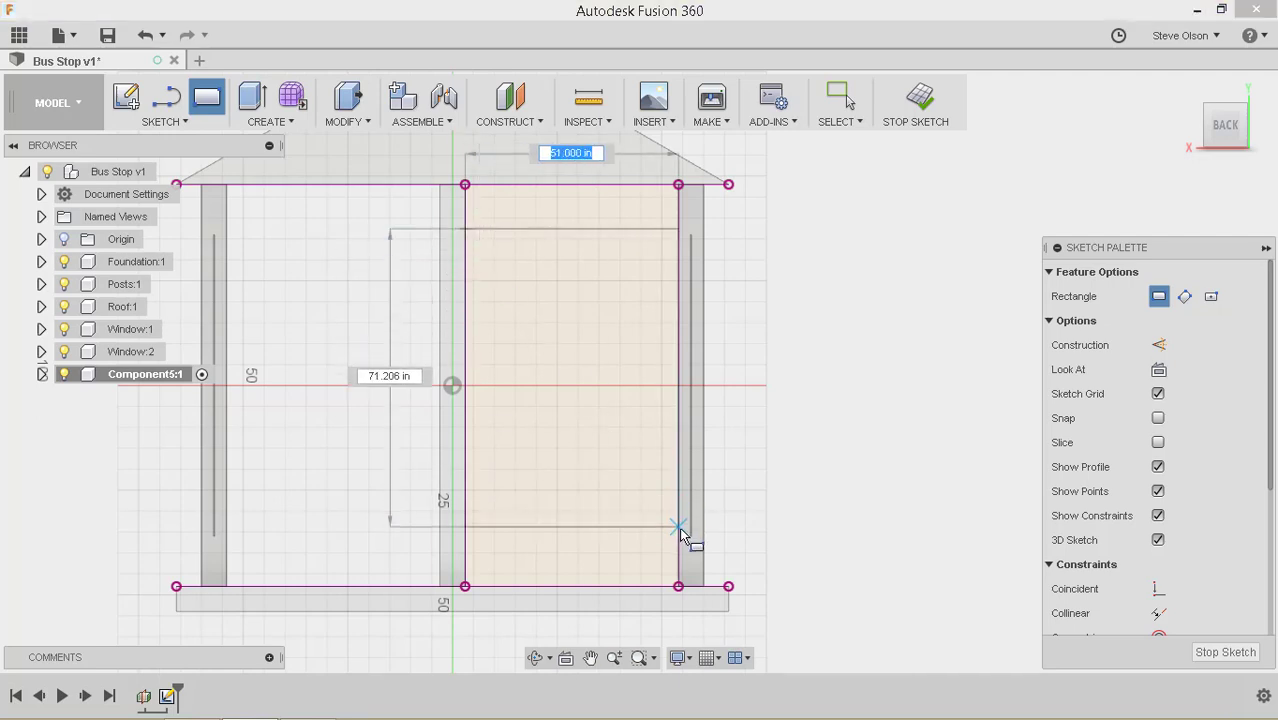
pyautogui.click(678, 535)
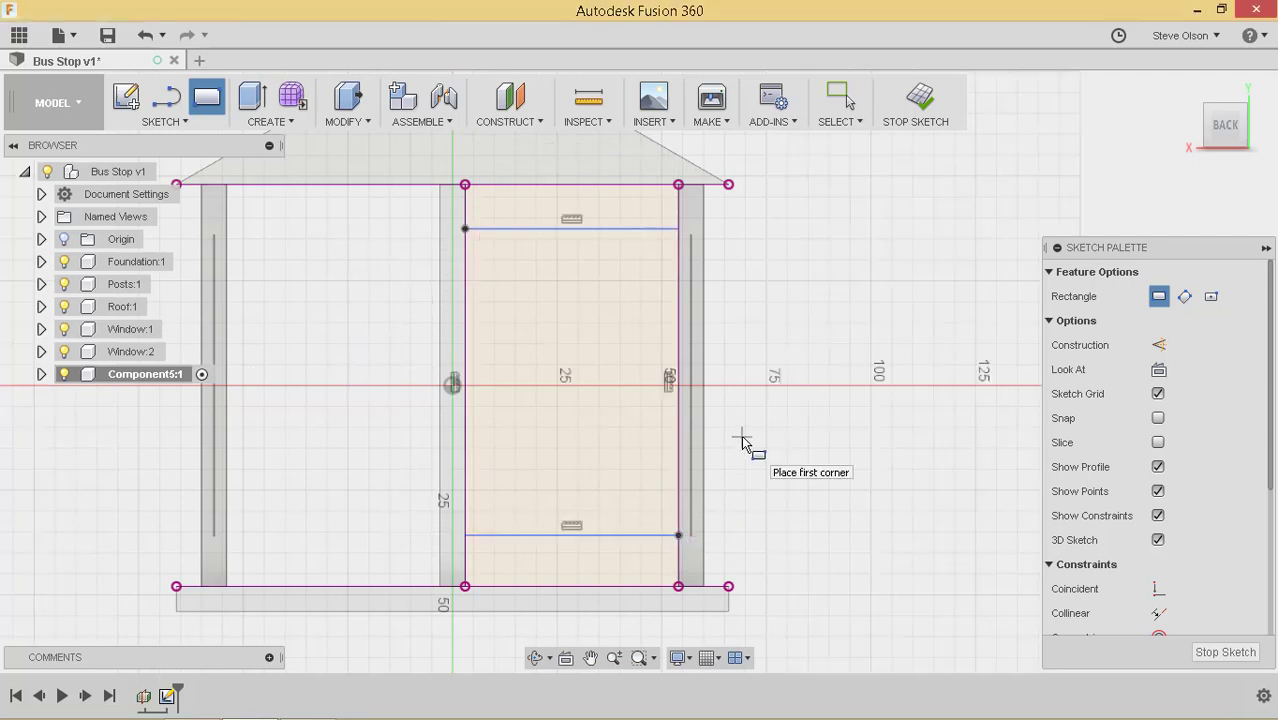
# Step: Dimension the back window rectangle's upper edge 12 in below the projected roof line
pyautogui.press('d')
pyautogui.click(548, 185)
pyautogui.click(559, 229)
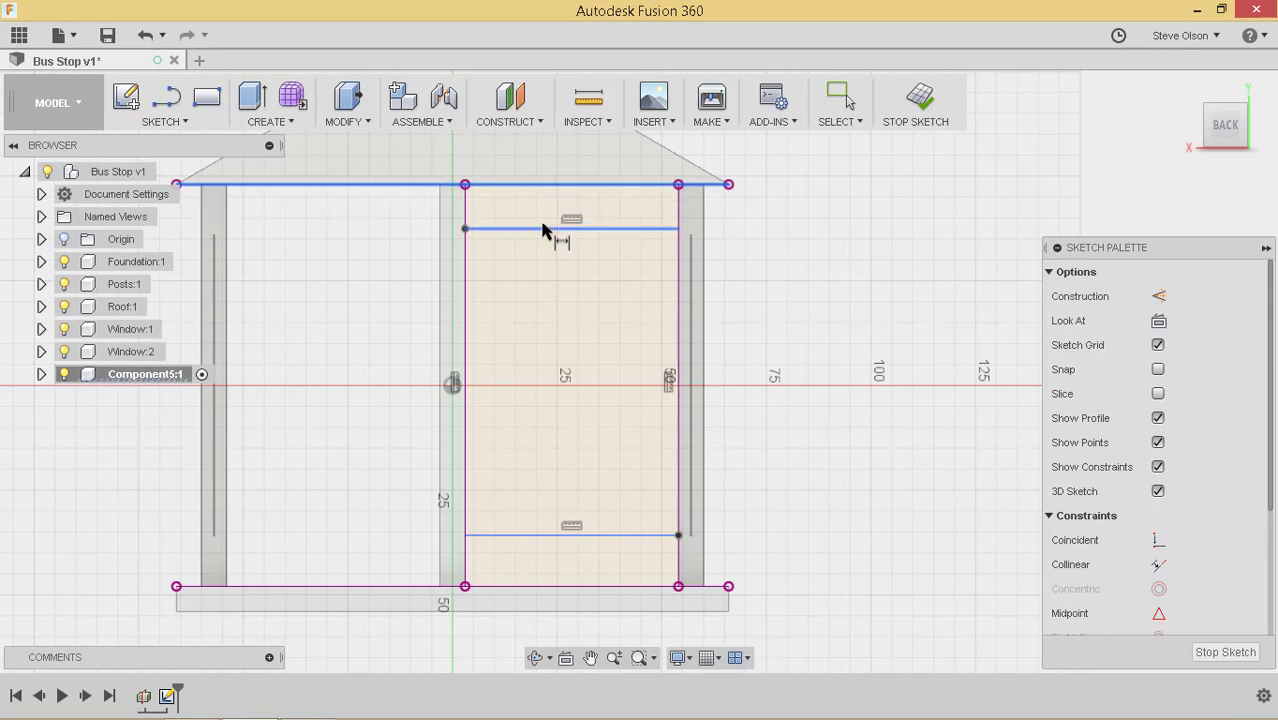
pyautogui.click(755, 224)
pyautogui.write('12')
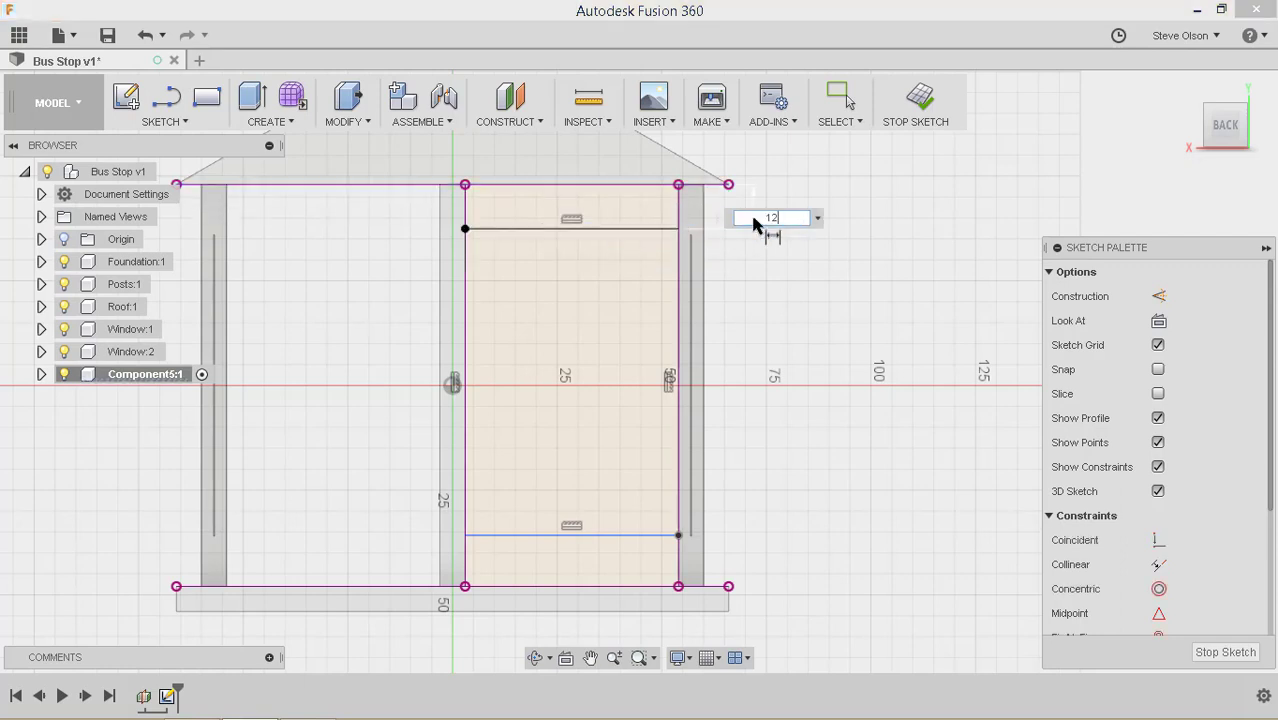
pyautogui.press('Return')
# Step: Dimension the back window rectangle's lower edge 12 in above the projected foundation line and finish the sketch
pyautogui.click(643, 586)
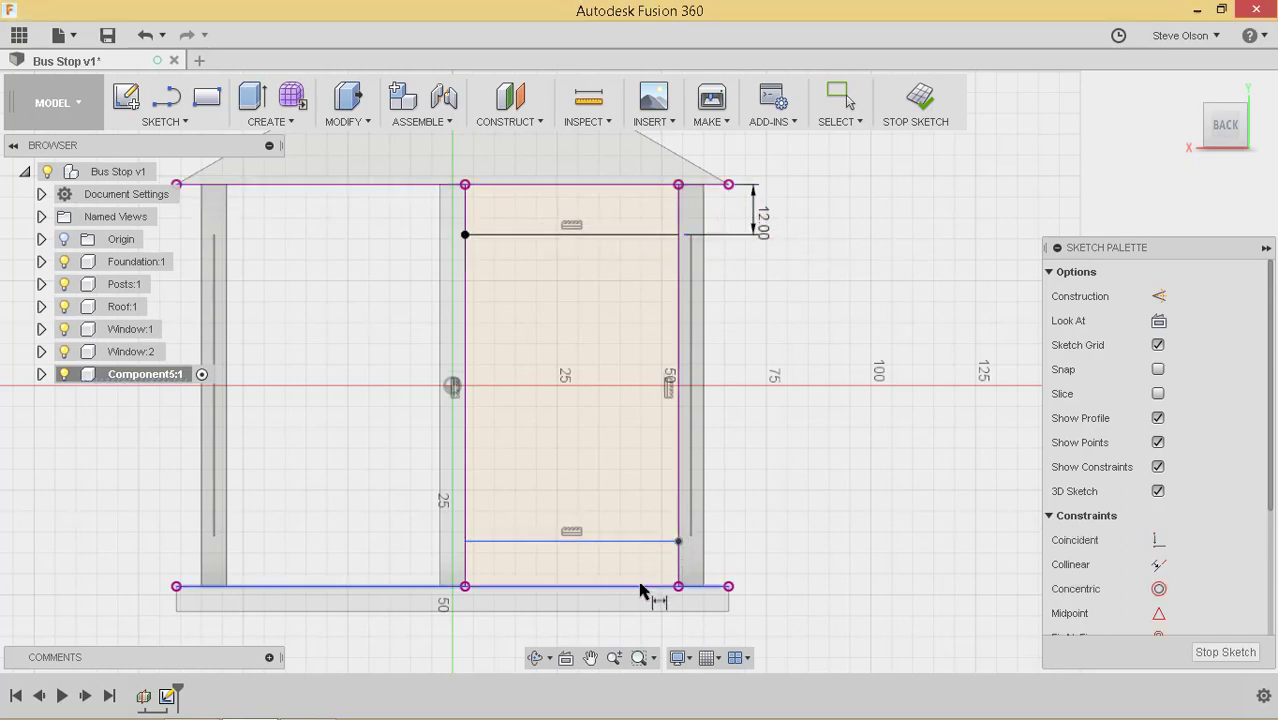
pyautogui.click(670, 541)
pyautogui.click(743, 556)
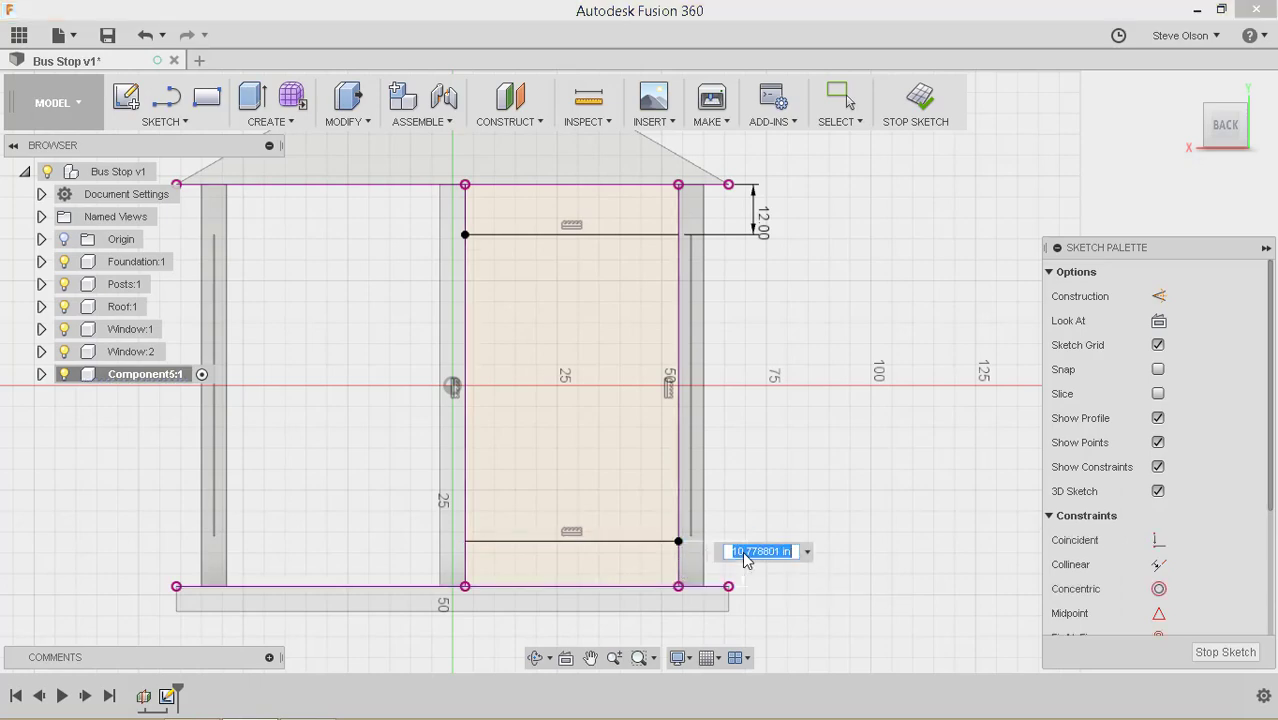
pyautogui.write('12')
pyautogui.press('Return')
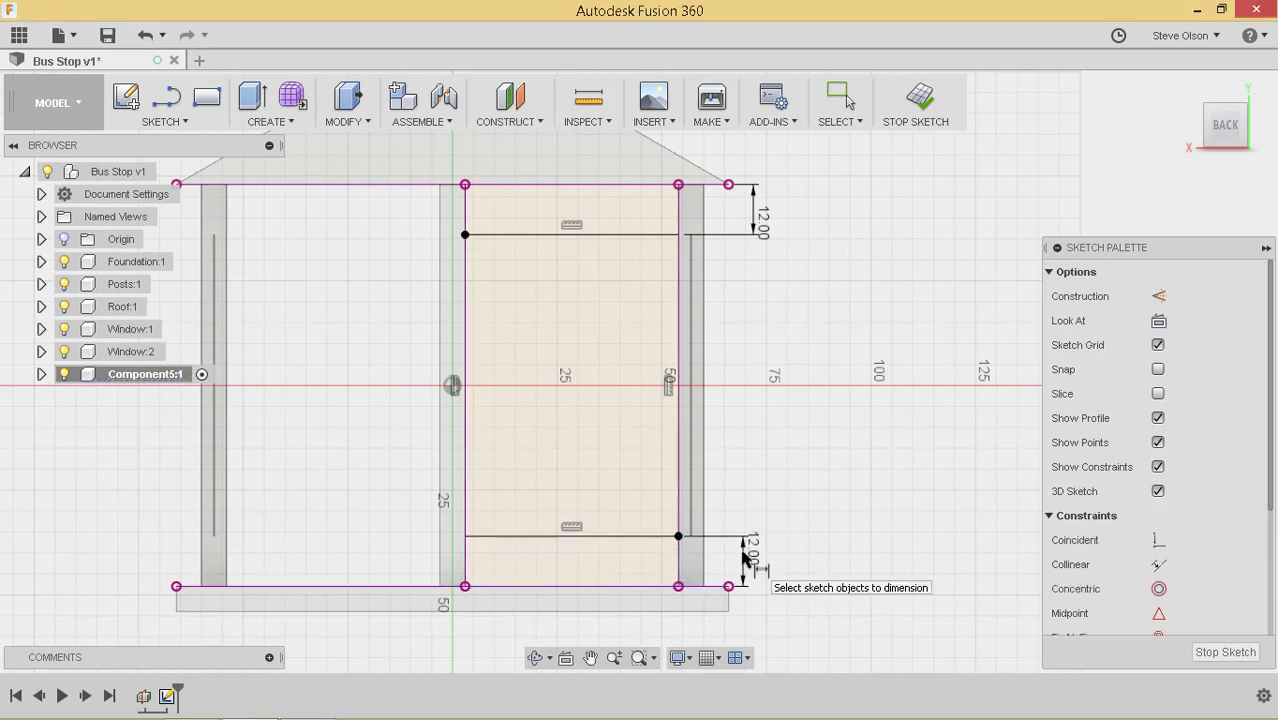
pyautogui.click(913, 96)
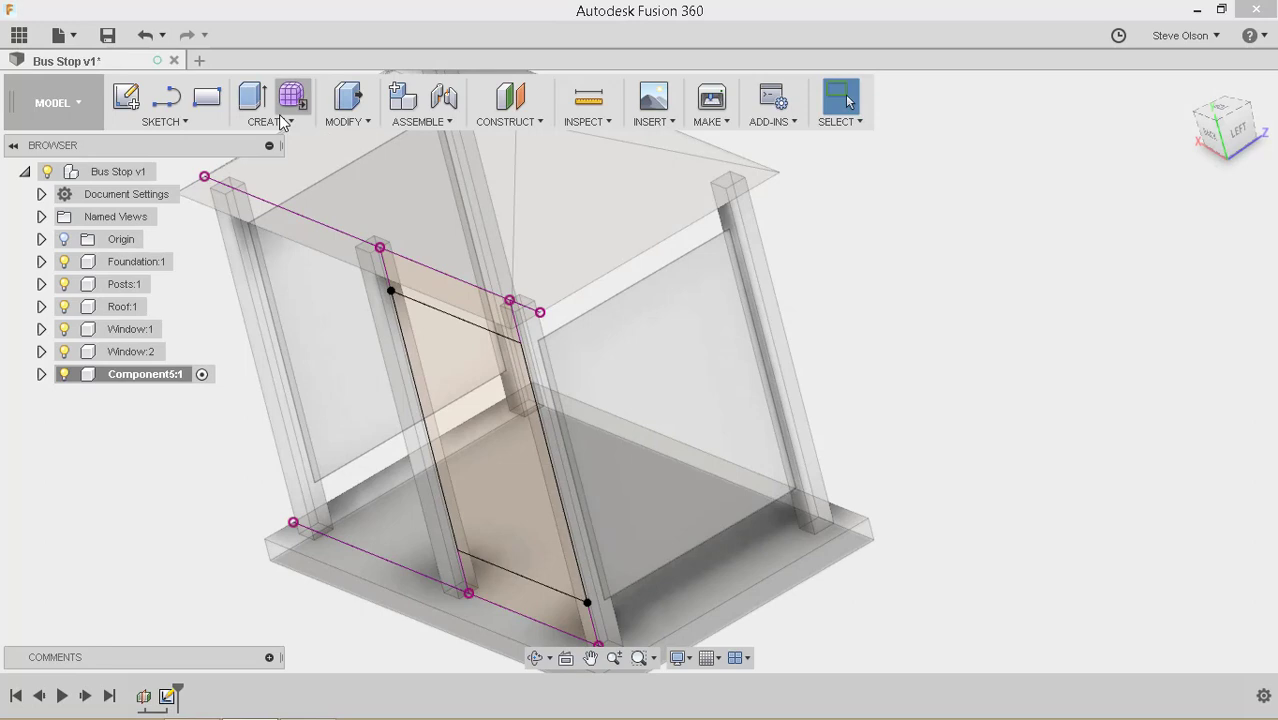
# Step: Extrude the back panel rectangle 0.25 in symmetrically, measured as whole length, as a new body
pyautogui.click(252, 97)
pyautogui.click(478, 345)
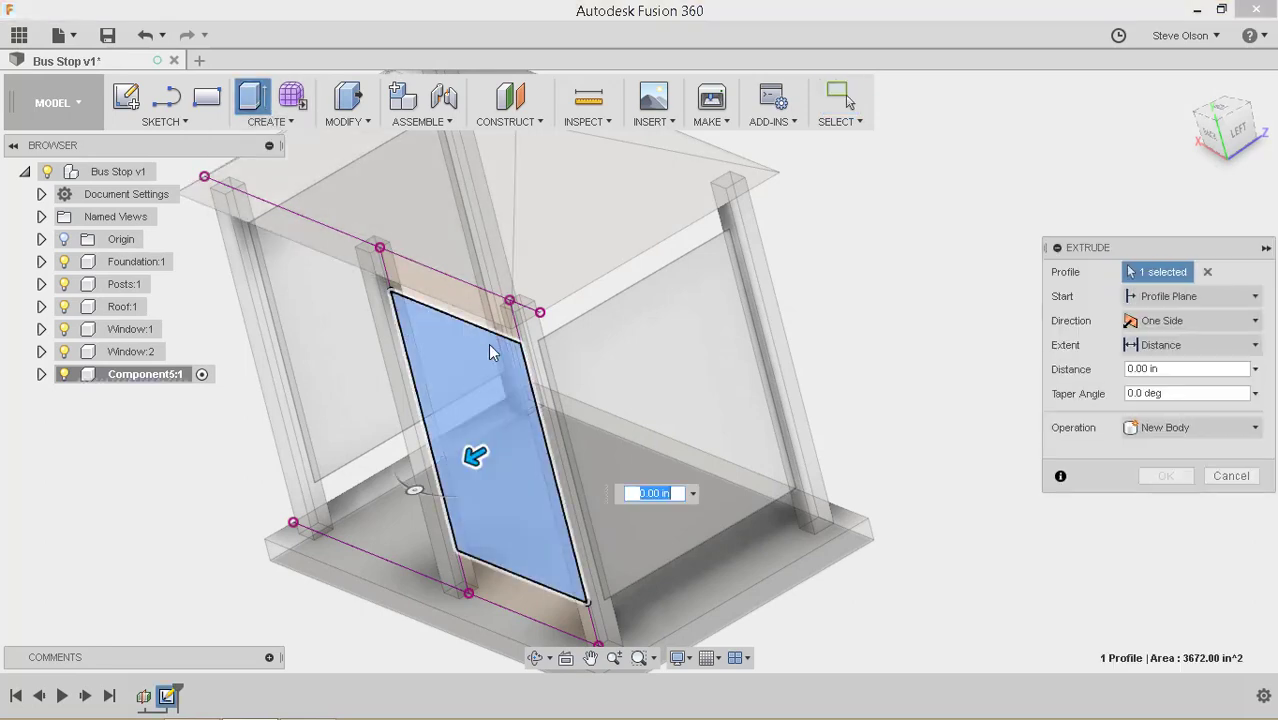
pyautogui.write('.25')
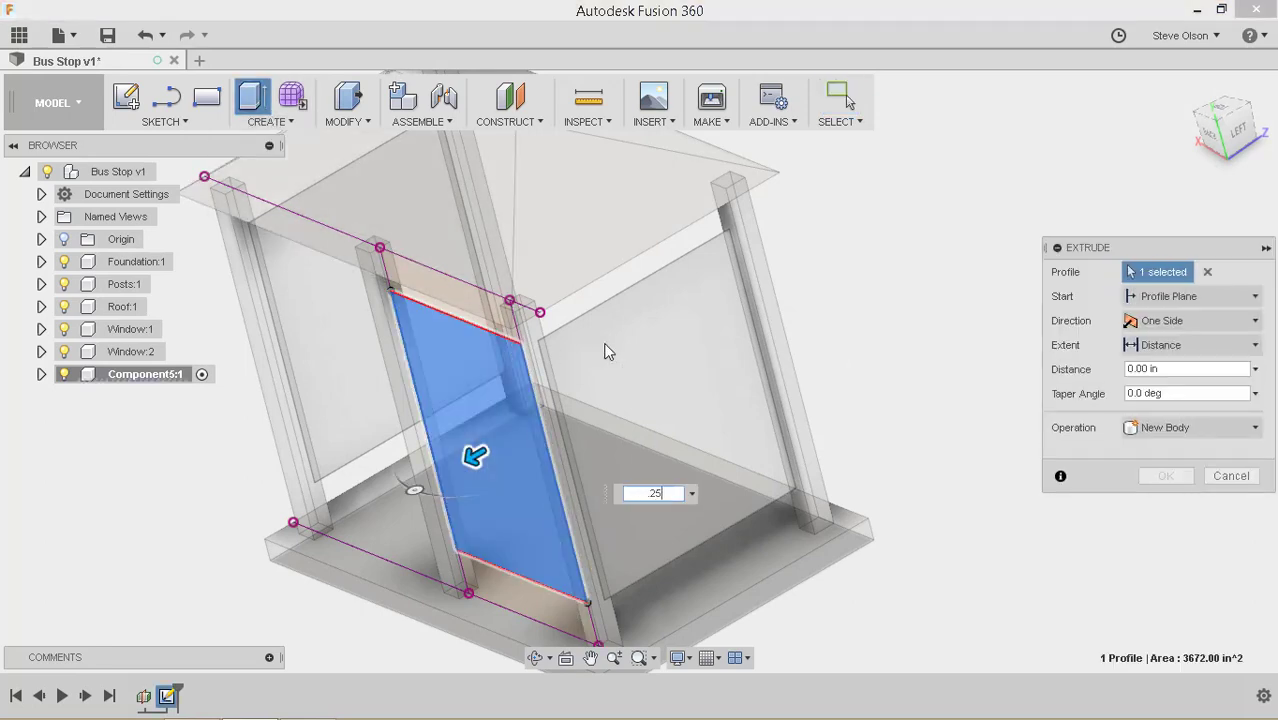
pyautogui.click(1224, 330)
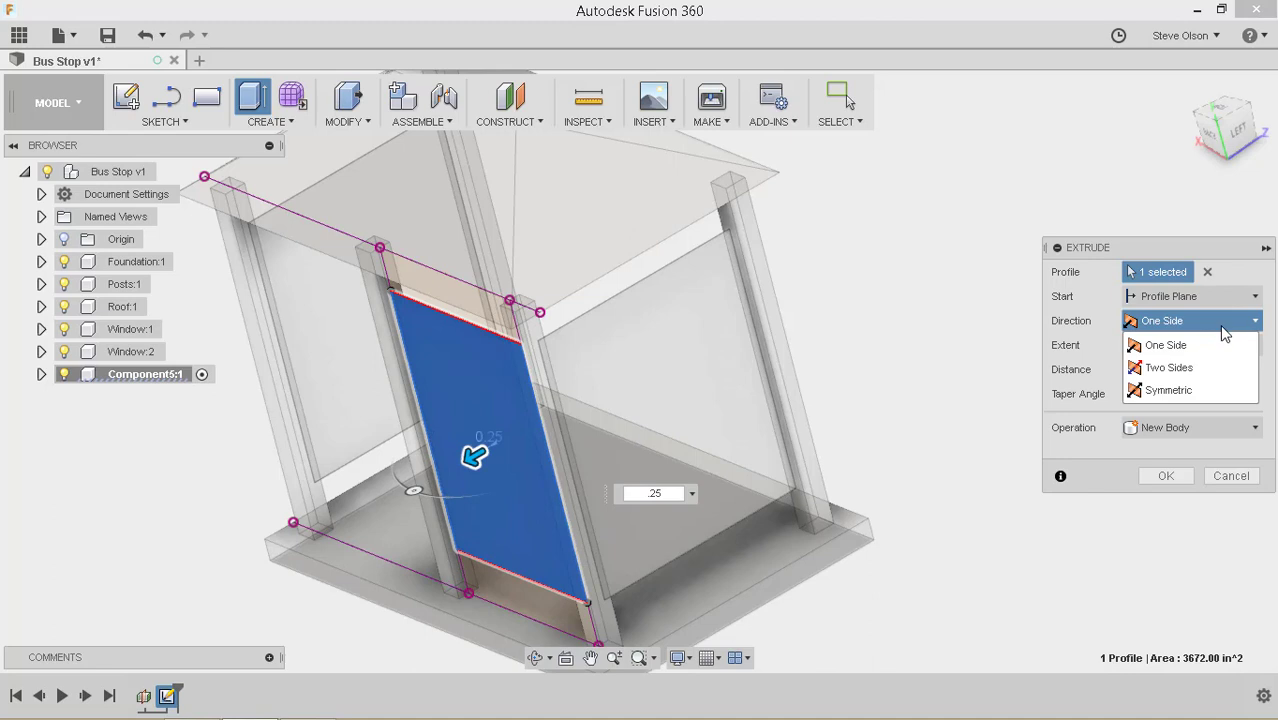
pyautogui.click(1200, 385)
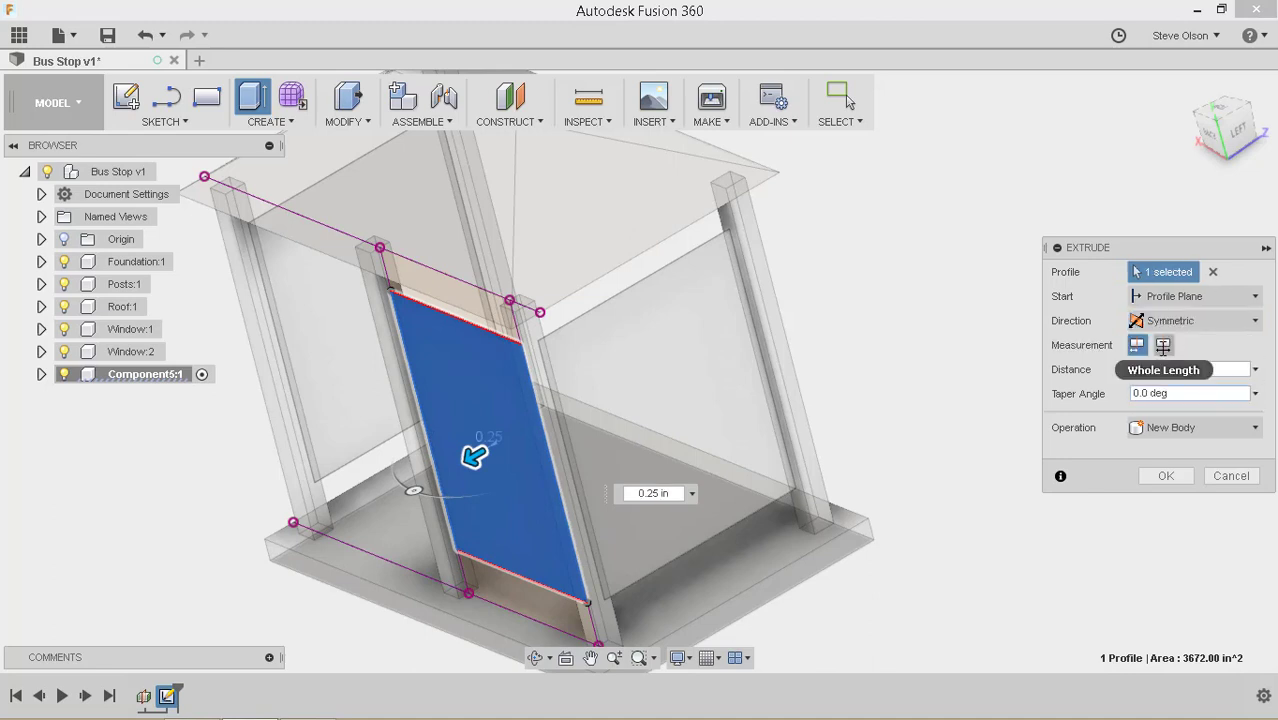
pyautogui.click(1163, 345)
pyautogui.click(1166, 476)
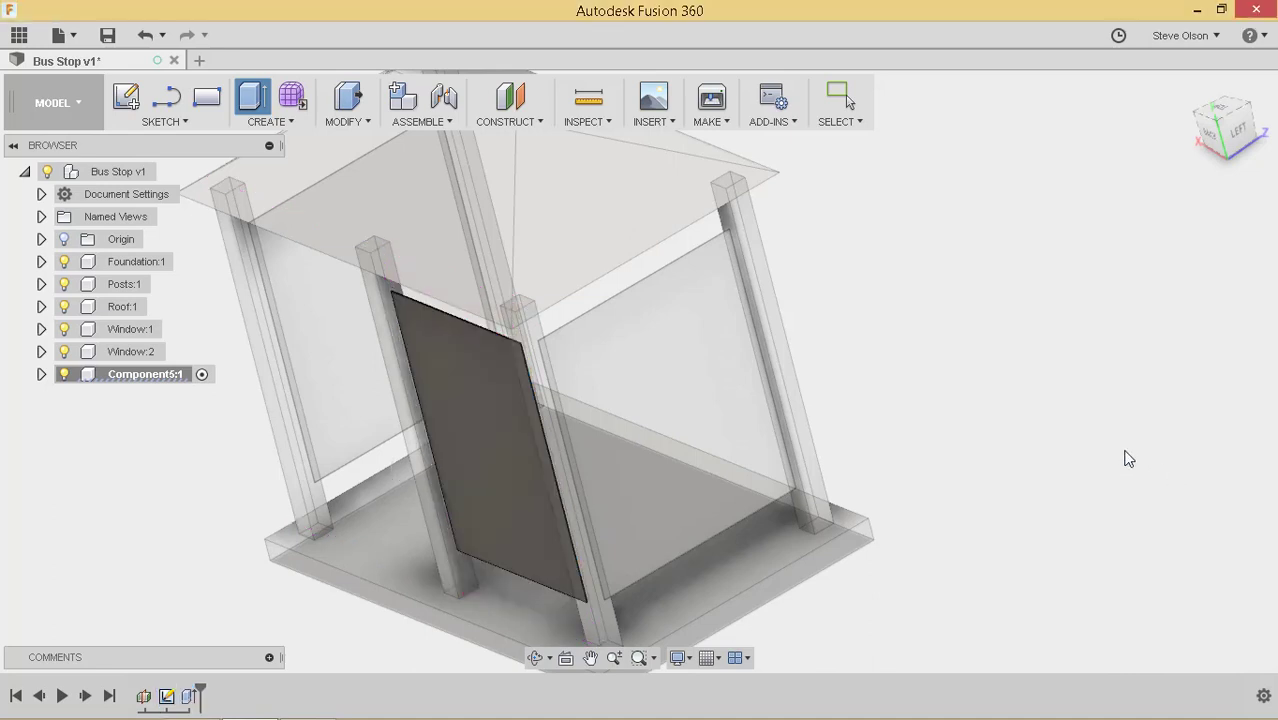
# Step: Rename the new back panel component as Wall Panel and reactivate the top-level Bus Stop assembly
pyautogui.doubleClick(144, 376)
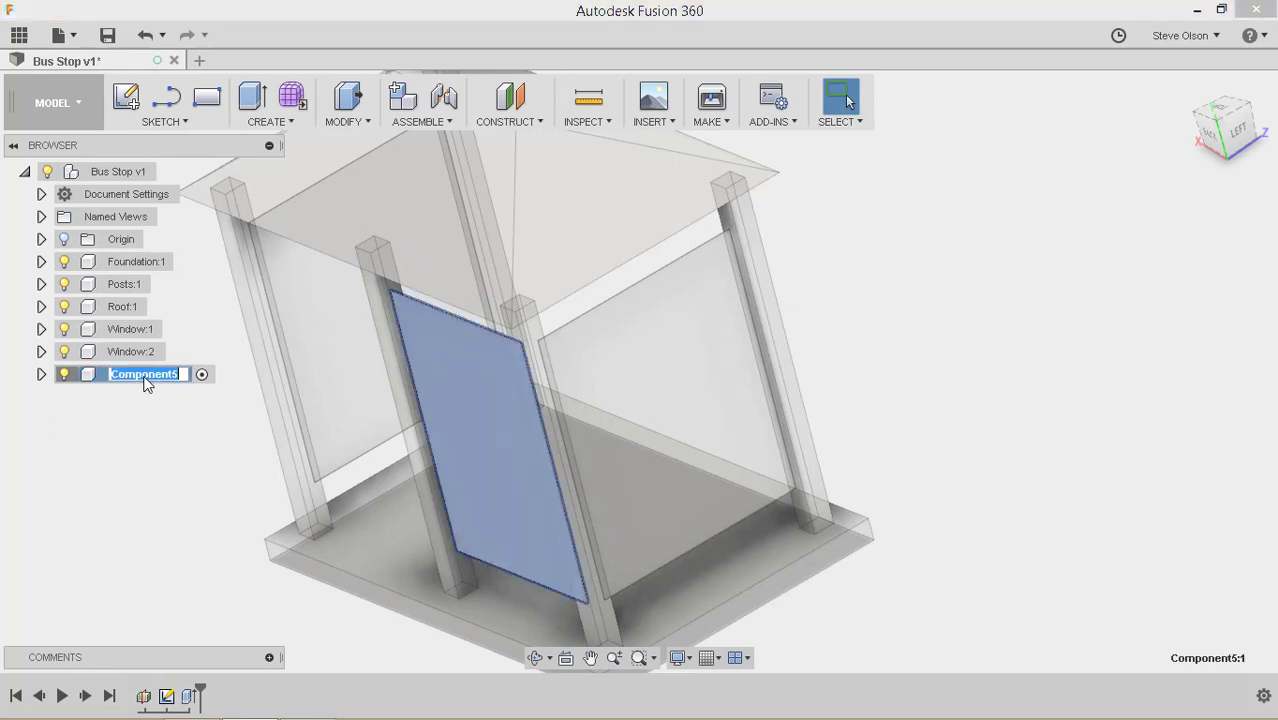
pyautogui.write('Wall Panel')
pyautogui.press('Return')
pyautogui.moveTo(893, 345)
pyautogui.keyDown('shift'); pyautogui.mouseDown(button='middle')
pyautogui.moveTo(859, 351)
pyautogui.moveTo(882, 325)
pyautogui.moveTo(830, 306)
pyautogui.moveTo(856, 338)
pyautogui.mouseUp(button='middle'); pyautogui.keyUp('shift')
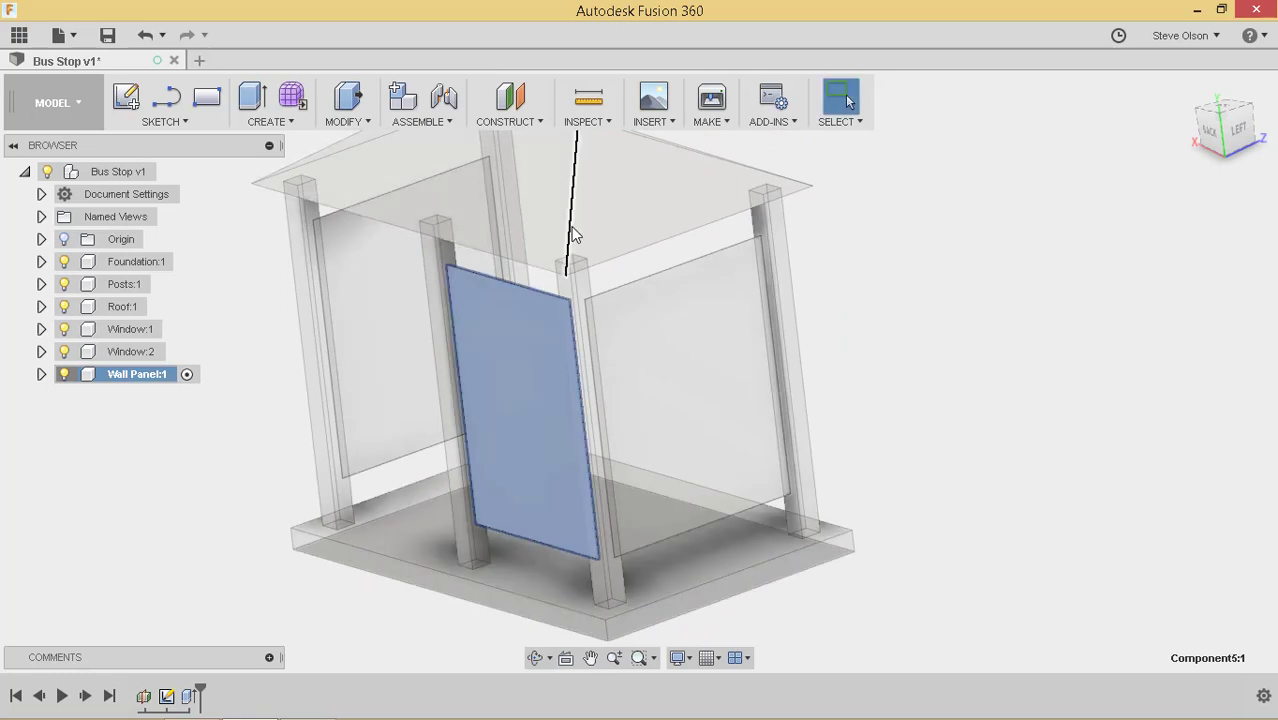
pyautogui.click(170, 172)
pyautogui.keyDown('shift'); pyautogui.moveTo(779, 257); pyautogui.dragTo(545, 268, button='middle'); pyautogui.keyUp('shift')
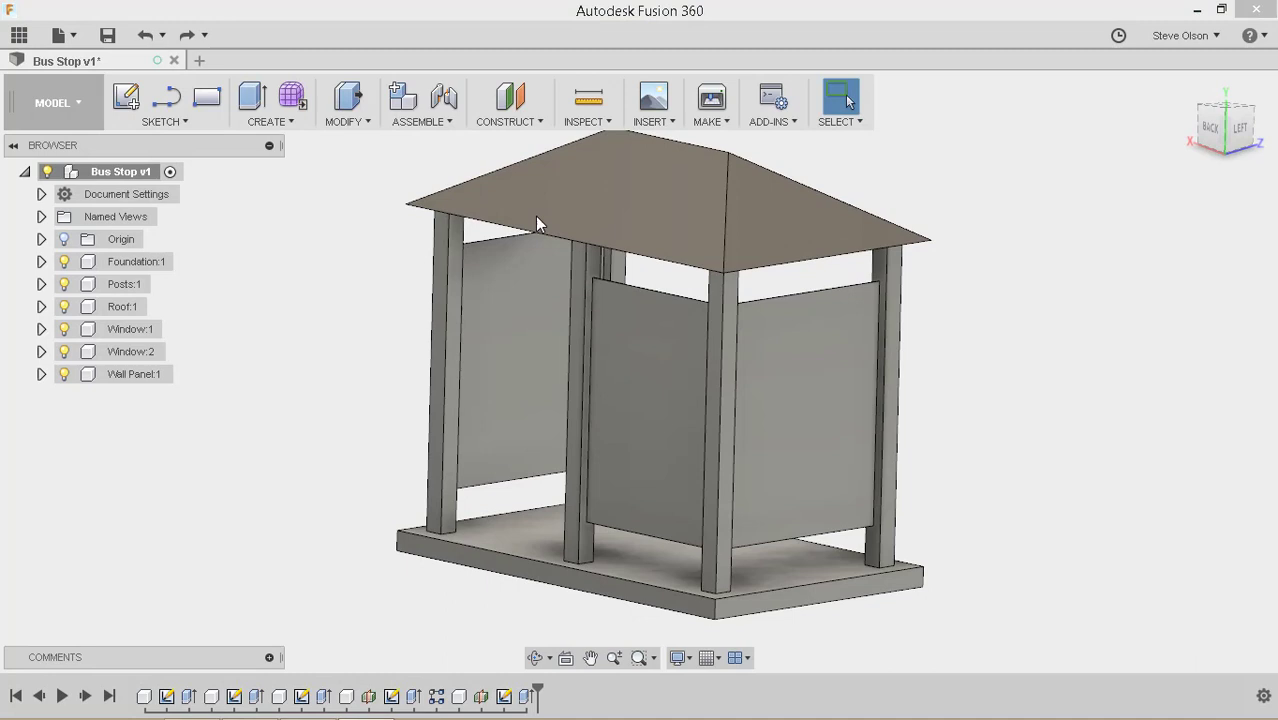
# Step: Create a rectangular pattern of the Wall Panel component along the foundation's long back edge, with quantity 2 and distance -57 in
pyautogui.click(286, 122)
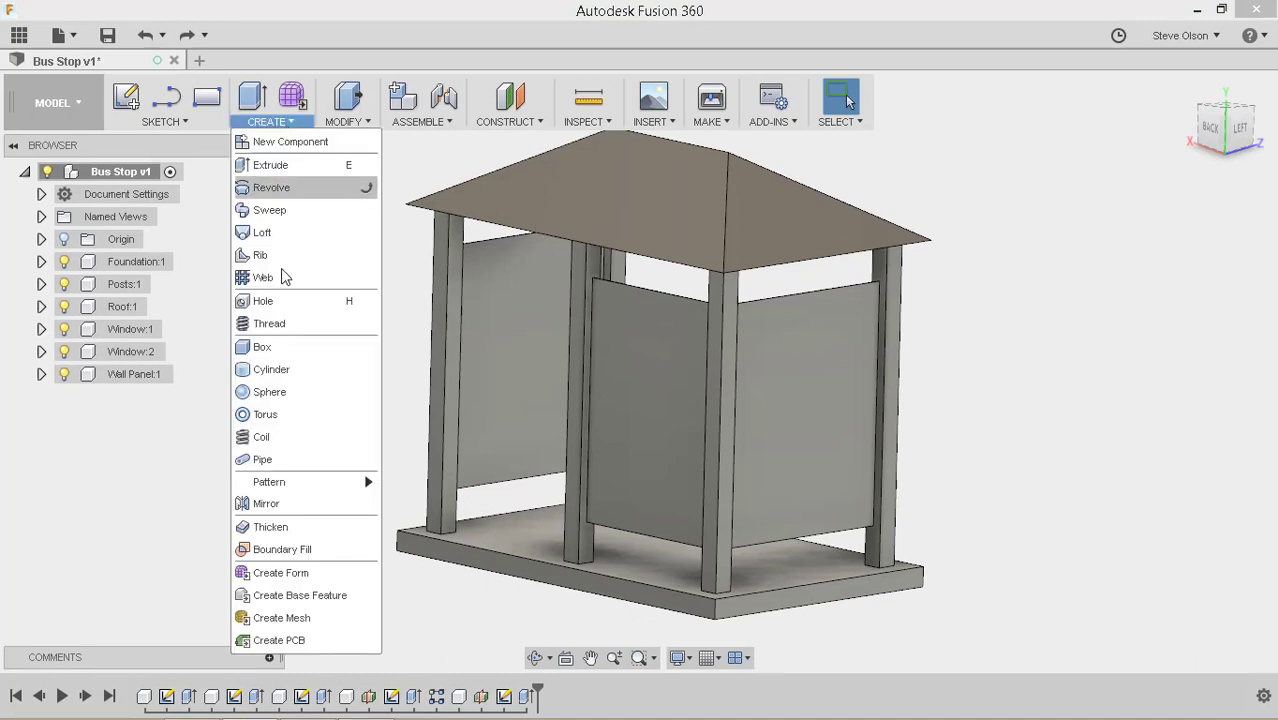
pyautogui.moveTo(292, 486)
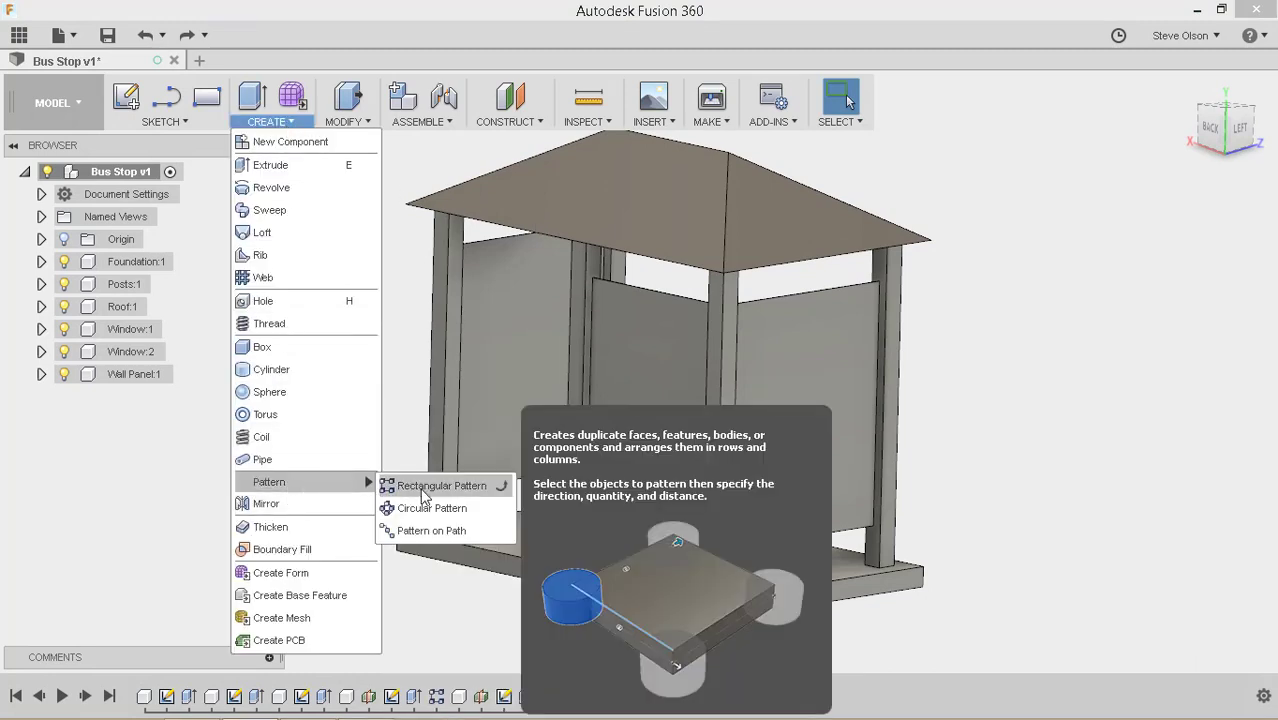
pyautogui.click(402, 488)
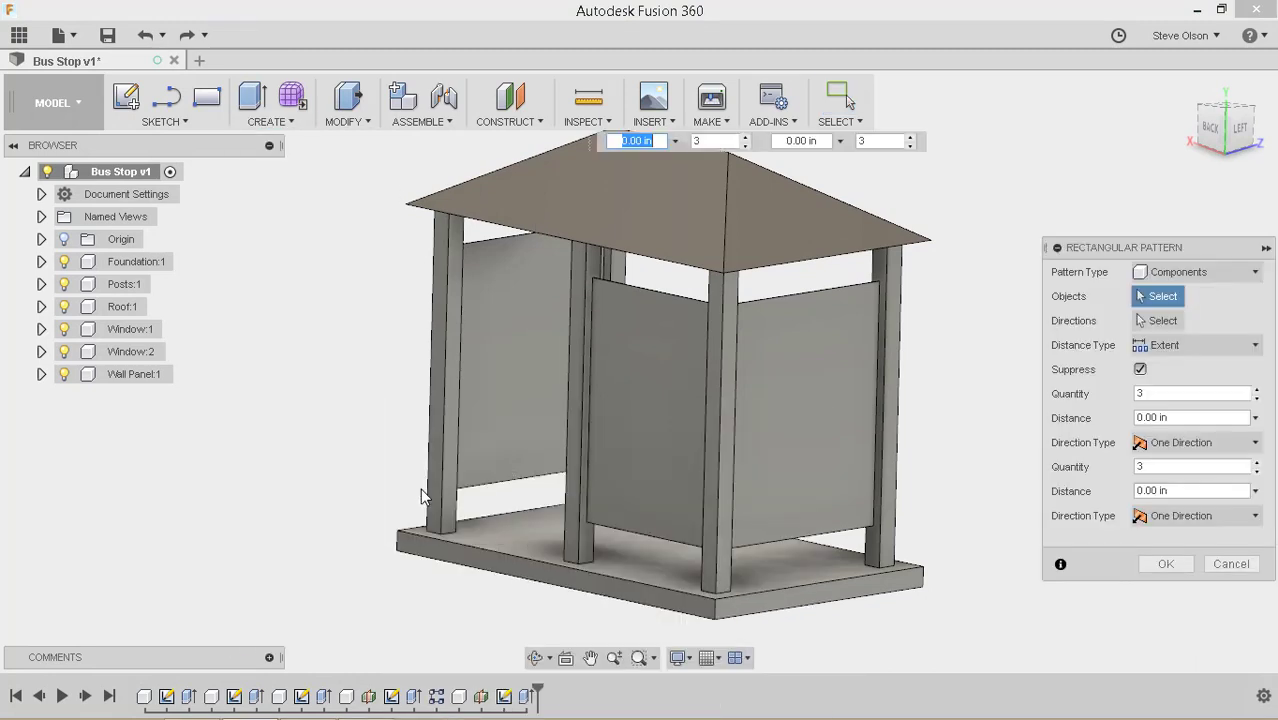
pyautogui.click(680, 394)
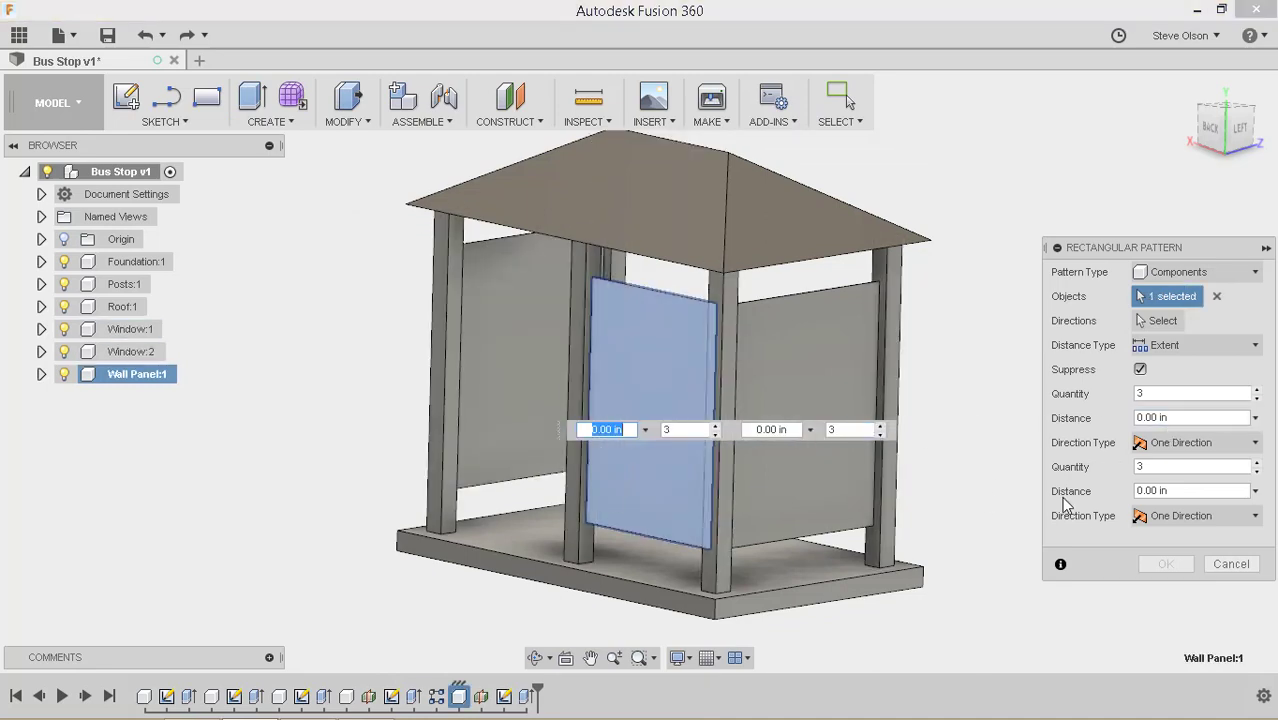
pyautogui.click(1160, 321)
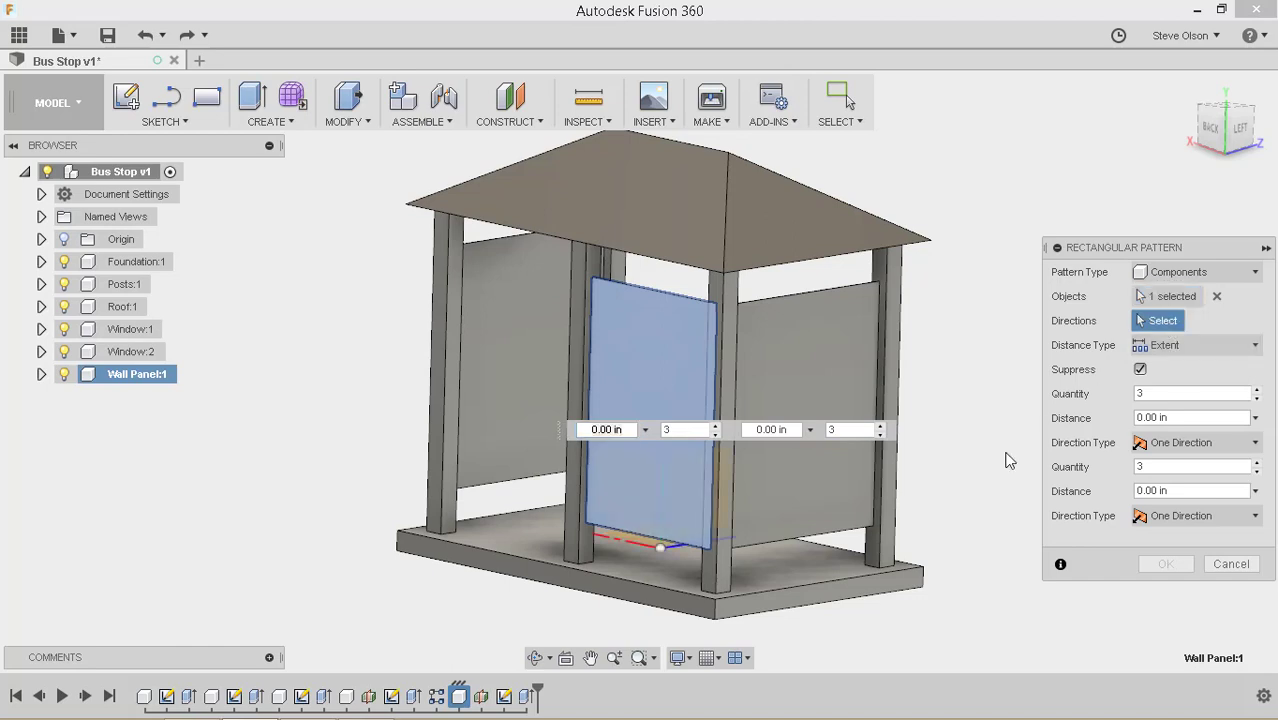
pyautogui.click(645, 584)
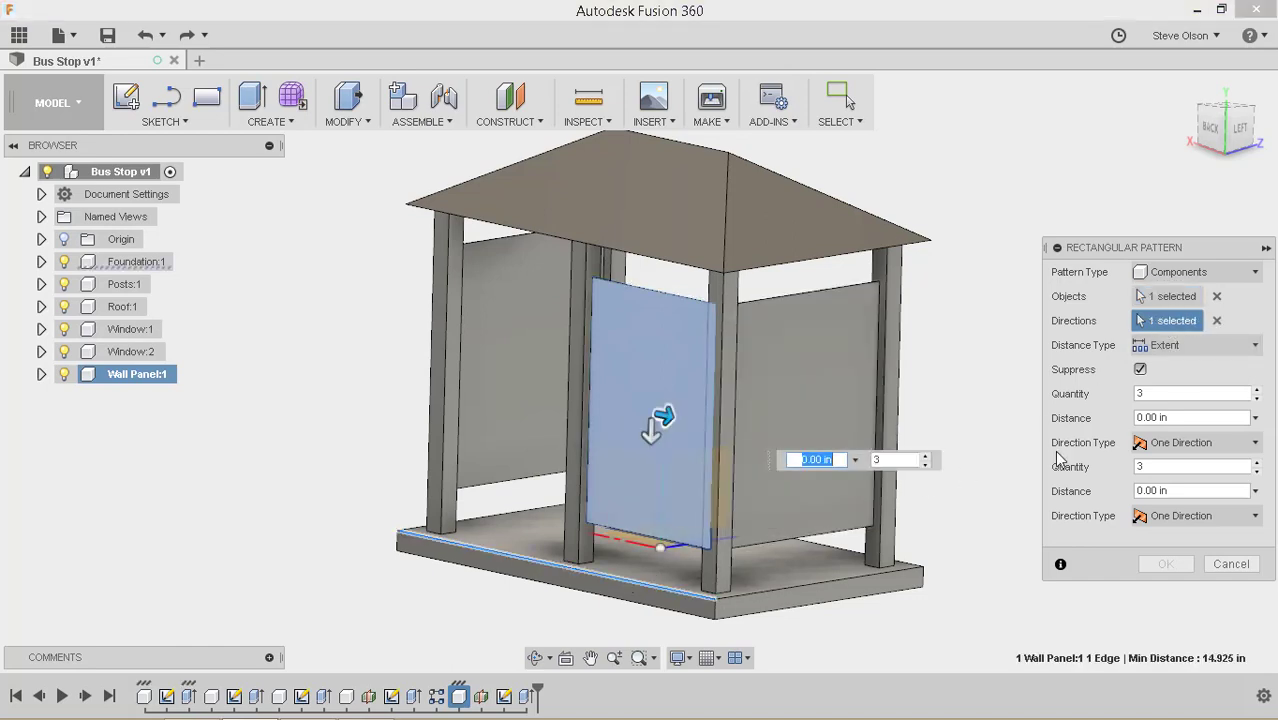
pyautogui.click(1165, 400)
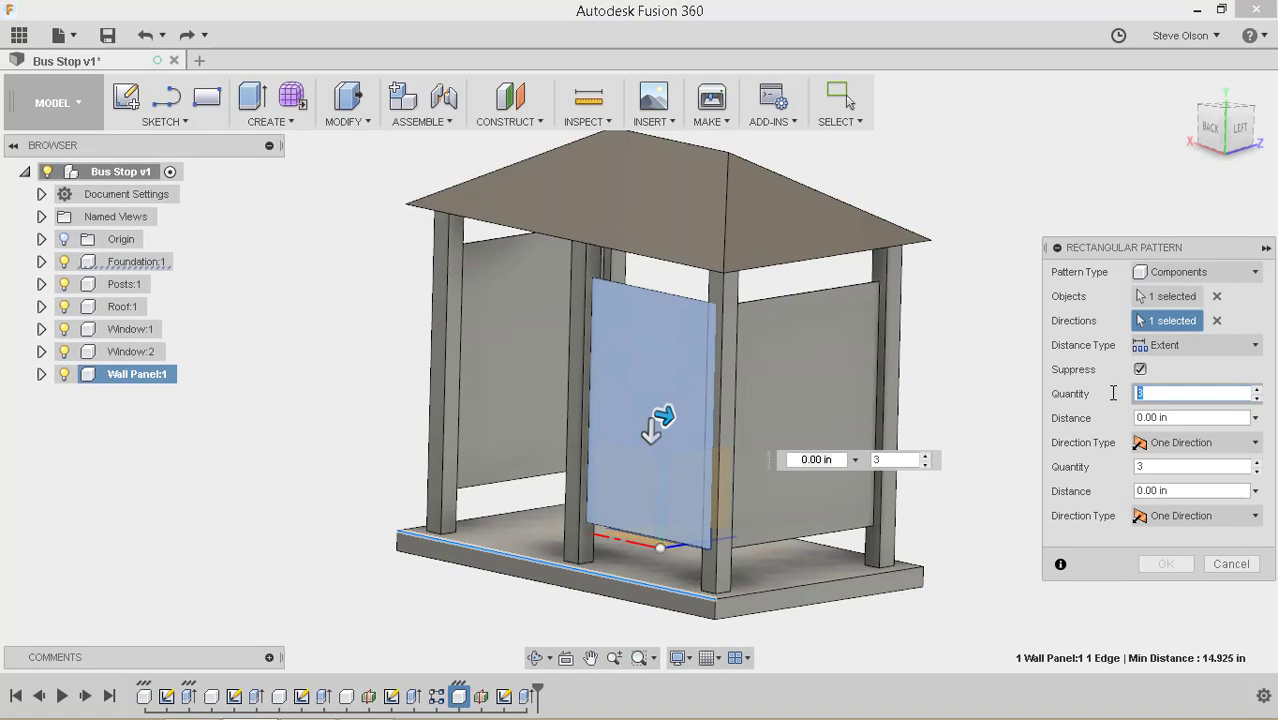
pyautogui.write('2')
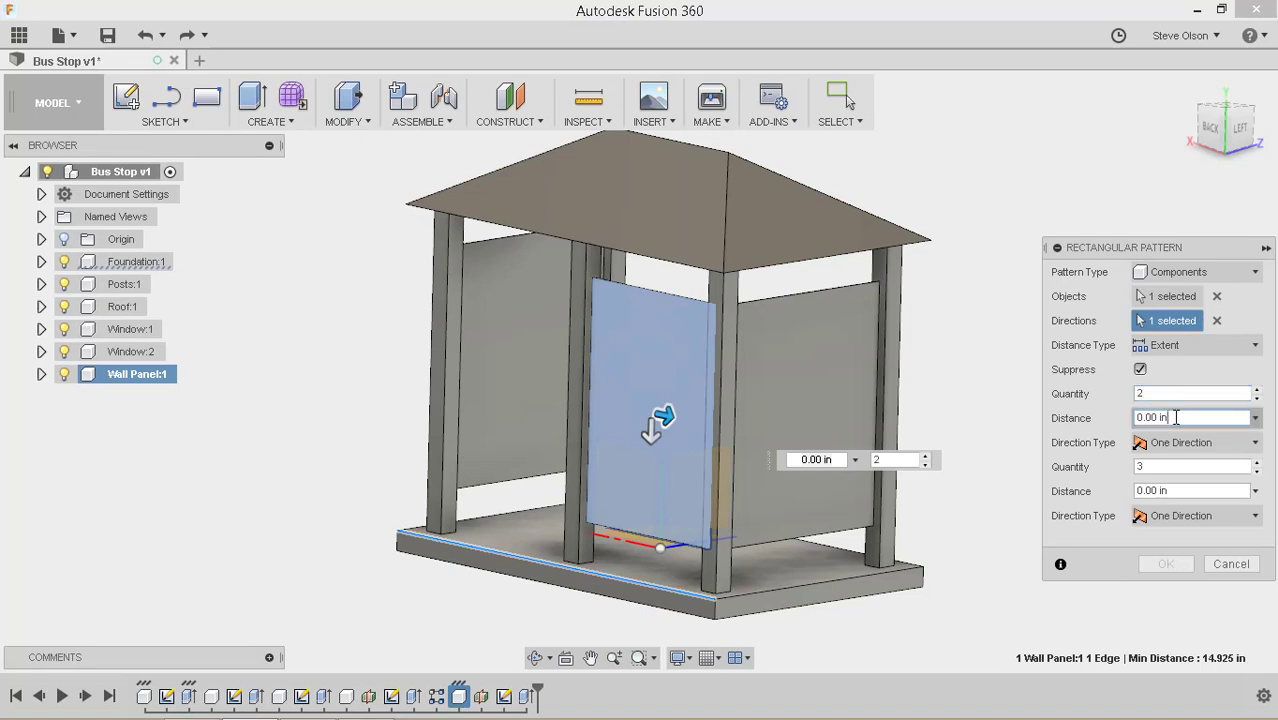
pyautogui.press('Tab')
pyautogui.write('-57')
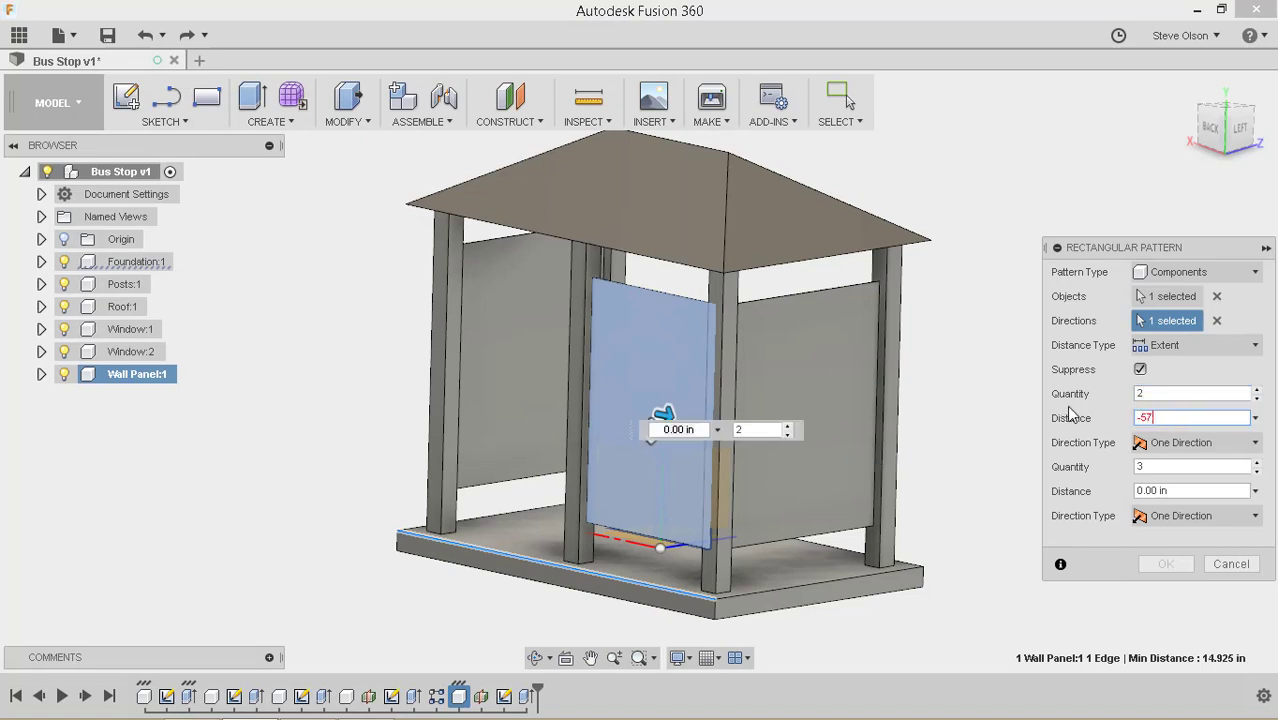
pyautogui.click(1213, 130)
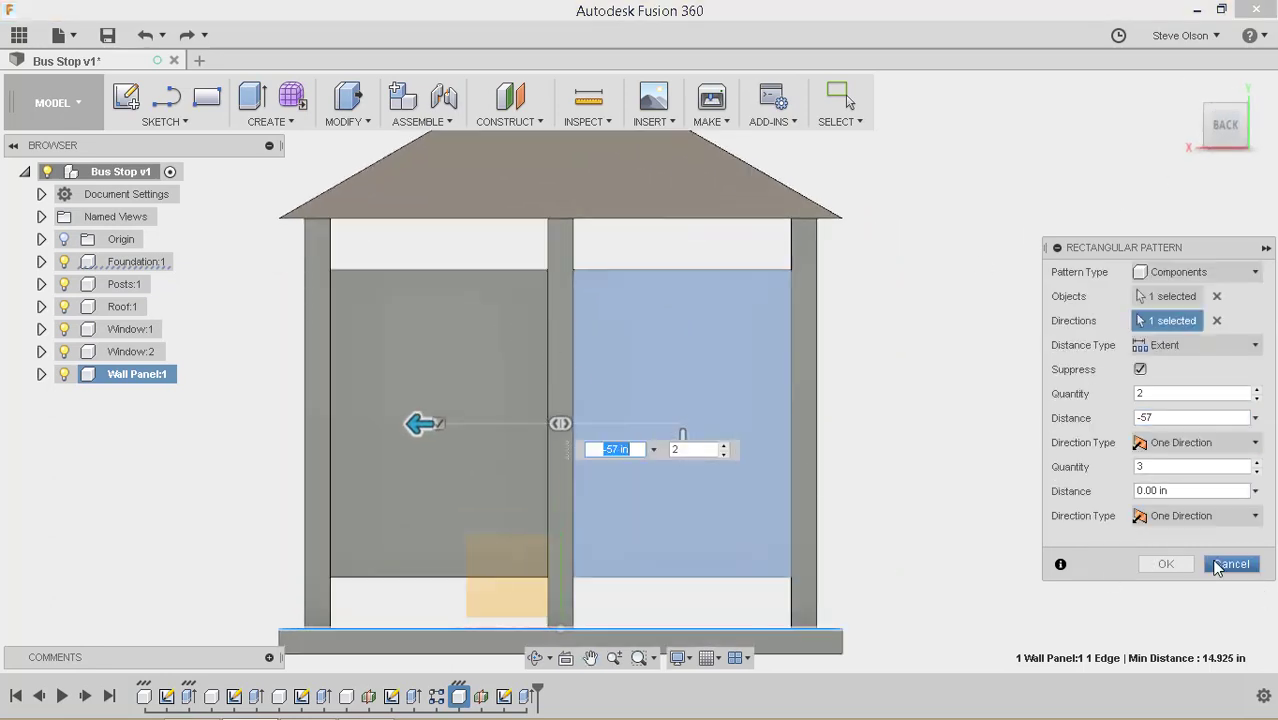
pyautogui.click(1166, 564)
pyautogui.scroll(-3, 941, 457)
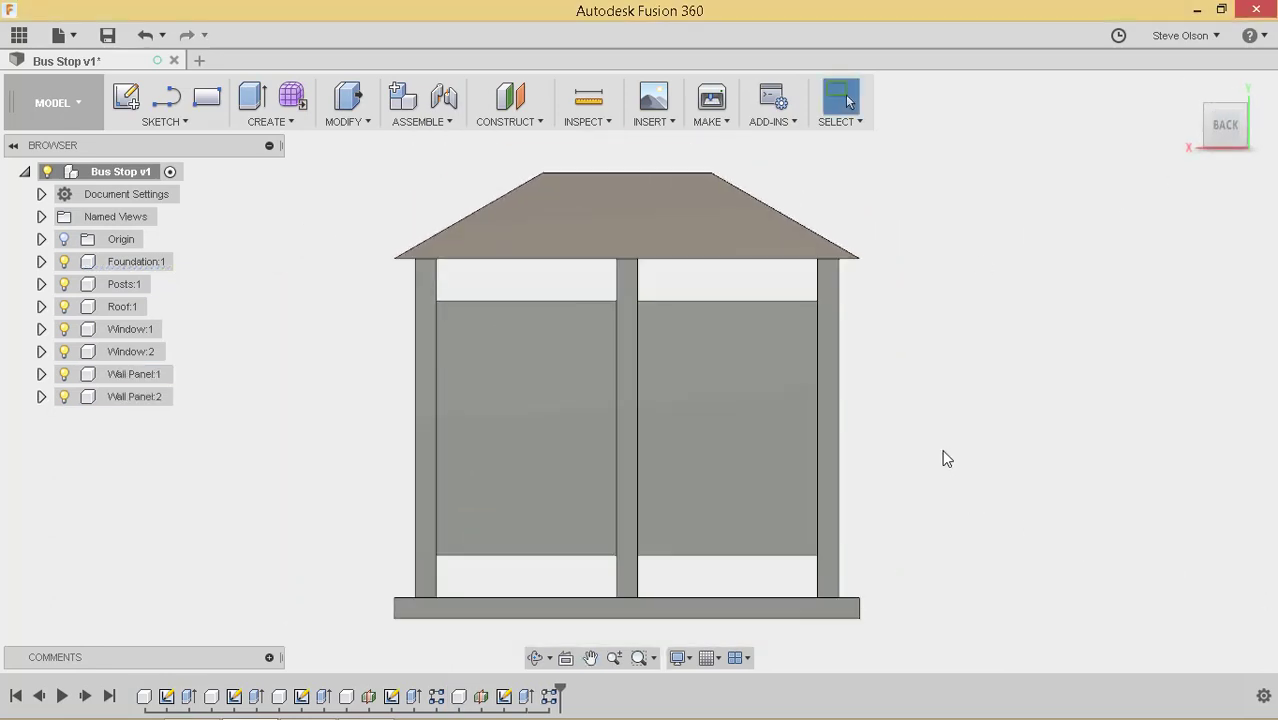
# Step: Download the Concrete appearance from the Other > Environment library and apply it to the foundation
pyautogui.keyDown('shift'); pyautogui.moveTo(958, 420); pyautogui.dragTo(776, 367, button='middle'); pyautogui.keyUp('shift')
pyautogui.press('F6')
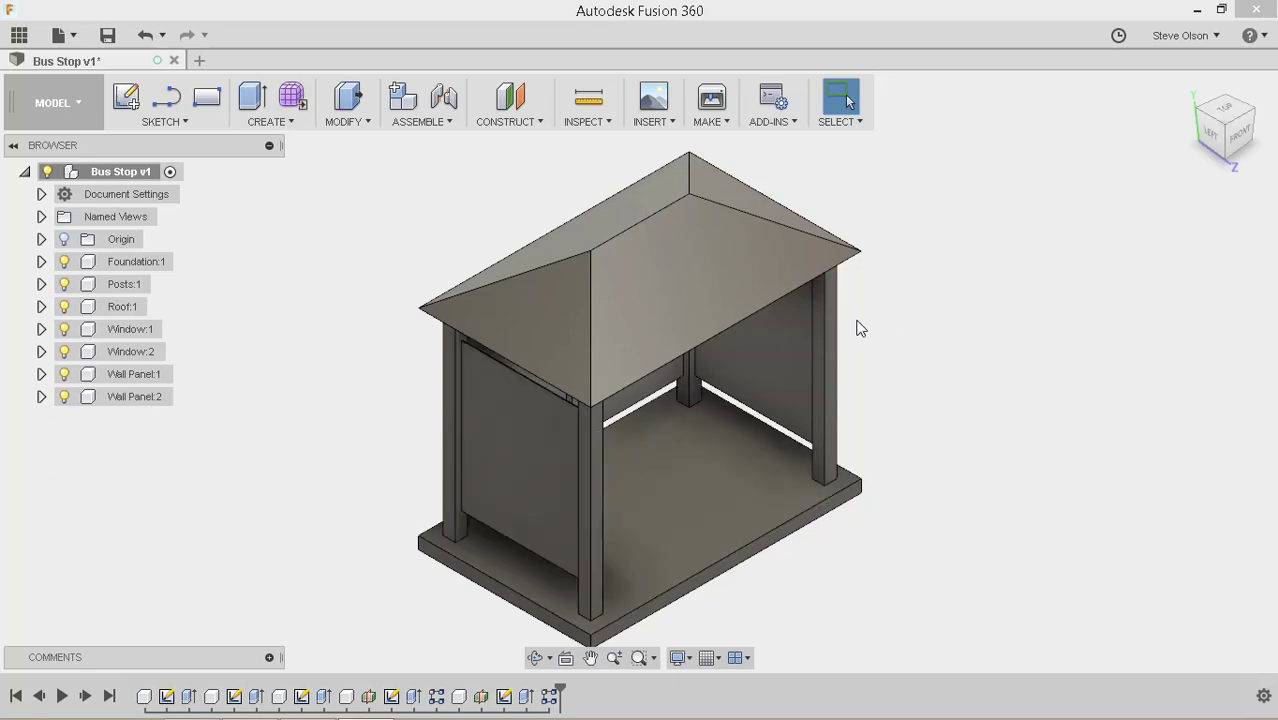
pyautogui.click(355, 128)
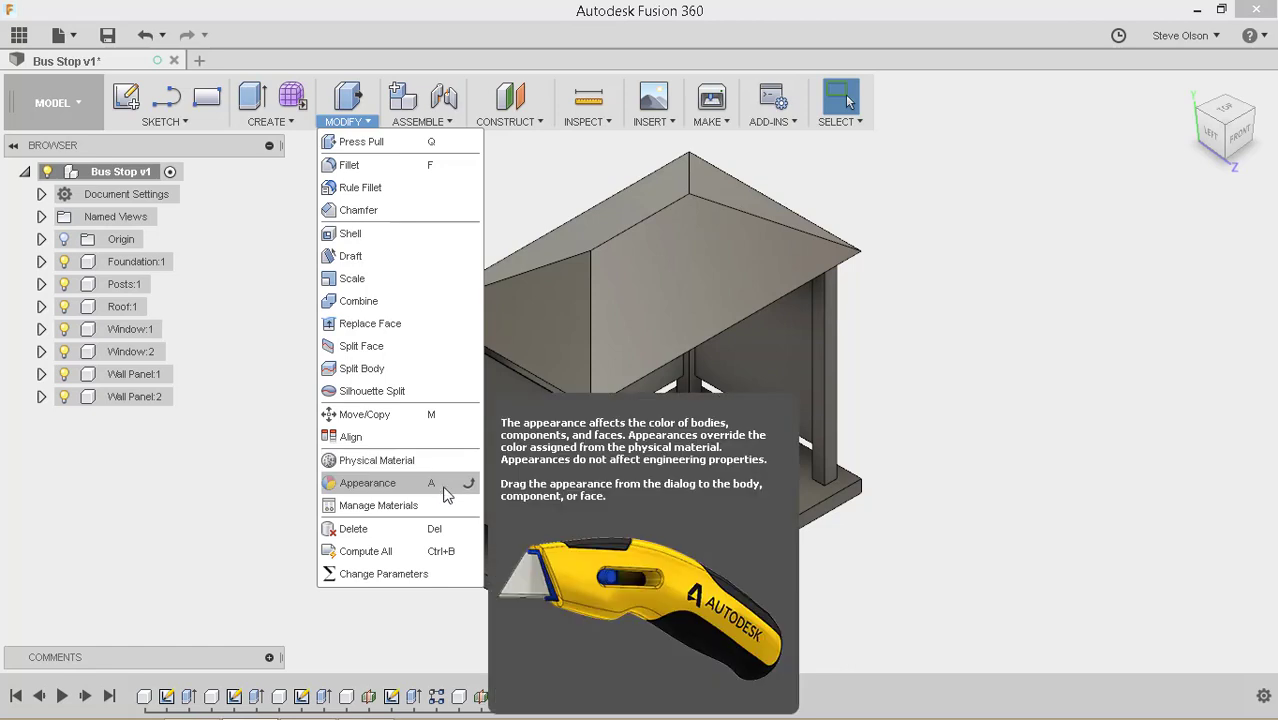
pyautogui.click(439, 486)
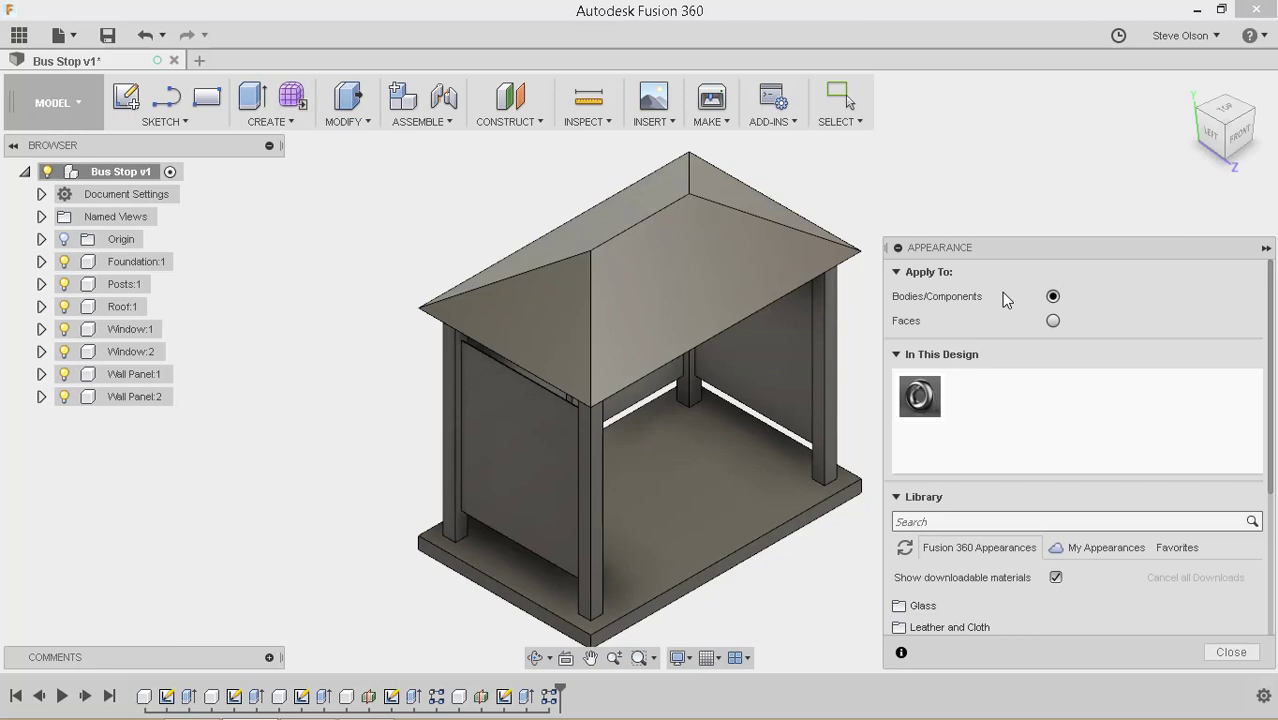
pyautogui.scroll(-5, 1110, 348)
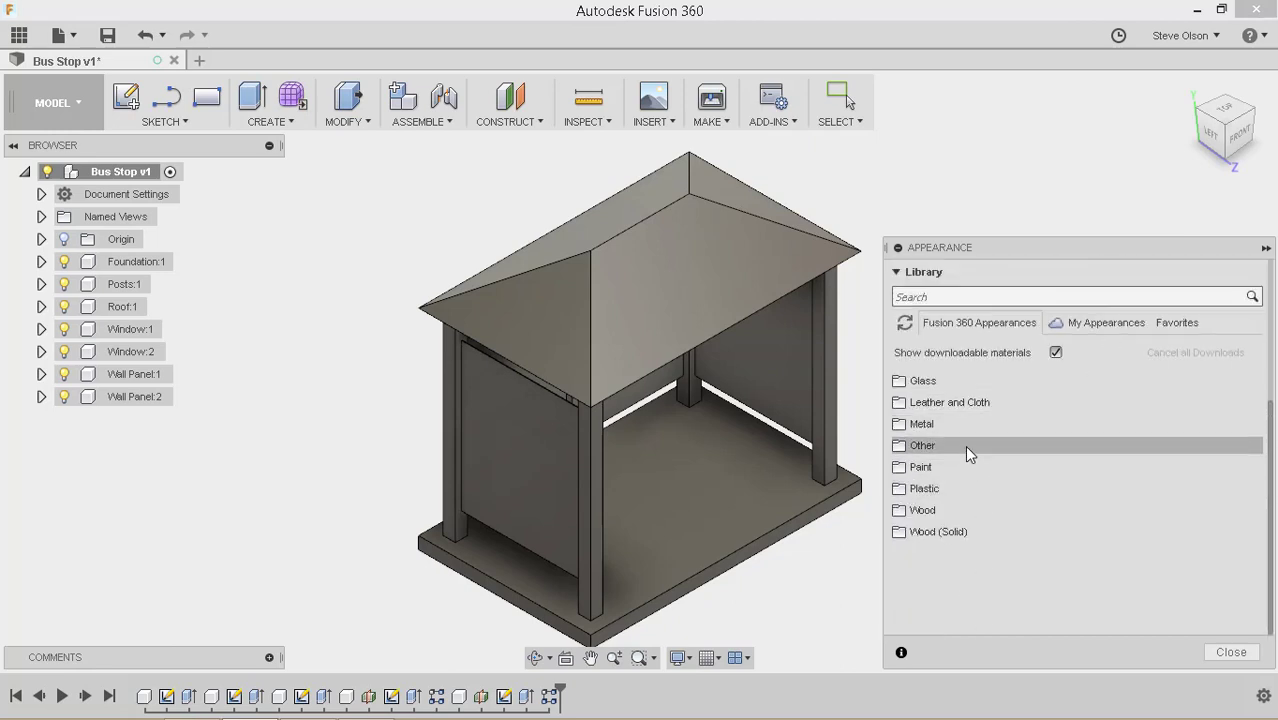
pyautogui.click(966, 446)
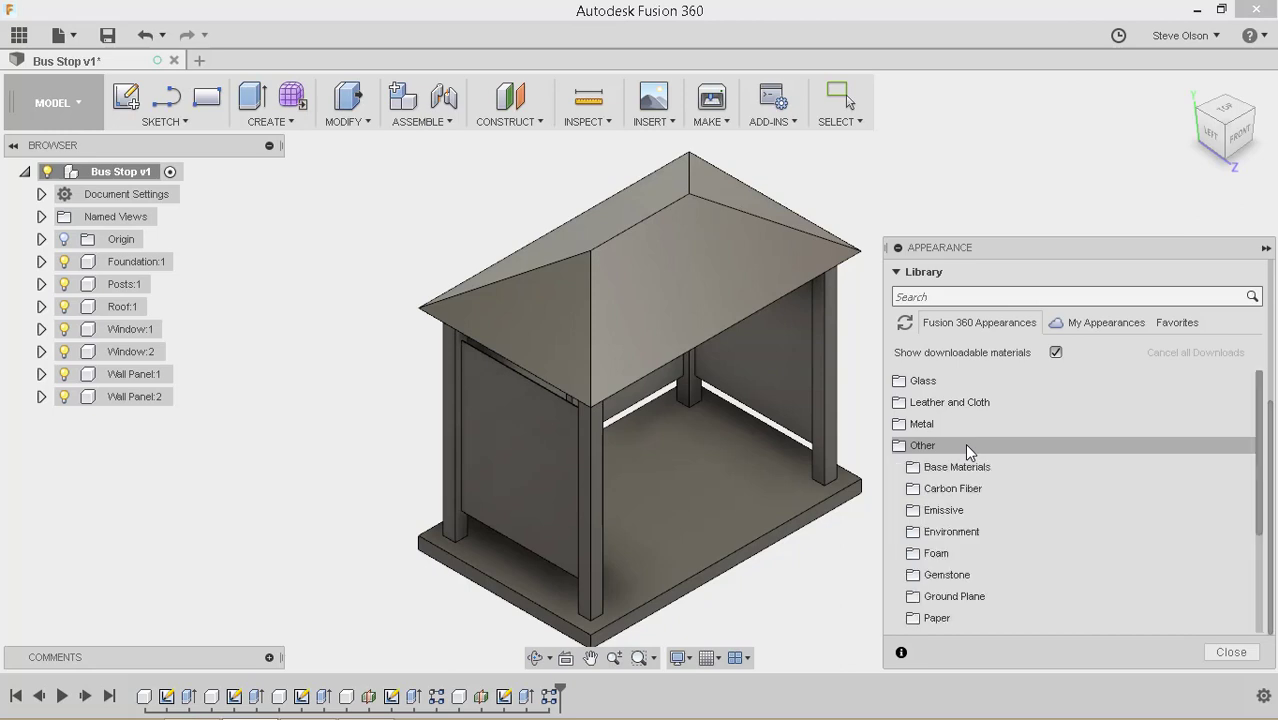
pyautogui.click(980, 532)
pyautogui.scroll(-3, 1040, 495)
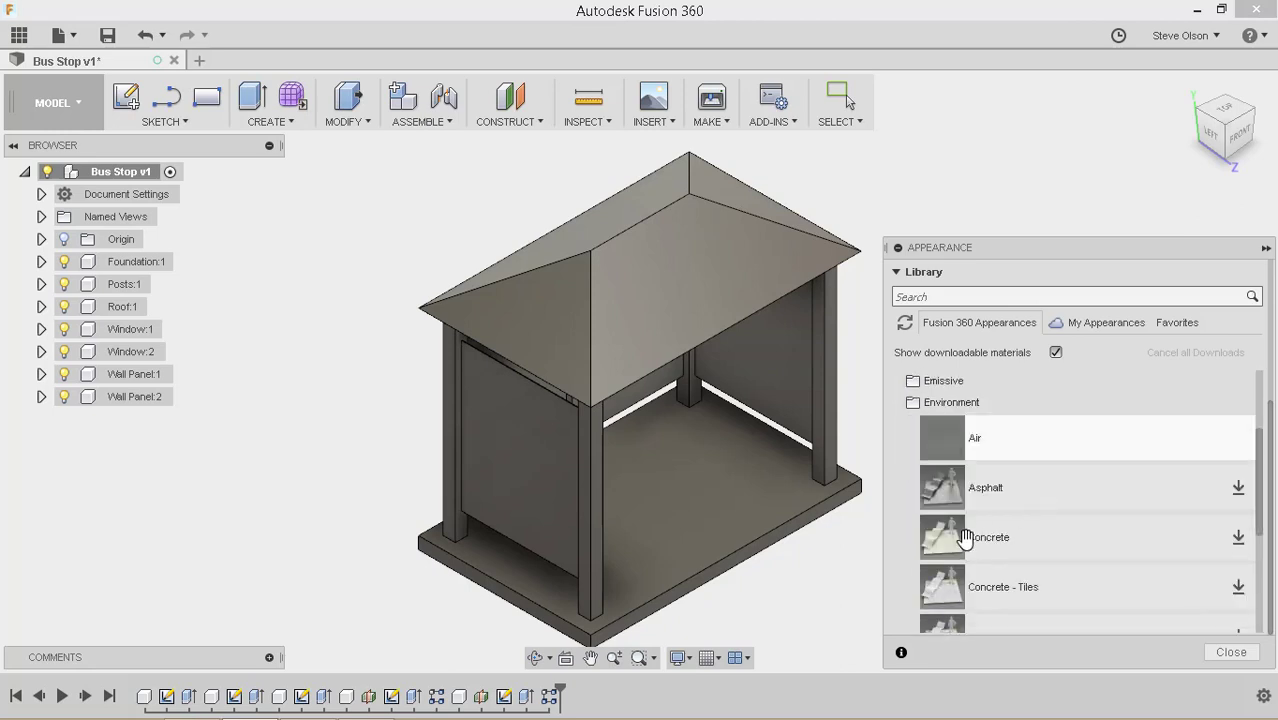
pyautogui.click(1236, 538)
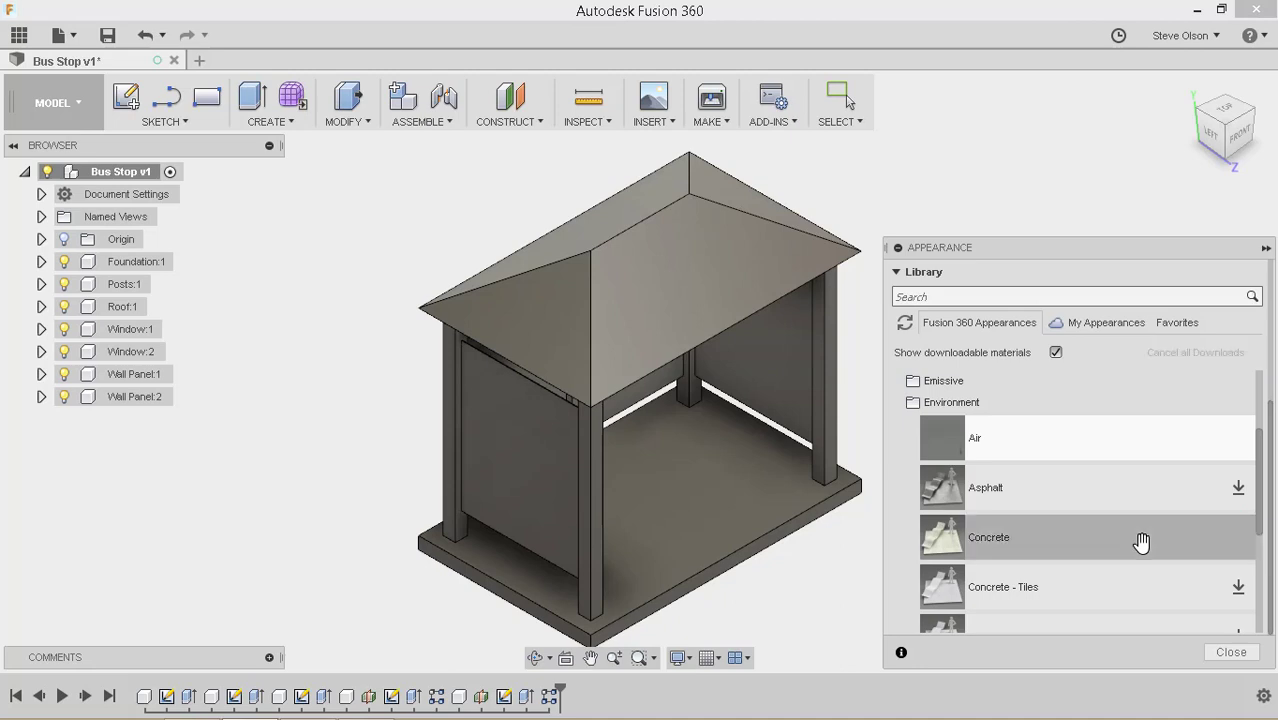
pyautogui.moveTo(1141, 541); pyautogui.dragTo(829, 545)
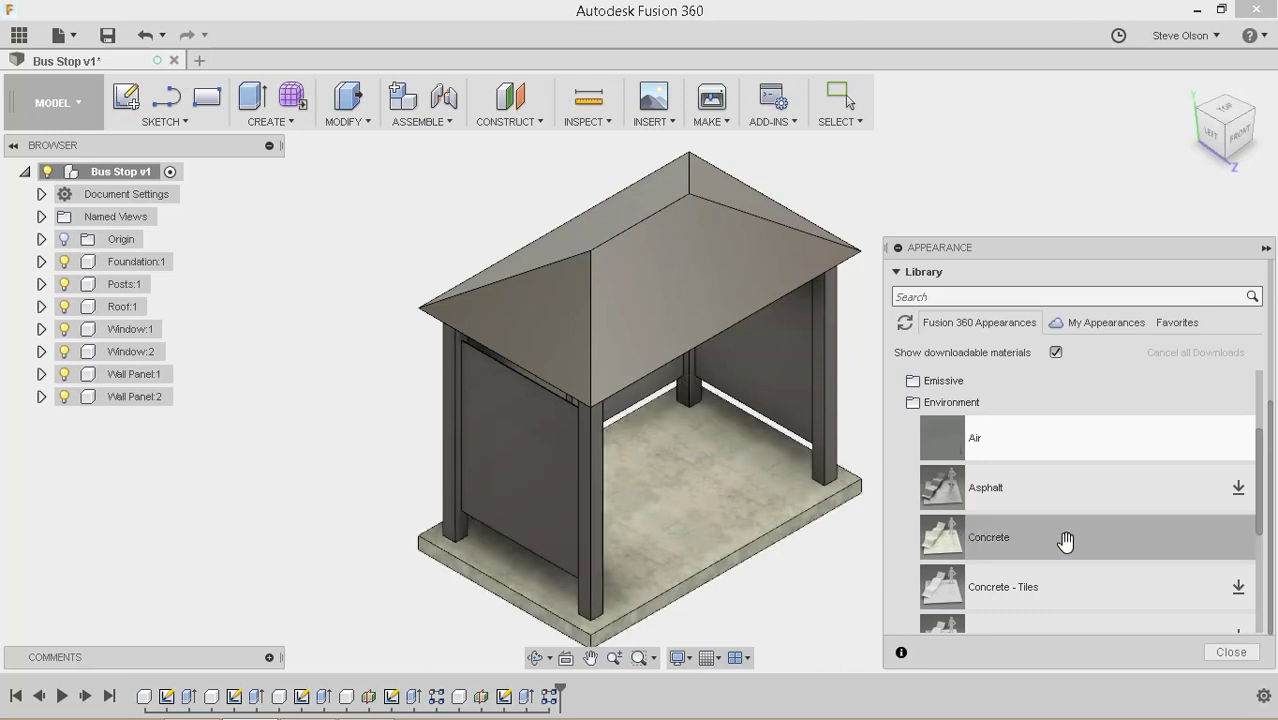
# Step: Apply the Paint - Enamel Glossy (Black) appearance to the shelter's four corner posts
pyautogui.scroll(5, 1061, 537)
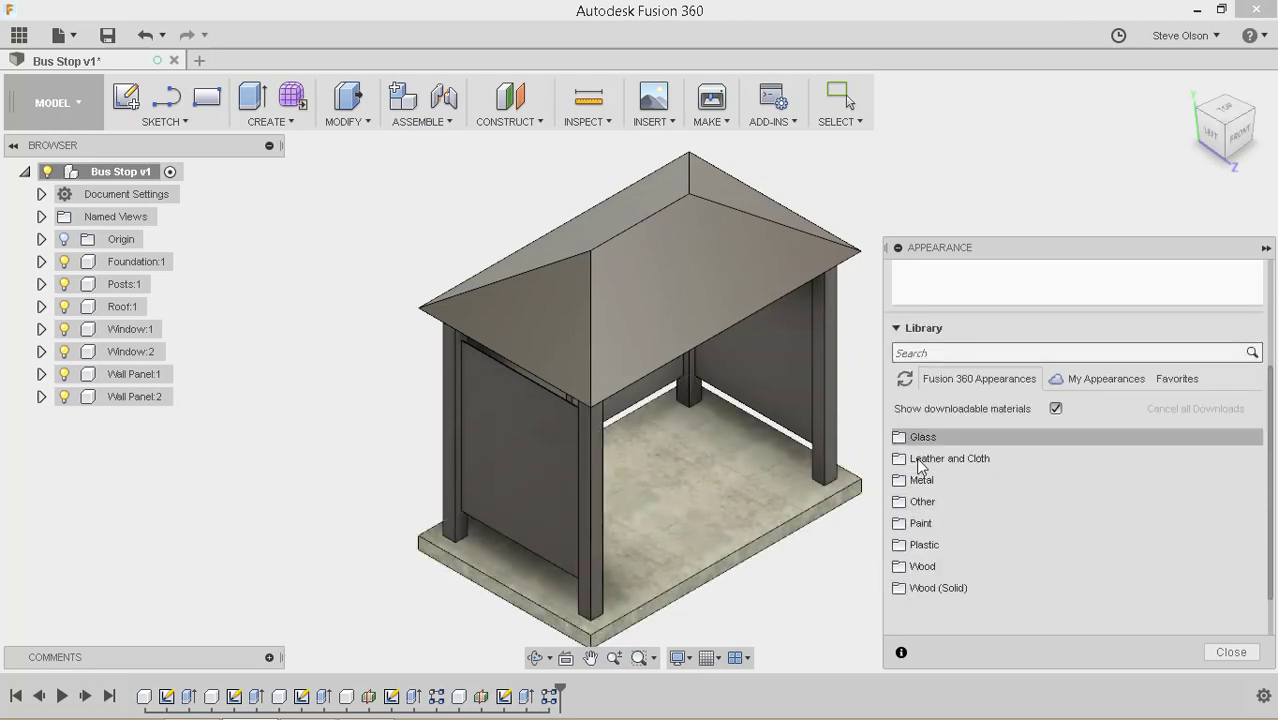
pyautogui.click(932, 520)
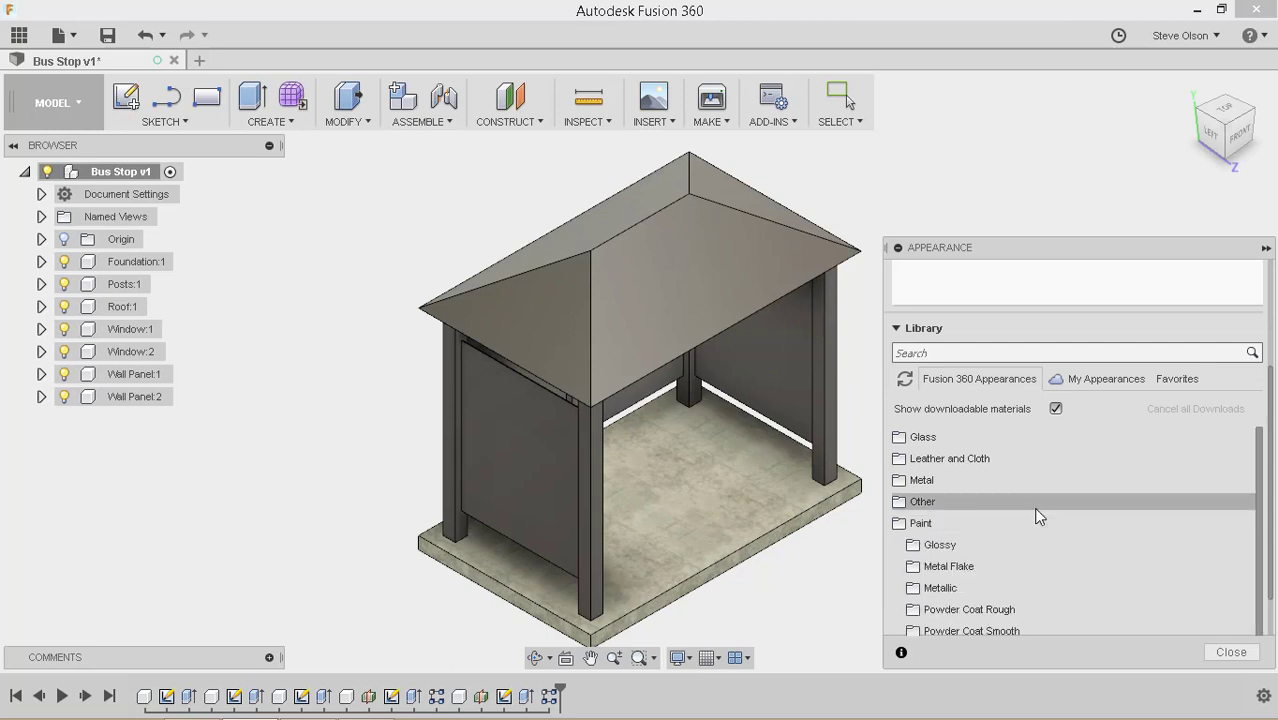
pyautogui.scroll(-1, 1035, 514)
pyautogui.click(938, 517)
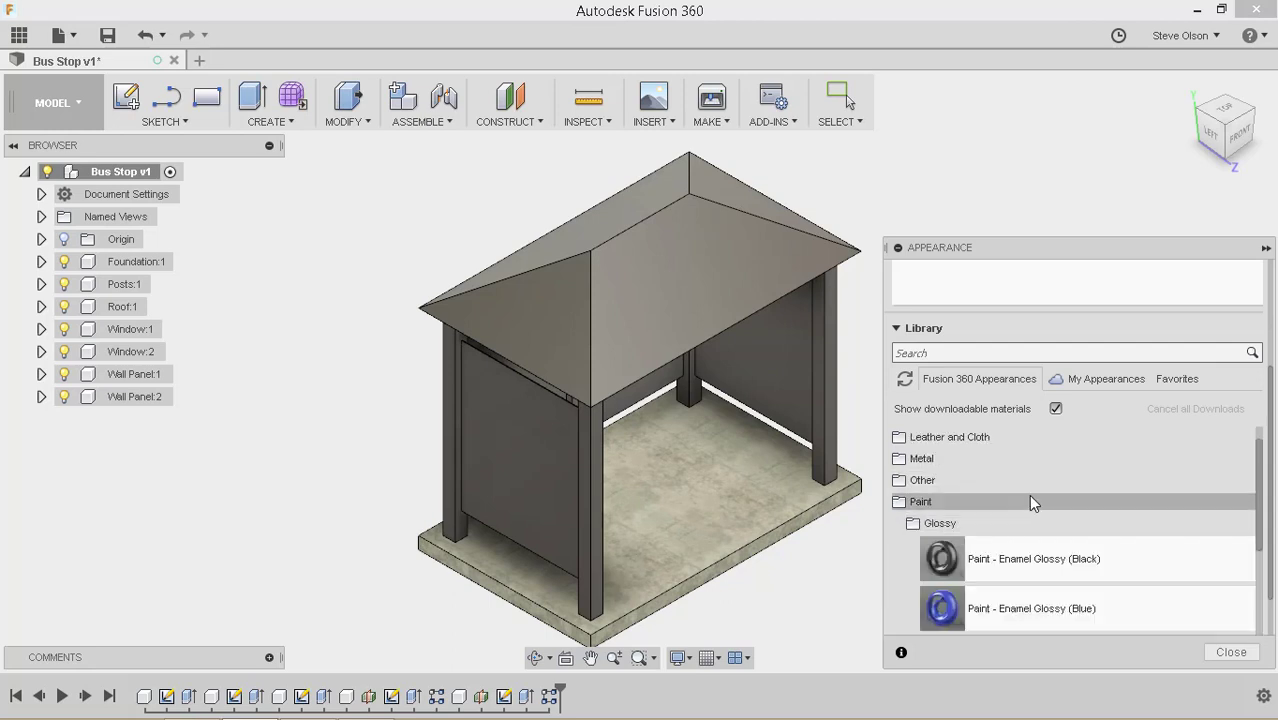
pyautogui.scroll(-3, 1028, 494)
pyautogui.moveTo(1040, 500); pyautogui.dragTo(960, 494)
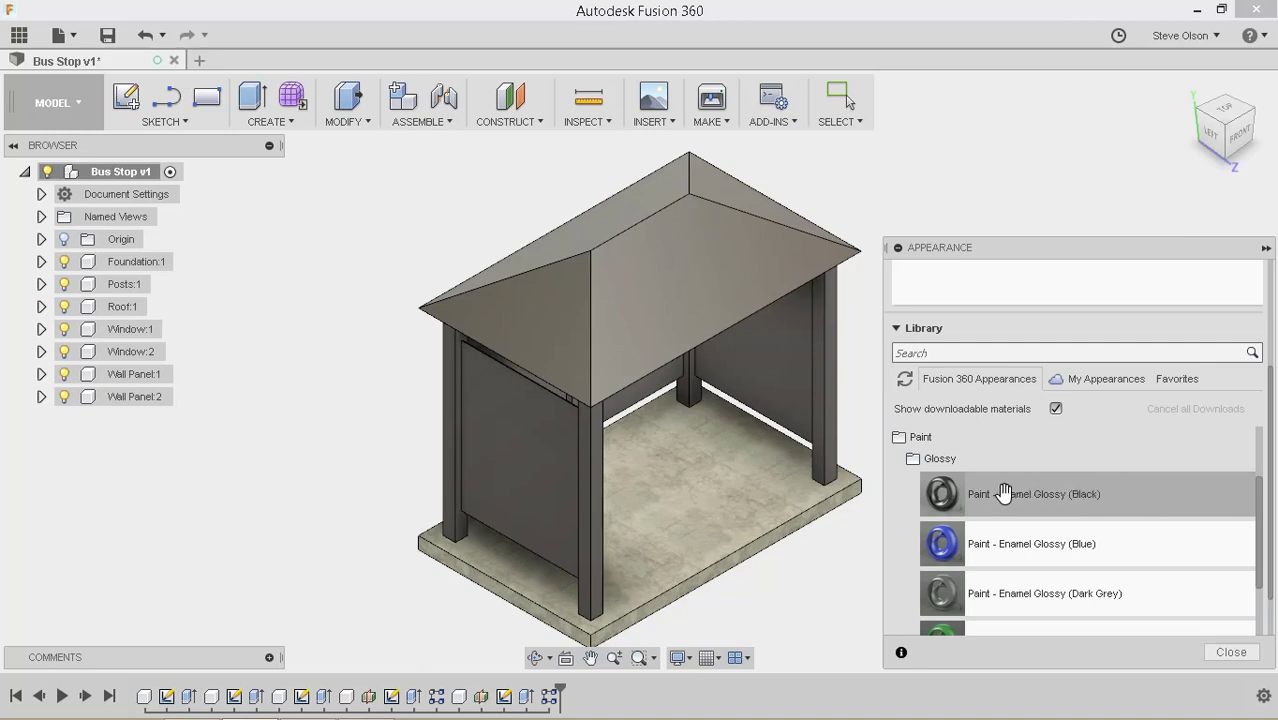
pyautogui.moveTo(1020, 494)
pyautogui.mouseDown()
pyautogui.moveTo(935, 468)
pyautogui.moveTo(832, 401)
pyautogui.mouseUp()
pyautogui.moveTo(932, 505); pyautogui.dragTo(698, 392)
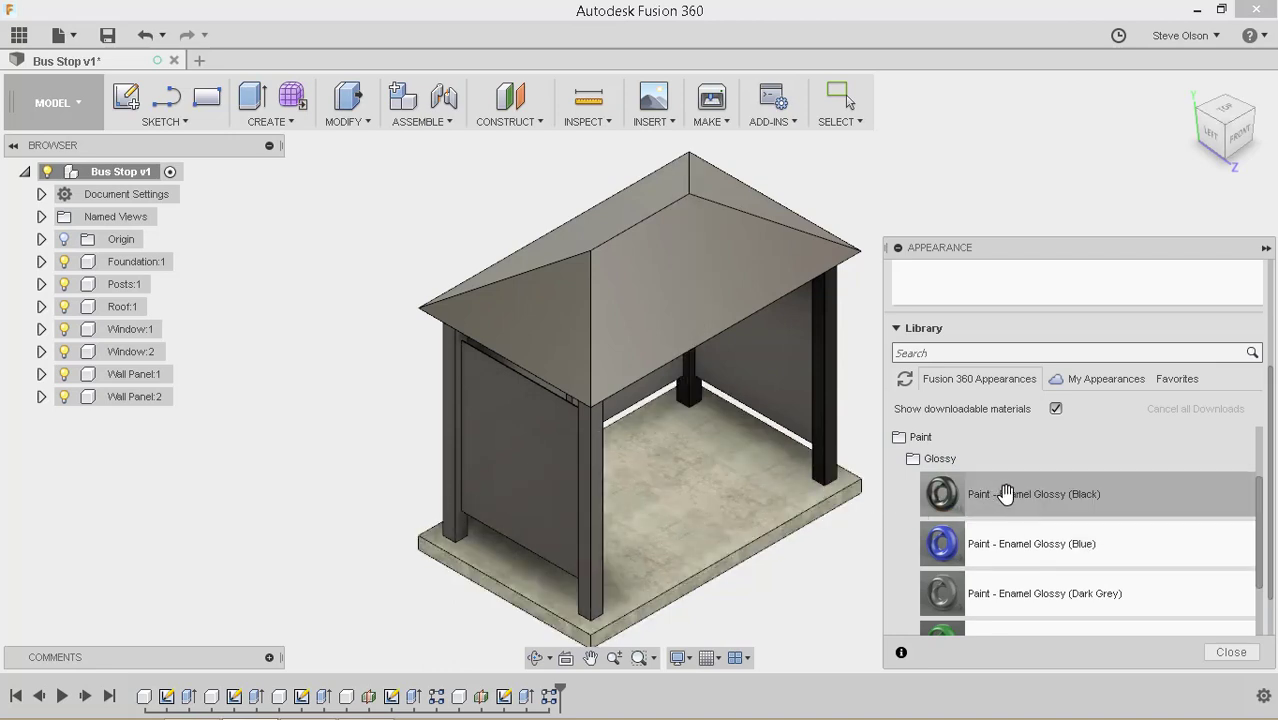
pyautogui.moveTo(1006, 494); pyautogui.dragTo(593, 583)
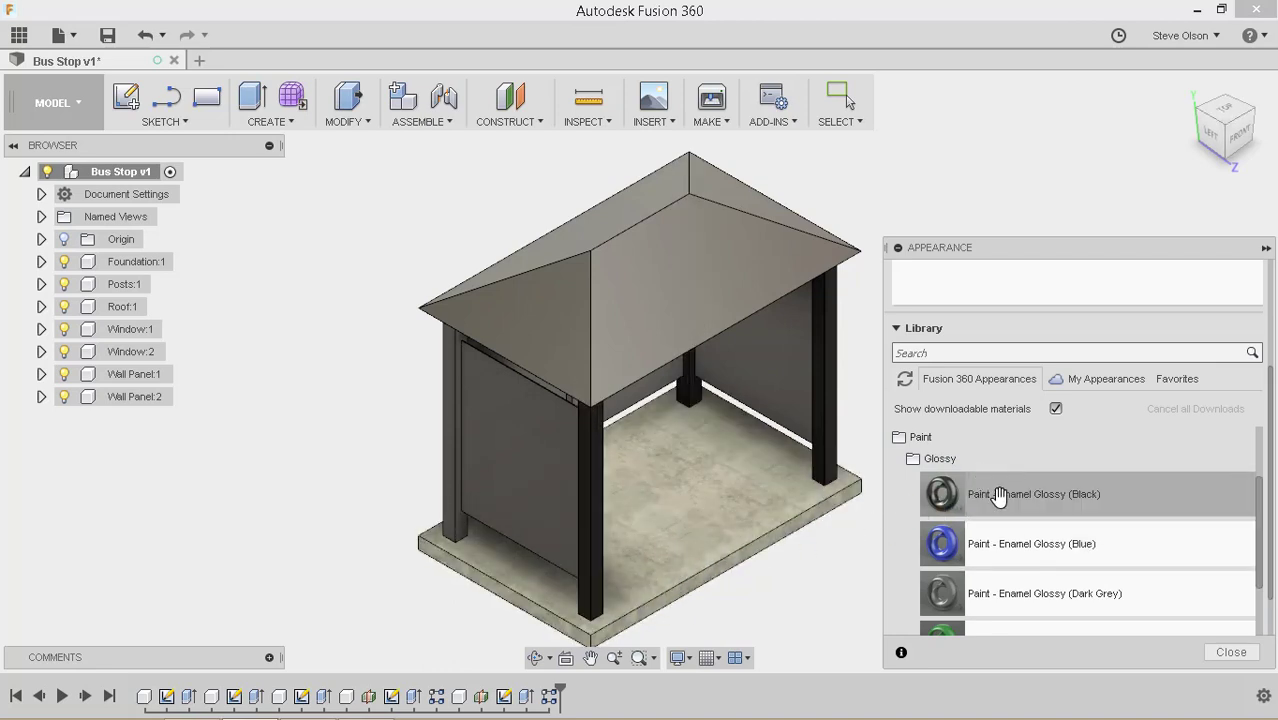
pyautogui.moveTo(998, 497); pyautogui.dragTo(446, 431)
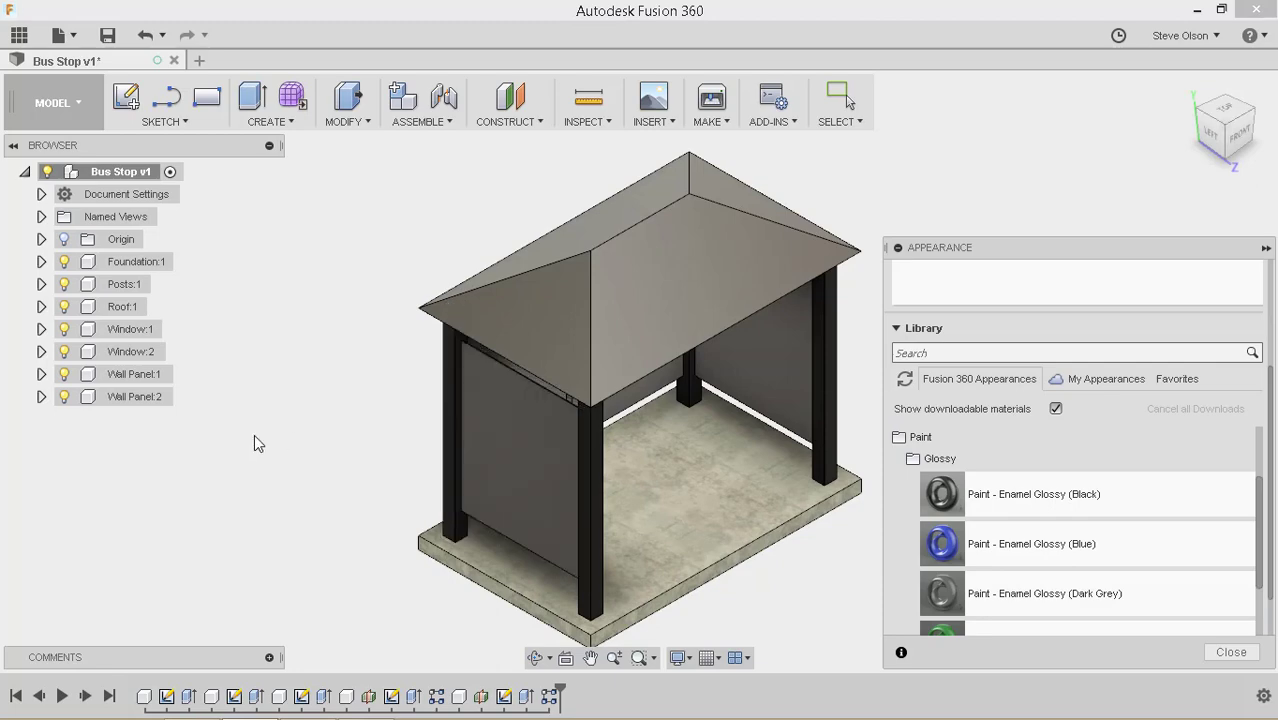
pyautogui.keyDown('shift'); pyautogui.moveTo(255, 434); pyautogui.dragTo(457, 441, button='middle'); pyautogui.keyUp('shift')
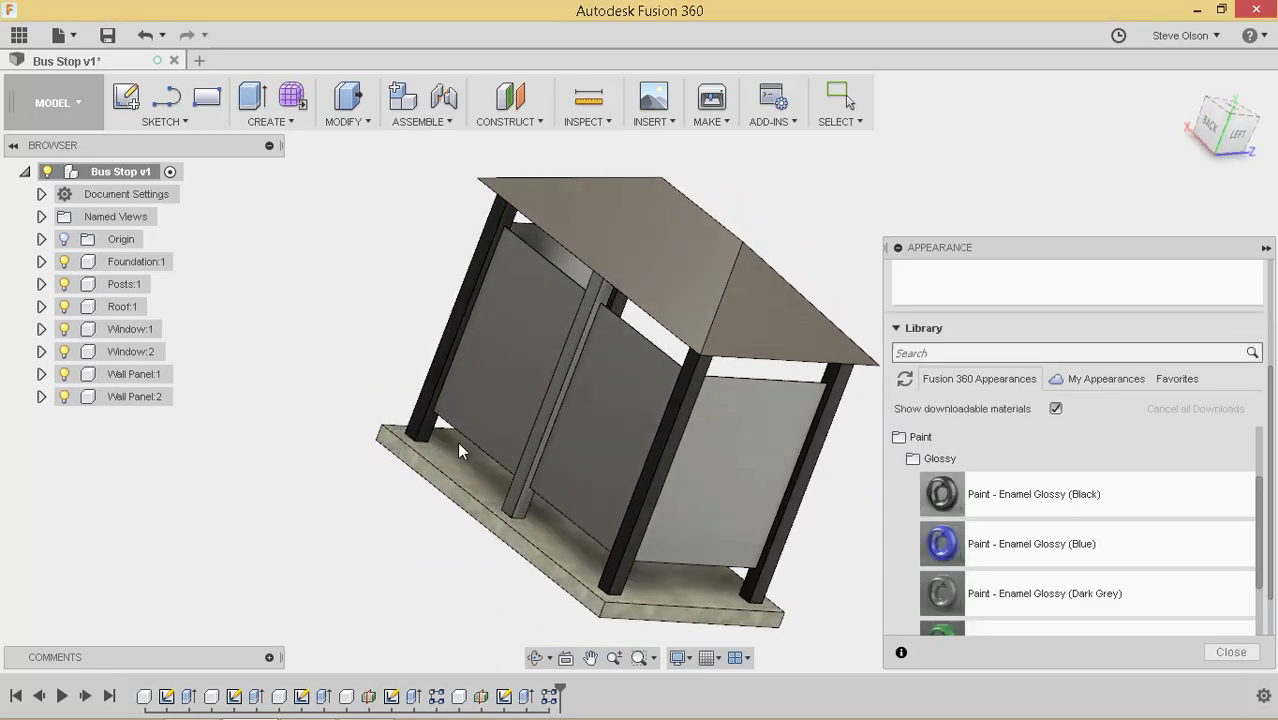
# Step: Apply the Paint - Enamel Glossy (Black) appearance to the middle back post and to the hip roof
pyautogui.moveTo(937, 493); pyautogui.dragTo(589, 296)
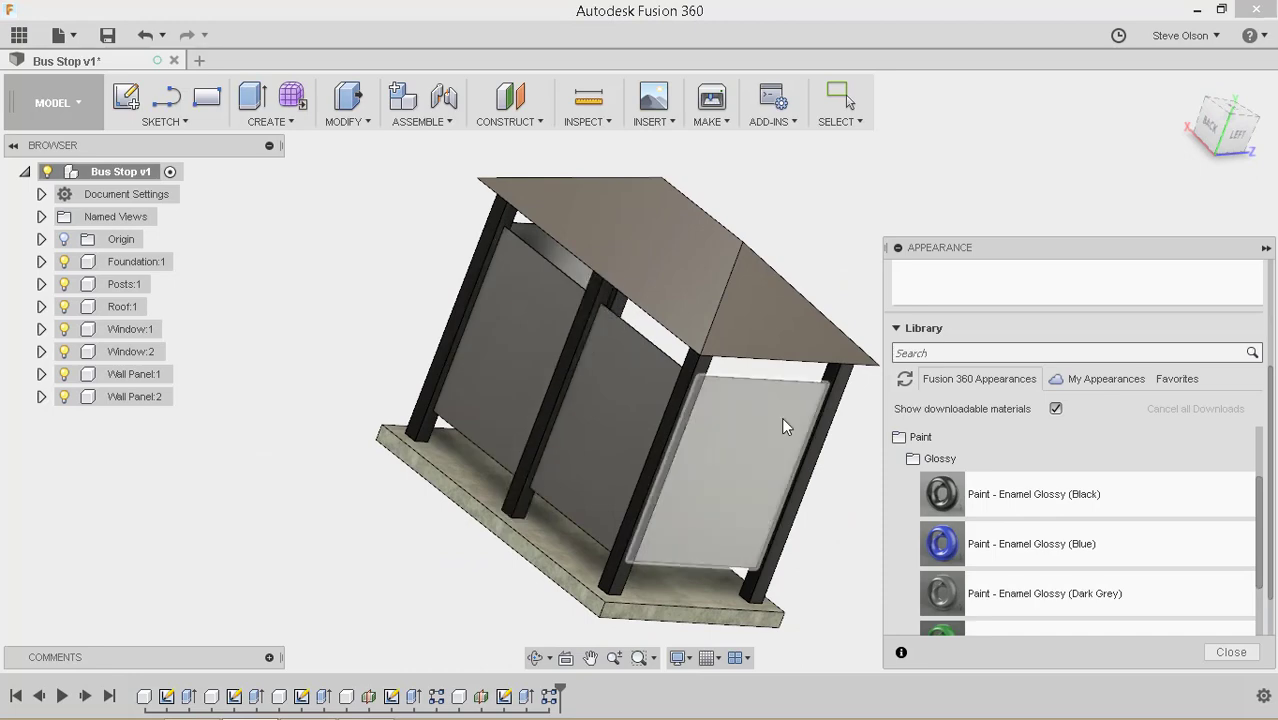
pyautogui.moveTo(781, 417)
pyautogui.keyDown('shift'); pyautogui.mouseDown(button='middle')
pyautogui.moveTo(688, 394)
pyautogui.moveTo(781, 421)
pyautogui.mouseUp(button='middle'); pyautogui.keyUp('shift')
pyautogui.moveTo(940, 493); pyautogui.dragTo(697, 265)
# Step: Apply the Glass (Clear) appearance from the Glass > Smooth library to the shelter's side windows
pyautogui.keyDown('shift'); pyautogui.moveTo(696, 262); pyautogui.dragTo(867, 459, button='middle'); pyautogui.keyUp('shift')
pyautogui.scroll(-7, 1035, 544)
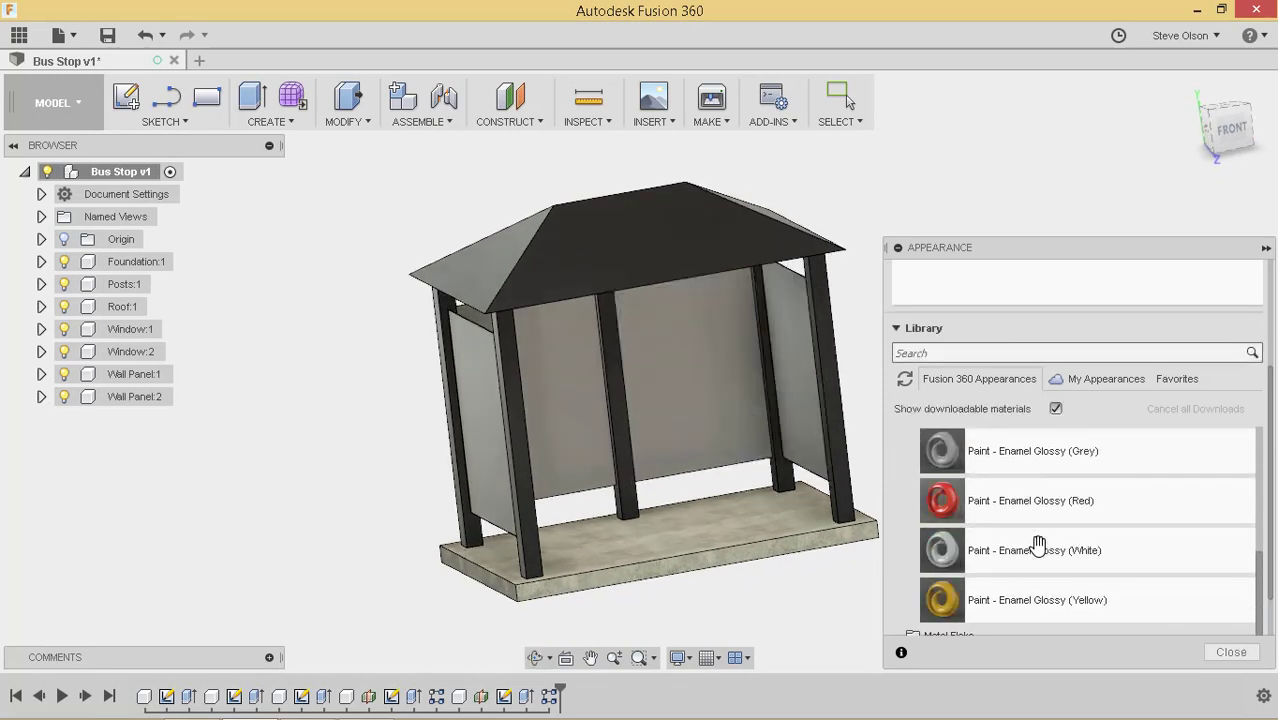
pyautogui.scroll(3, 1035, 546)
pyautogui.scroll(-5, 990, 520)
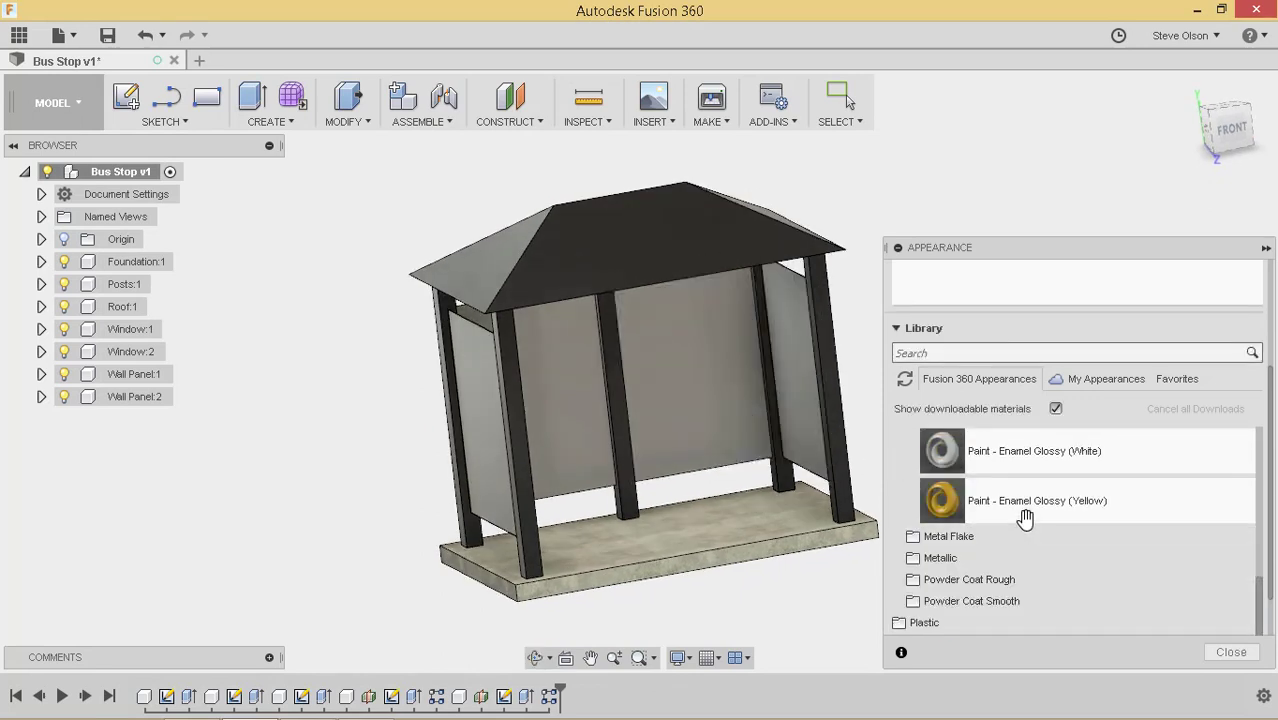
pyautogui.scroll(9, 1048, 484)
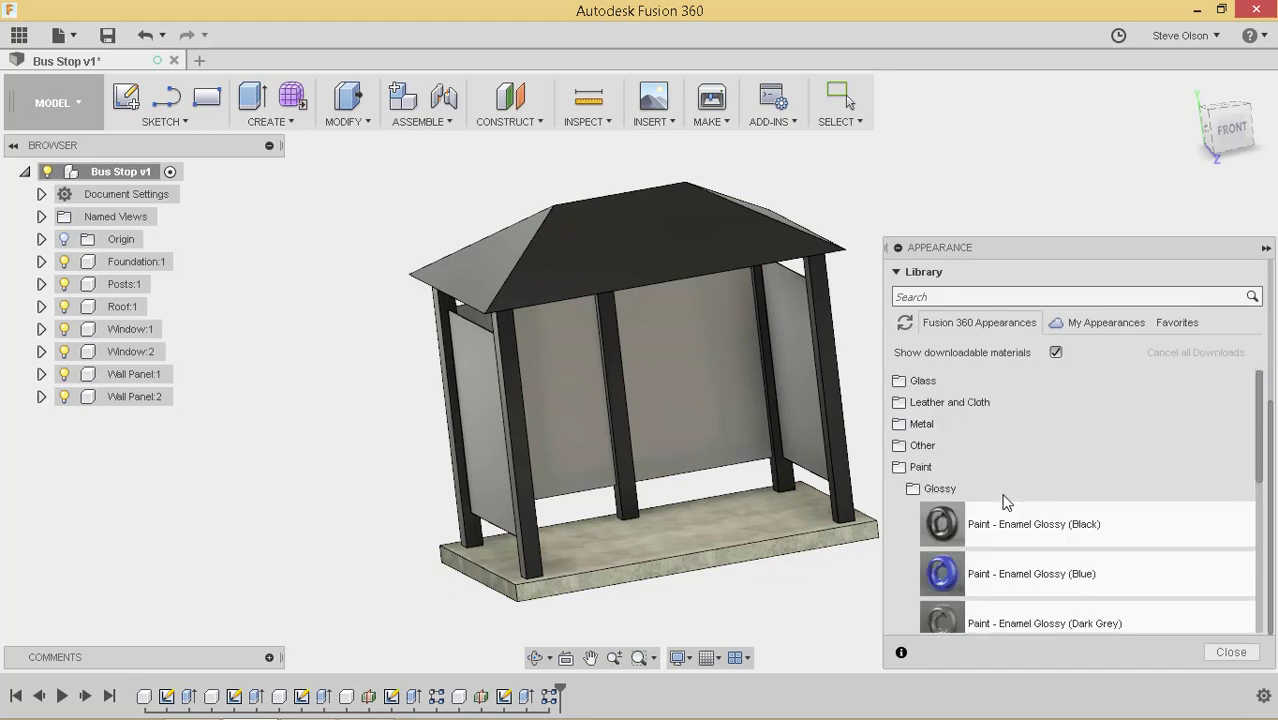
pyautogui.click(940, 381)
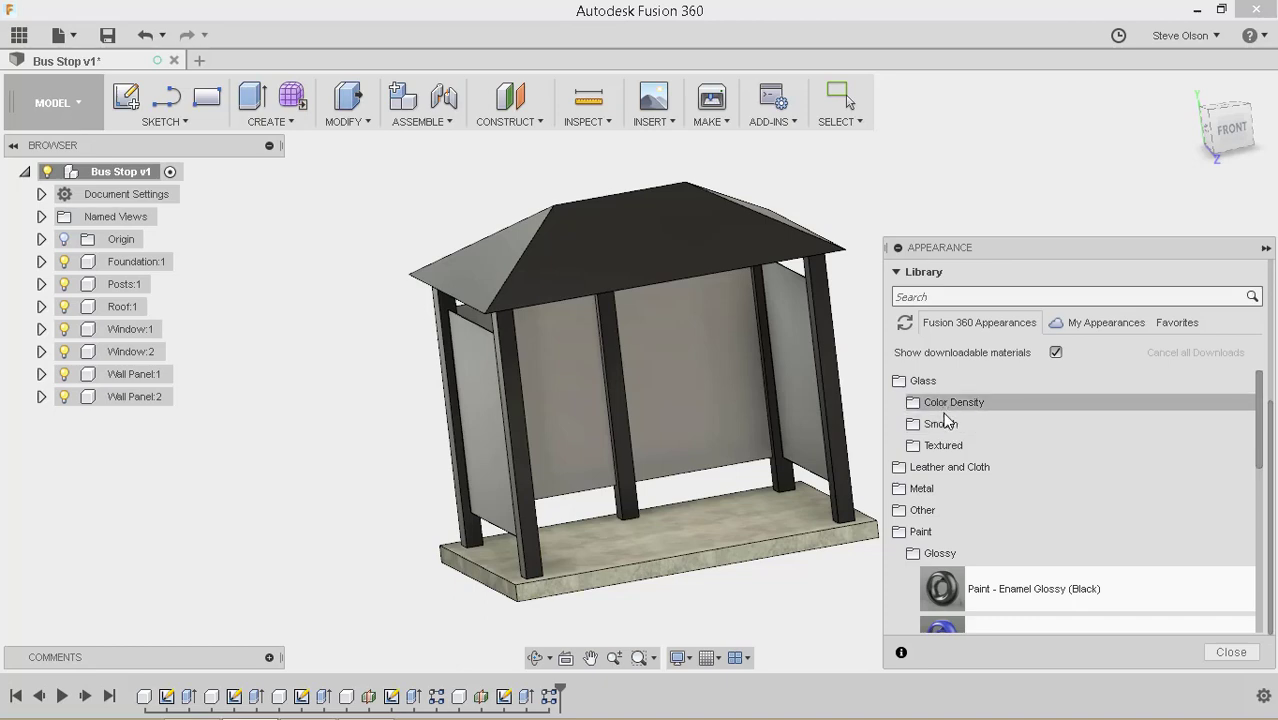
pyautogui.click(943, 424)
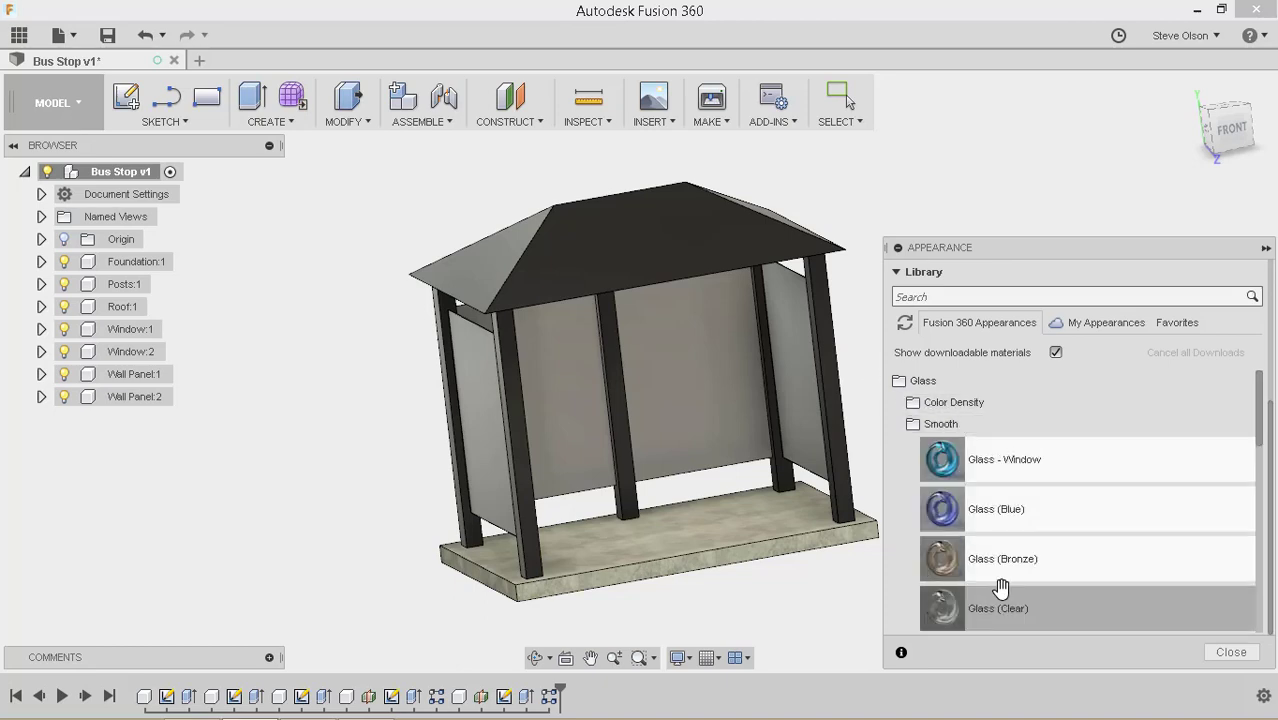
pyautogui.moveTo(995, 608); pyautogui.dragTo(799, 413)
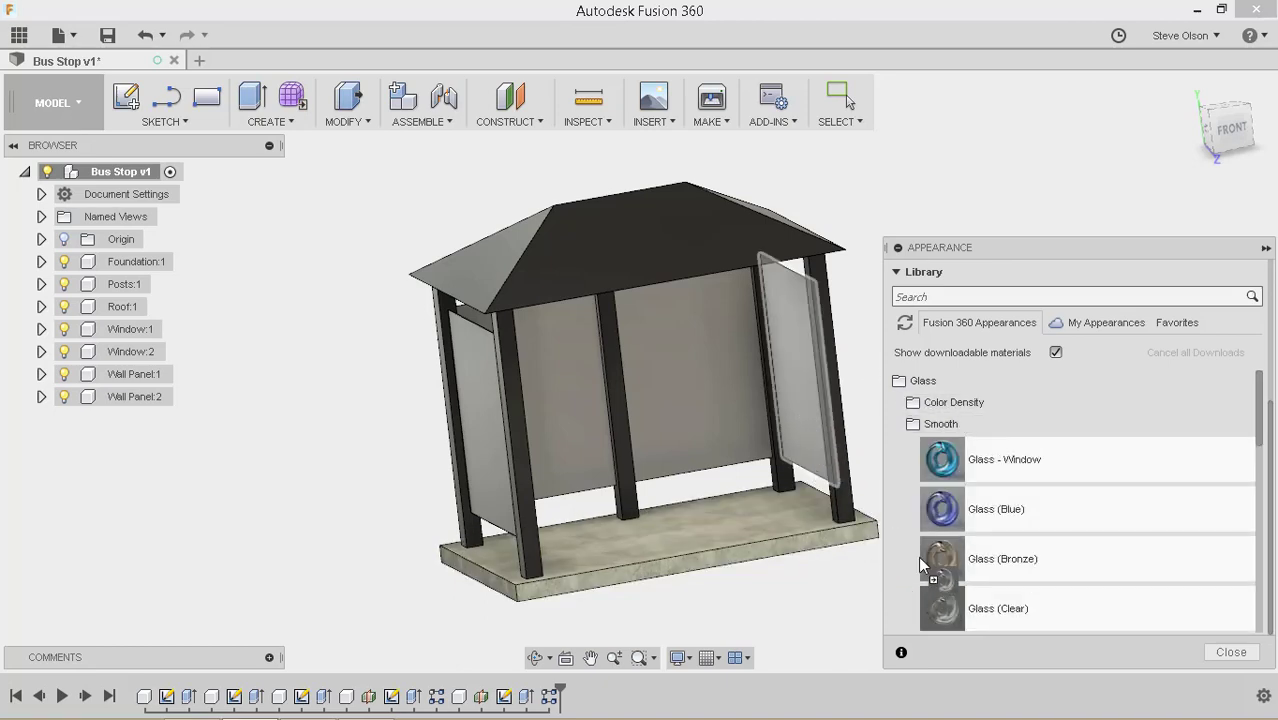
# Step: Apply the Paint - Enamel Glossy (Green) appearance from the Paint > Glossy library to the two back wall panels
pyautogui.keyDown('shift'); pyautogui.moveTo(659, 430); pyautogui.dragTo(662, 371, button='middle'); pyautogui.keyUp('shift')
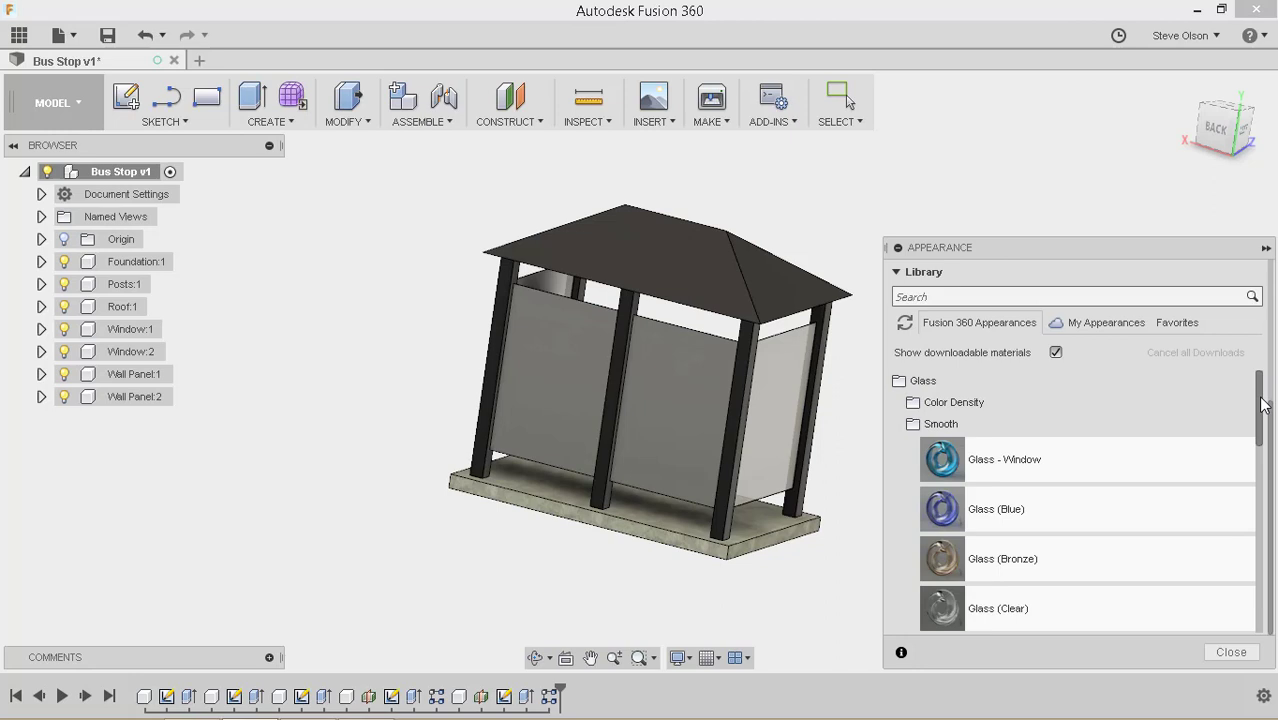
pyautogui.scroll(-5, 1263, 403)
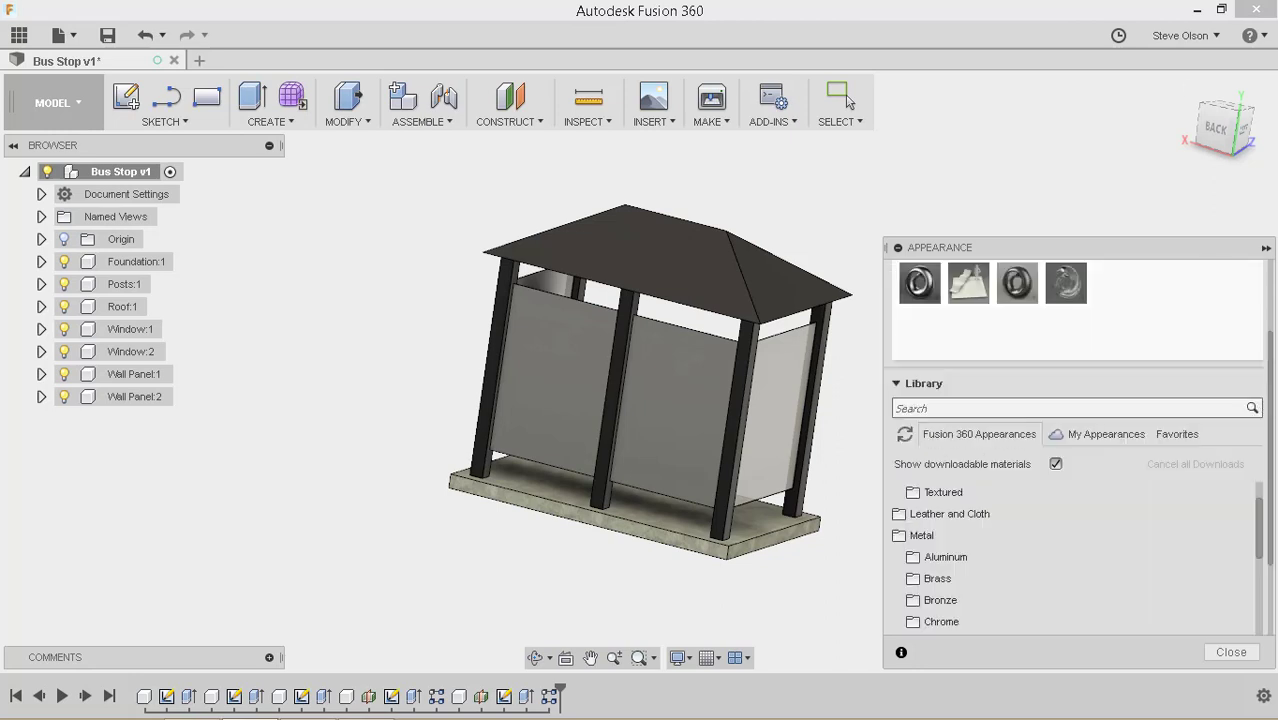
pyautogui.scroll(-7, 960, 529)
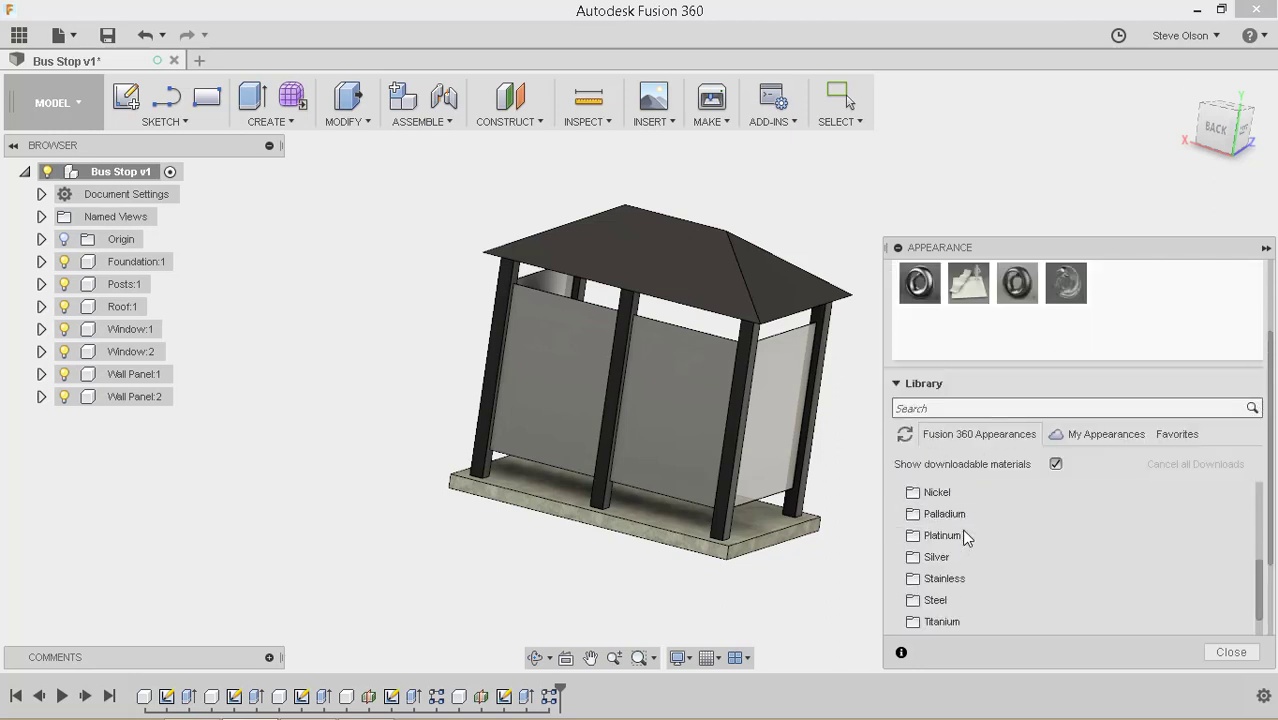
pyautogui.click(966, 536)
pyautogui.click(958, 536)
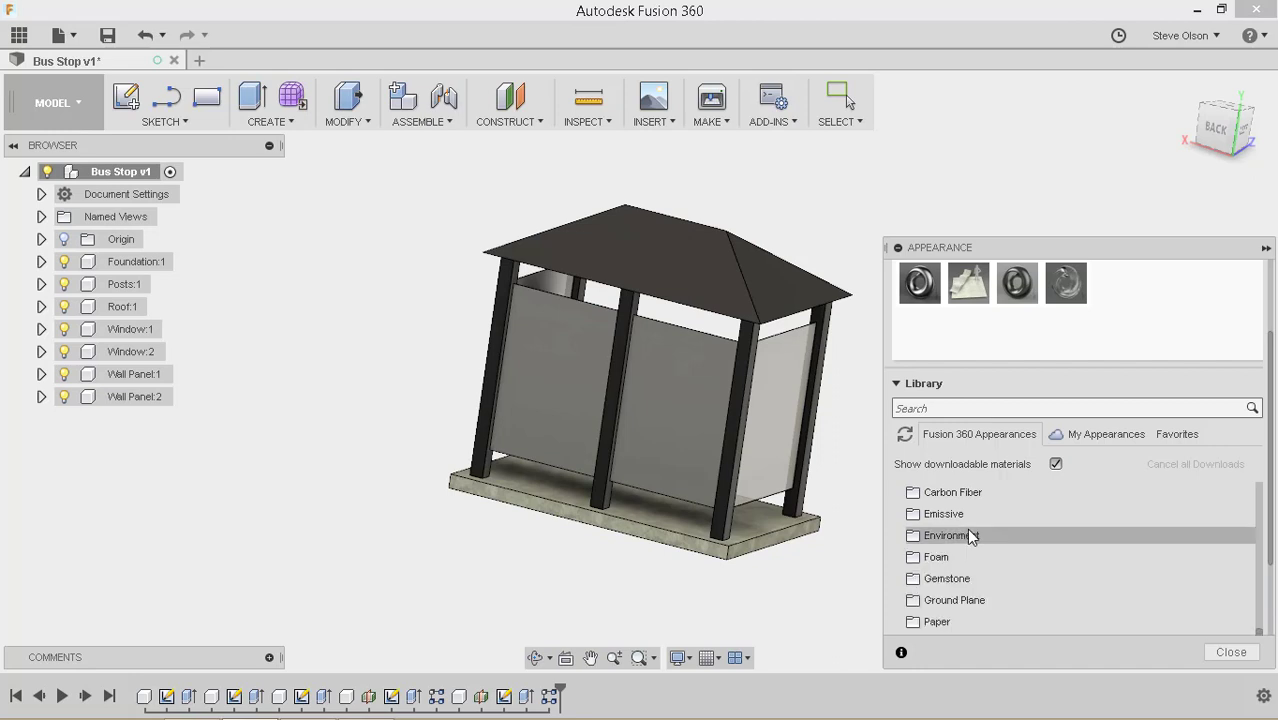
pyautogui.scroll(-3, 968, 535)
pyautogui.scroll(-1, 966, 536)
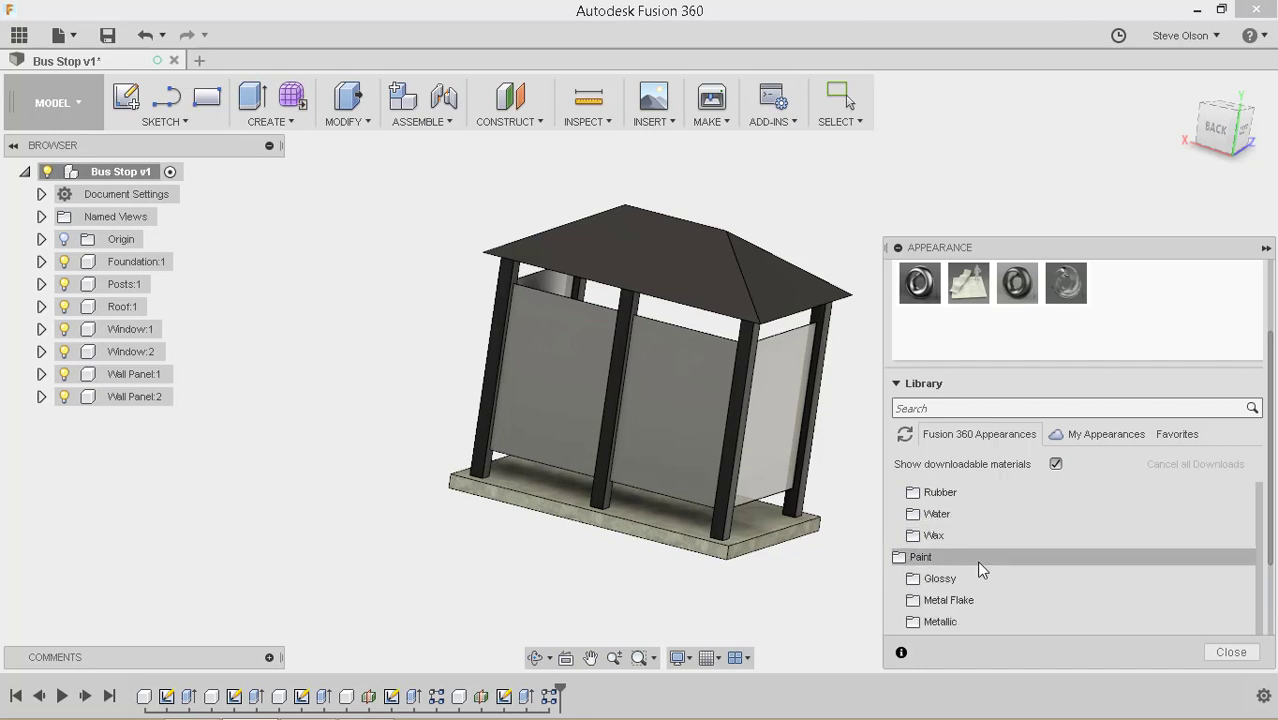
pyautogui.scroll(-2, 976, 558)
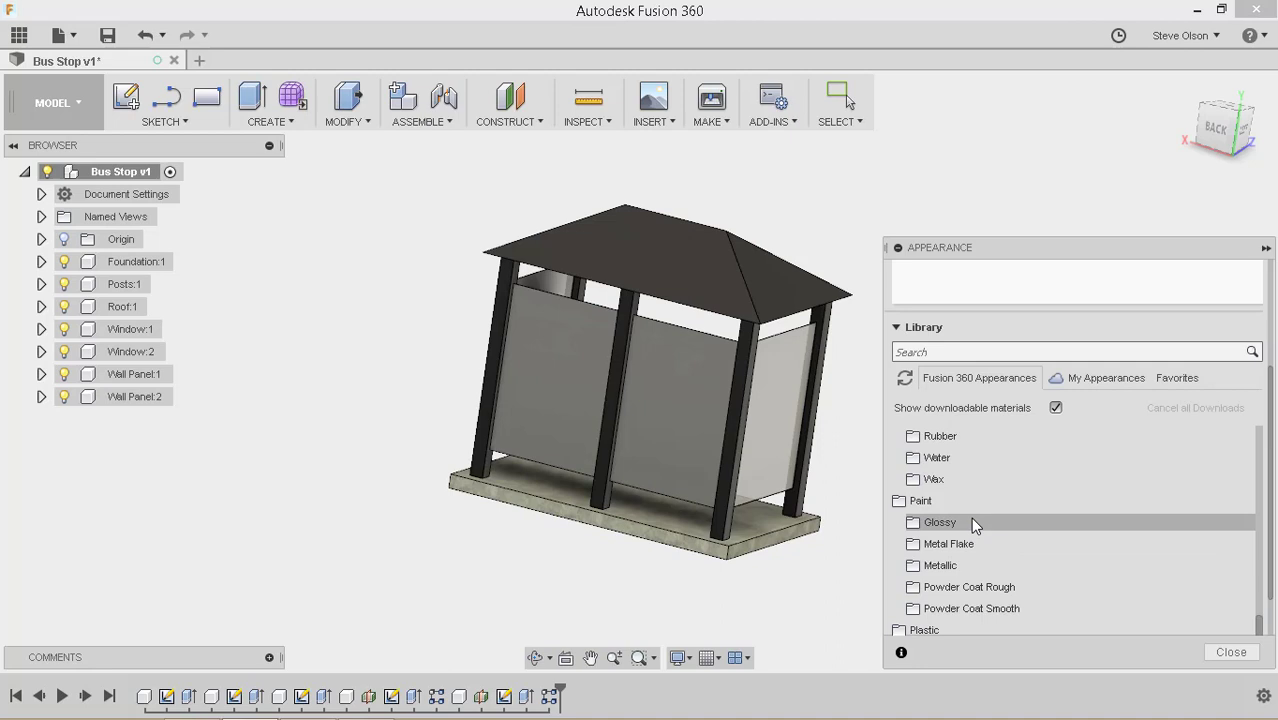
pyautogui.click(972, 524)
pyautogui.scroll(-5, 1054, 531)
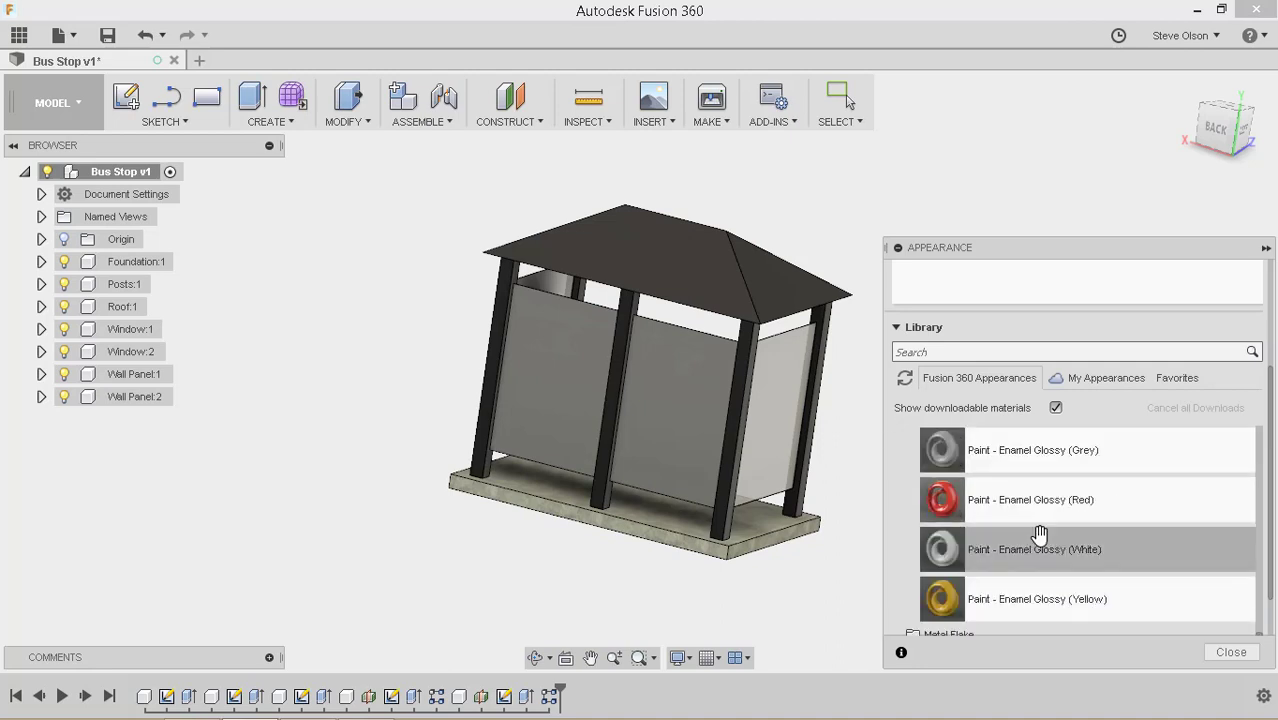
pyautogui.scroll(3, 1038, 540)
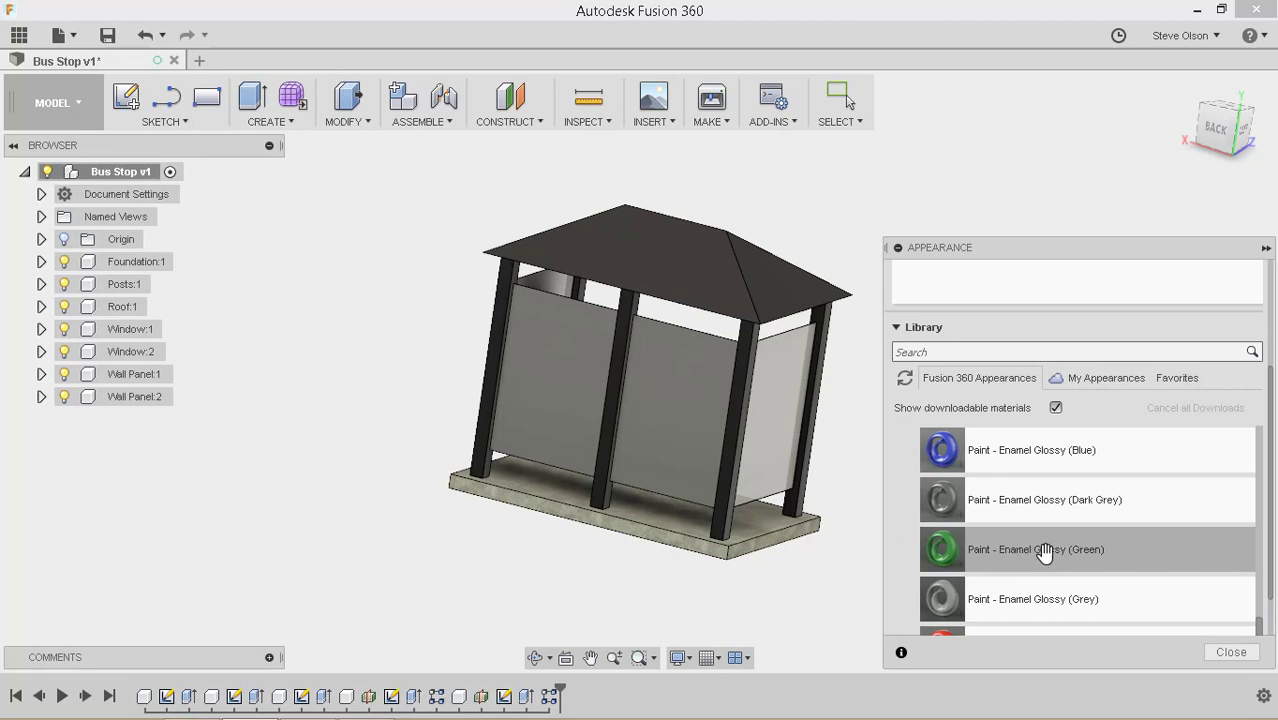
pyautogui.moveTo(1040, 560); pyautogui.dragTo(702, 413)
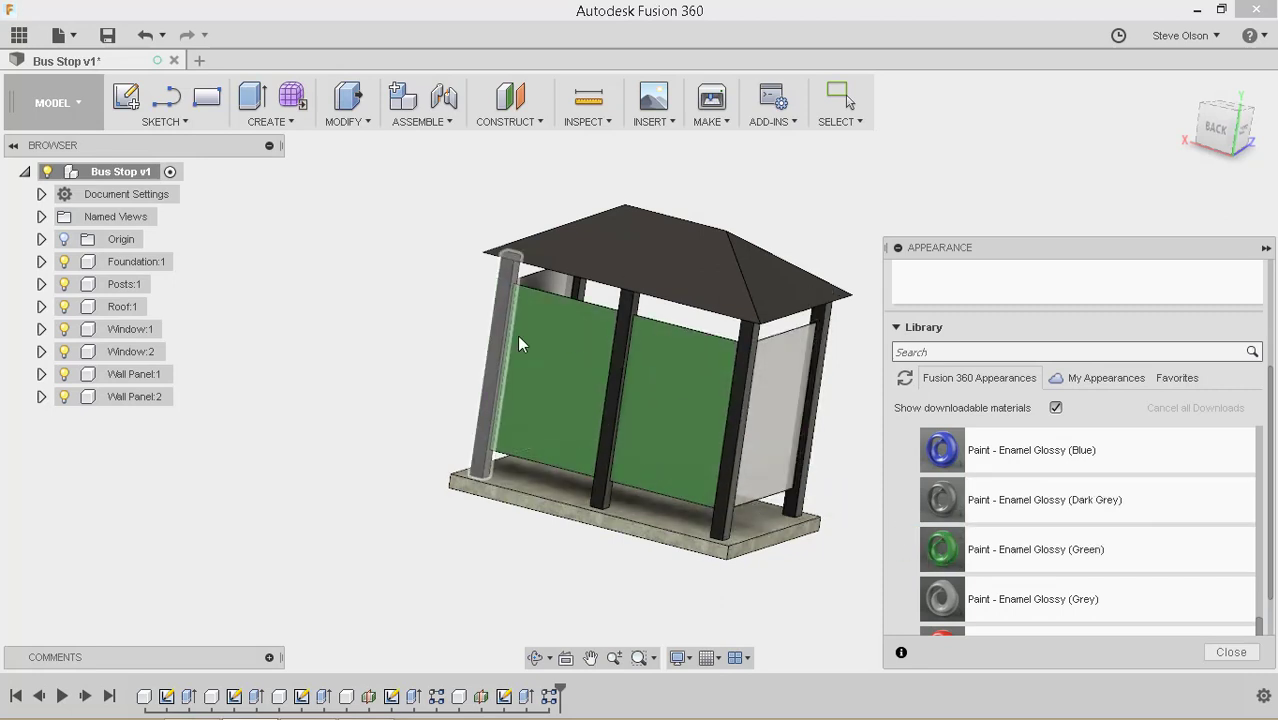
# Step: Finish assigning appearances and save the bus stop design as a new version
pyautogui.keyDown('shift'); pyautogui.moveTo(753, 473); pyautogui.dragTo(621, 468, button='middle'); pyautogui.keyUp('shift')
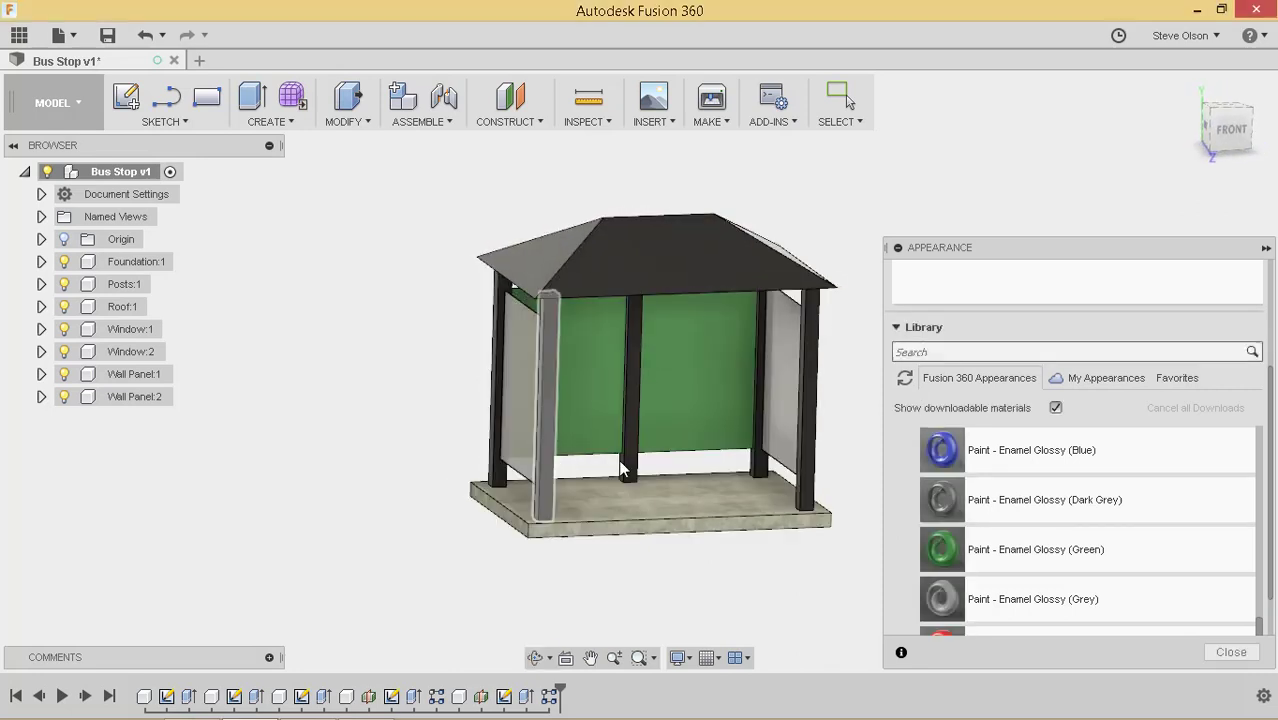
pyautogui.click(1233, 652)
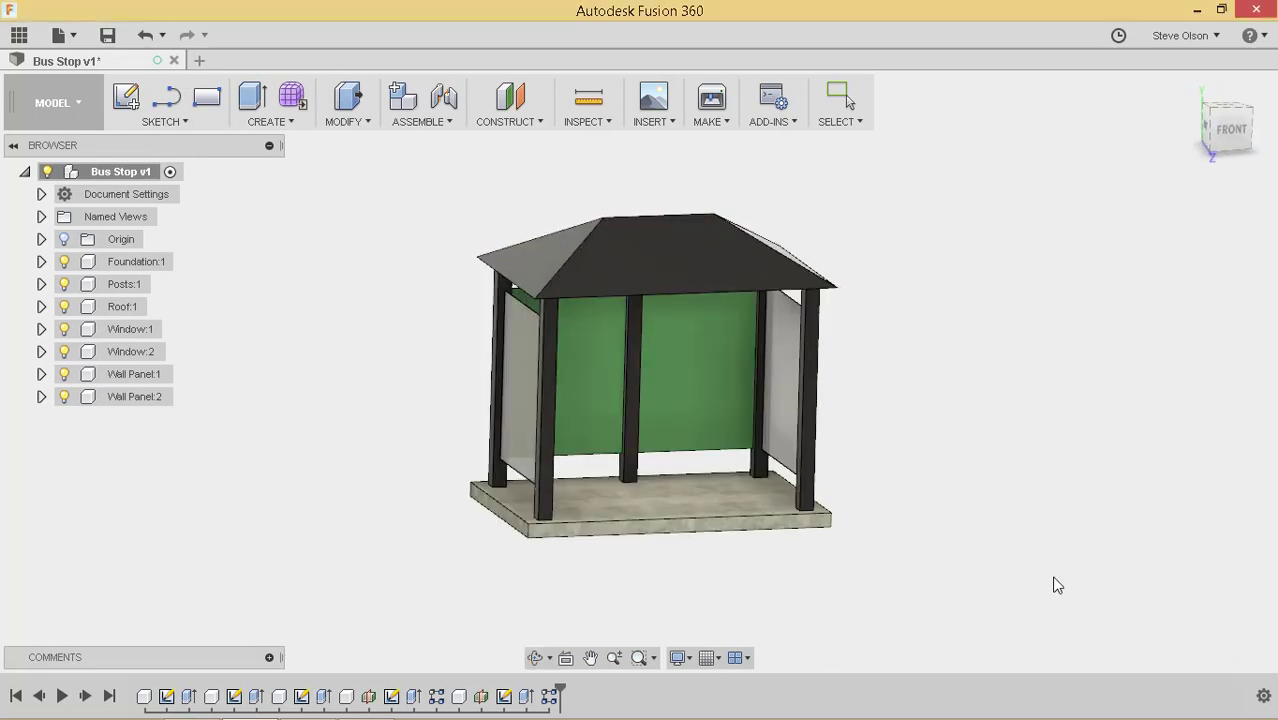
pyautogui.click(108, 35)
pyautogui.click(631, 357)
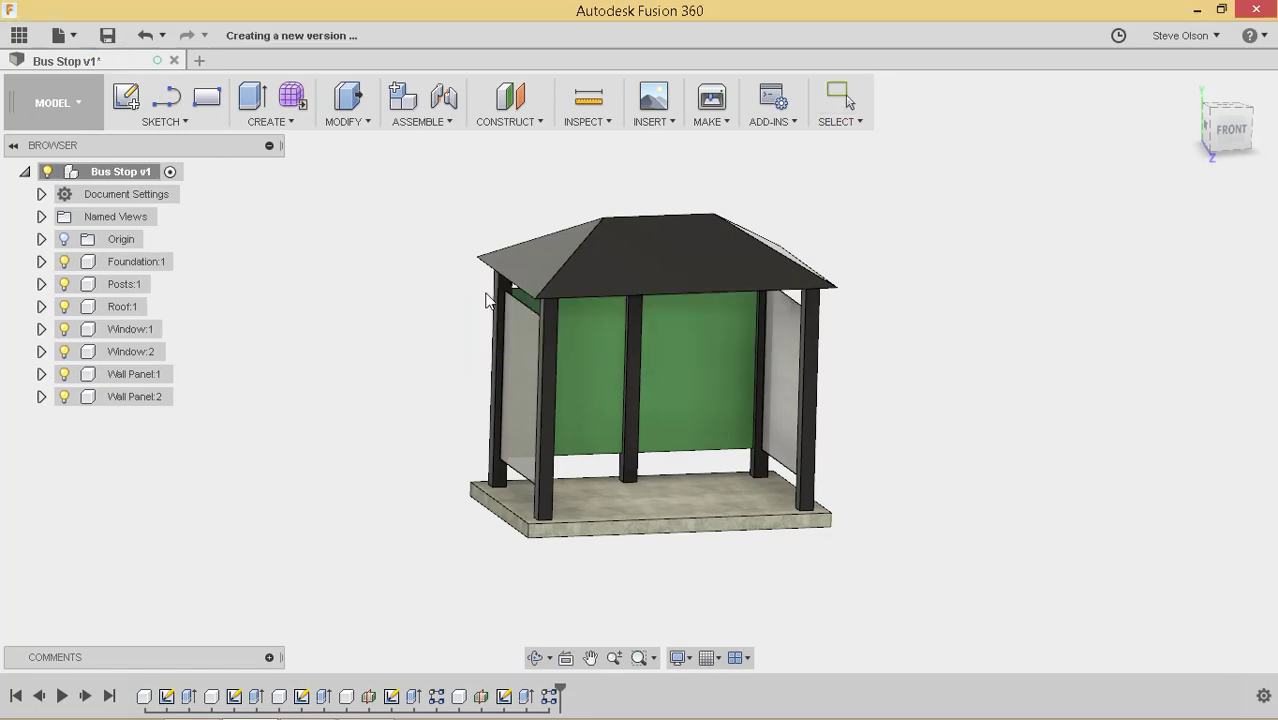